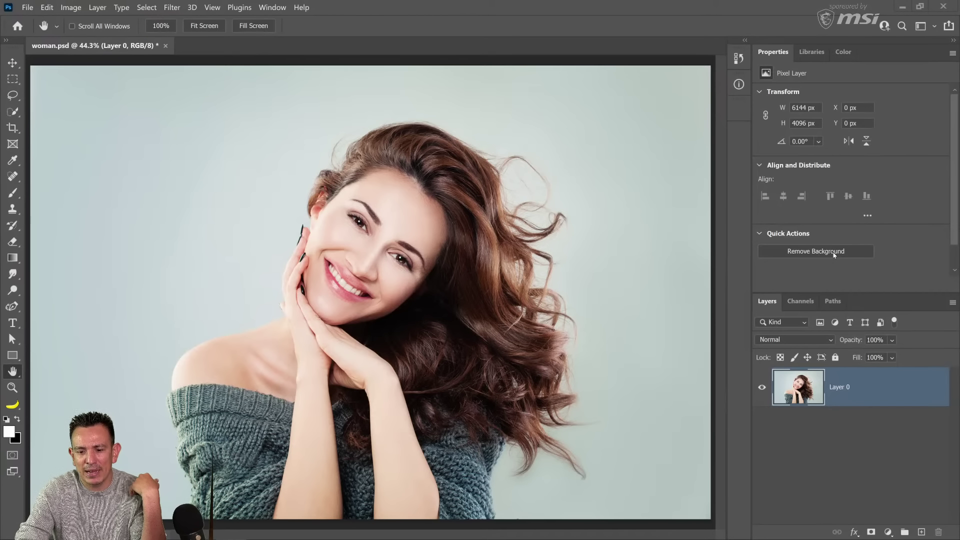
# - Convert Layer 0 to a Background layer and unlock it back into a regular layer
pyautogui.click(97, 7)
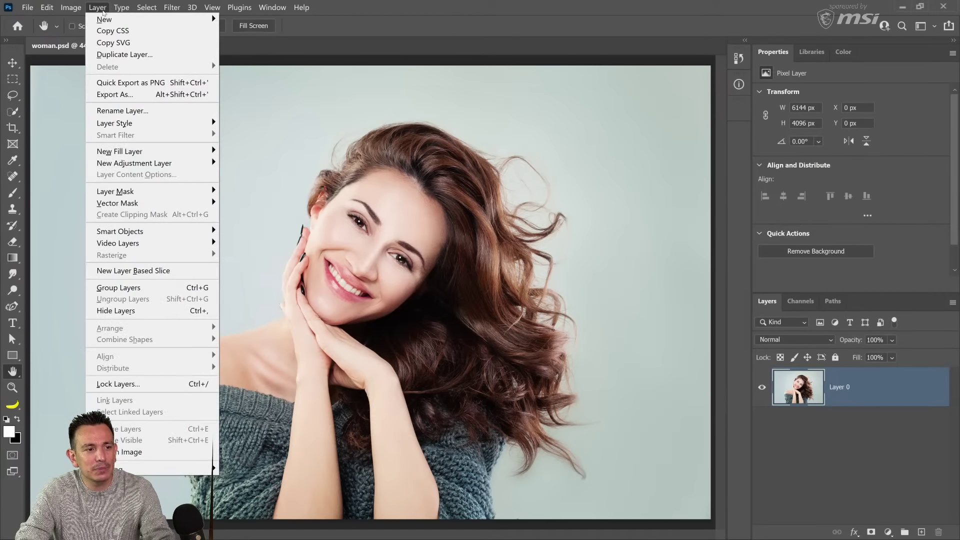
pyautogui.moveTo(109, 21)
pyautogui.click(267, 30)
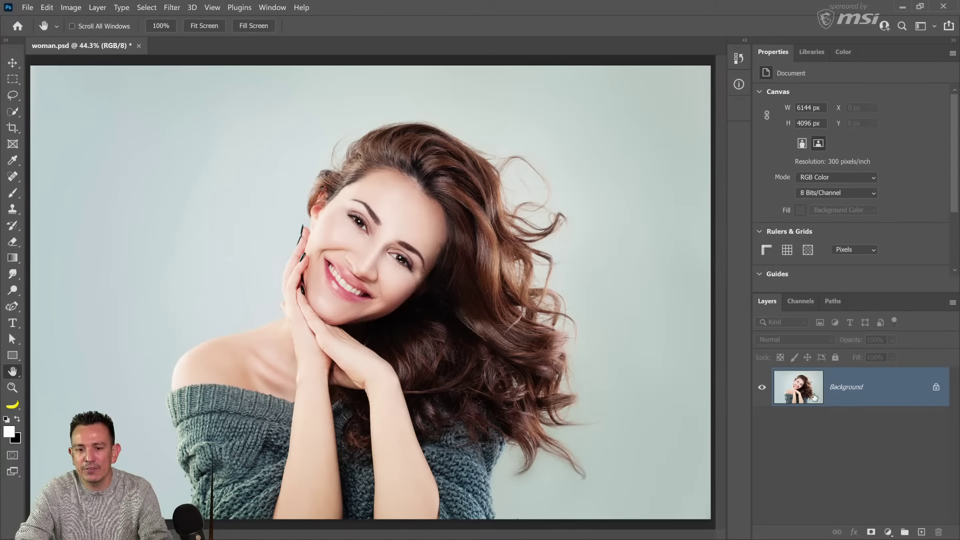
pyautogui.scroll(-3, 956, 207)
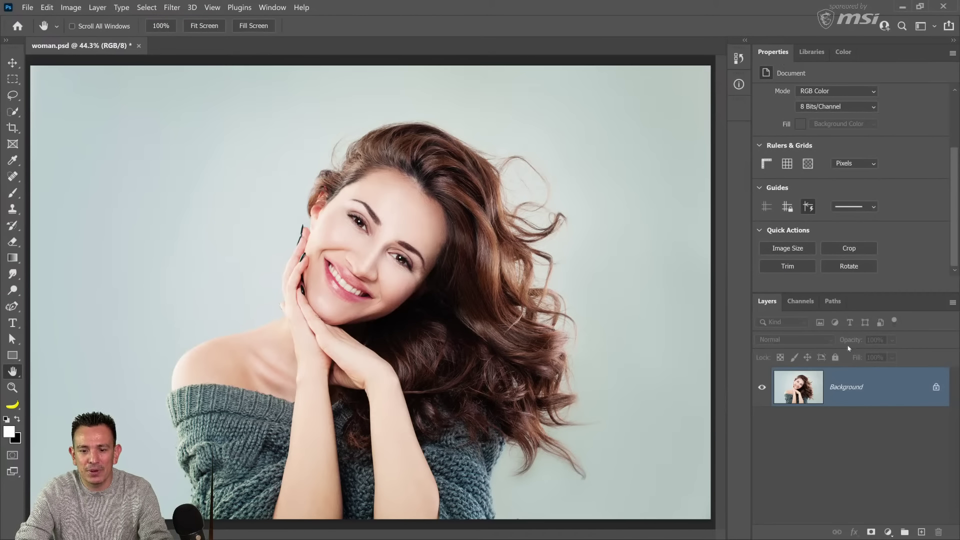
pyautogui.click(936, 386)
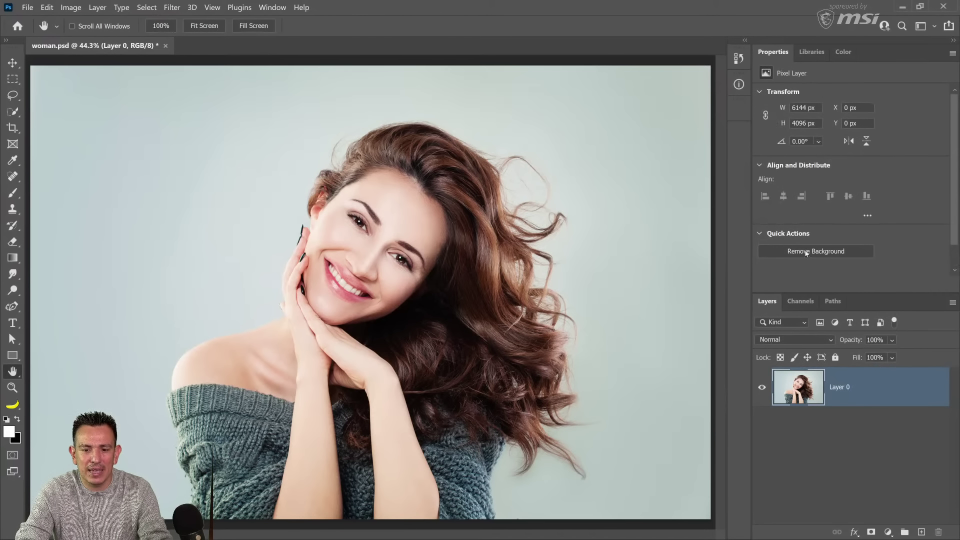
# - Remove the background from the woman's photo layer and add a dark maroon Solid Color fill layer beneath it
pyautogui.click(824, 256)
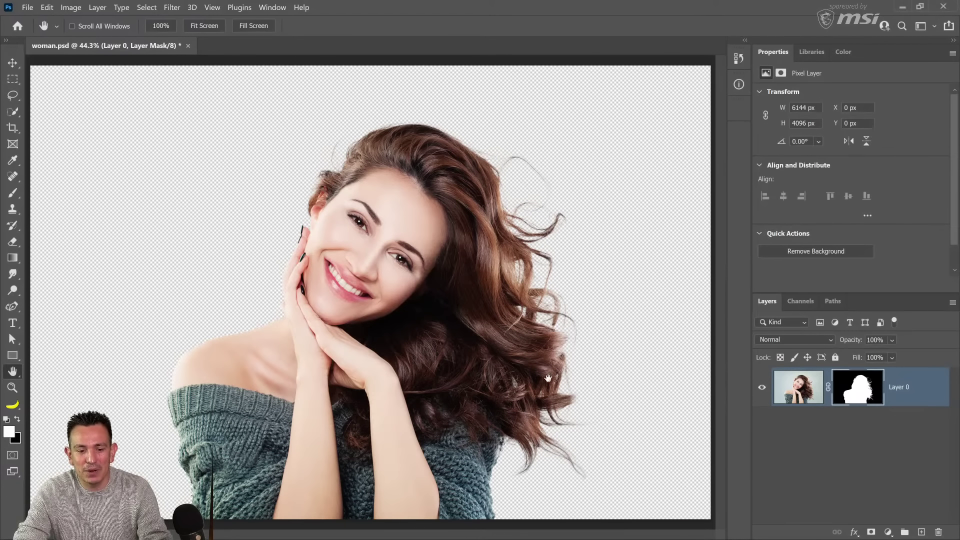
pyautogui.click(888, 531)
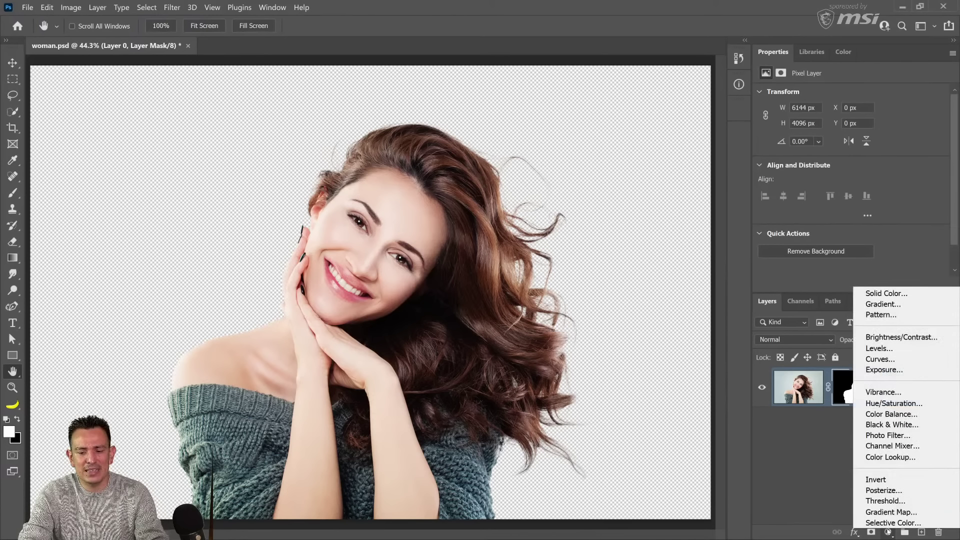
pyautogui.click(875, 294)
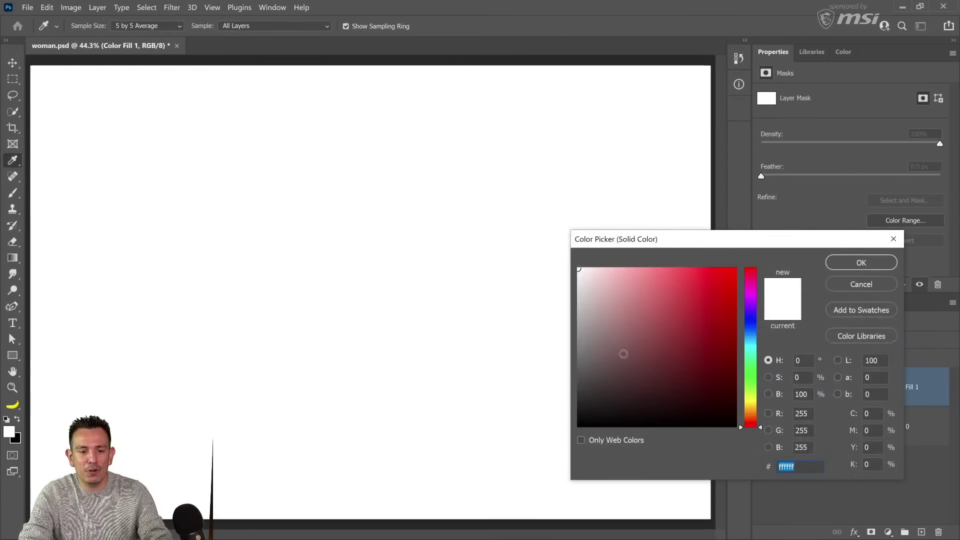
pyautogui.moveTo(623, 354); pyautogui.dragTo(638, 376)
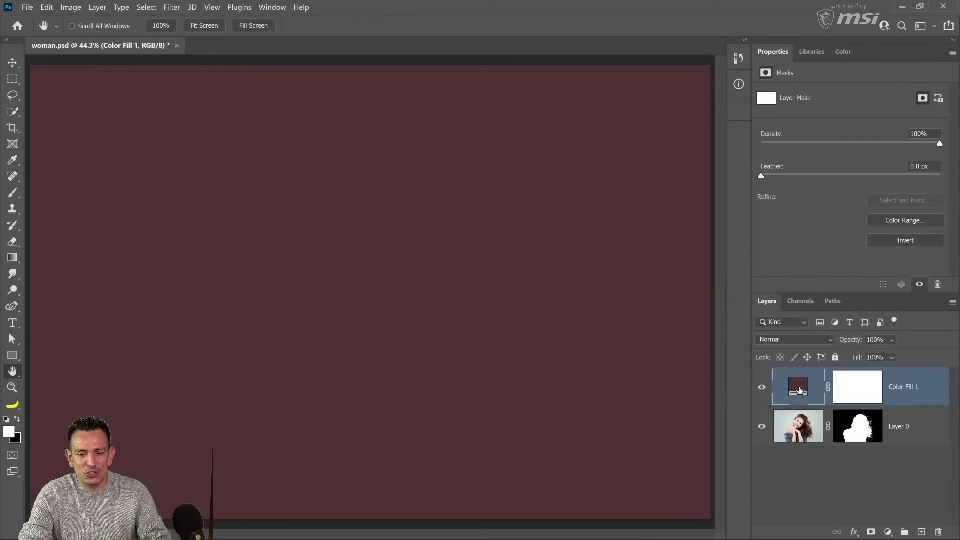
pyautogui.moveTo(800, 390); pyautogui.dragTo(826, 467)
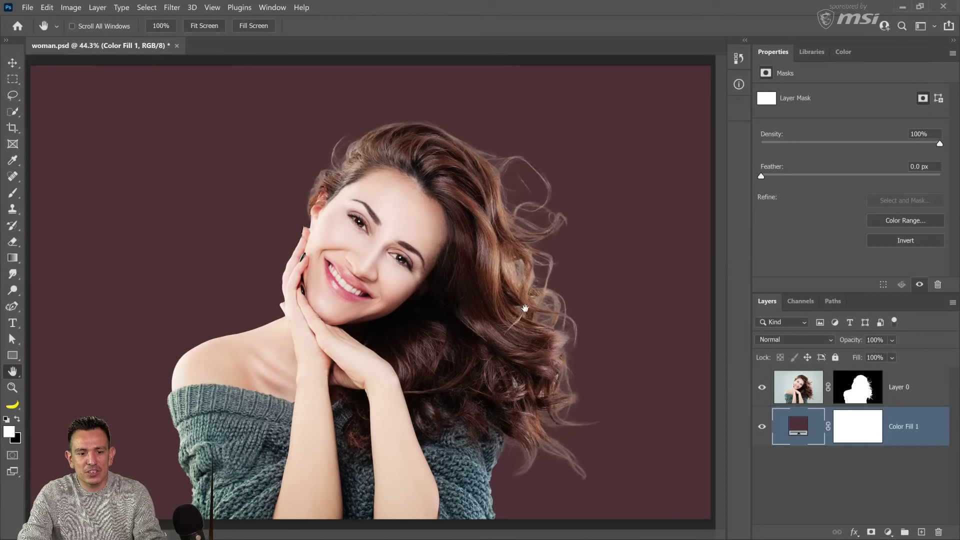
# - Examine the cutout edges along the woman's hair and the sweater at 300% zoom
pyautogui.click(12, 387)
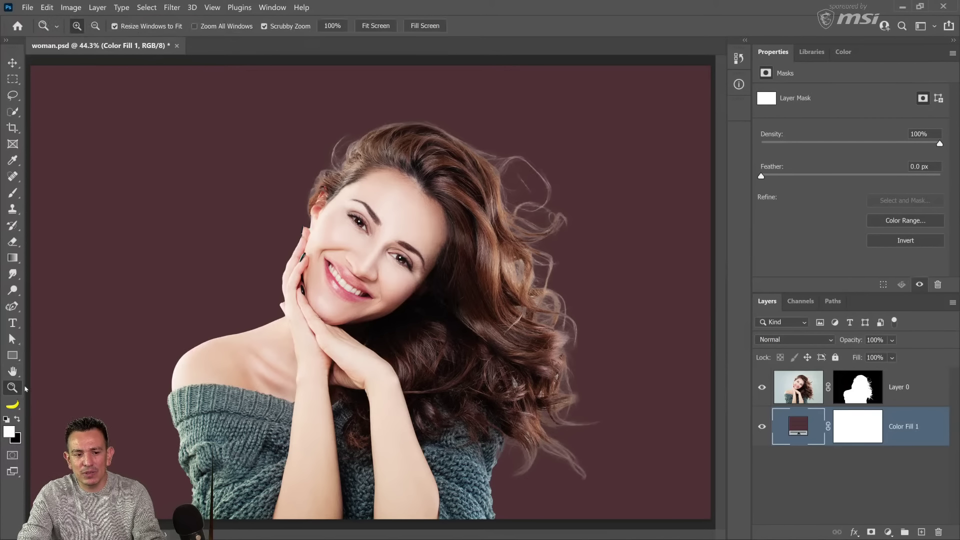
pyautogui.click(530, 250)
pyautogui.click(530, 250)
pyautogui.click(531, 250)
pyautogui.click(531, 250)
pyautogui.click(530, 250)
pyautogui.moveTo(567, 344); pyautogui.dragTo(543, 249)
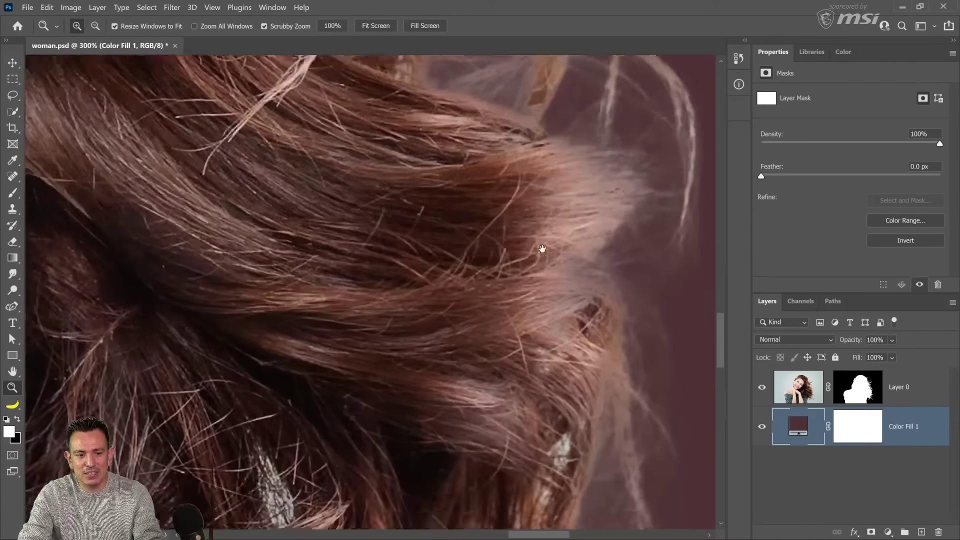
pyautogui.scroll(-10, 542, 249)
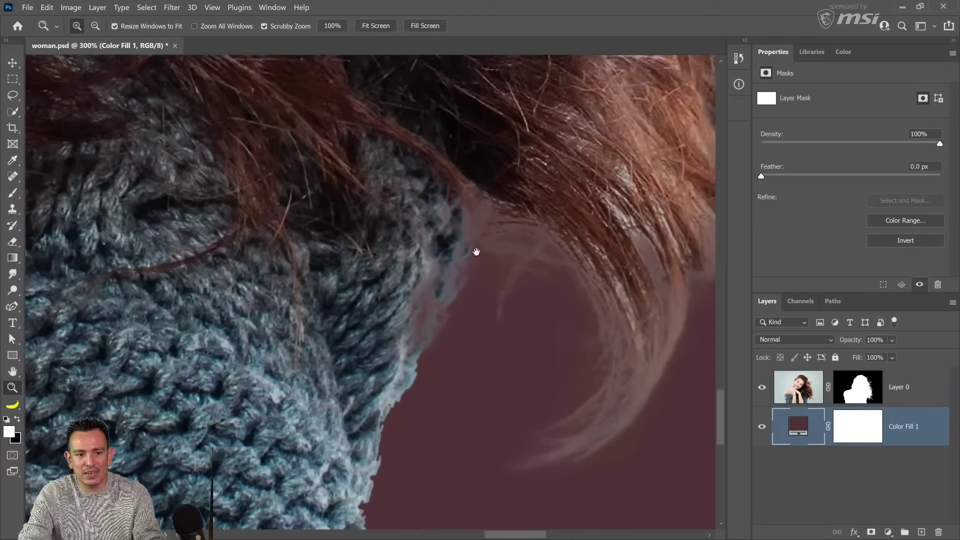
pyautogui.moveTo(476, 252); pyautogui.dragTo(442, 326)
pyautogui.moveTo(491, 148); pyautogui.dragTo(465, 235)
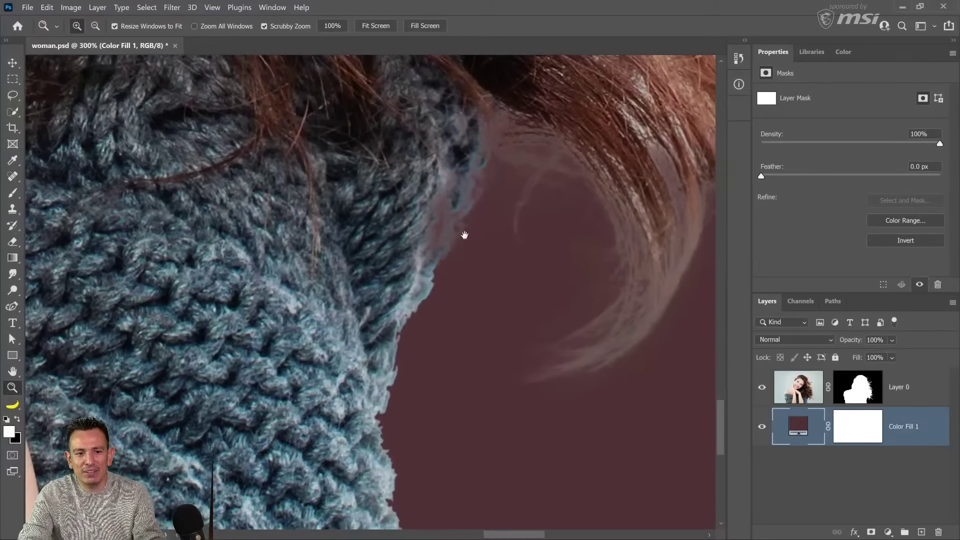
# - Open Layer 0's mask in Select and Mask, preview it as Black & White, and set Smooth to 39
pyautogui.click(856, 401)
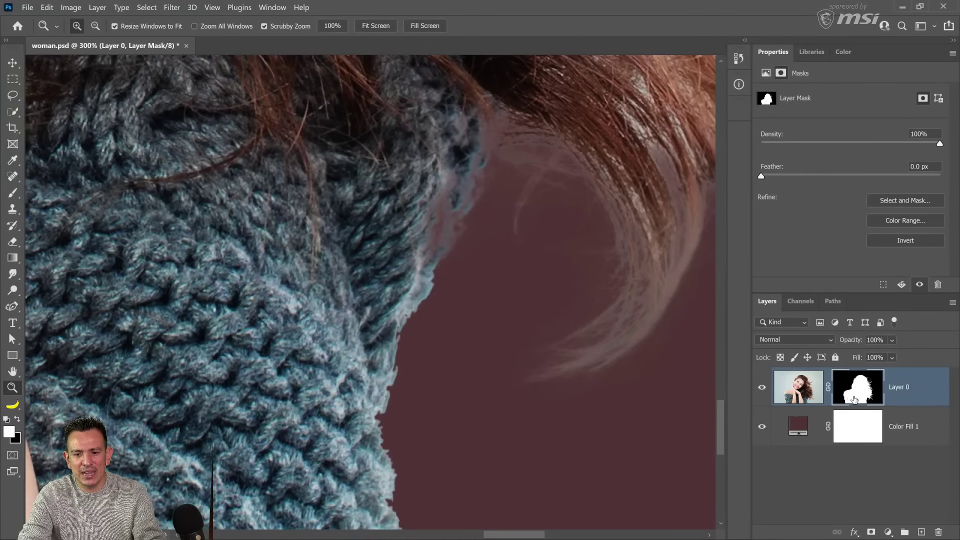
pyautogui.click(906, 200)
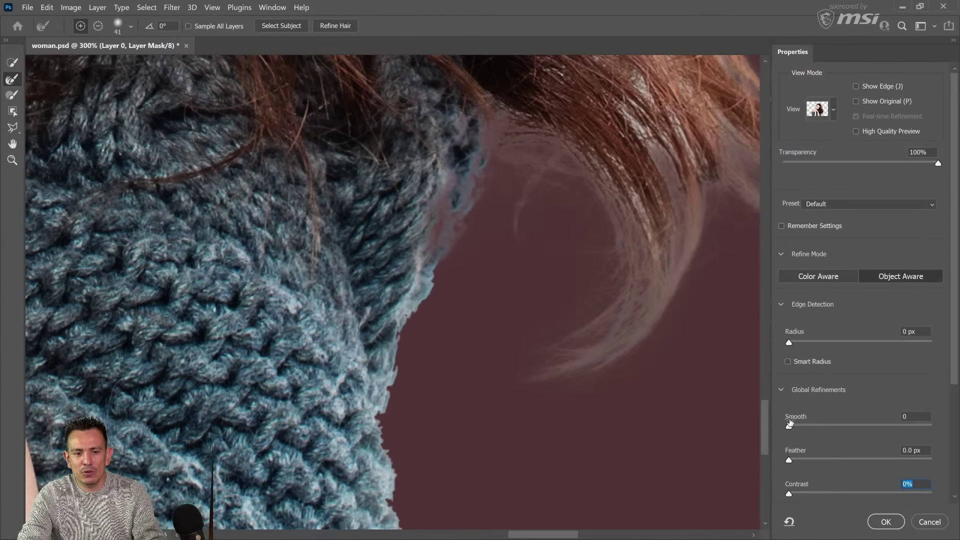
pyautogui.moveTo(790, 425); pyautogui.dragTo(851, 433)
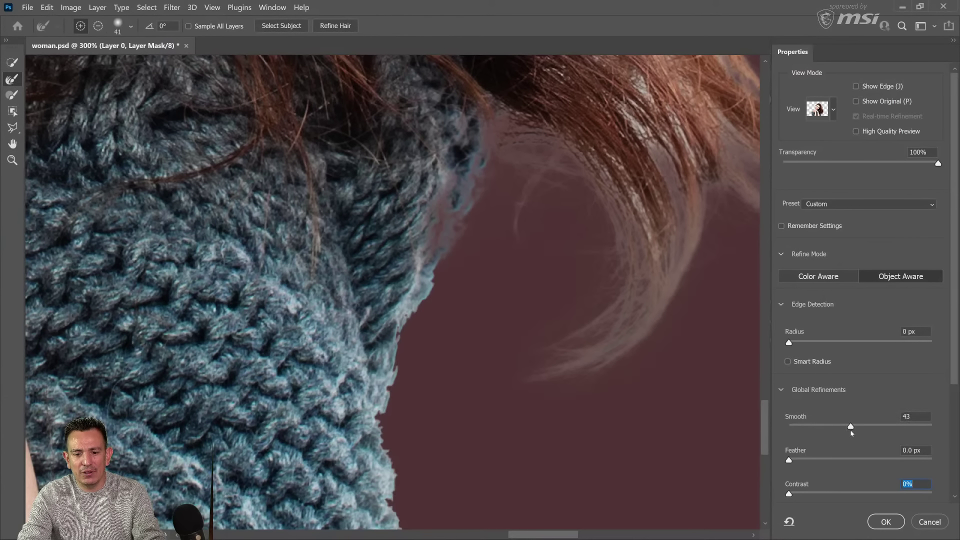
pyautogui.click(834, 110)
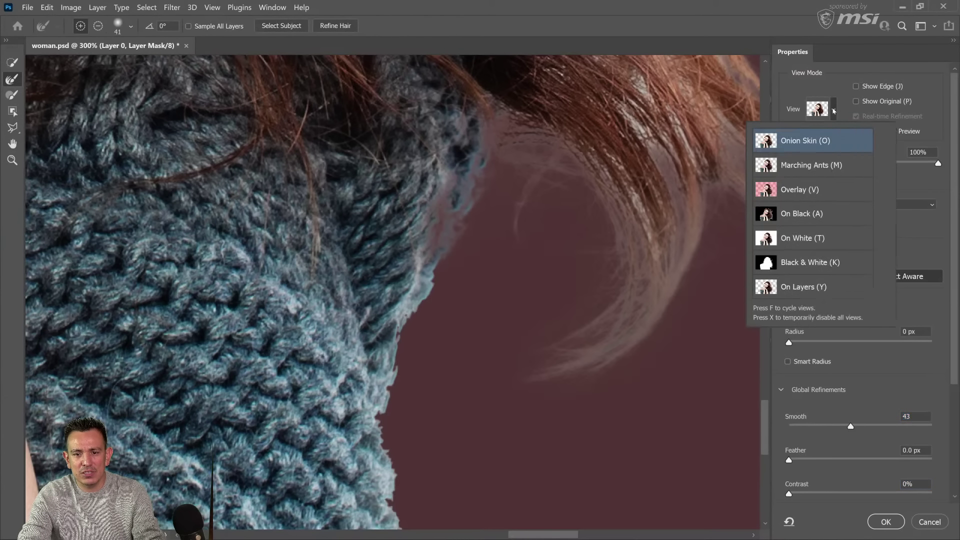
pyautogui.click(804, 270)
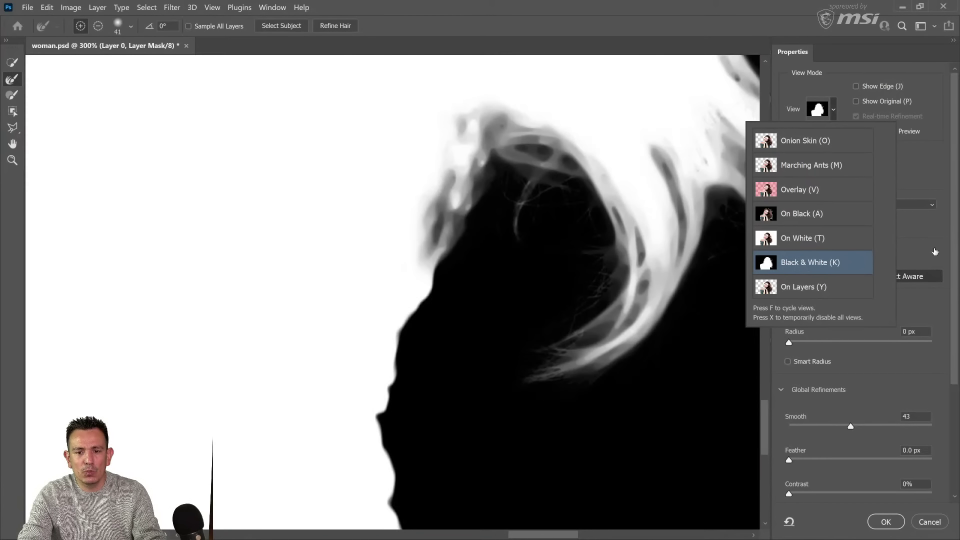
pyautogui.moveTo(852, 427)
pyautogui.mouseDown()
pyautogui.moveTo(764, 429)
pyautogui.moveTo(839, 428)
pyautogui.mouseUp()
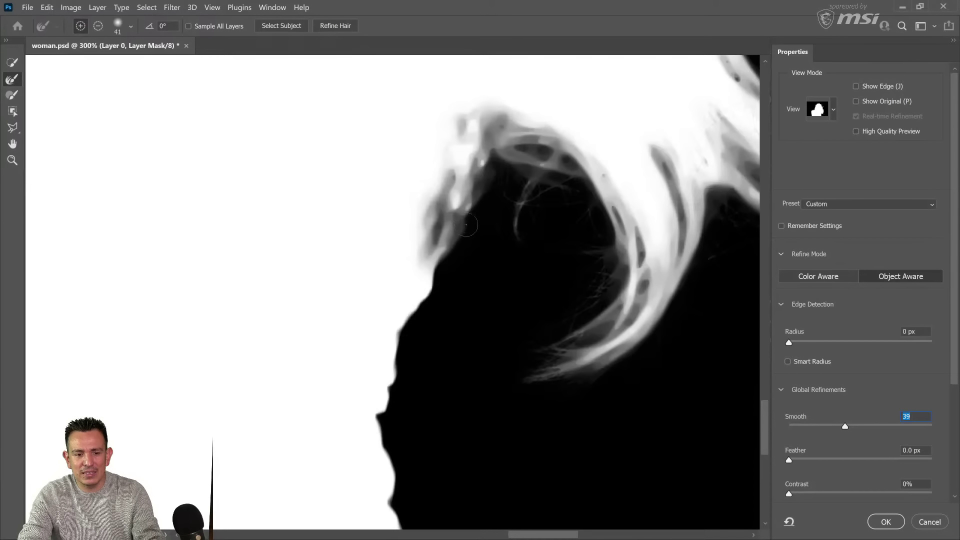
# - Set the mask's Contrast to 17% and apply the Select and Mask refinements
pyautogui.moveTo(497, 240); pyautogui.dragTo(352, 356)
pyautogui.moveTo(625, 126); pyautogui.dragTo(575, 253)
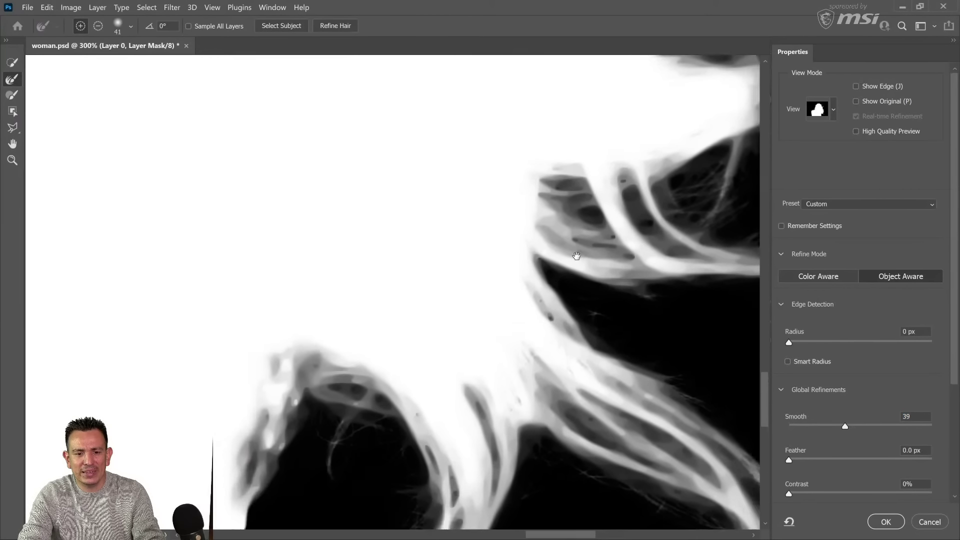
pyautogui.moveTo(446, 402)
pyautogui.mouseDown()
pyautogui.moveTo(551, 215)
pyautogui.moveTo(531, 200)
pyautogui.moveTo(408, 373)
pyautogui.moveTo(444, 216)
pyautogui.mouseUp()
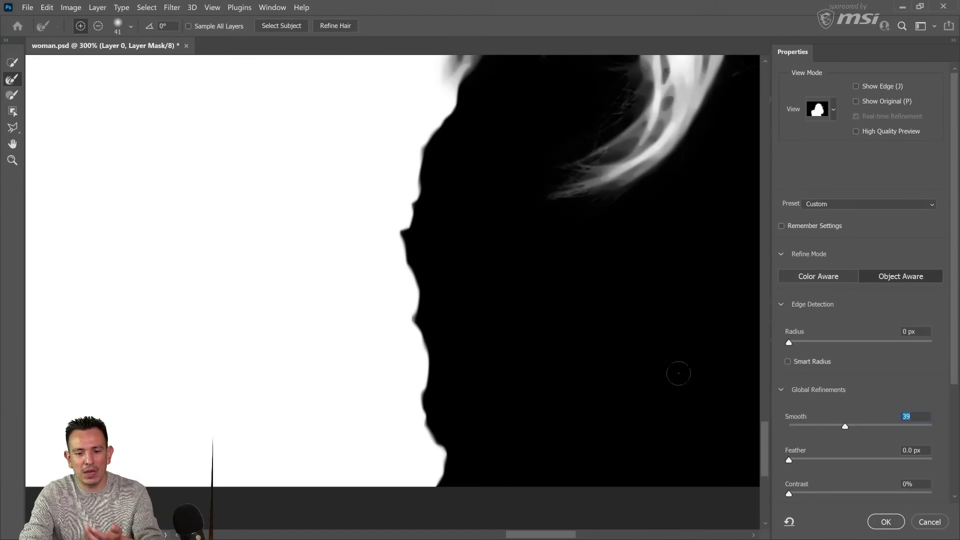
pyautogui.moveTo(813, 497); pyautogui.dragTo(813, 494)
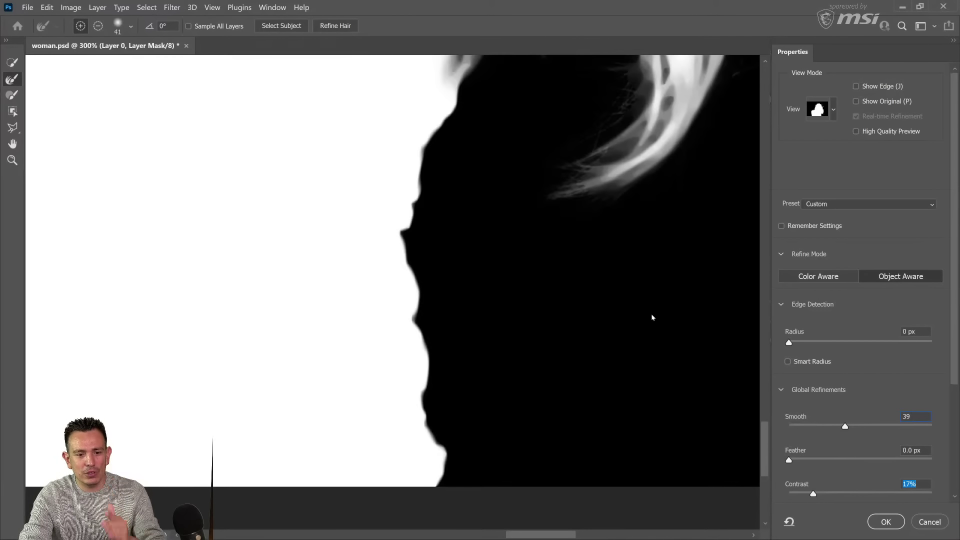
pyautogui.click(896, 525)
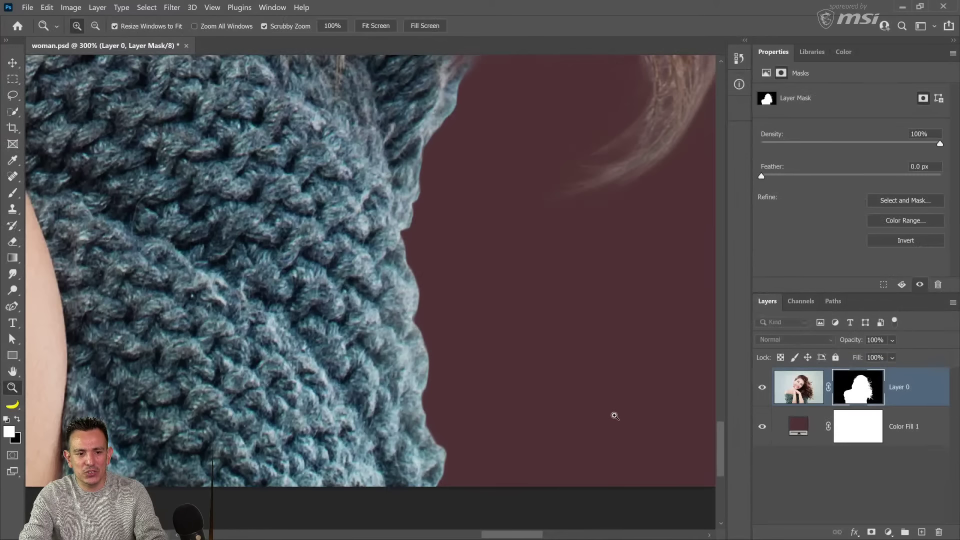
# - Paint white on Layer 0's mask with the Brush tool to restore the sweater's missing edge below the hair
pyautogui.moveTo(442, 151); pyautogui.dragTo(408, 317)
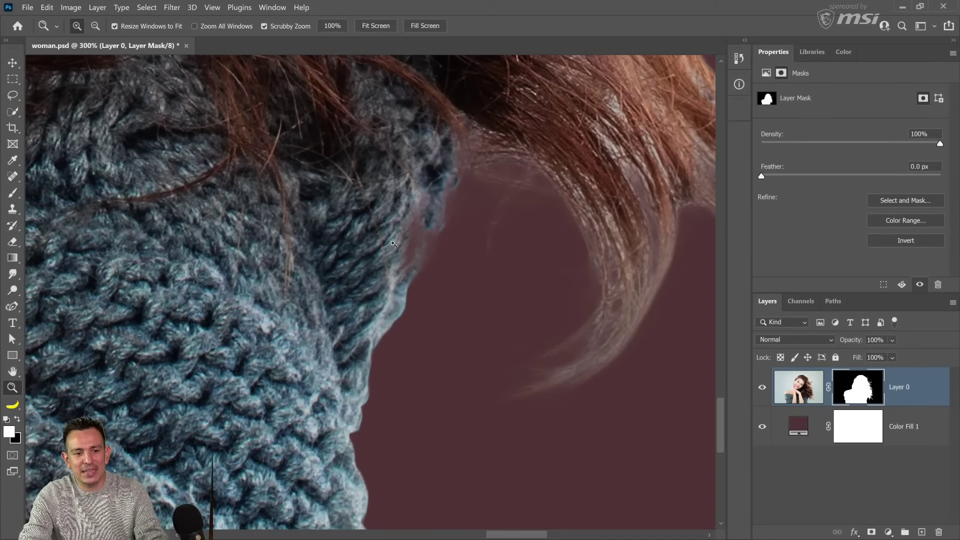
pyautogui.click(12, 198)
pyautogui.rightClick(11, 199)
pyautogui.click(76, 193)
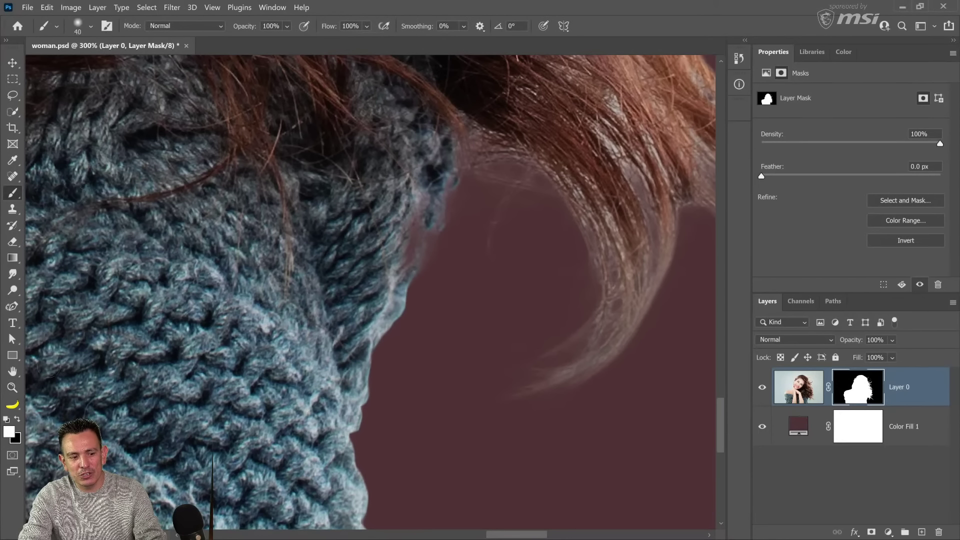
pyautogui.click(18, 420)
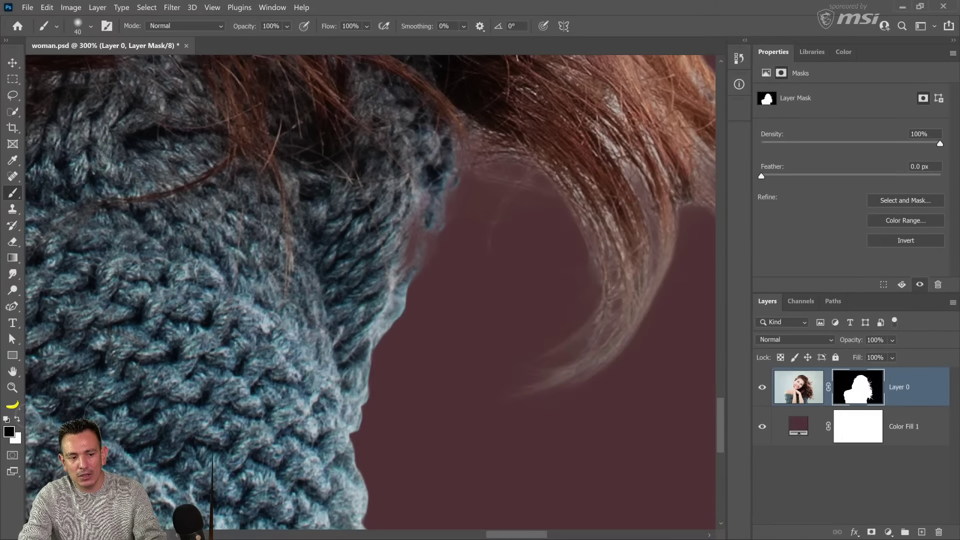
pyautogui.press('x')
pyautogui.moveTo(408, 213)
pyautogui.mouseDown()
pyautogui.moveTo(410, 258)
pyautogui.moveTo(415, 225)
pyautogui.moveTo(422, 255)
pyautogui.moveTo(431, 245)
pyautogui.moveTo(433, 202)
pyautogui.moveTo(463, 145)
pyautogui.mouseUp()
pyautogui.moveTo(339, 193); pyautogui.dragTo(442, 155)
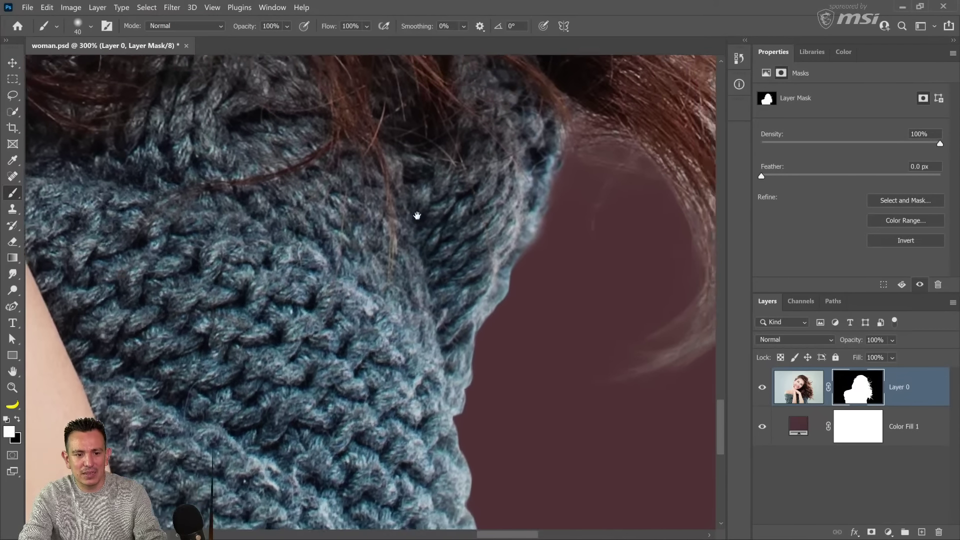
pyautogui.moveTo(280, 225); pyautogui.dragTo(454, 212)
pyautogui.moveTo(250, 320)
pyautogui.mouseDown()
pyautogui.moveTo(422, 229)
pyautogui.moveTo(393, 322)
pyautogui.moveTo(440, 280)
pyautogui.moveTo(407, 220)
pyautogui.moveTo(396, 252)
pyautogui.moveTo(402, 329)
pyautogui.moveTo(289, 197)
pyautogui.moveTo(401, 257)
pyautogui.moveTo(388, 270)
pyautogui.moveTo(390, 217)
pyautogui.moveTo(390, 243)
pyautogui.moveTo(413, 187)
pyautogui.mouseUp()
# - Reopen Select and Mask for Layer 0's mask and brush the hair edges on both sides of the head with a size 600 Refine Edge Brush
pyautogui.press('h')
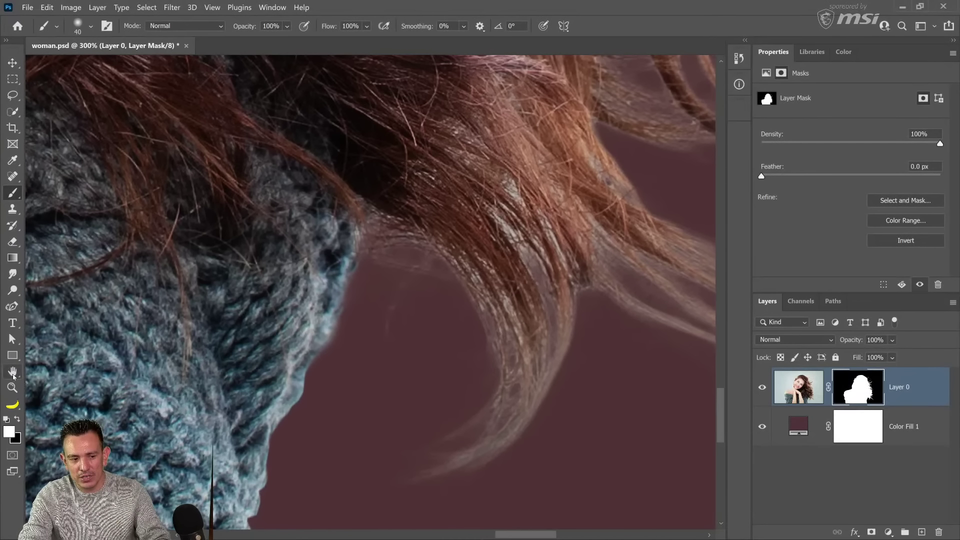
pyautogui.hotkey('ctrl', '0')
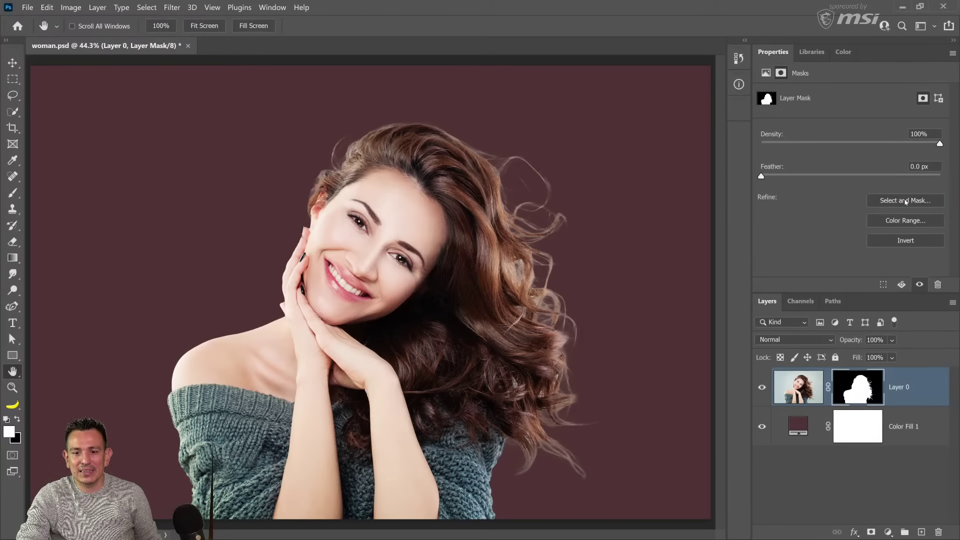
pyautogui.click(906, 201)
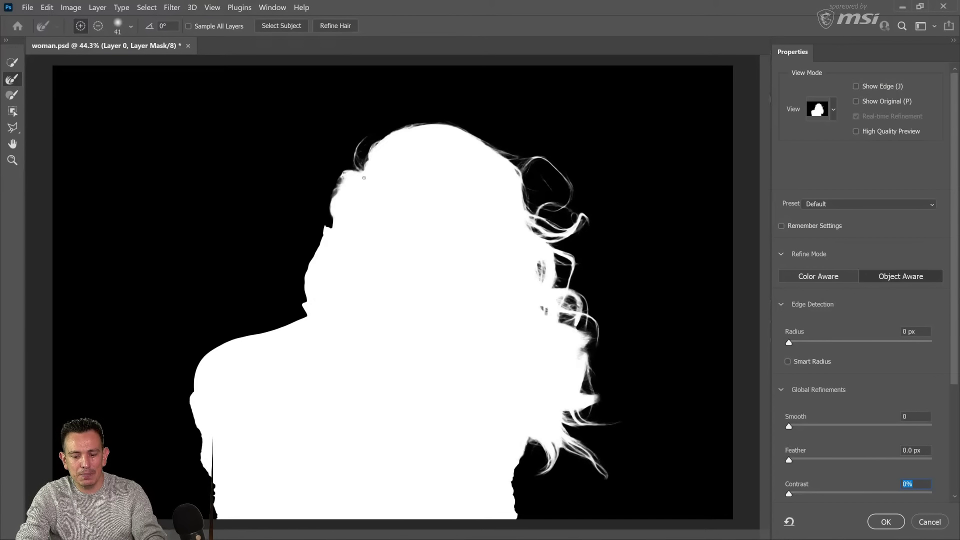
pyautogui.press('[')
pyautogui.press('[')
pyautogui.press('[')
pyautogui.press('[')
pyautogui.press('[')
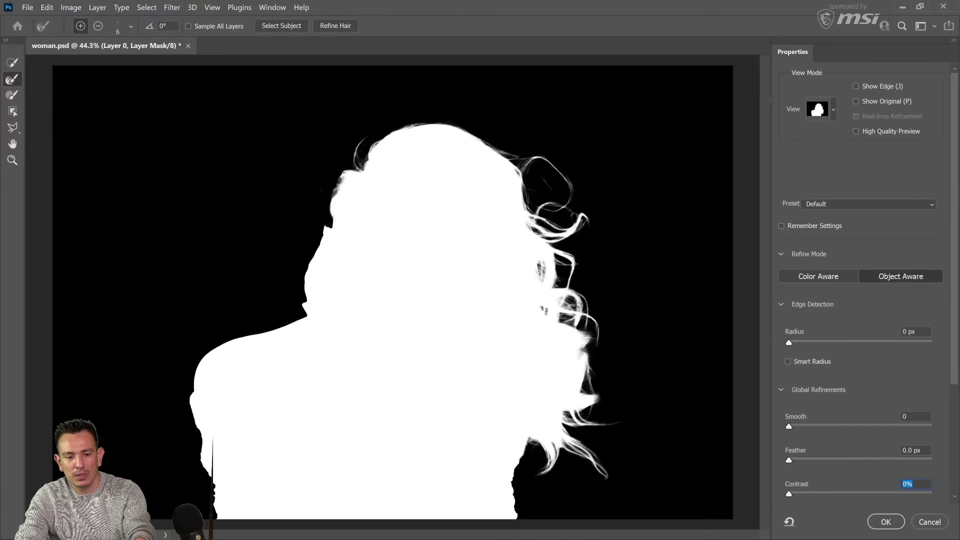
pyautogui.press(']')
pyautogui.press(']')
pyautogui.press(']')
pyautogui.press(']')
pyautogui.press(']')
pyautogui.press(']')
pyautogui.press(']')
pyautogui.press(']')
pyautogui.press(']')
pyautogui.press(']')
pyautogui.press(']')
pyautogui.press(']')
pyautogui.press(']')
pyautogui.press(']')
pyautogui.press(']')
pyautogui.press(']')
pyautogui.press(']')
pyautogui.press(']')
pyautogui.press(']')
pyautogui.press(']')
pyautogui.moveTo(326, 191); pyautogui.dragTo(349, 146)
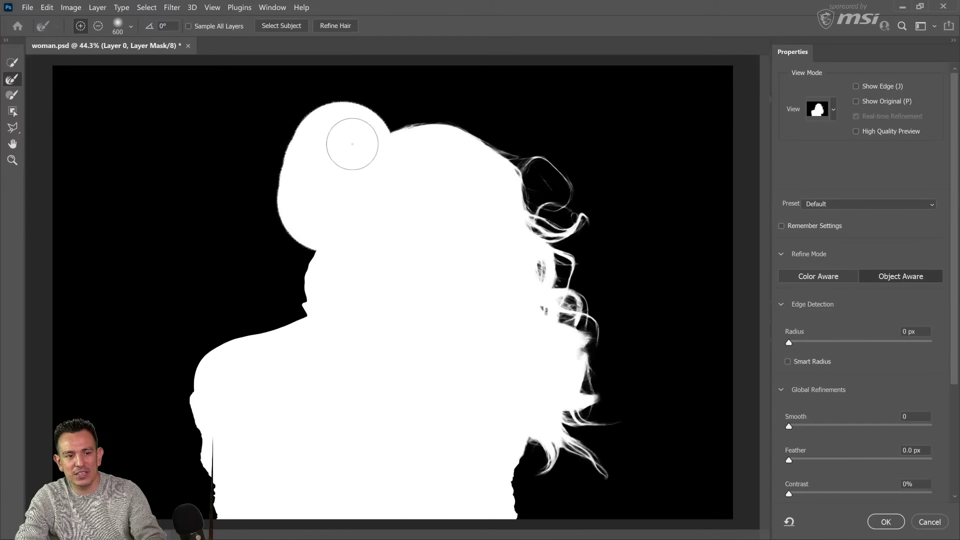
pyautogui.hotkey('ctrl', 'z')
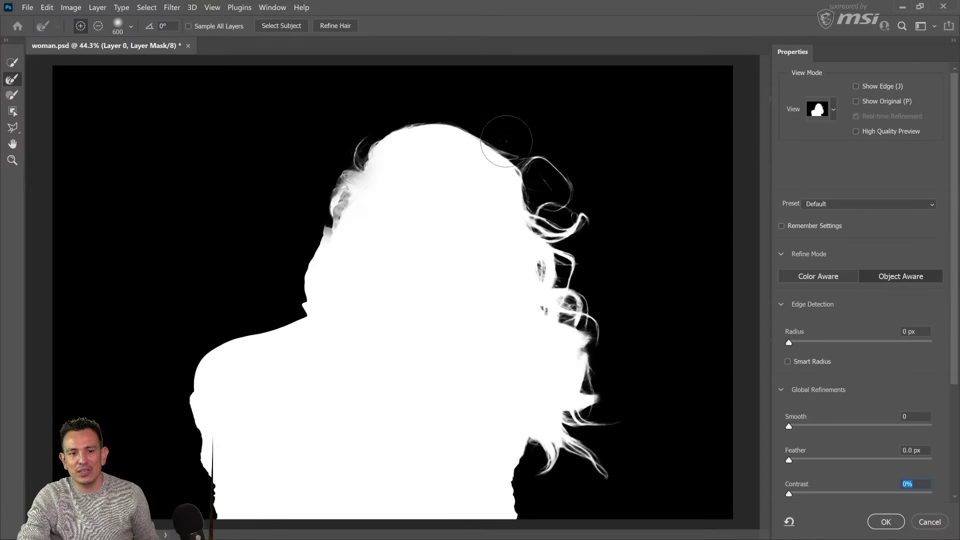
pyautogui.moveTo(506, 141); pyautogui.dragTo(533, 168)
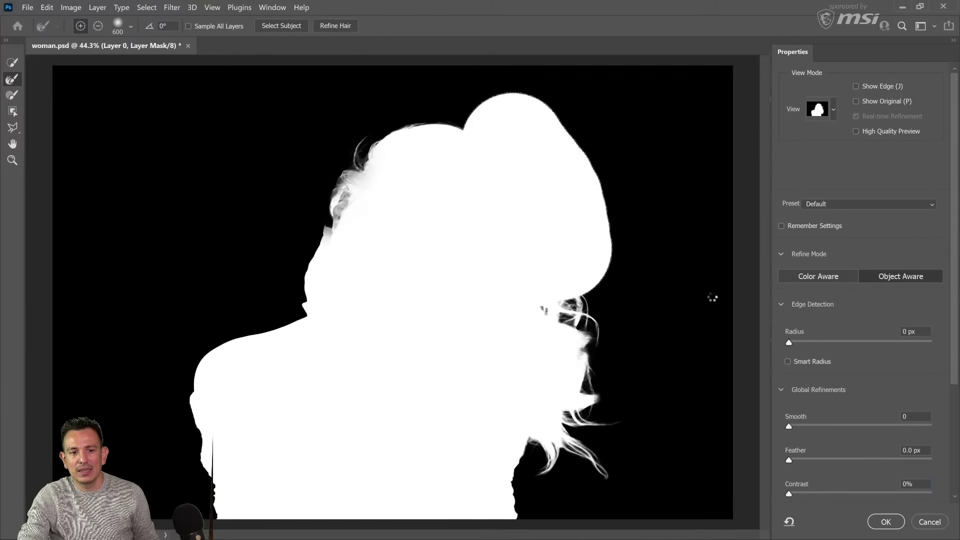
pyautogui.hotkey('ctrl', 'z')
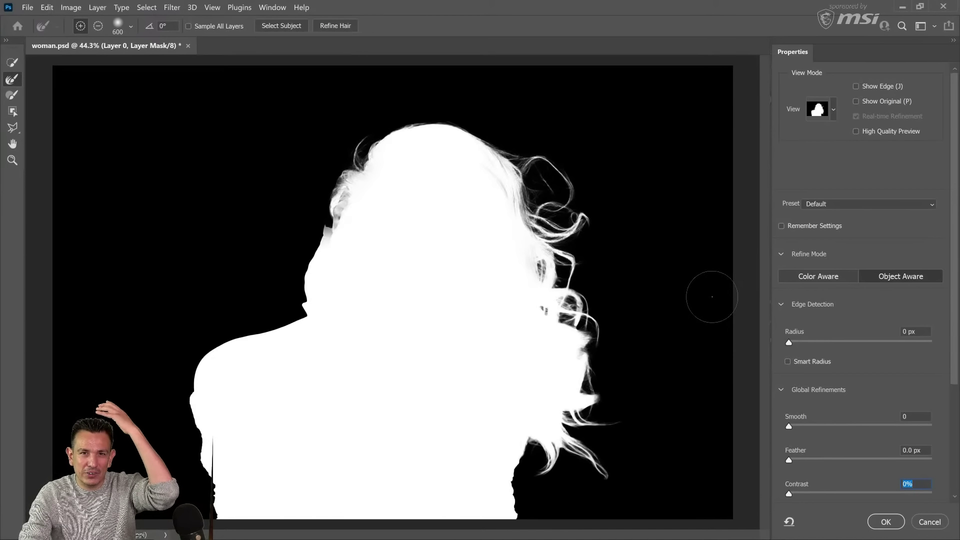
# - Run Refine Hair on Layer 0's mask, preview it as Onion Skin, and apply the Select and Mask refinements
pyautogui.click(335, 26)
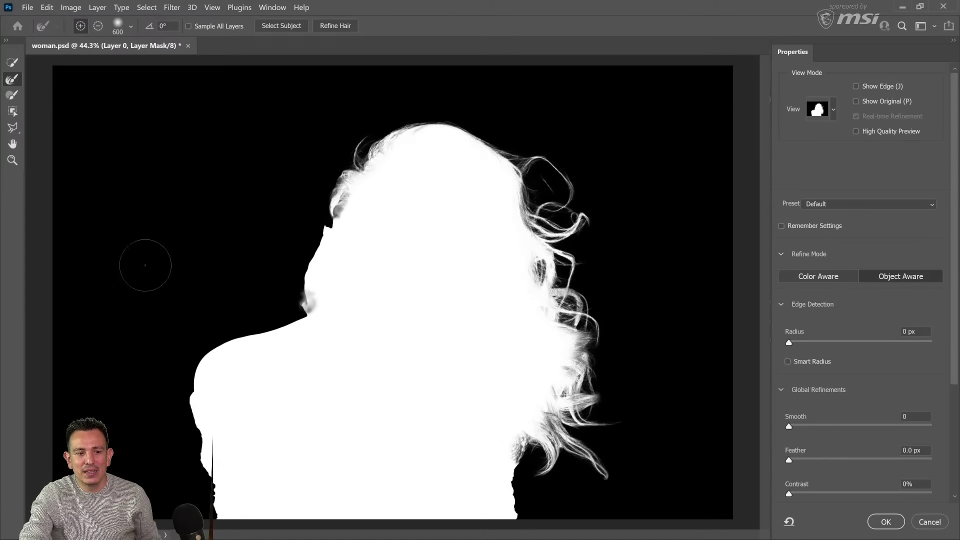
pyautogui.click(832, 117)
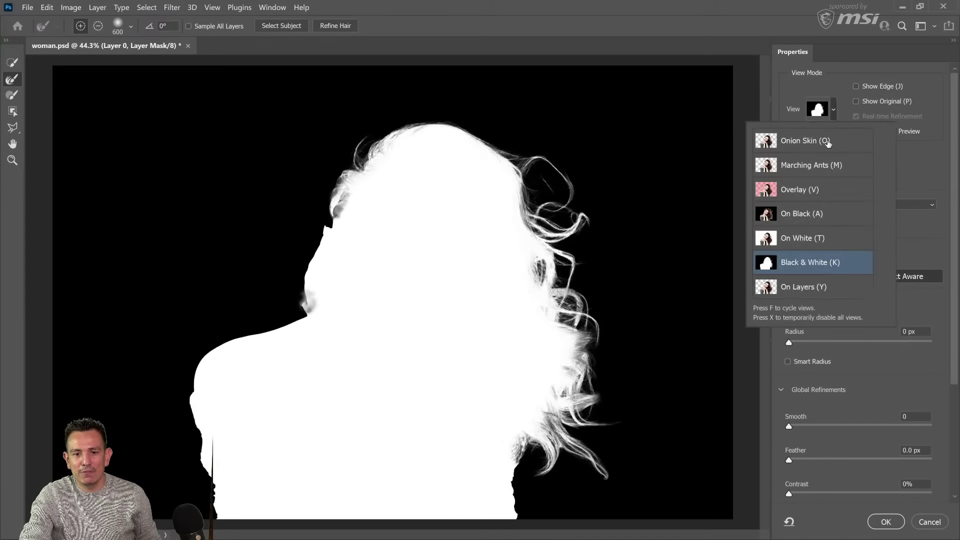
pyautogui.click(800, 138)
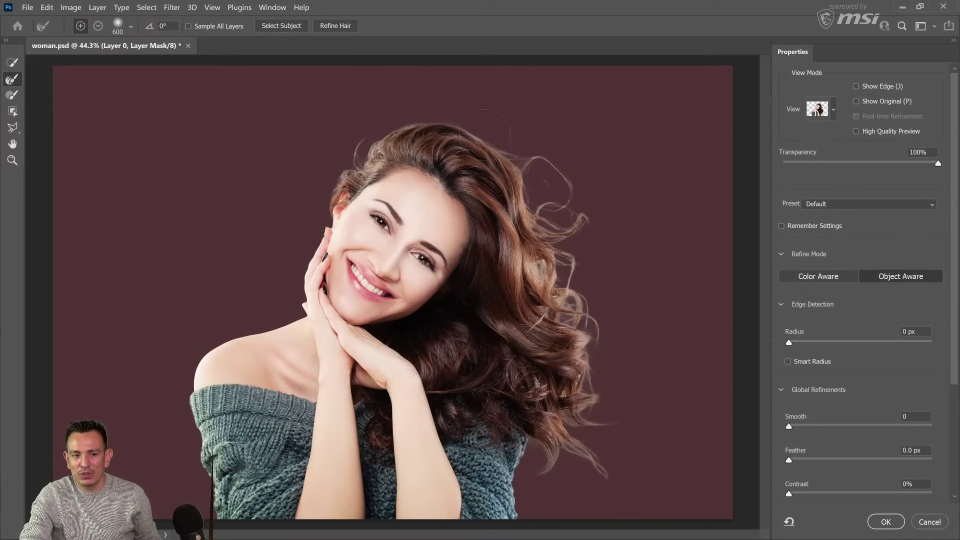
pyautogui.press('j')
pyautogui.press('j')
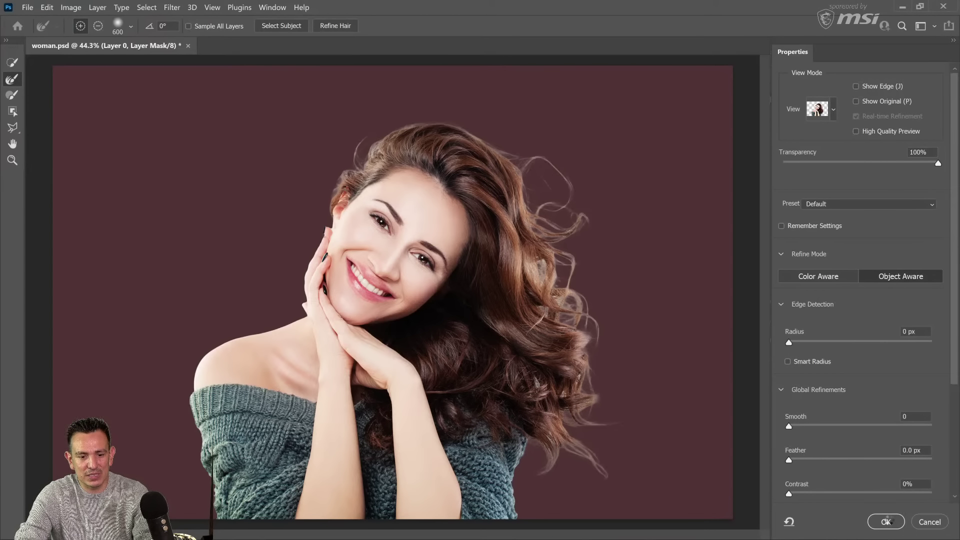
pyautogui.click(886, 523)
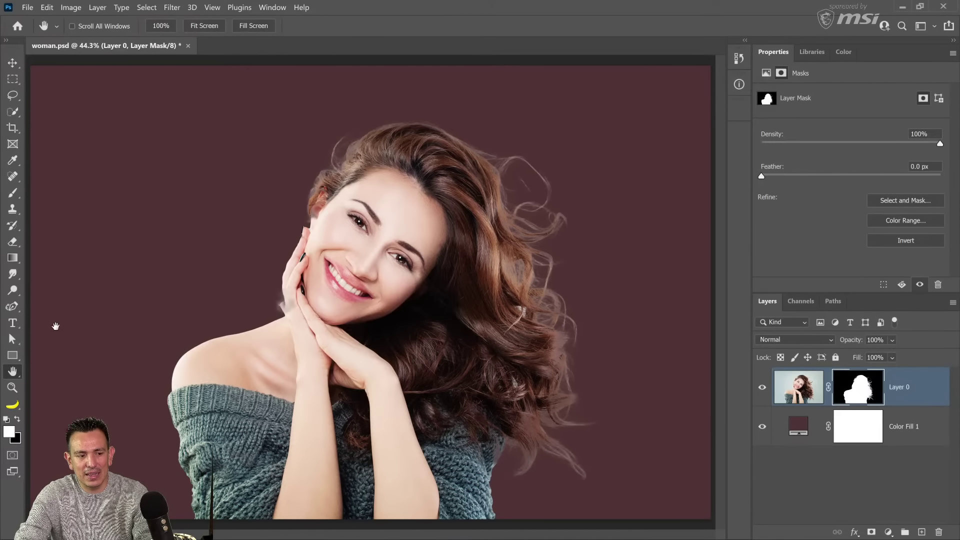
# - Examine the mask edges up close around the shoulder, hand and lower hair strands
pyautogui.click(12, 388)
pyautogui.click(290, 374)
pyautogui.click(235, 340)
pyautogui.click(234, 341)
pyautogui.click(234, 341)
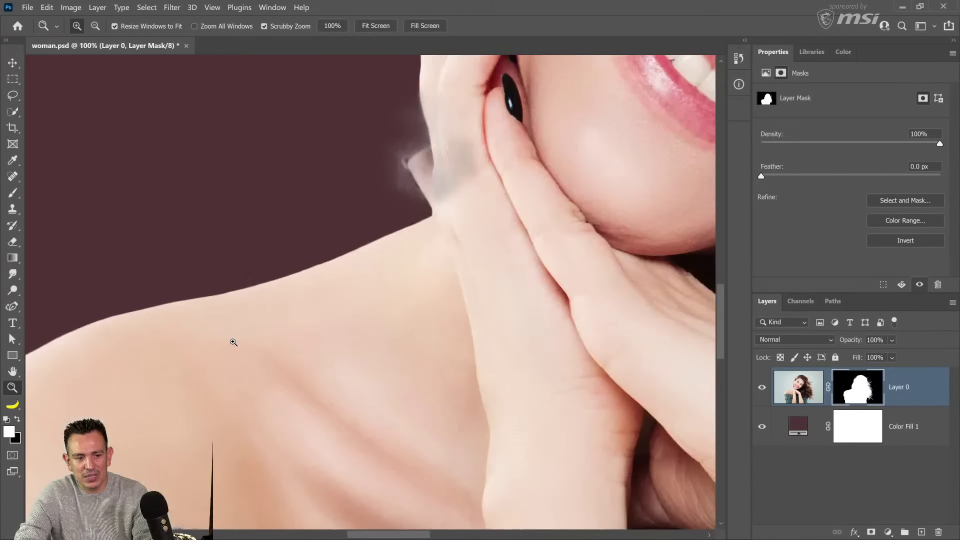
pyautogui.click(234, 341)
pyautogui.moveTo(330, 193); pyautogui.dragTo(306, 190)
pyautogui.moveTo(575, 340); pyautogui.dragTo(302, 253)
pyautogui.moveTo(600, 320); pyautogui.dragTo(336, 290)
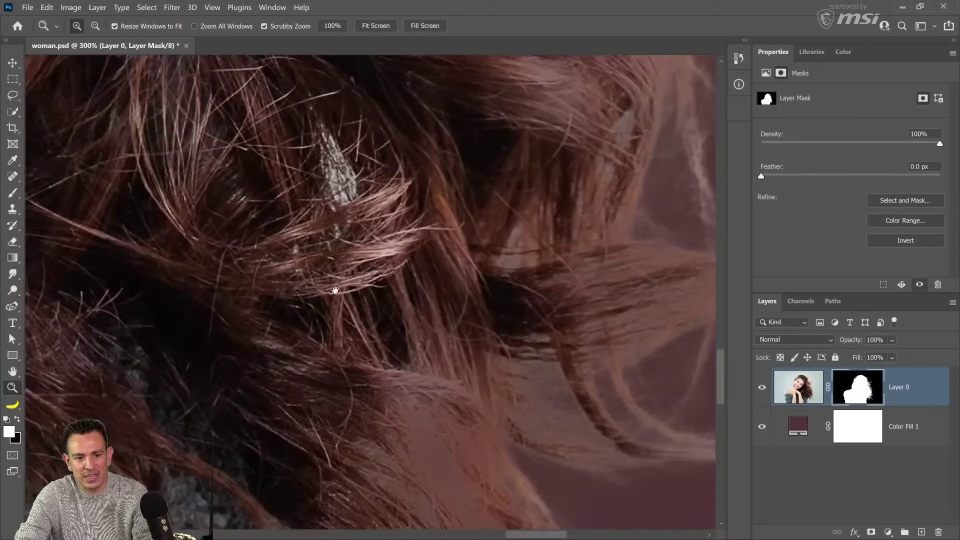
pyautogui.moveTo(625, 200); pyautogui.dragTo(410, 285)
pyautogui.moveTo(340, 400); pyautogui.dragTo(402, 270)
pyautogui.moveTo(575, 385); pyautogui.dragTo(474, 375)
pyautogui.moveTo(370, 342); pyautogui.dragTo(533, 295)
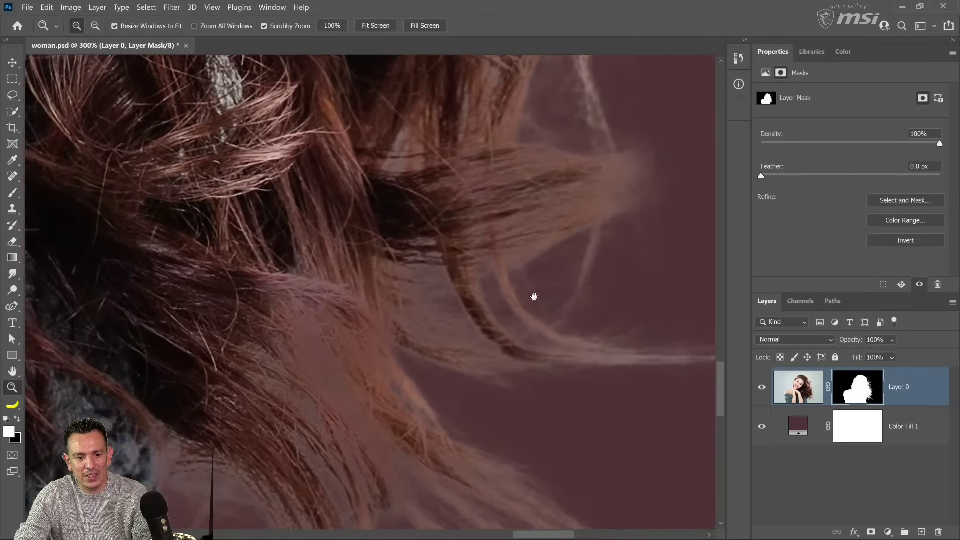
pyautogui.moveTo(508, 433); pyautogui.dragTo(544, 328)
pyautogui.doubleClick(7, 388)
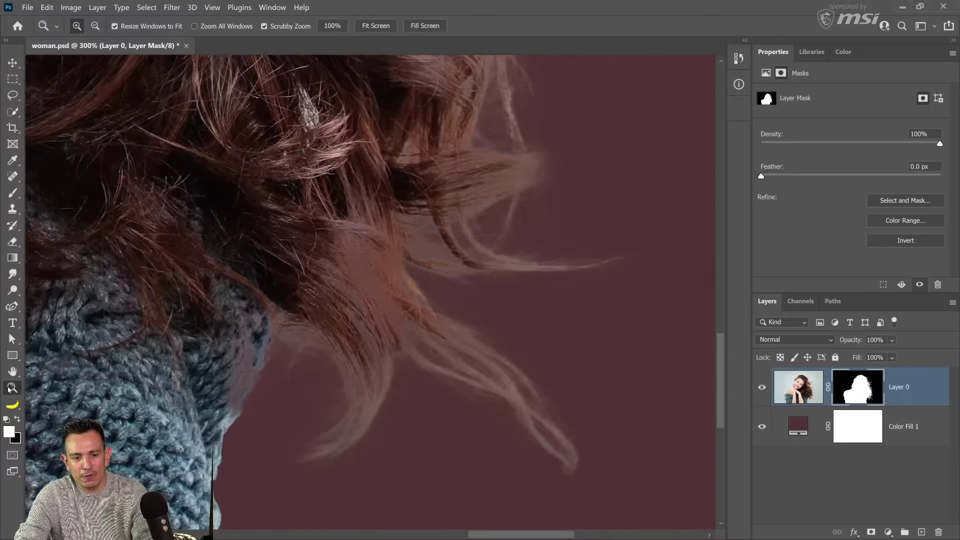
pyautogui.rightClick(434, 260)
pyautogui.click(451, 271)
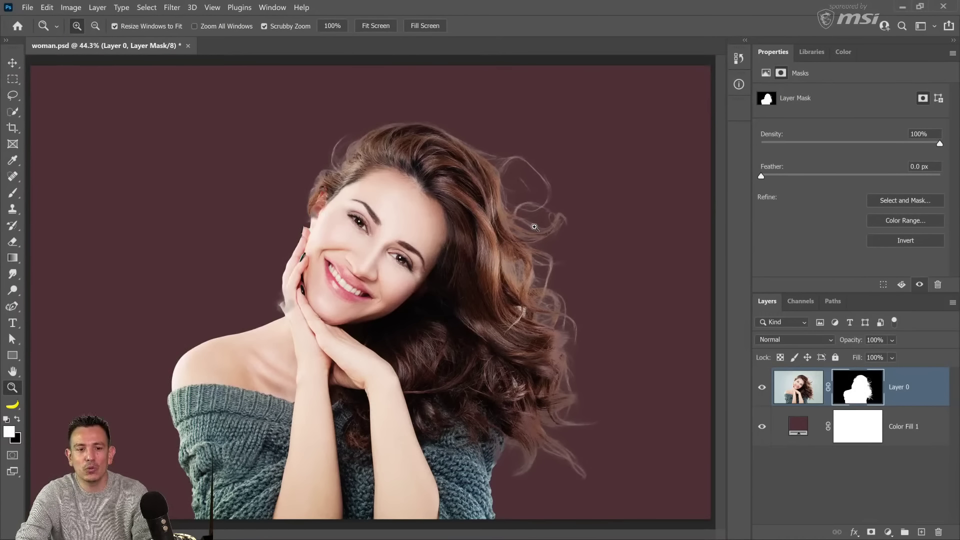
pyautogui.moveTo(534, 227); pyautogui.dragTo(484, 513)
pyautogui.click(377, 299)
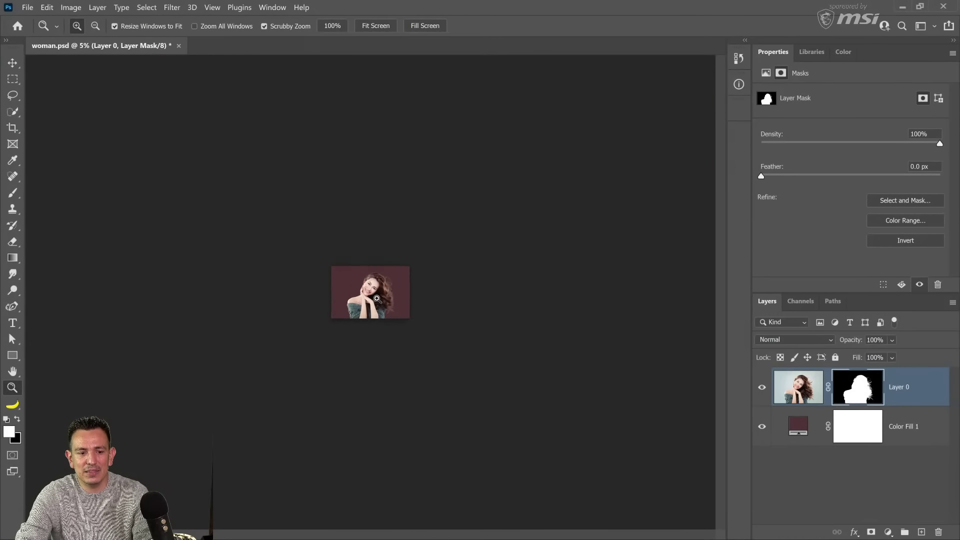
pyautogui.click(378, 299)
pyautogui.click(377, 299)
pyautogui.click(377, 299)
pyautogui.moveTo(377, 299); pyautogui.dragTo(486, 290)
pyautogui.scroll(-2, 495, 262)
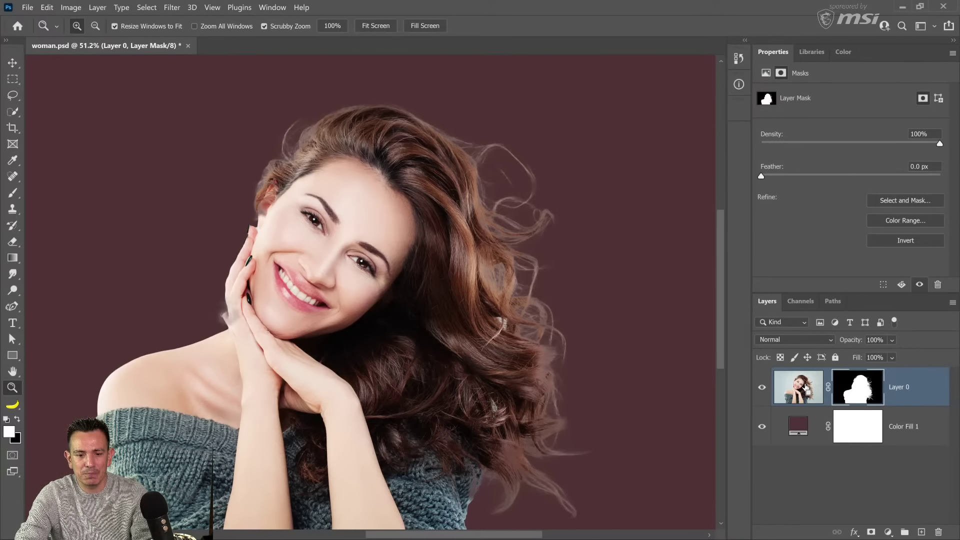
# - Duplicate Layer 0 and delete the layer mask from the copy
pyautogui.hotkey('ctrl', 'j')
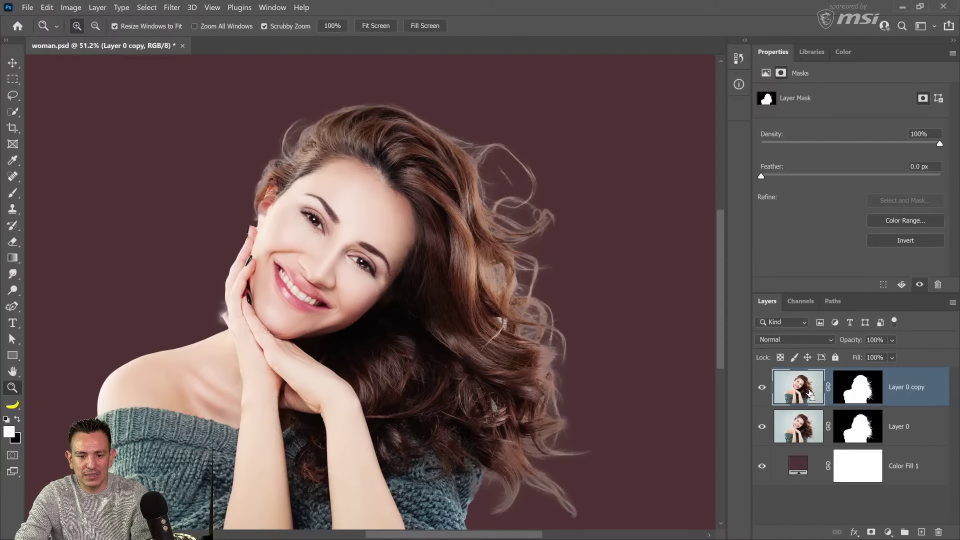
pyautogui.rightClick(852, 389)
pyautogui.click(861, 415)
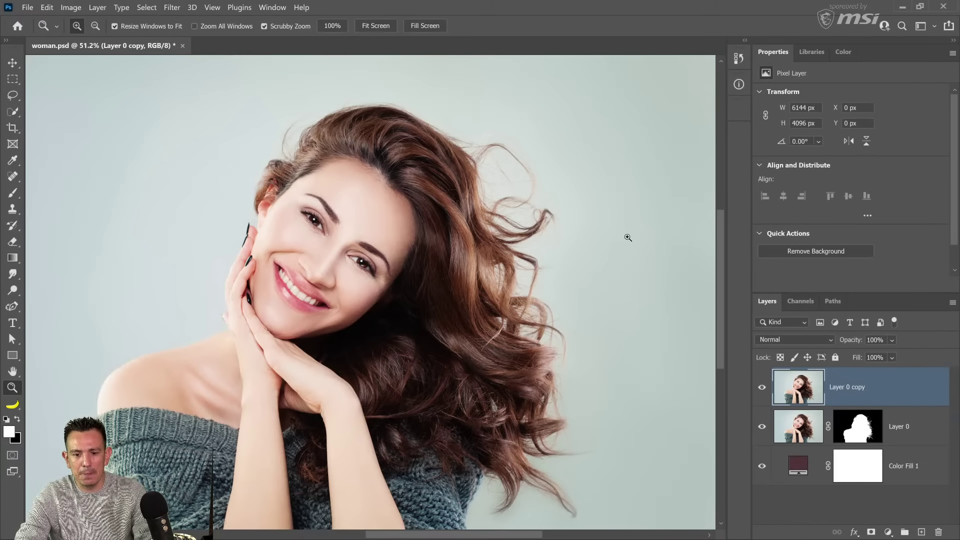
pyautogui.rightClick(628, 238)
pyautogui.click(638, 245)
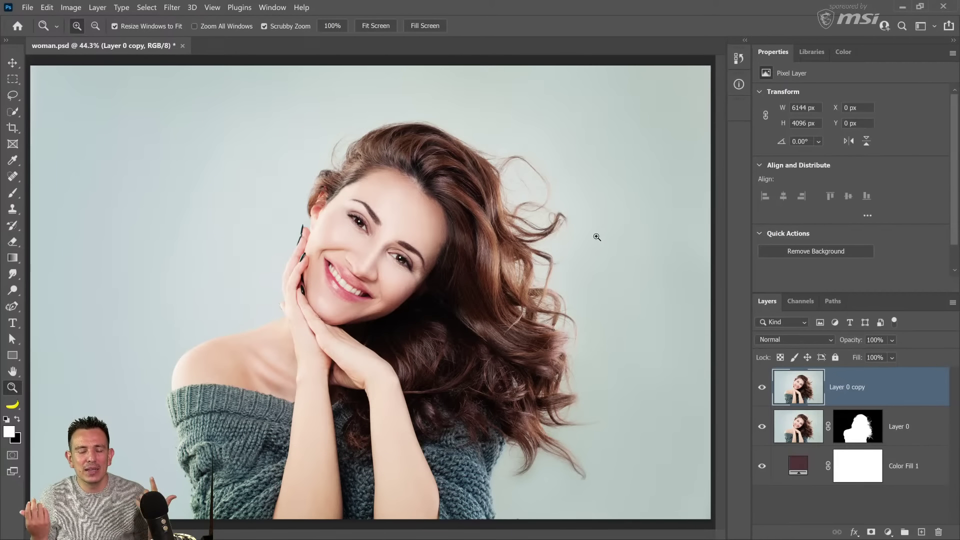
# - Set the Layer 0 copy's blend mode to Multiply and compare the image with that layer hidden and shown
pyautogui.click(786, 342)
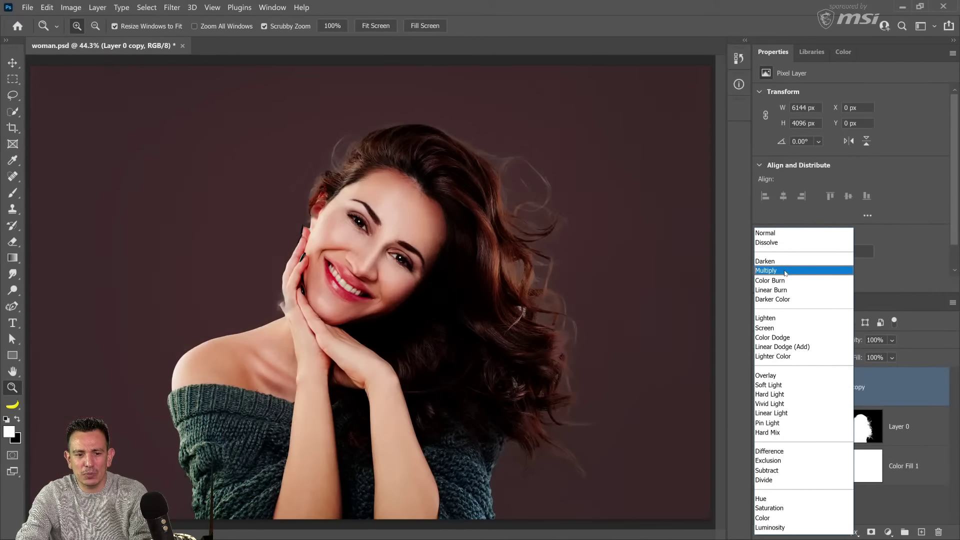
pyautogui.click(786, 271)
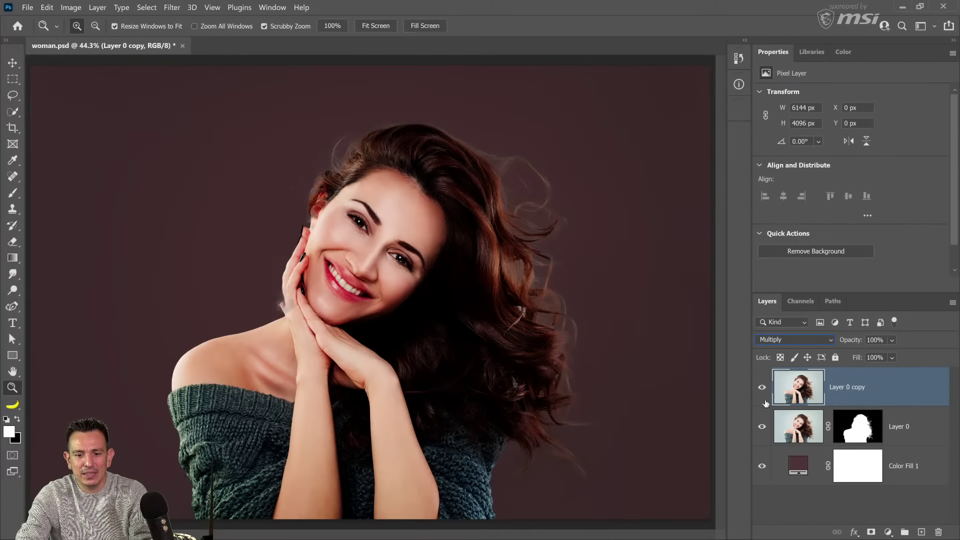
pyautogui.click(762, 388)
pyautogui.click(762, 388)
pyautogui.click(763, 390)
pyautogui.click(762, 388)
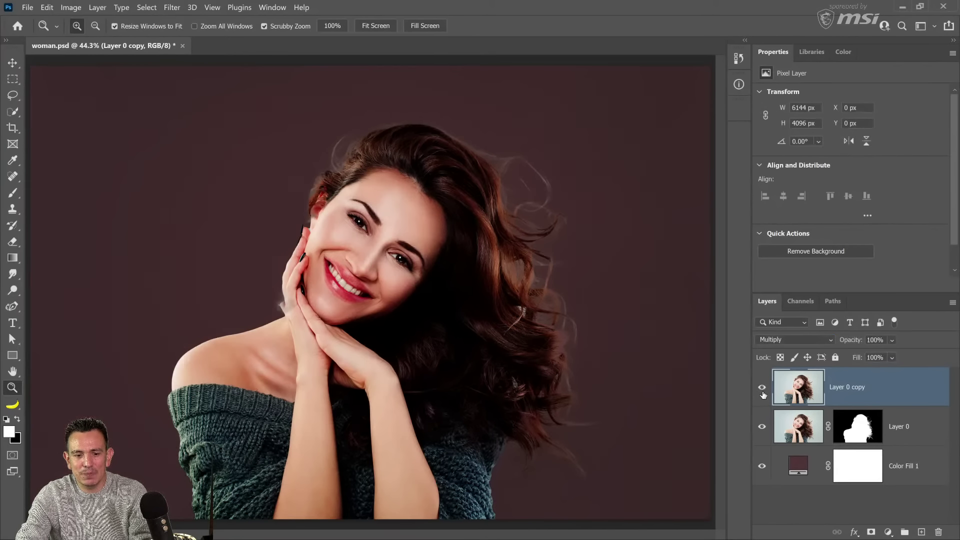
# - Move the Layer 0 copy below Layer 0 and rename it Multiply
pyautogui.moveTo(798, 395); pyautogui.dragTo(795, 446)
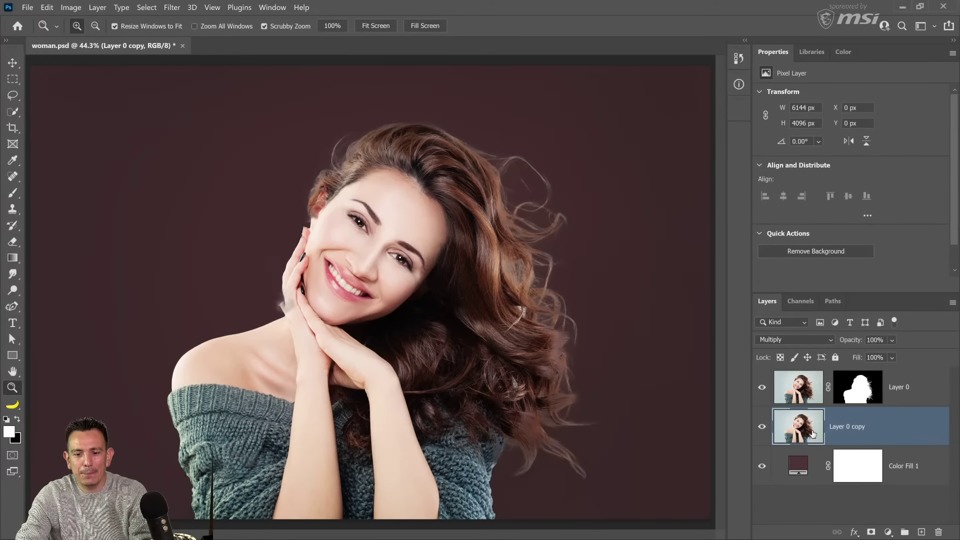
pyautogui.doubleClick(850, 427)
pyautogui.write('Mu')
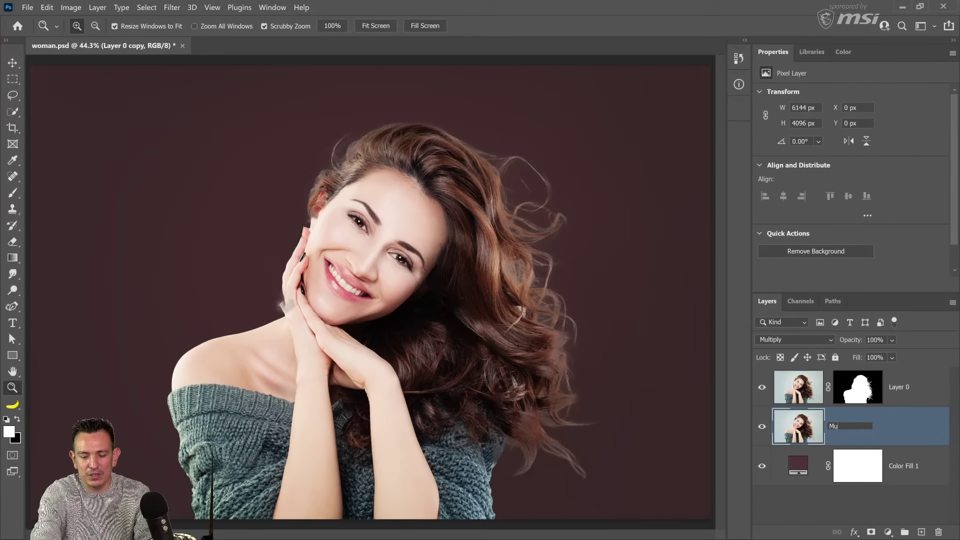
pyautogui.write('ltiply')
pyautogui.press('Return')
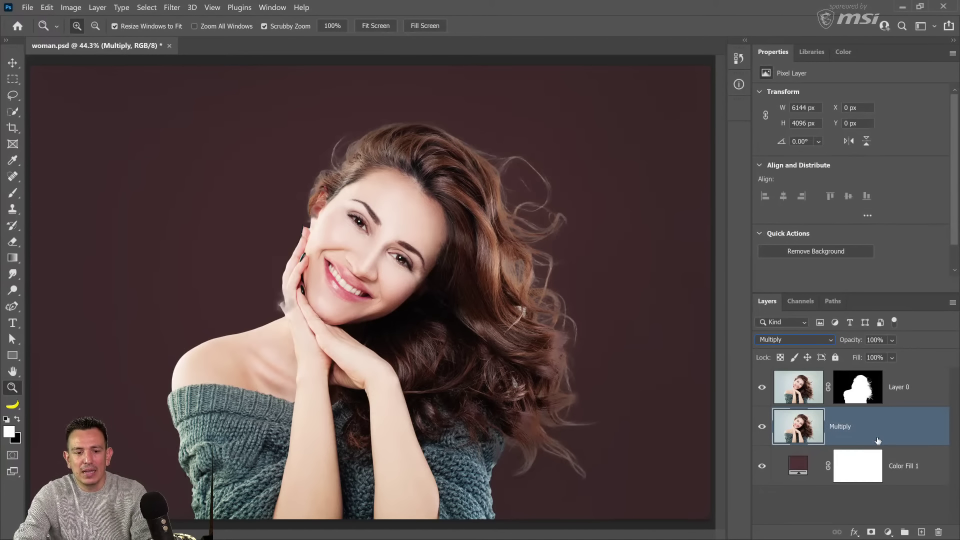
# - Hide Layer 0 and compare the Multiply layer on and off over the color fill, leaving it visible
pyautogui.click(762, 426)
pyautogui.click(763, 428)
pyautogui.click(763, 428)
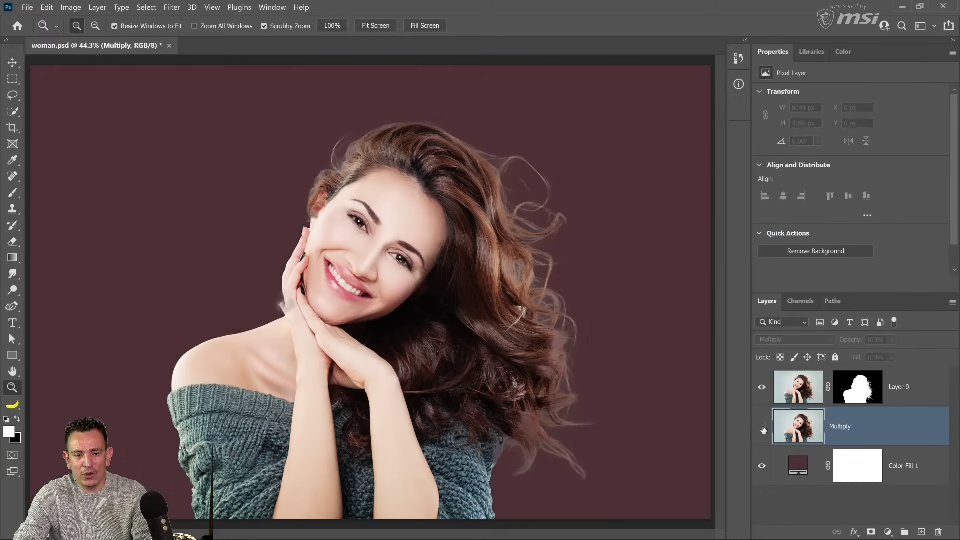
pyautogui.click(763, 427)
pyautogui.click(761, 388)
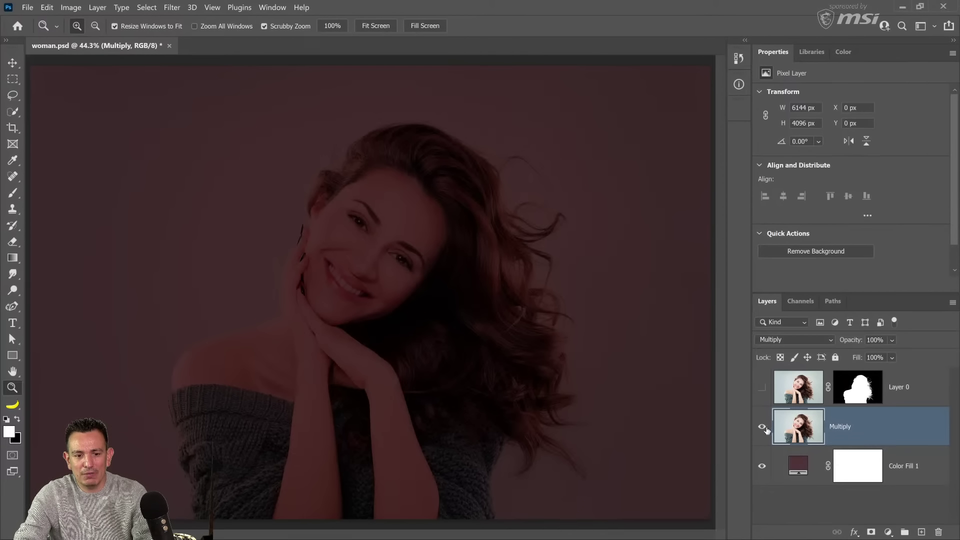
pyautogui.click(762, 427)
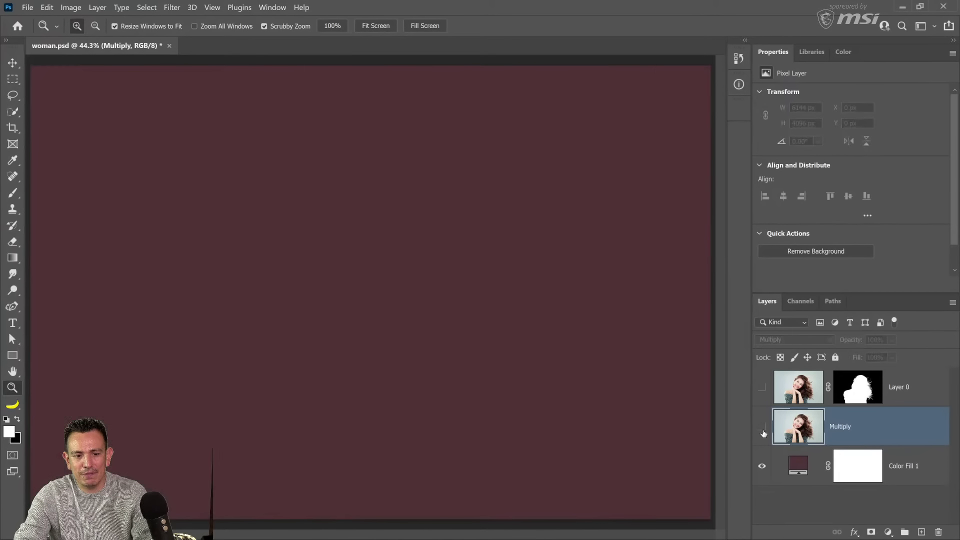
pyautogui.click(762, 428)
pyautogui.click(762, 427)
pyautogui.click(762, 427)
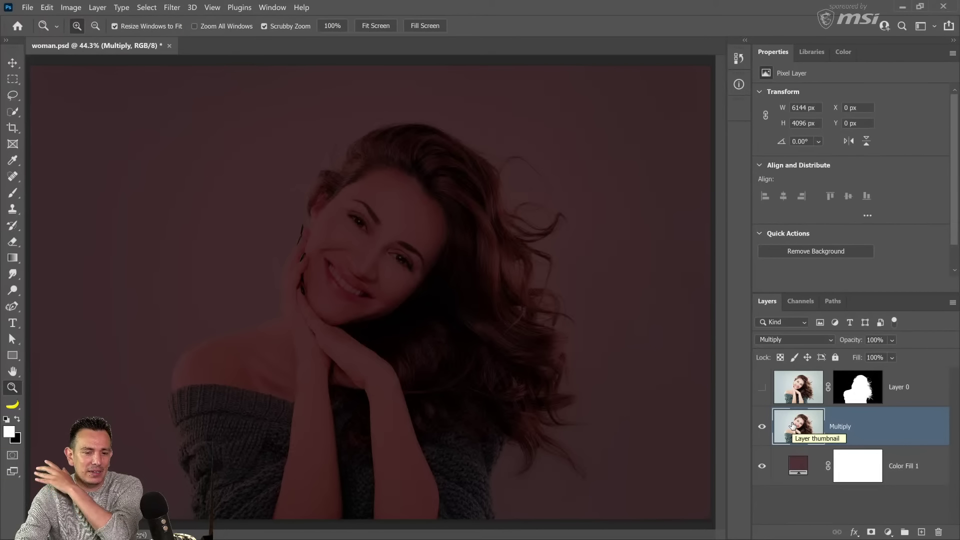
# - Lasso loosely around the outer hair edges and add a layer mask to the Multiply layer from that selection
pyautogui.click(13, 94)
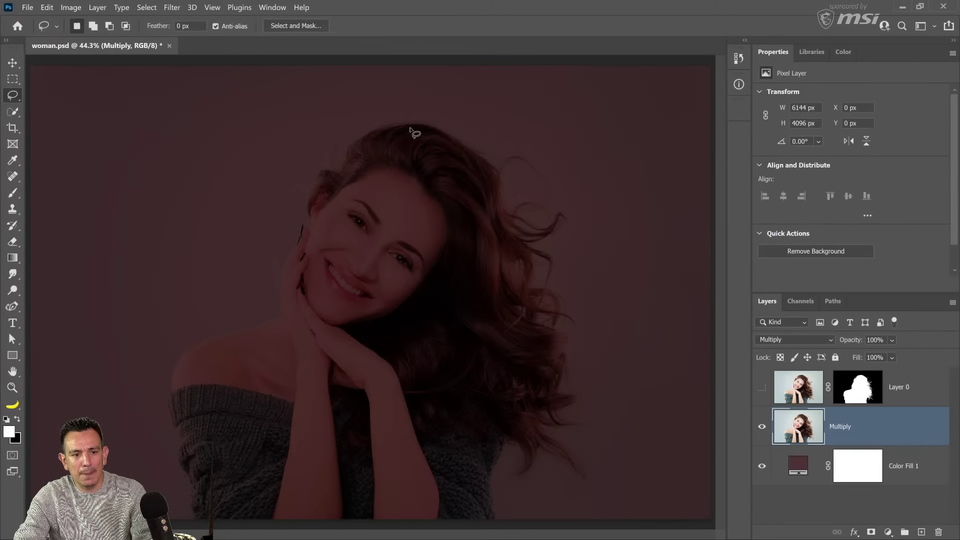
pyautogui.moveTo(384, 133)
pyautogui.mouseDown()
pyautogui.moveTo(467, 117)
pyautogui.moveTo(570, 200)
pyautogui.moveTo(596, 311)
pyautogui.moveTo(599, 491)
pyautogui.moveTo(483, 433)
pyautogui.moveTo(483, 300)
pyautogui.moveTo(439, 162)
pyautogui.moveTo(329, 189)
pyautogui.moveTo(310, 215)
pyautogui.moveTo(365, 118)
pyautogui.moveTo(384, 133)
pyautogui.mouseUp()
pyautogui.click(871, 532)
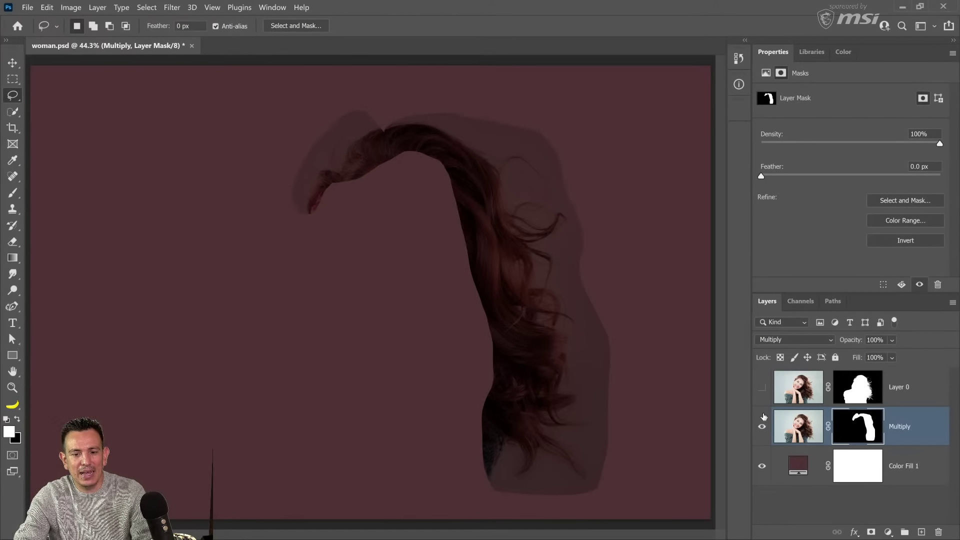
# - Add a Levels adjustment clipped to the Multiply layer, with the white input at 204 and midtones at 0.78
pyautogui.click(889, 532)
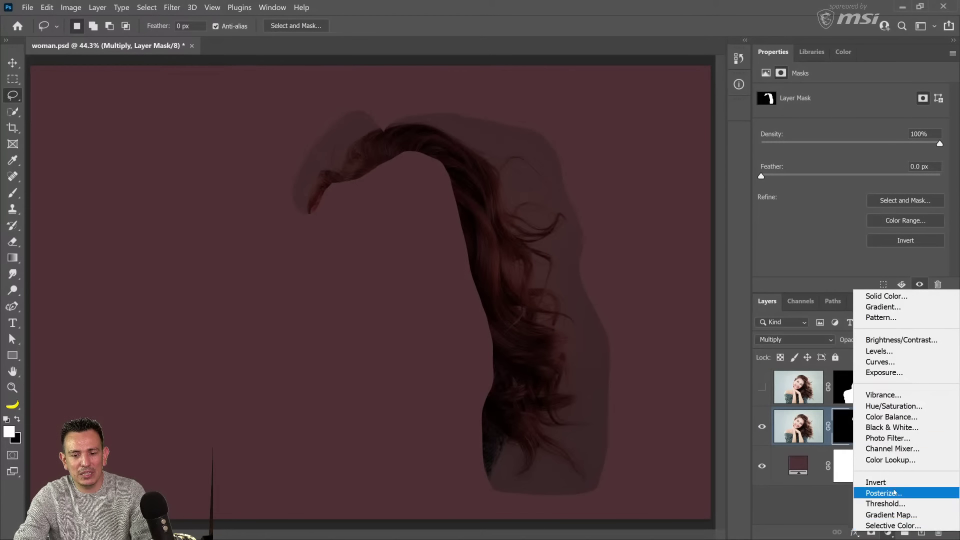
pyautogui.click(894, 356)
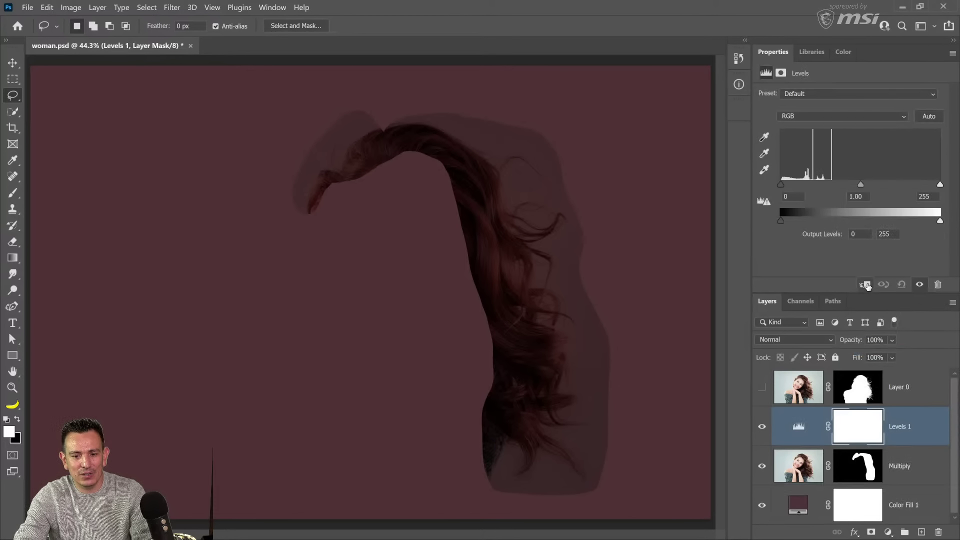
pyautogui.moveTo(940, 184); pyautogui.dragTo(909, 192)
pyautogui.moveTo(846, 185); pyautogui.dragTo(852, 184)
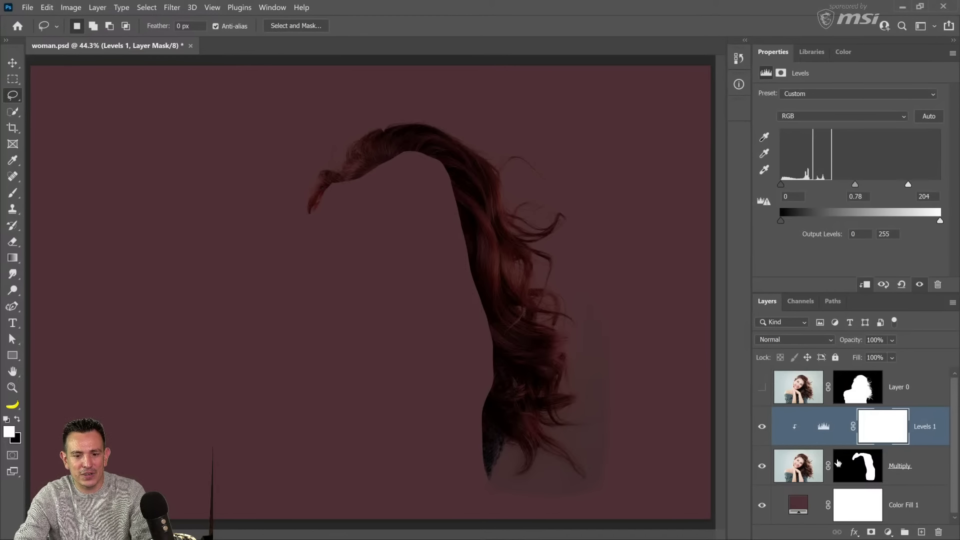
# - Dodge the leftover background around the Multiply layer's hair with a size 400 brush, Highlights range and 100% exposure, and show Layer 0 again
pyautogui.click(809, 473)
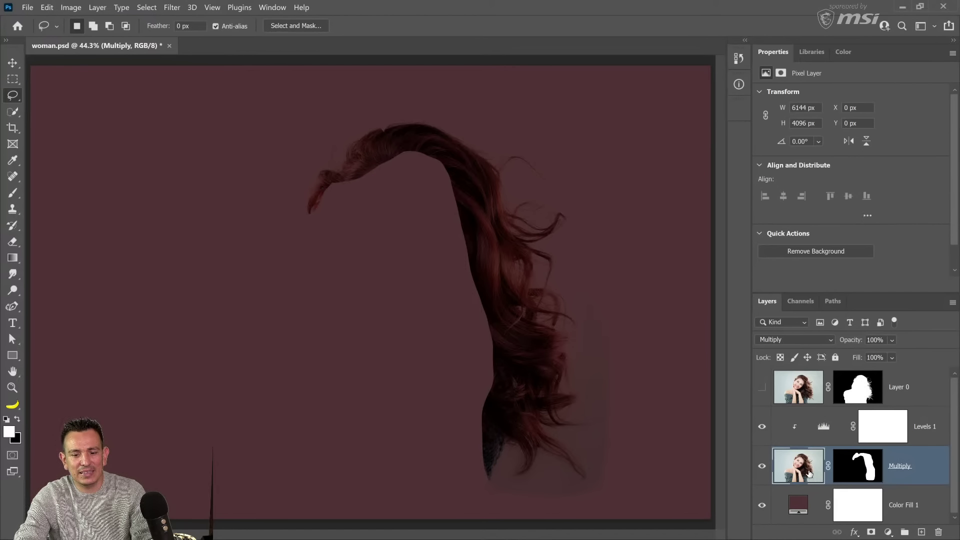
pyautogui.click(15, 291)
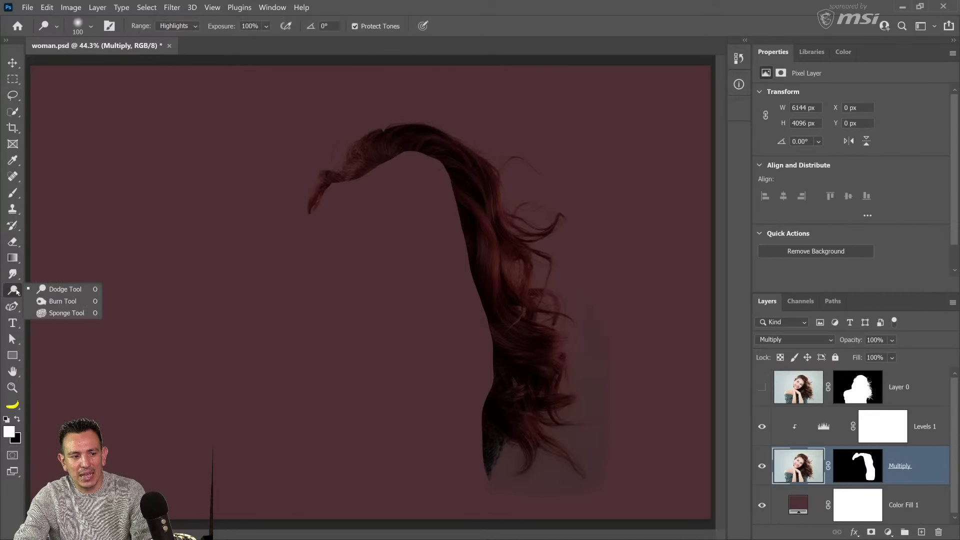
pyautogui.click(67, 289)
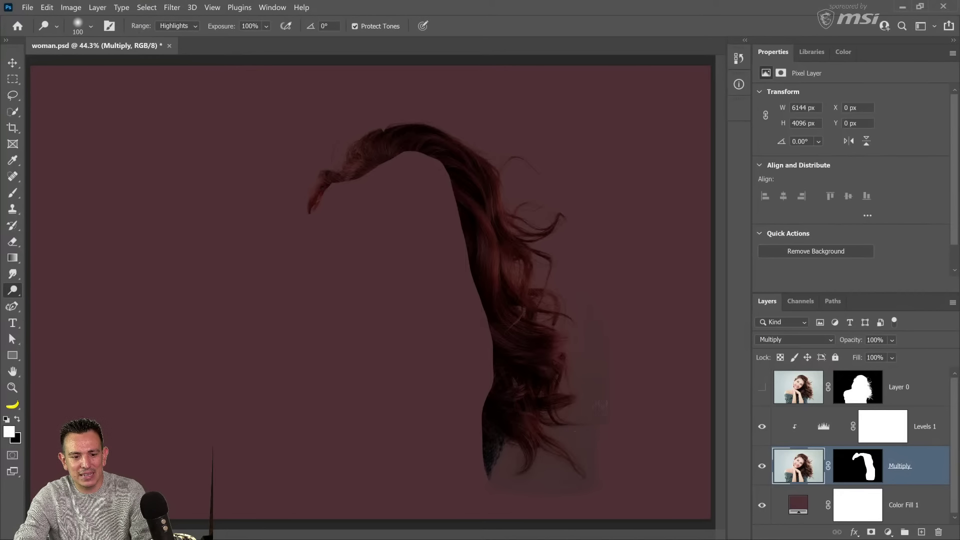
pyautogui.press(']')
pyautogui.press(']')
pyautogui.press(']')
pyautogui.press(']')
pyautogui.press(']')
pyautogui.press(']')
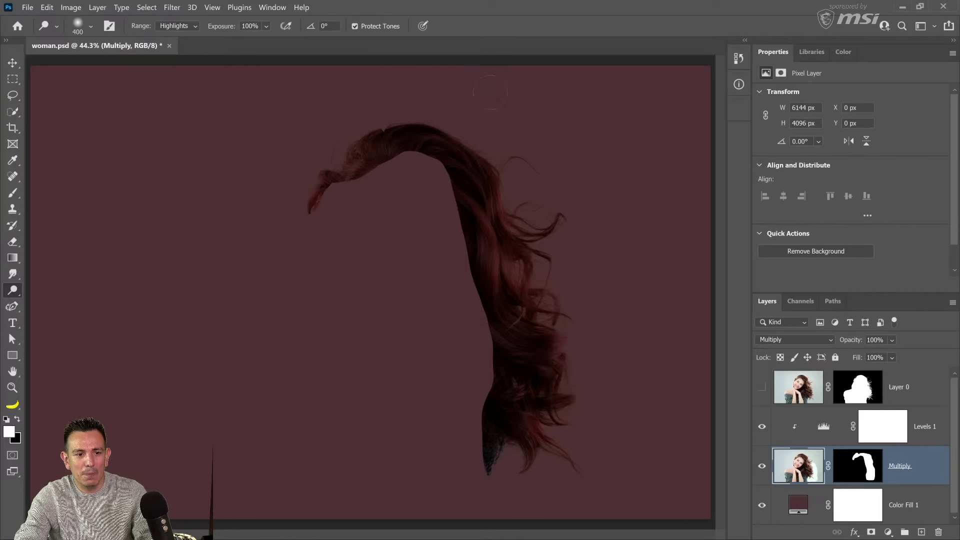
pyautogui.click(762, 388)
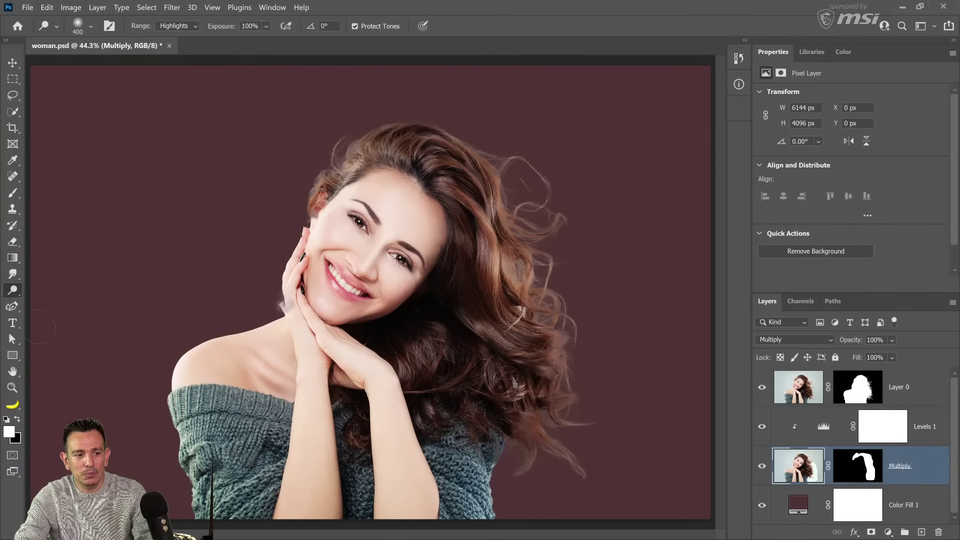
# - Paint black on Layer 0's mask with a size 60 brush over the faded fringe beside the lower curls
pyautogui.press('z')
pyautogui.click(579, 352)
pyautogui.click(579, 352)
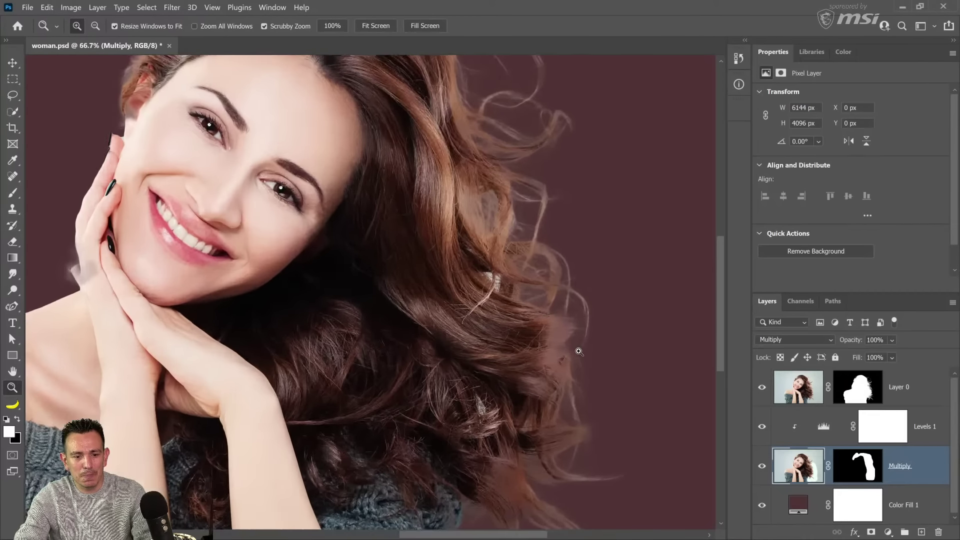
pyautogui.click(579, 352)
pyautogui.press('b')
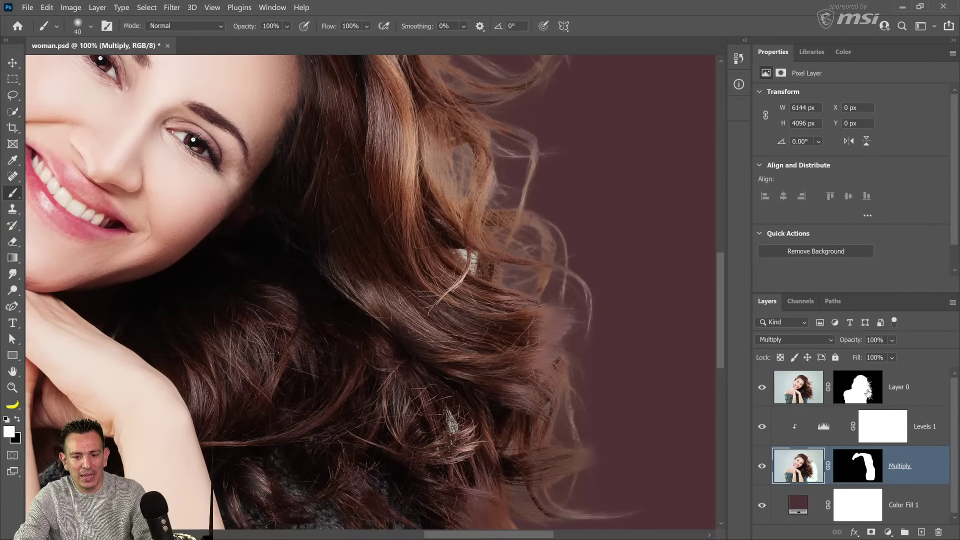
pyautogui.click(867, 393)
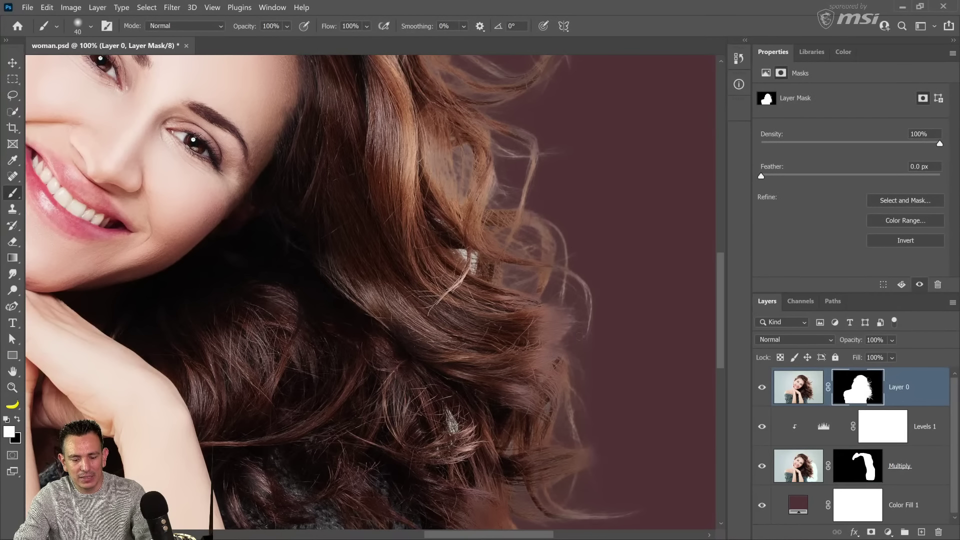
pyautogui.press(']')
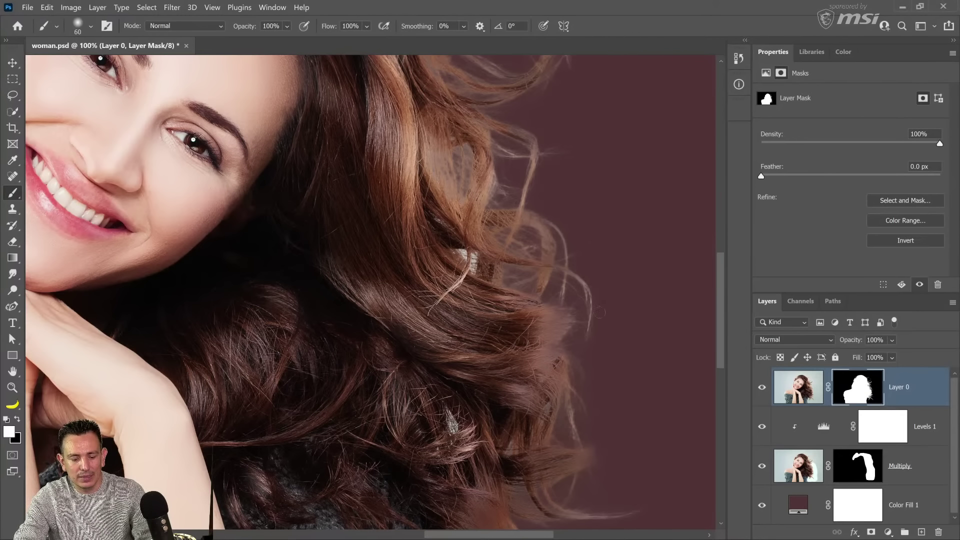
pyautogui.press('x')
pyautogui.moveTo(593, 307)
pyautogui.mouseDown()
pyautogui.moveTo(587, 295)
pyautogui.moveTo(549, 333)
pyautogui.moveTo(540, 320)
pyautogui.moveTo(520, 331)
pyautogui.moveTo(535, 340)
pyautogui.mouseUp()
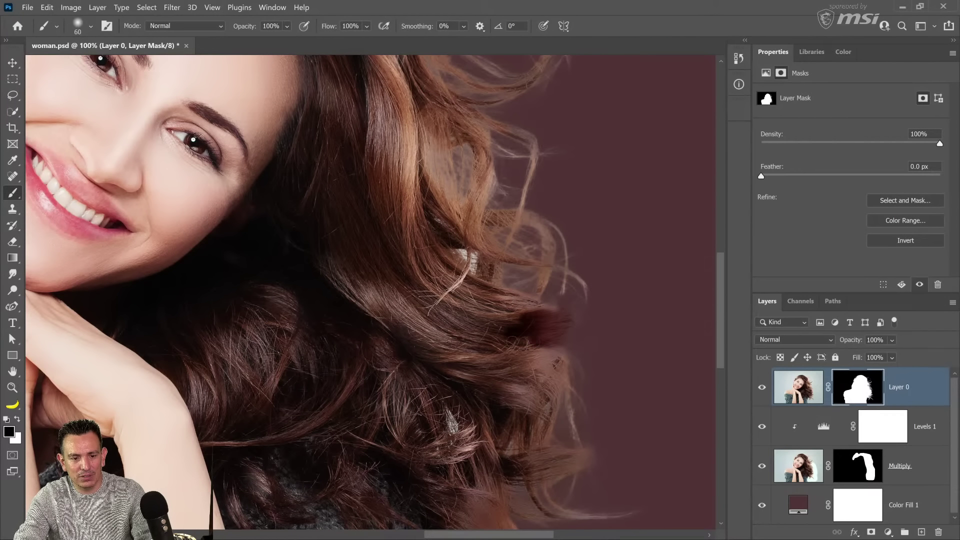
# - Paint white on Layer 0's mask with a size 150 brush to restore the inner part of the same curl
pyautogui.press(']')
pyautogui.press(']')
pyautogui.press(']')
pyautogui.press(']')
pyautogui.press(']')
pyautogui.press(']')
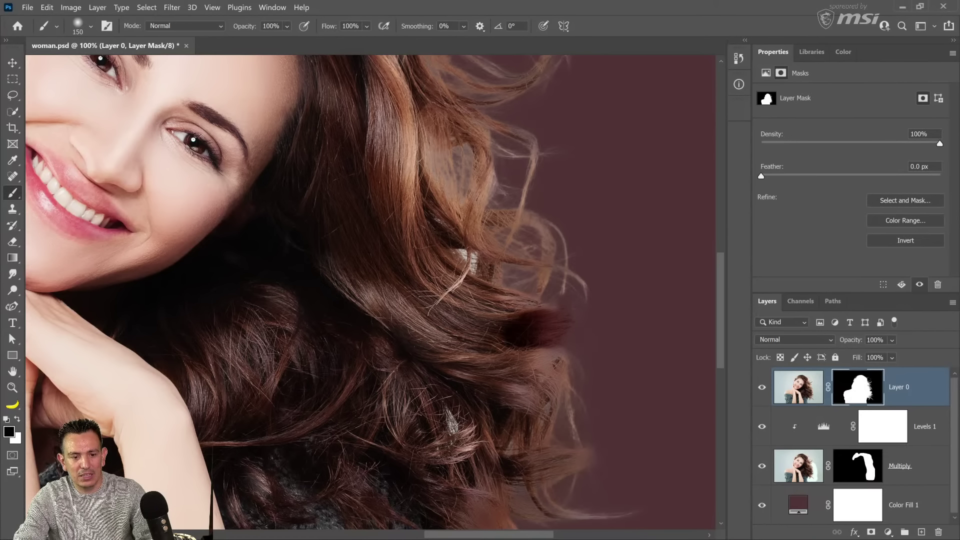
pyautogui.press('x')
pyautogui.moveTo(505, 342); pyautogui.dragTo(519, 330)
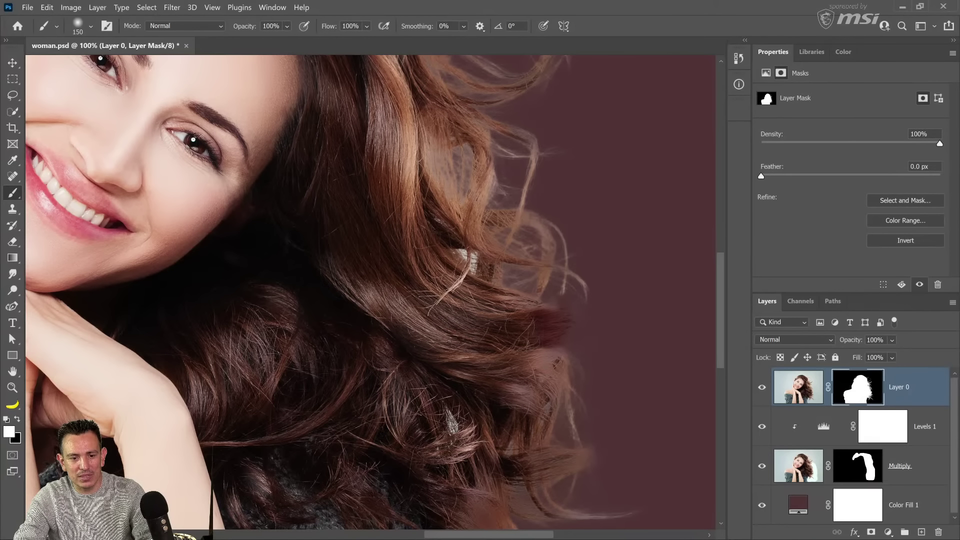
# - Compare the hair edge with the Multiply layer off and on, leaving the layer visible
pyautogui.click(760, 471)
pyautogui.click(761, 469)
pyautogui.click(761, 472)
pyautogui.click(762, 470)
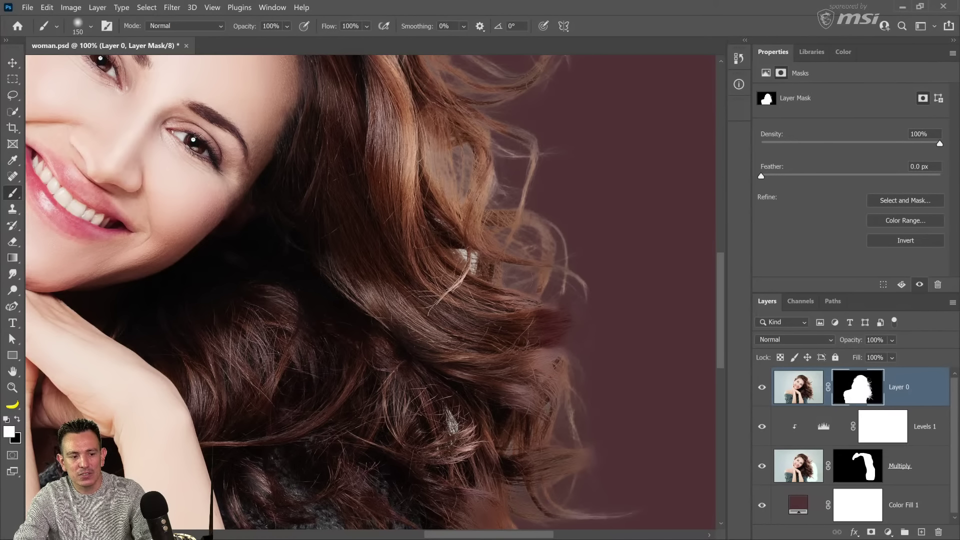
# - Paint black on Layer 0's mask over the loose outer curls with the size 150 brush, exposing the Multiply layer's strands
pyautogui.press('x')
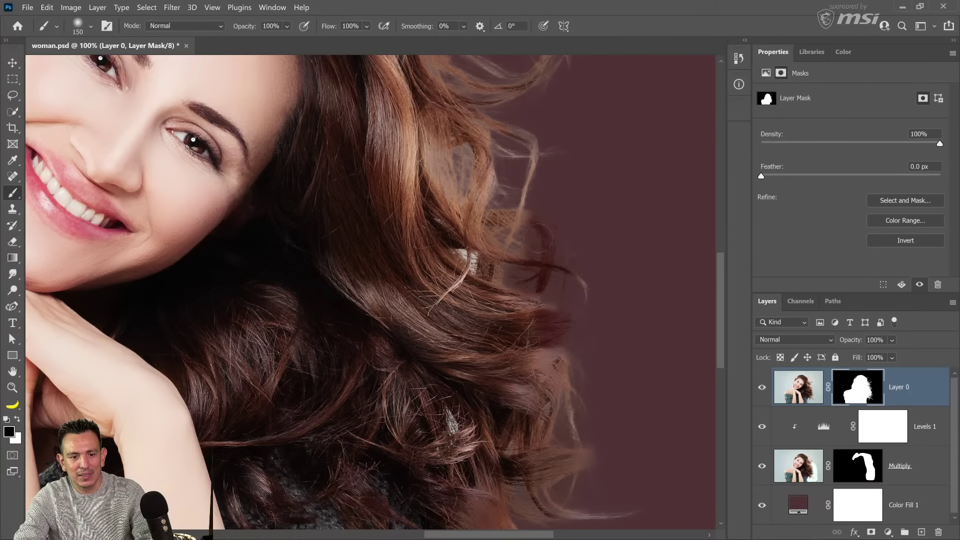
pyautogui.moveTo(537, 240)
pyautogui.mouseDown()
pyautogui.moveTo(527, 146)
pyautogui.moveTo(512, 156)
pyautogui.moveTo(543, 149)
pyautogui.moveTo(504, 208)
pyautogui.moveTo(454, 170)
pyautogui.moveTo(454, 156)
pyautogui.moveTo(470, 222)
pyautogui.moveTo(445, 142)
pyautogui.moveTo(441, 173)
pyautogui.moveTo(460, 136)
pyautogui.moveTo(485, 156)
pyautogui.moveTo(484, 235)
pyautogui.moveTo(507, 280)
pyautogui.mouseUp()
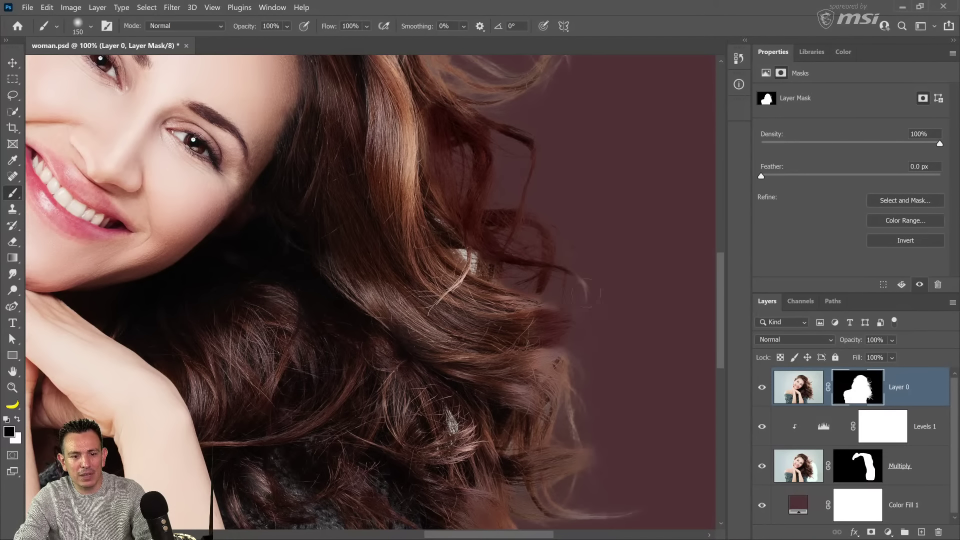
pyautogui.moveTo(586, 293)
pyautogui.mouseDown()
pyautogui.moveTo(538, 282)
pyautogui.moveTo(516, 256)
pyautogui.mouseUp()
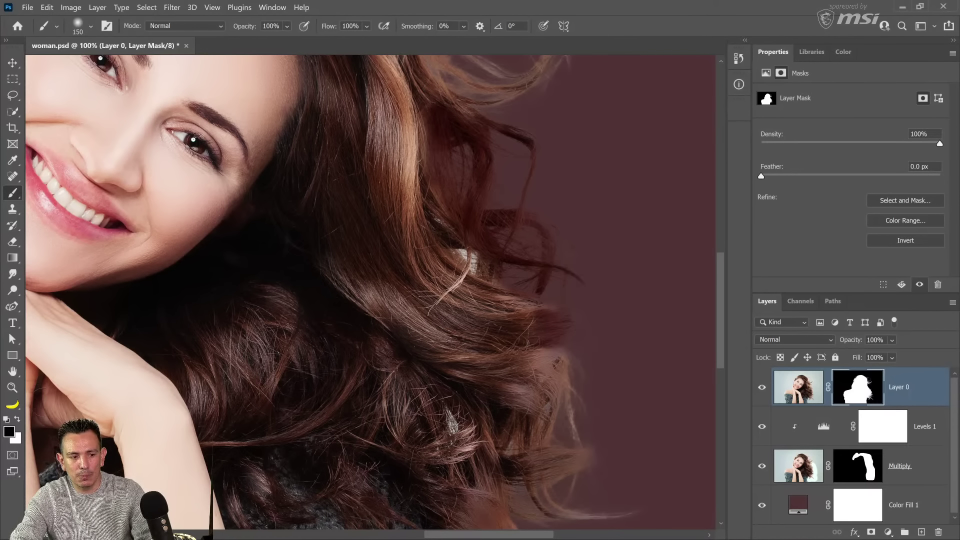
# - Paint white on Layer 0's mask with a size 300 brush to bring back the inner hair beside the outer curls
pyautogui.click(18, 419)
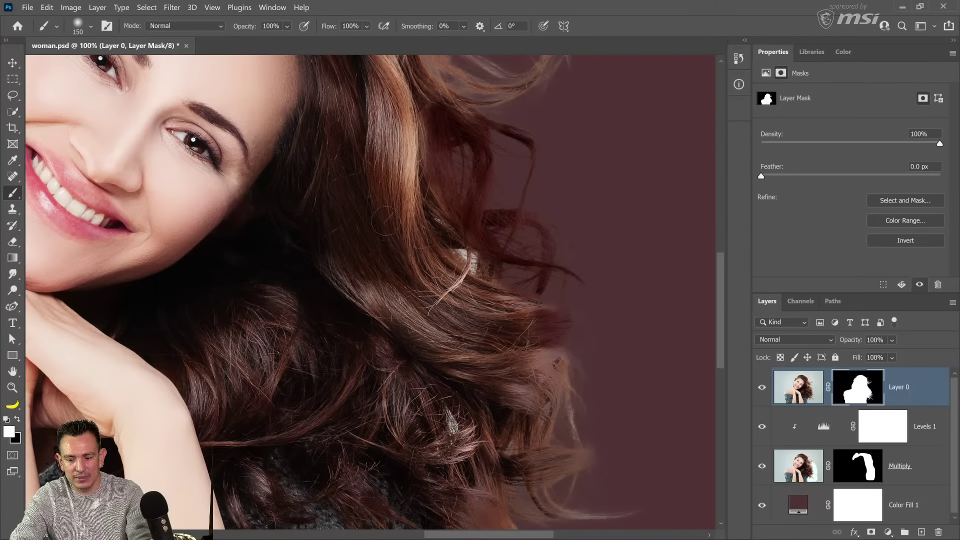
pyautogui.press(']')
pyautogui.press(']')
pyautogui.press(']')
pyautogui.press(']')
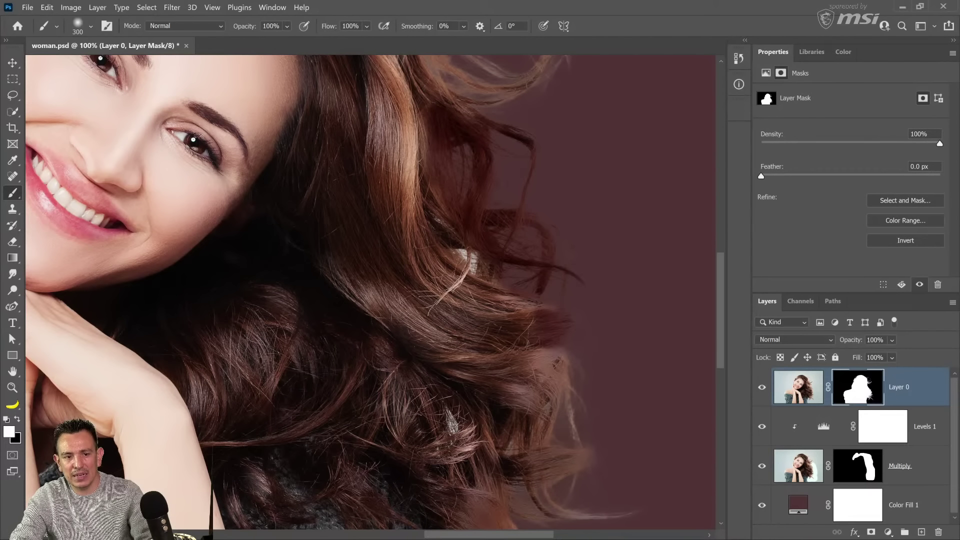
pyautogui.moveTo(421, 225)
pyautogui.mouseDown()
pyautogui.moveTo(428, 151)
pyautogui.moveTo(436, 206)
pyautogui.mouseUp()
# - Fit the whole image in view and compare the composite with the Multiply layer hidden and shown, leaving it visible
pyautogui.doubleClick(10, 375)
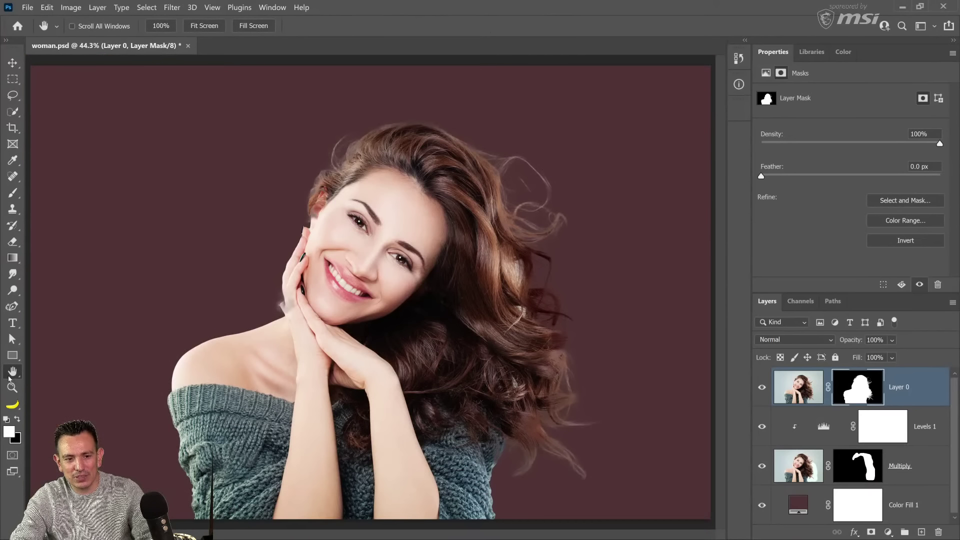
pyautogui.click(761, 469)
pyautogui.click(760, 470)
pyautogui.click(761, 470)
pyautogui.click(761, 470)
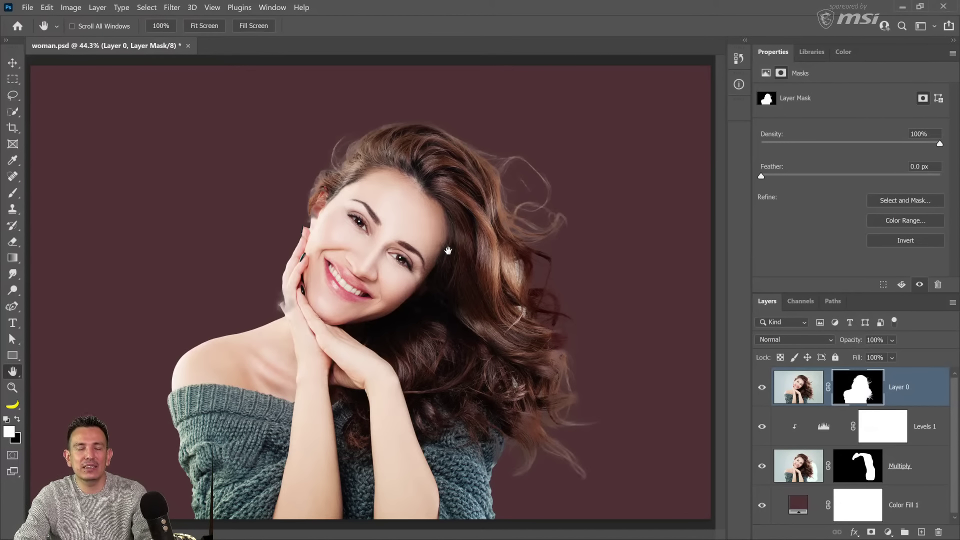
# - Keep woman.psd open, open the recent file Woman-02.psd and remove the background from its Woman layer
pyautogui.click(189, 46)
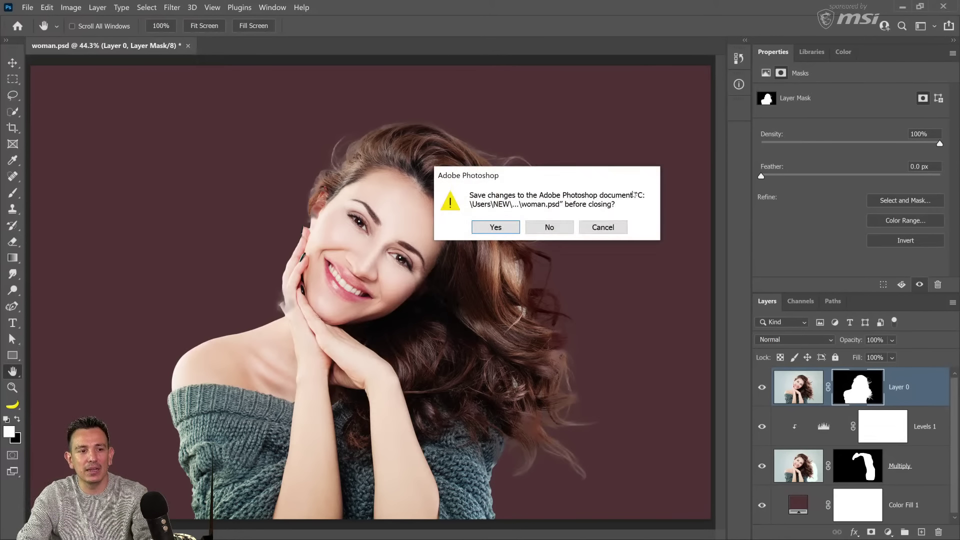
pyautogui.click(602, 227)
pyautogui.click(28, 7)
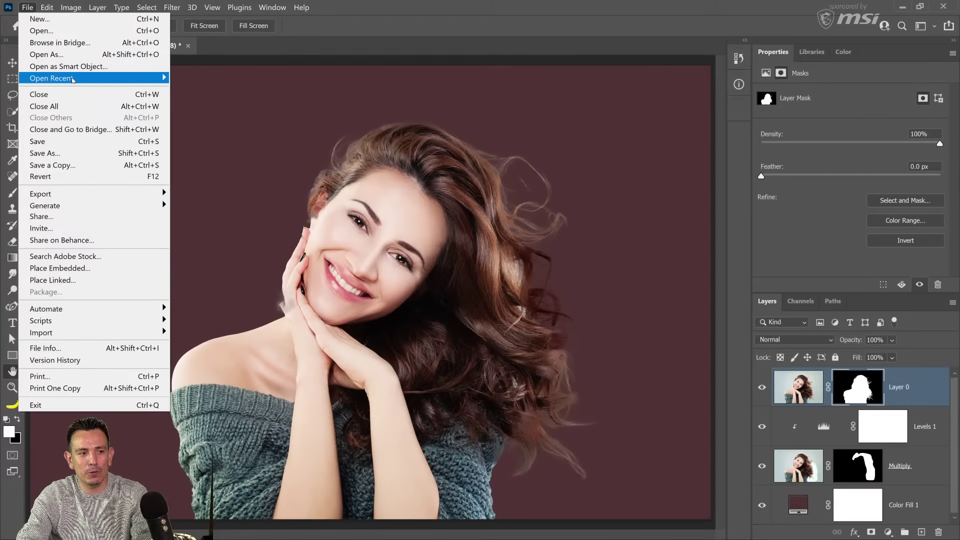
pyautogui.moveTo(50, 78)
pyautogui.click(237, 91)
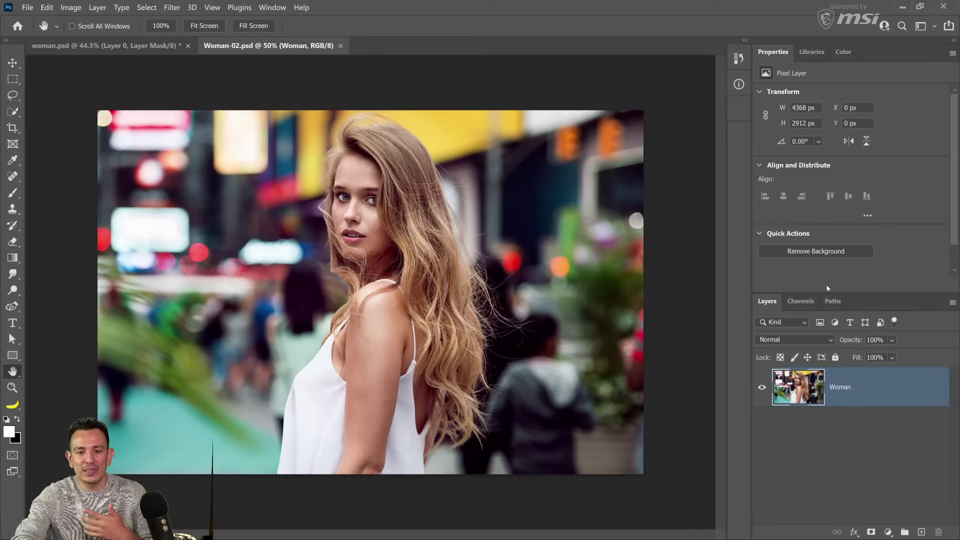
pyautogui.click(814, 254)
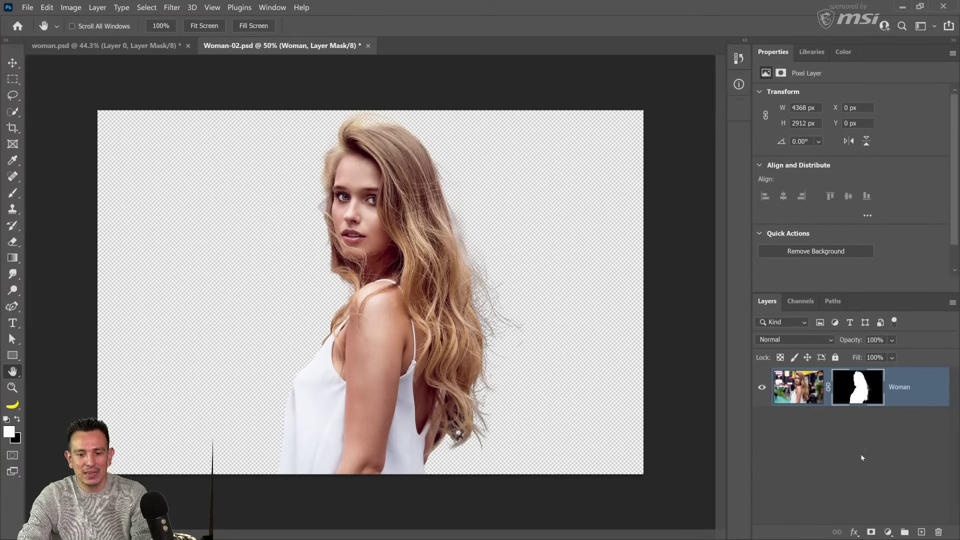
# - Search the libraries for "paris", place the "Eiffel Tower at morning in Paris." image and move it below the Woman layer
pyautogui.click(812, 51)
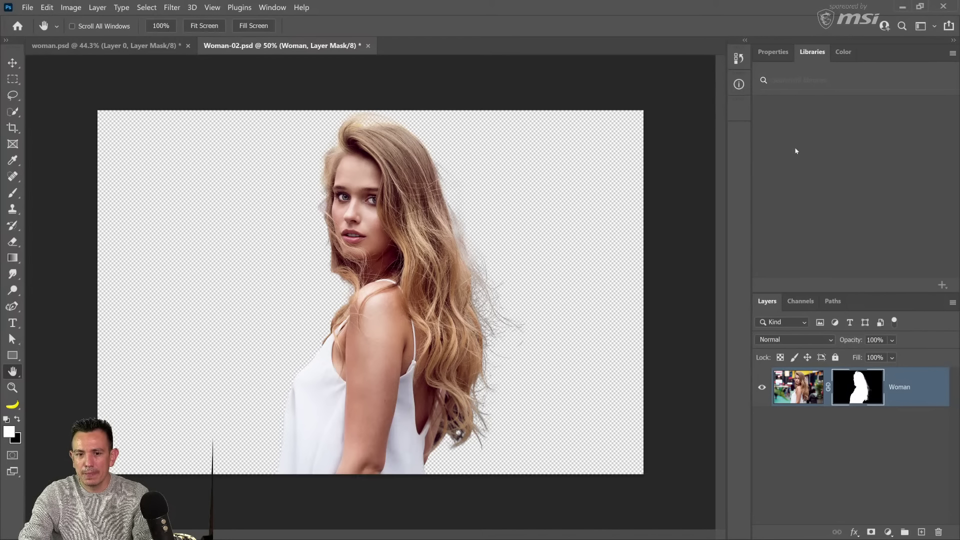
pyautogui.click(808, 98)
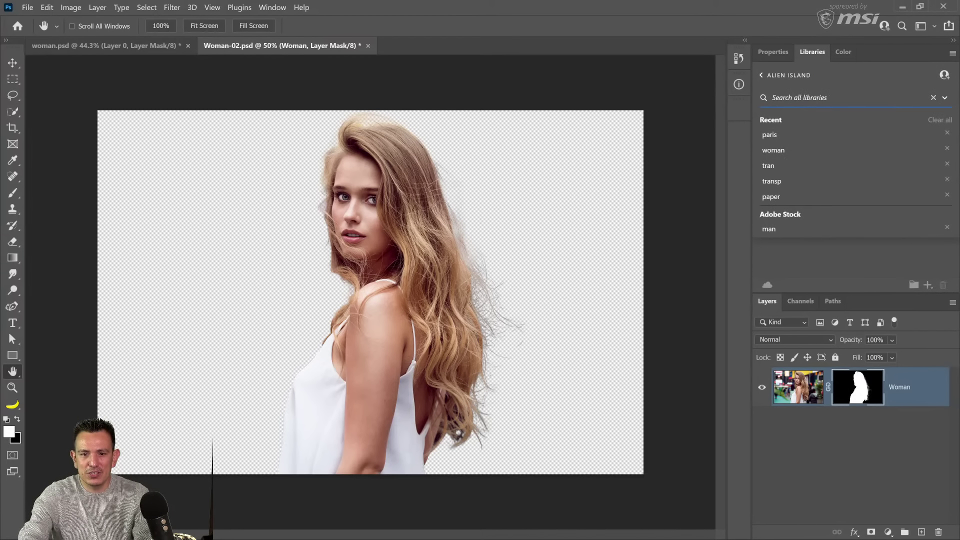
pyautogui.click(773, 135)
pyautogui.moveTo(790, 199); pyautogui.dragTo(833, 463)
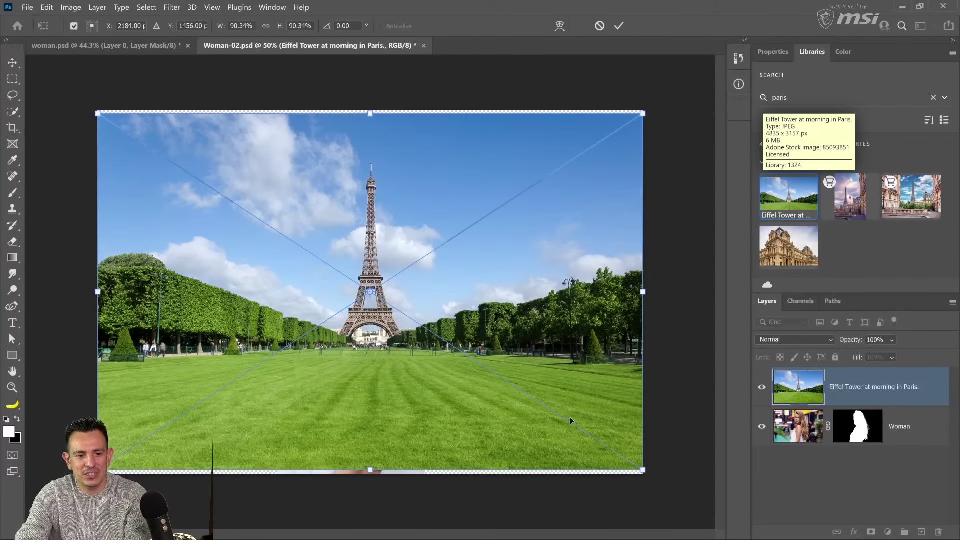
pyautogui.press('Return')
pyautogui.moveTo(820, 388); pyautogui.dragTo(803, 466)
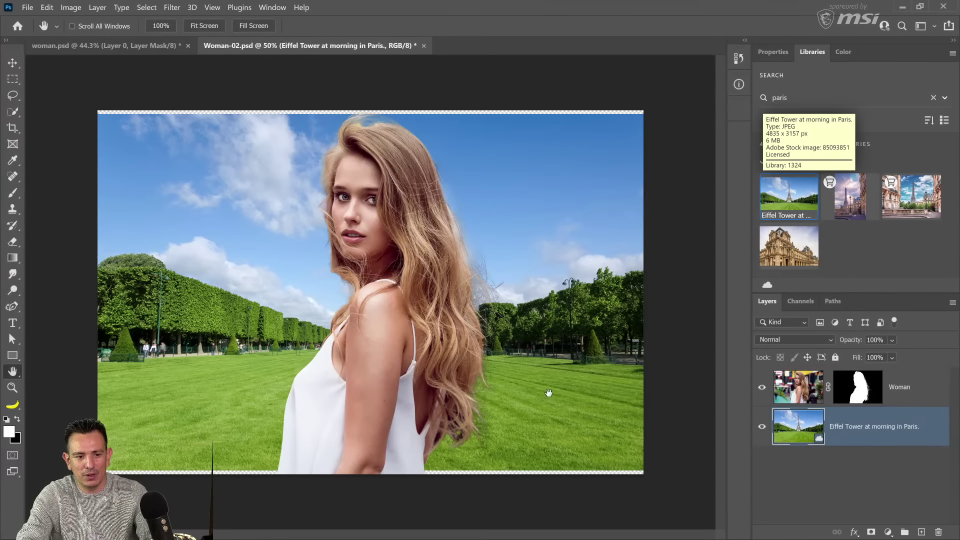
# - Scale the Eiffel Tower layer to about 104.5% and shift it about 193 px up and 40 px left, covering the canvas
pyautogui.hotkey('ctrl', 't')
pyautogui.moveTo(644, 468); pyautogui.dragTo(682, 496)
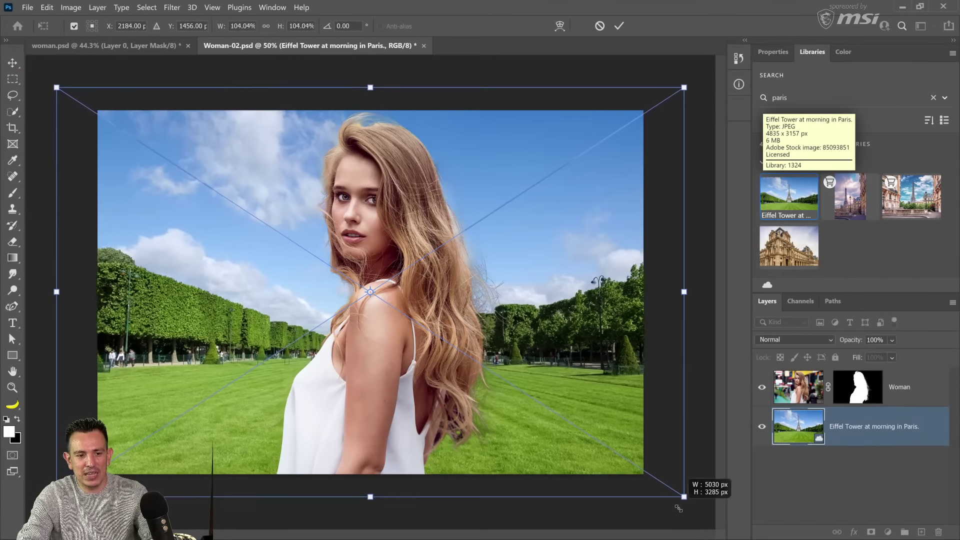
pyautogui.moveTo(569, 397); pyautogui.dragTo(563, 374)
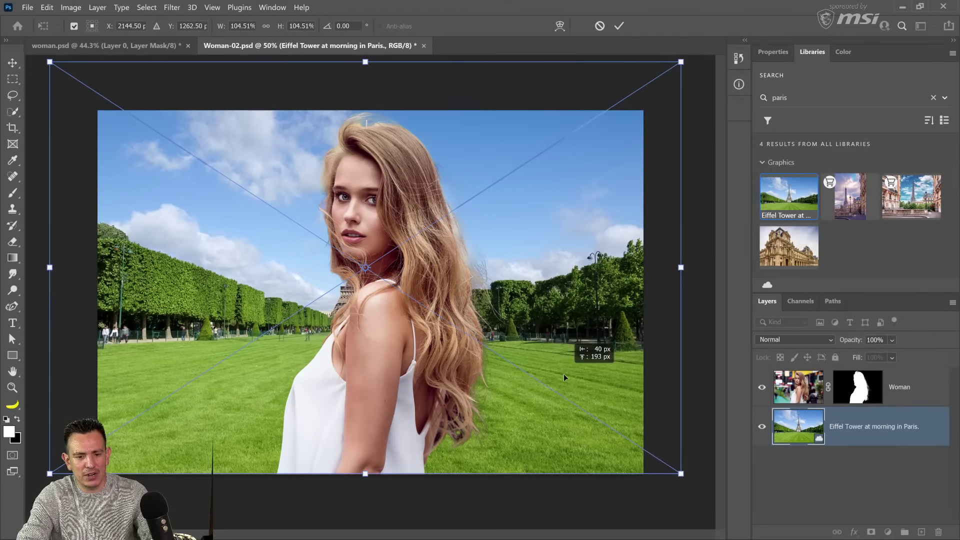
pyautogui.press('Return')
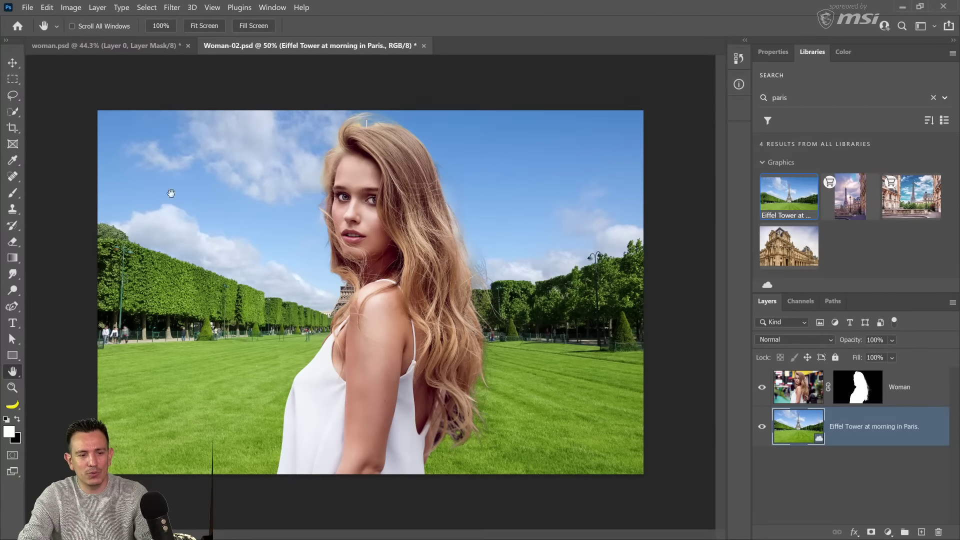
# - Select the Woman layer and examine its cutout hair edges up close on both sides against the Paris background
pyautogui.click(12, 63)
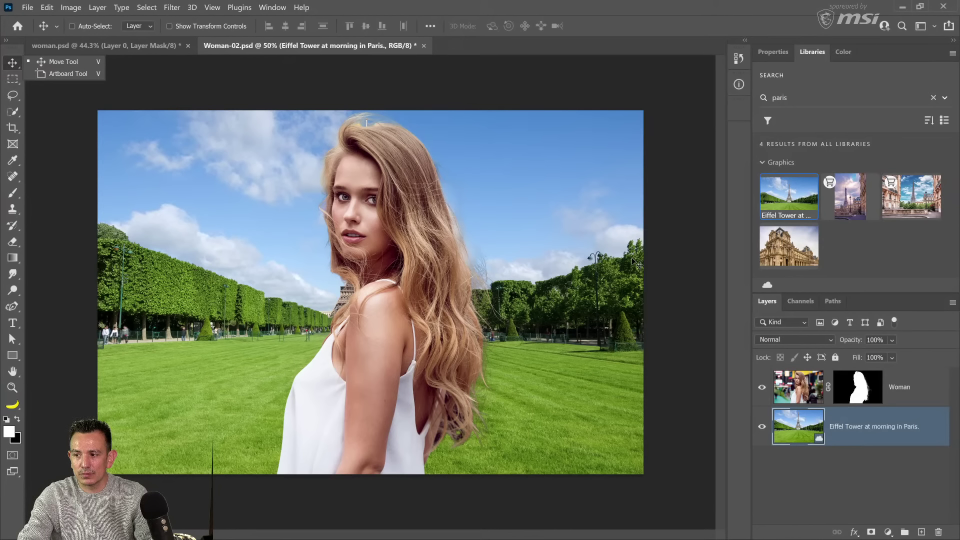
pyautogui.click(821, 393)
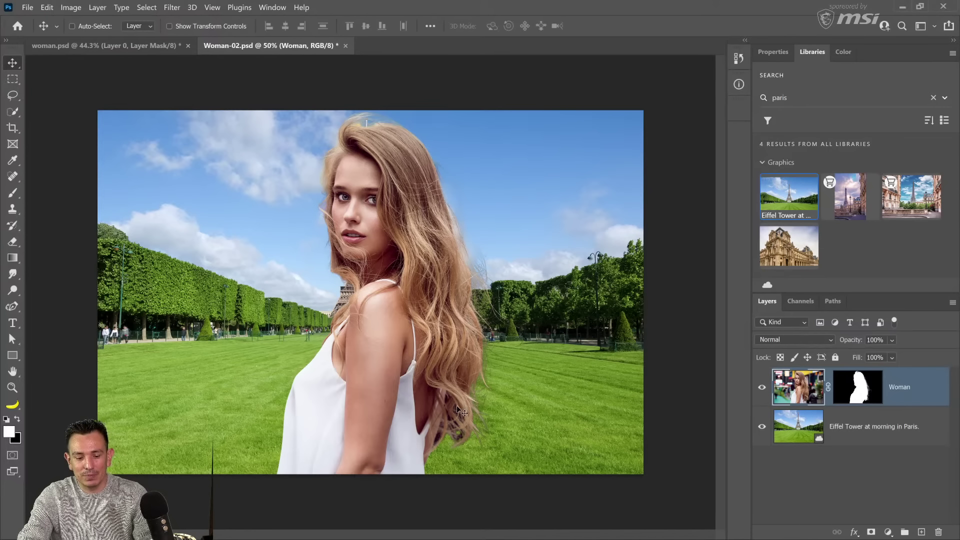
pyautogui.press('z')
pyautogui.moveTo(339, 253); pyautogui.dragTo(339, 253)
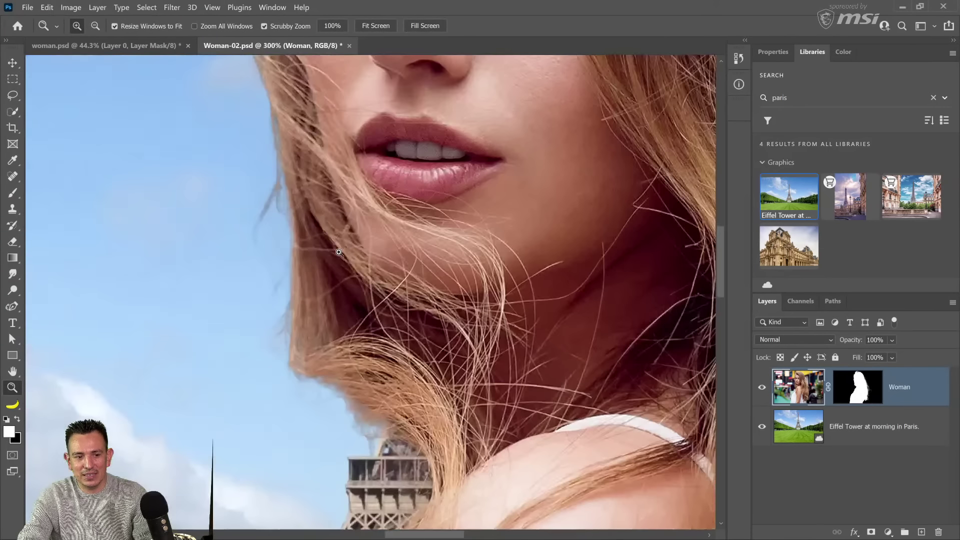
pyautogui.click(339, 252)
pyautogui.moveTo(280, 199); pyautogui.dragTo(407, 204)
pyautogui.moveTo(434, 348); pyautogui.dragTo(441, 221)
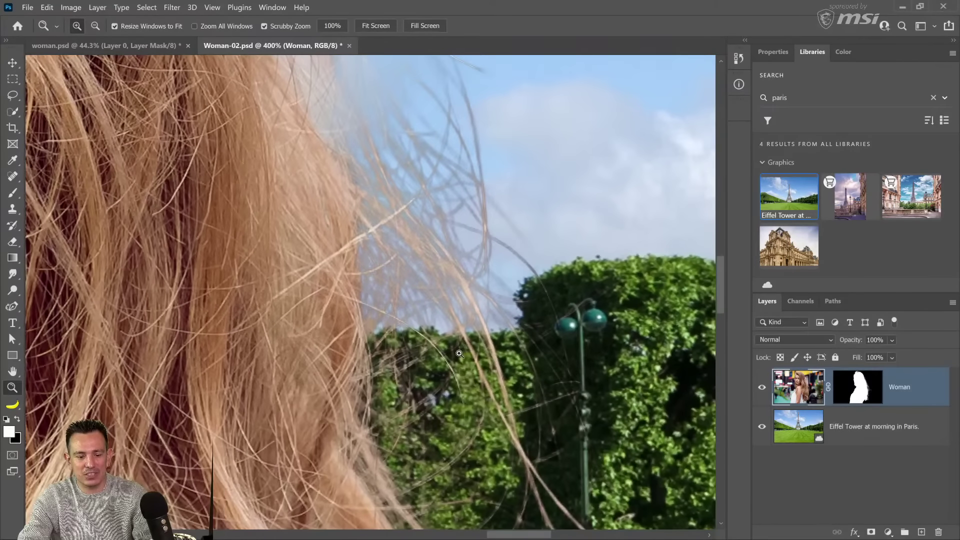
pyautogui.keyDown('alt'); pyautogui.click(485, 335); pyautogui.keyUp('alt')
pyautogui.keyDown('alt'); pyautogui.click(485, 335); pyautogui.keyUp('alt')
pyautogui.keyDown('alt'); pyautogui.click(486, 334); pyautogui.keyUp('alt')
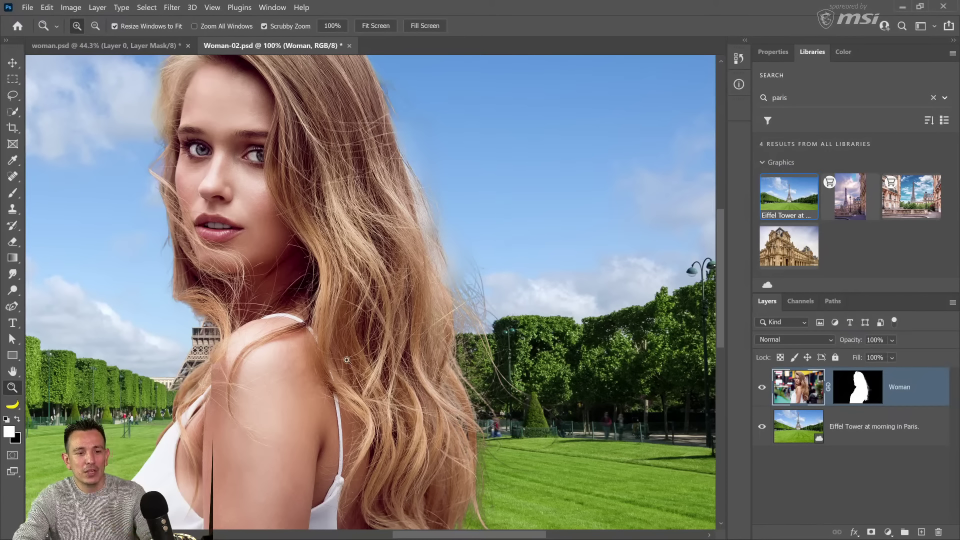
# - Paint black on the Woman layer's mask to hide flyaway hair, using size 300 along her back and size 80 above her head
pyautogui.click(844, 391)
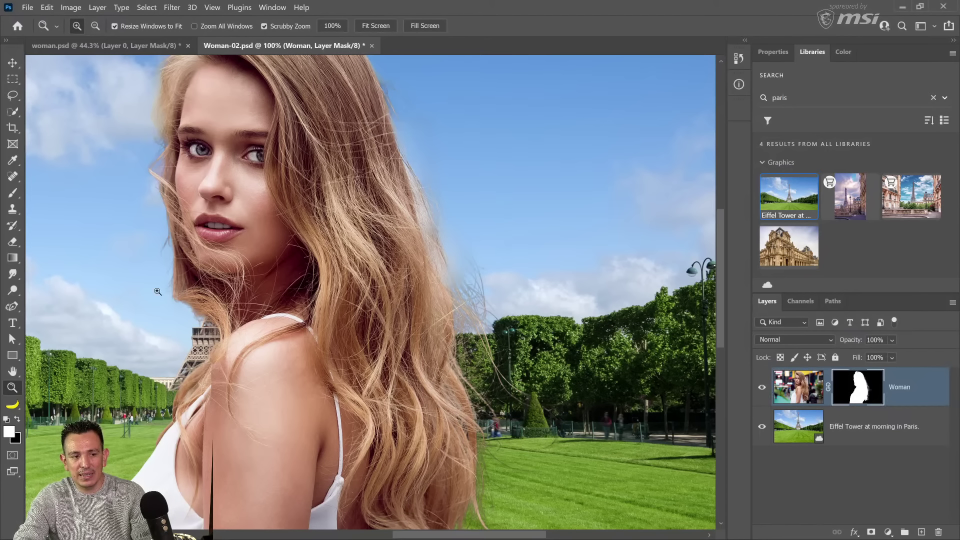
pyautogui.click(12, 193)
pyautogui.moveTo(495, 284)
pyautogui.mouseDown()
pyautogui.moveTo(509, 309)
pyautogui.moveTo(462, 313)
pyautogui.moveTo(510, 380)
pyautogui.moveTo(530, 385)
pyautogui.mouseUp()
pyautogui.hotkey('ctrl', 'z')
pyautogui.press('x')
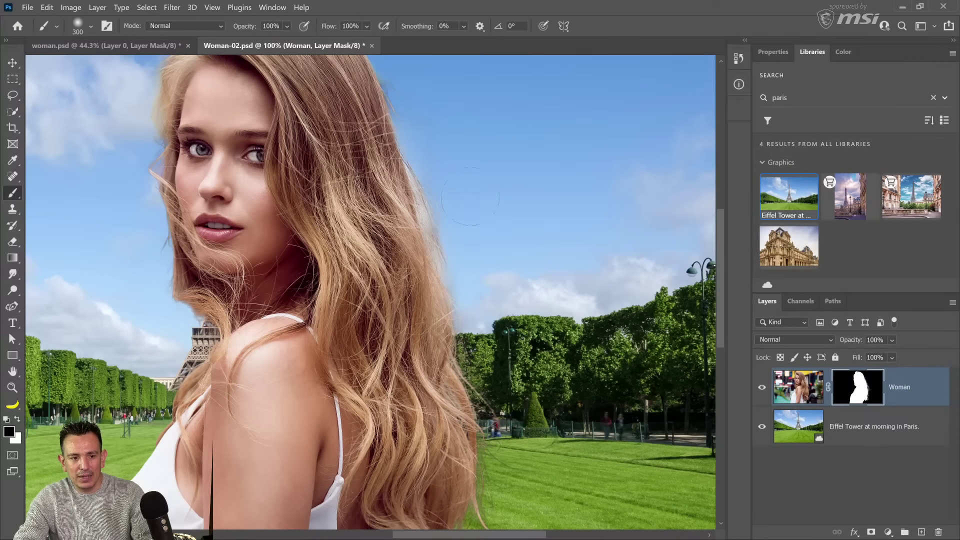
pyautogui.moveTo(480, 208); pyautogui.dragTo(533, 347)
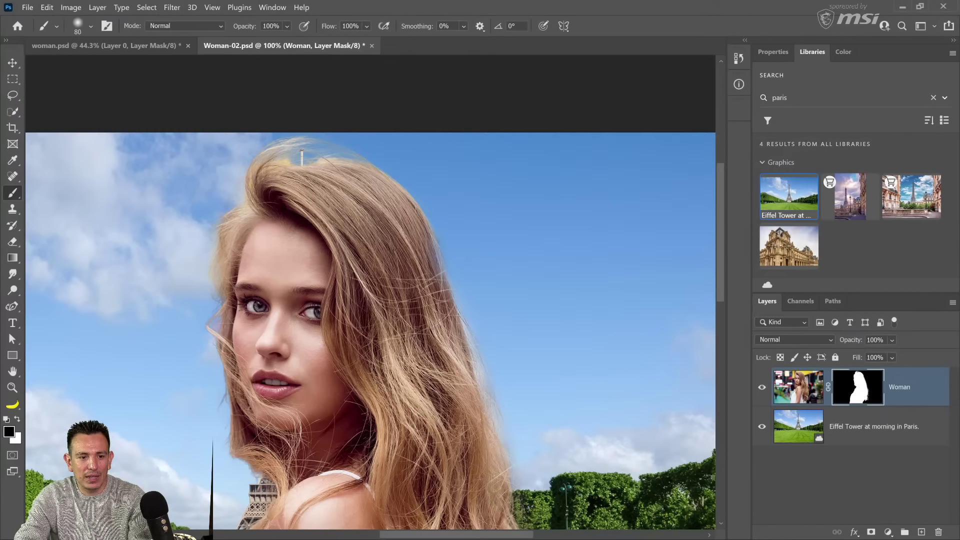
pyautogui.moveTo(361, 144)
pyautogui.mouseDown()
pyautogui.moveTo(261, 156)
pyautogui.moveTo(242, 176)
pyautogui.moveTo(269, 139)
pyautogui.moveTo(293, 135)
pyautogui.mouseUp()
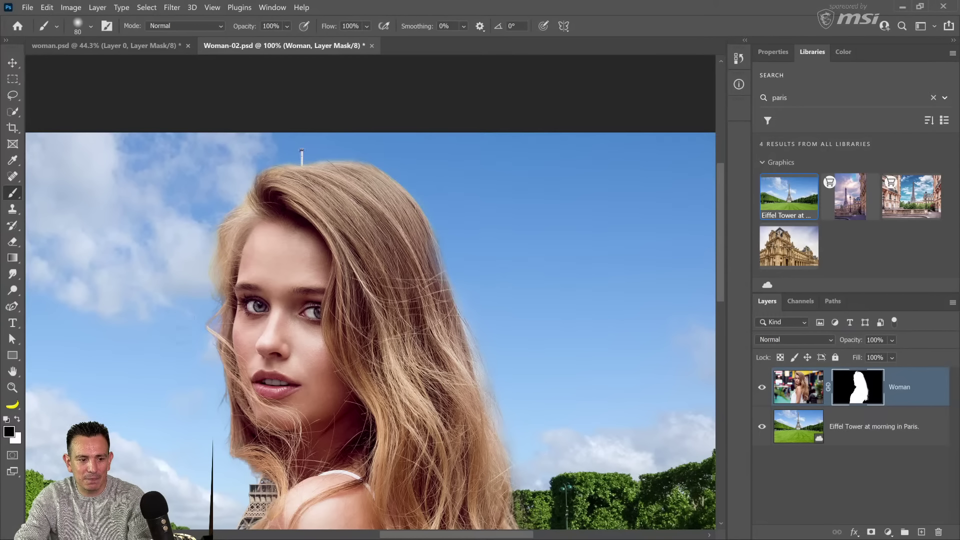
# - Paint a size 80 black spot on the Woman layer's mask inside the long hair, and restore the hair there with white
pyautogui.moveTo(231, 470)
pyautogui.mouseDown()
pyautogui.moveTo(358, 262)
pyautogui.moveTo(248, 326)
pyautogui.moveTo(279, 355)
pyautogui.moveTo(337, 374)
pyautogui.moveTo(295, 462)
pyautogui.mouseUp()
pyautogui.click(332, 306)
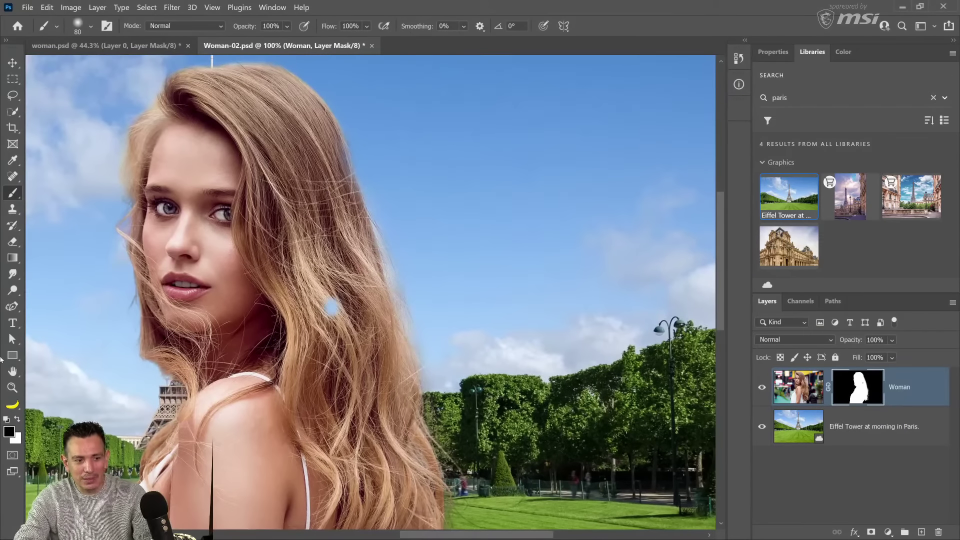
pyautogui.click(12, 386)
pyautogui.moveTo(355, 204)
pyautogui.mouseDown()
pyautogui.moveTo(448, 233)
pyautogui.moveTo(444, 311)
pyautogui.moveTo(495, 372)
pyautogui.moveTo(364, 221)
pyautogui.mouseUp()
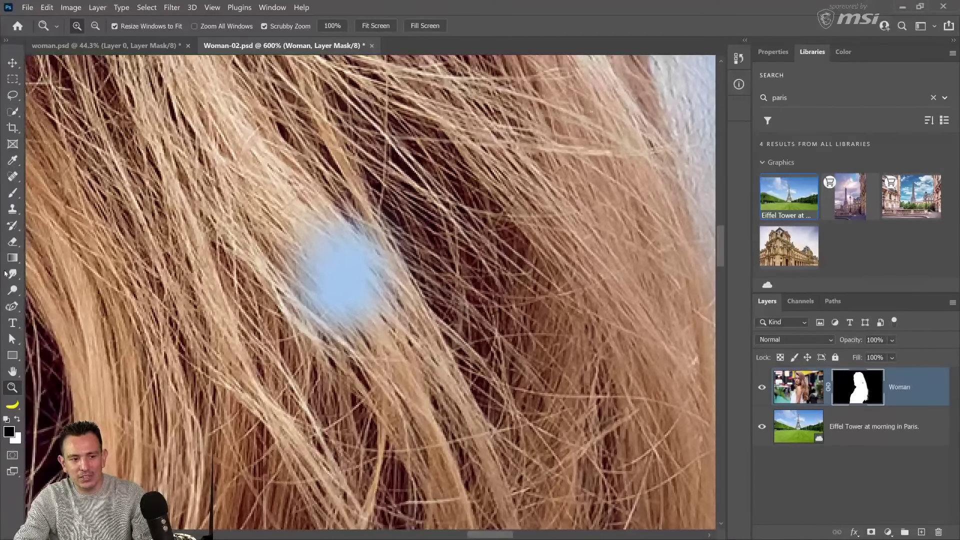
pyautogui.click(13, 193)
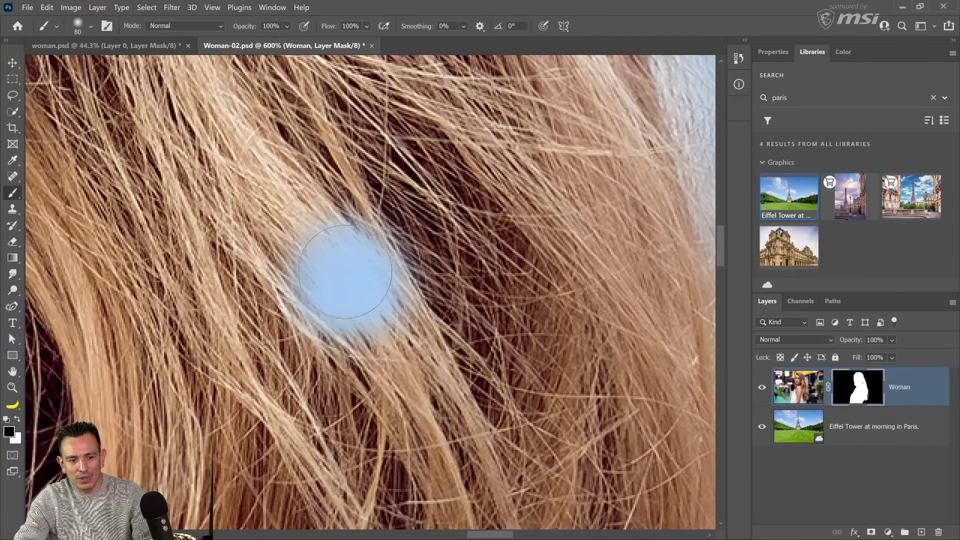
pyautogui.press('x')
pyautogui.moveTo(349, 274)
pyautogui.mouseDown()
pyautogui.moveTo(370, 304)
pyautogui.moveTo(379, 281)
pyautogui.moveTo(430, 327)
pyautogui.mouseUp()
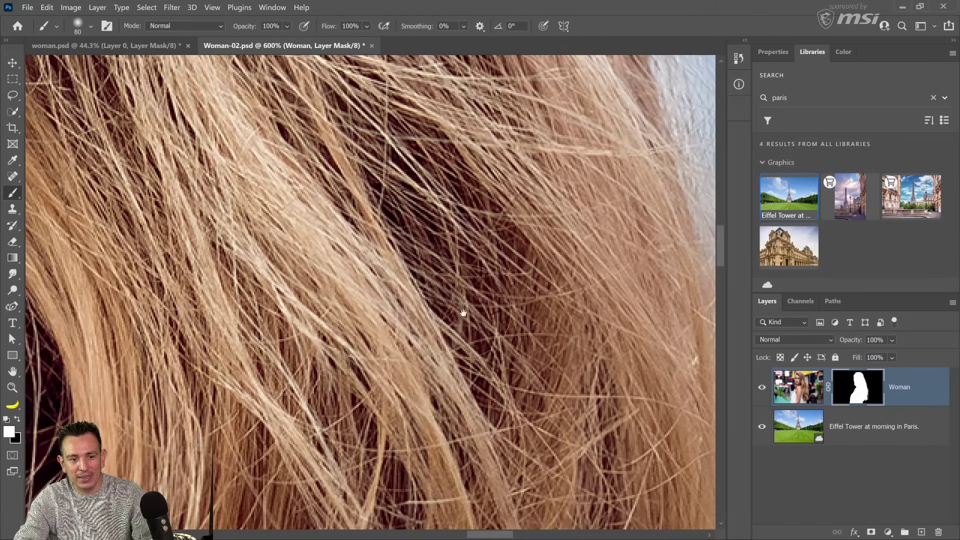
pyautogui.doubleClick(12, 371)
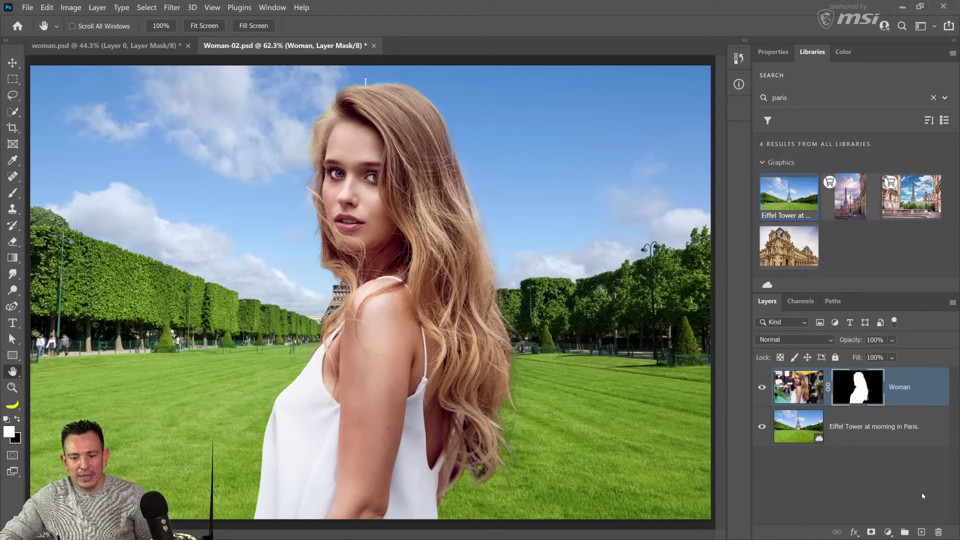
# - Create a blank layer above the Woman layer and sample a light brown brush color from the upper edge of her hair
pyautogui.click(921, 532)
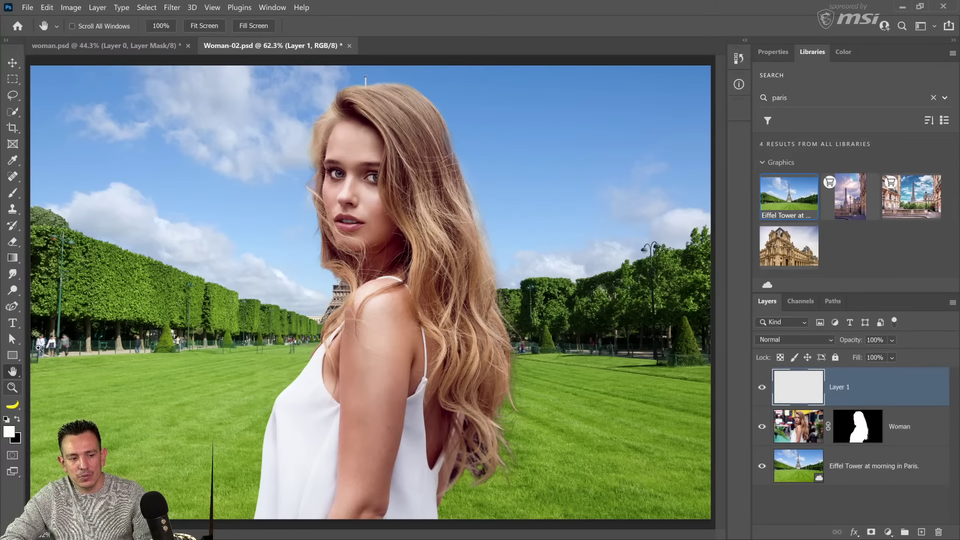
pyautogui.click(439, 99)
pyautogui.click(439, 99)
pyautogui.click(439, 99)
pyautogui.click(440, 99)
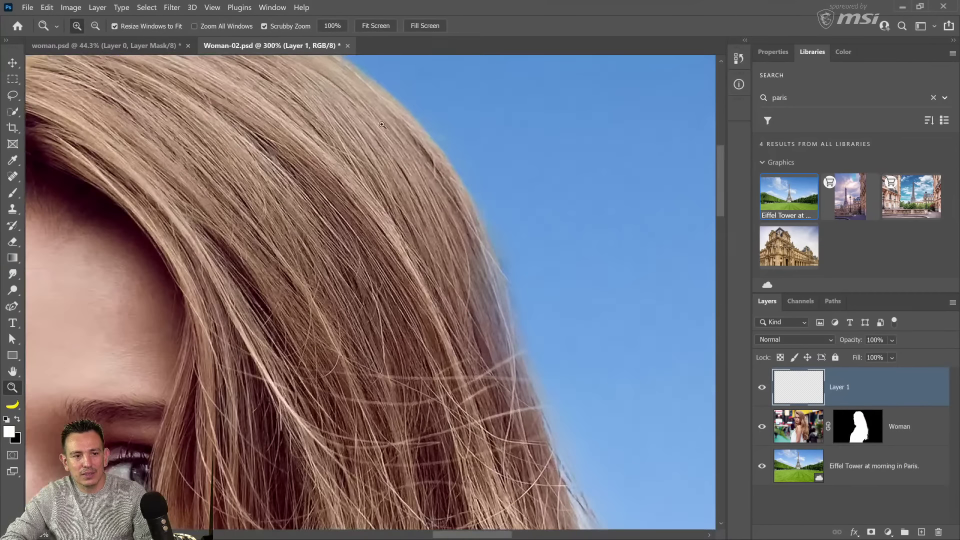
pyautogui.moveTo(382, 124); pyautogui.dragTo(373, 244)
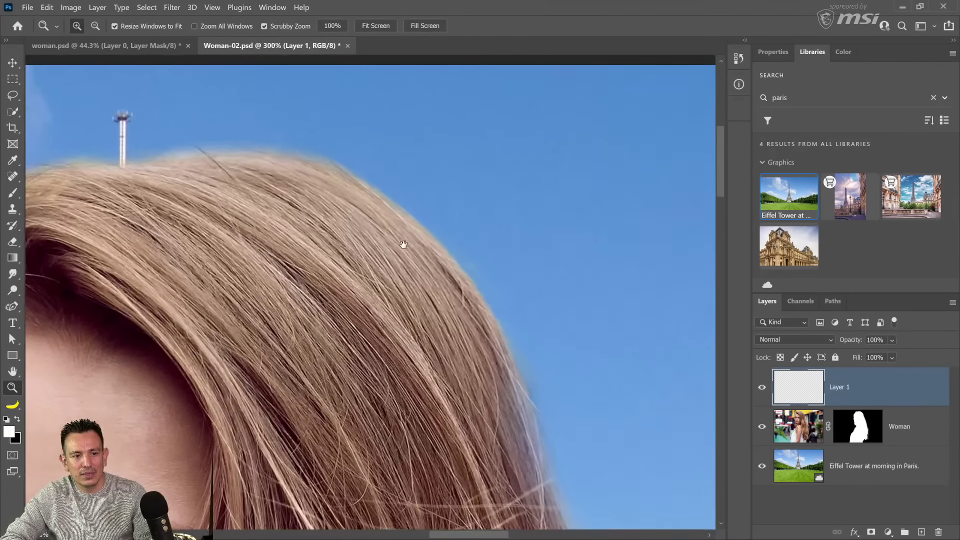
pyautogui.click(12, 194)
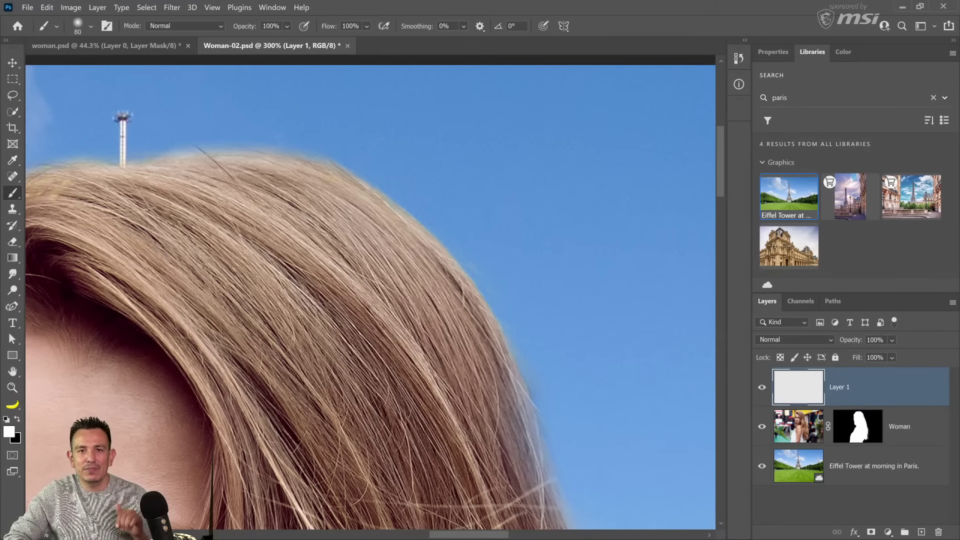
pyautogui.press('alt')
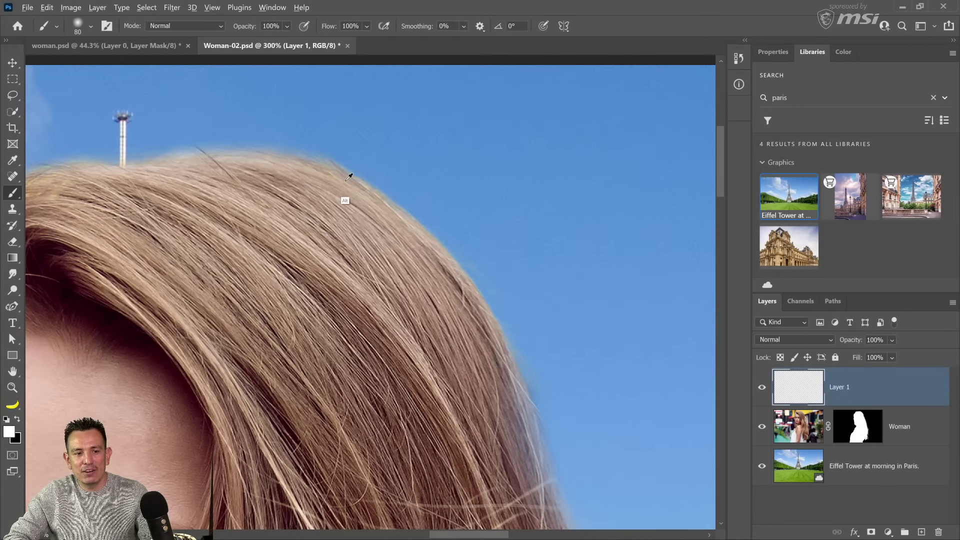
pyautogui.keyDown('alt'); pyautogui.click(351, 180); pyautogui.keyUp('alt')
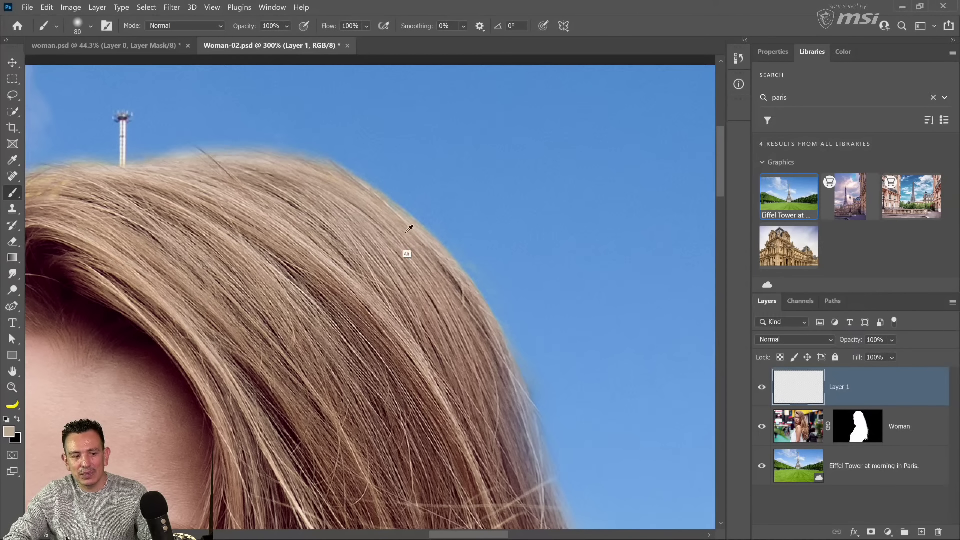
pyautogui.moveTo(395, 231); pyautogui.dragTo(457, 272)
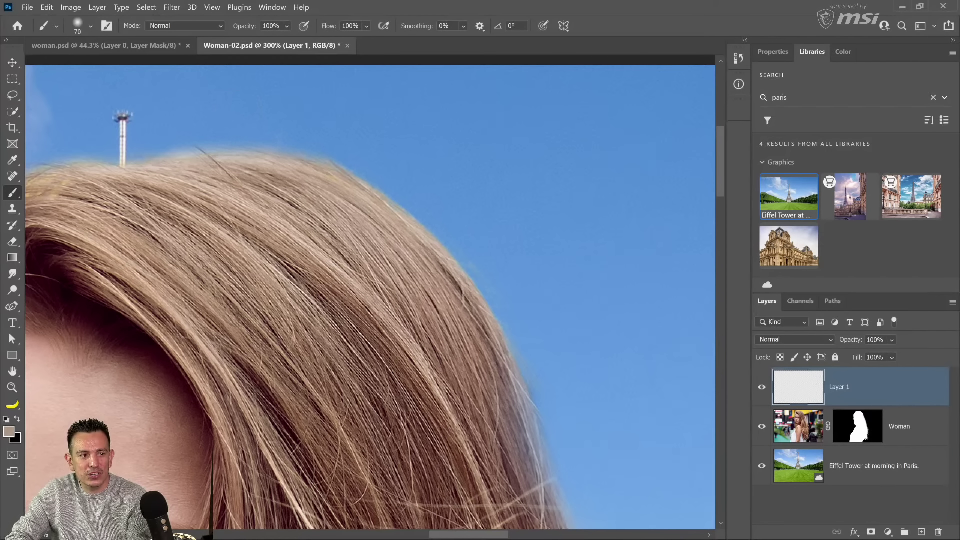
# - Set up a 1 px brush with Shape Dynamics enabled and its size jitter controlled by Pen Pressure
pyautogui.click(106, 26)
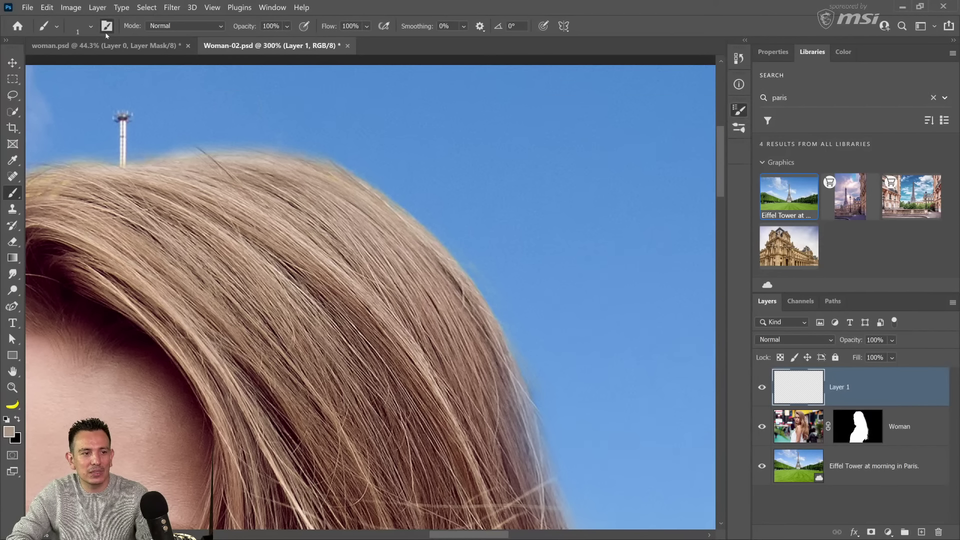
pyautogui.click(106, 29)
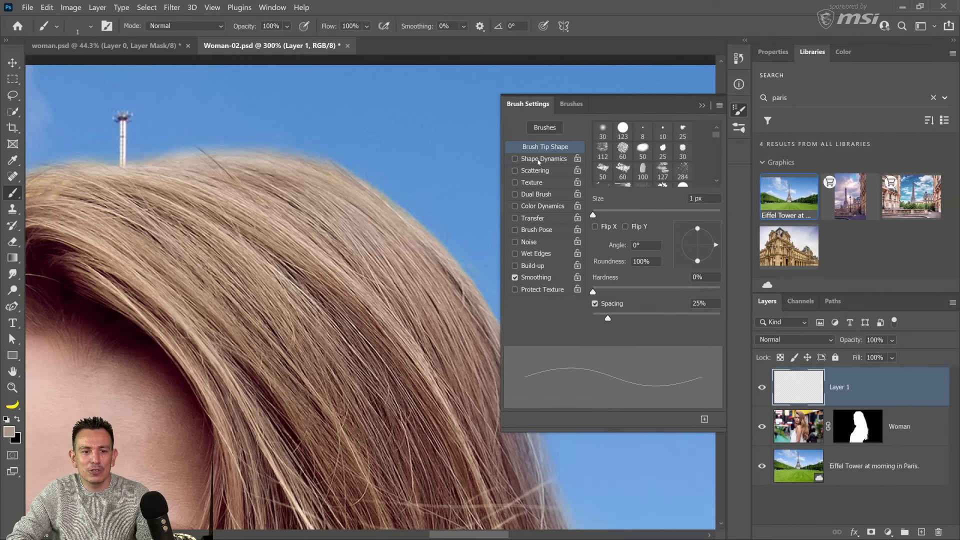
pyautogui.click(536, 161)
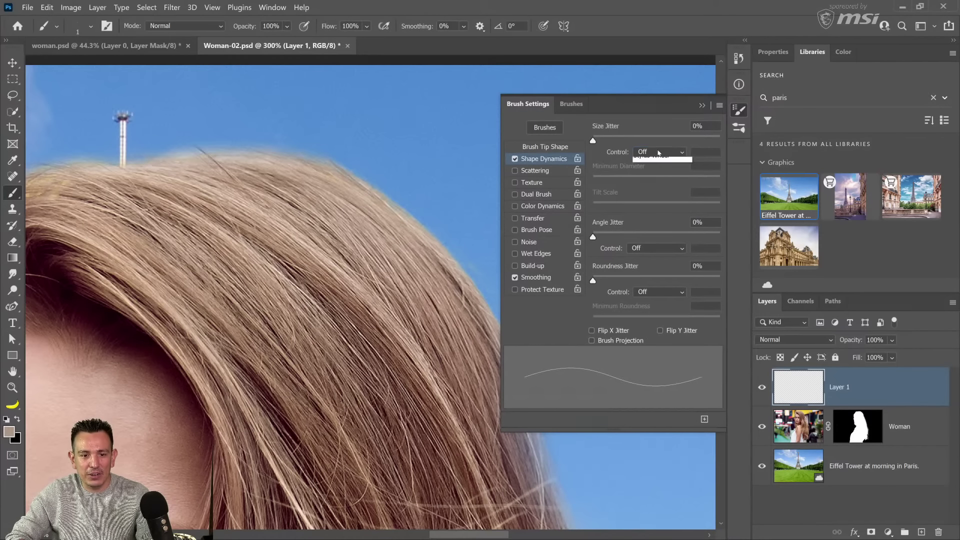
pyautogui.click(660, 152)
pyautogui.click(667, 190)
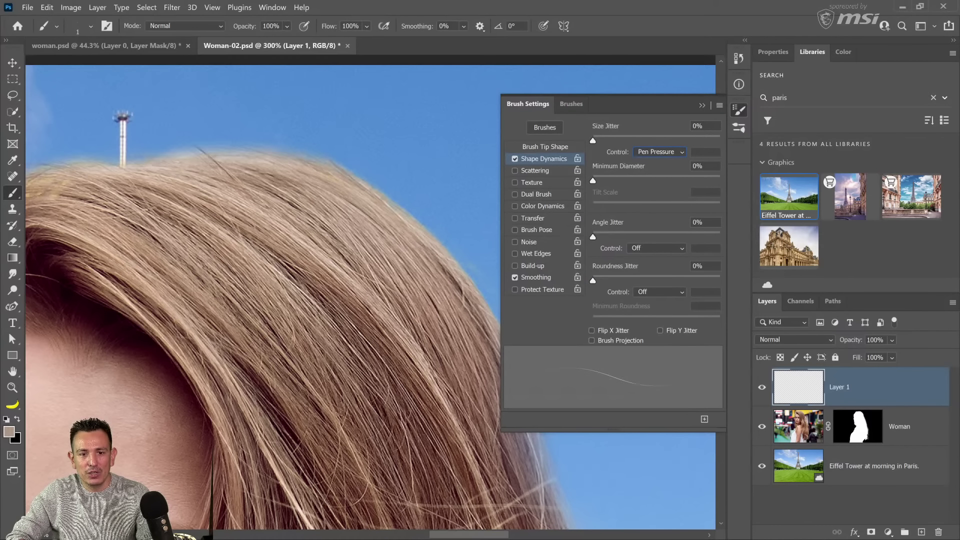
pyautogui.click(703, 105)
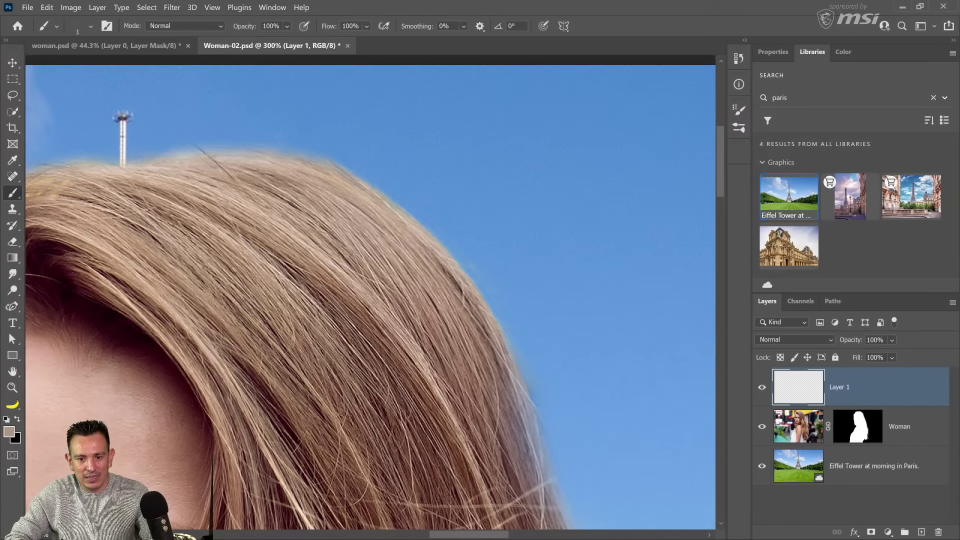
# - Add a white Solid Color fill layer above the Woman layer
pyautogui.click(888, 532)
pyautogui.click(886, 295)
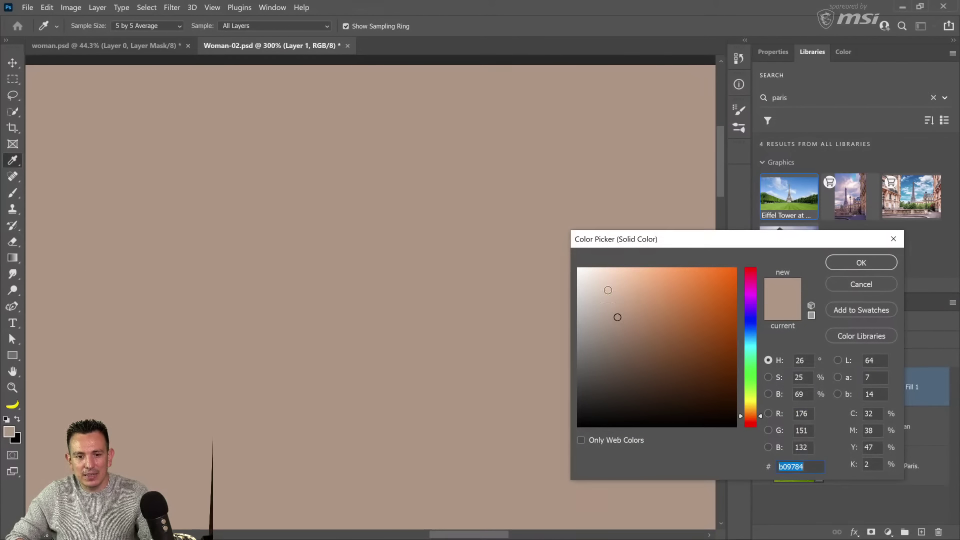
pyautogui.click(612, 299)
pyautogui.click(573, 266)
pyautogui.click(860, 264)
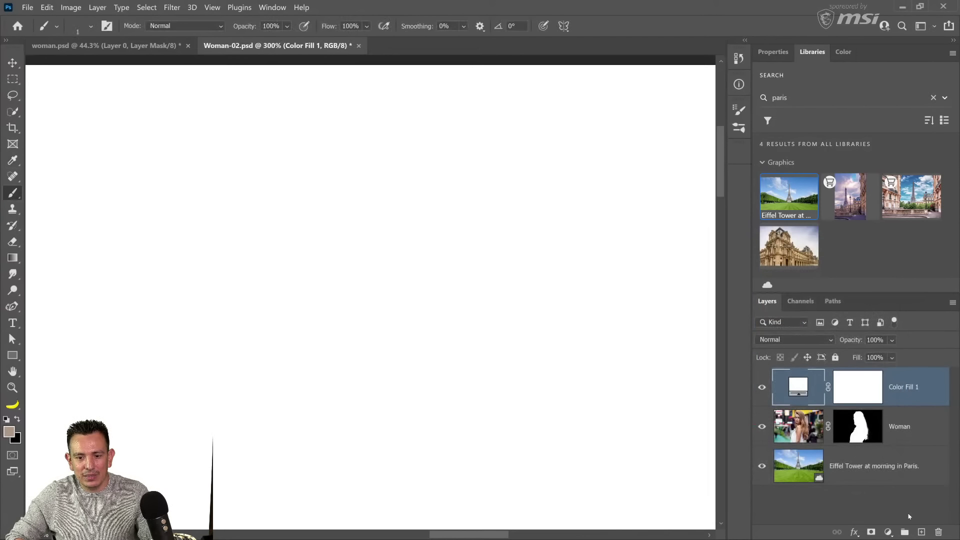
# - Draw black pen-pressure test strokes on a new blank layer, and delete that layer together with the white fill layer
pyautogui.click(920, 532)
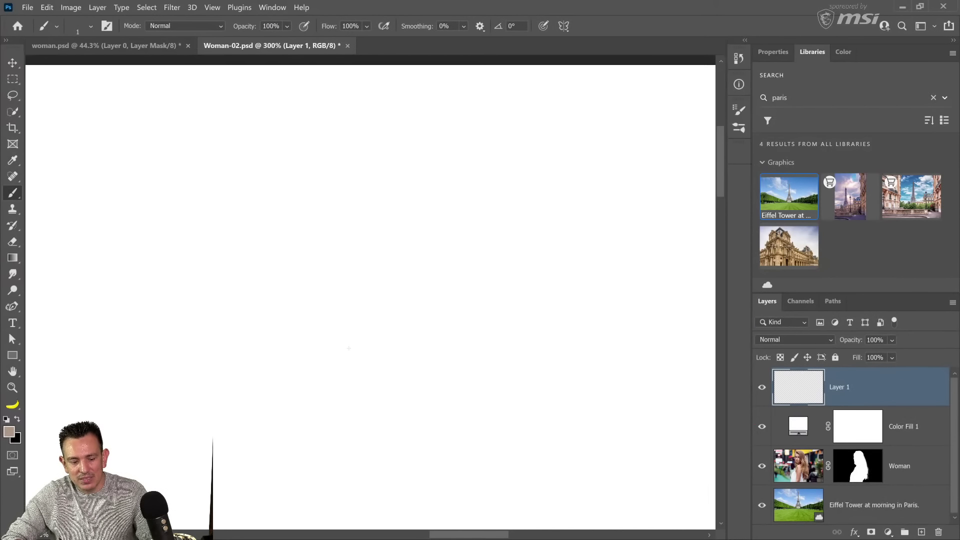
pyautogui.press('x')
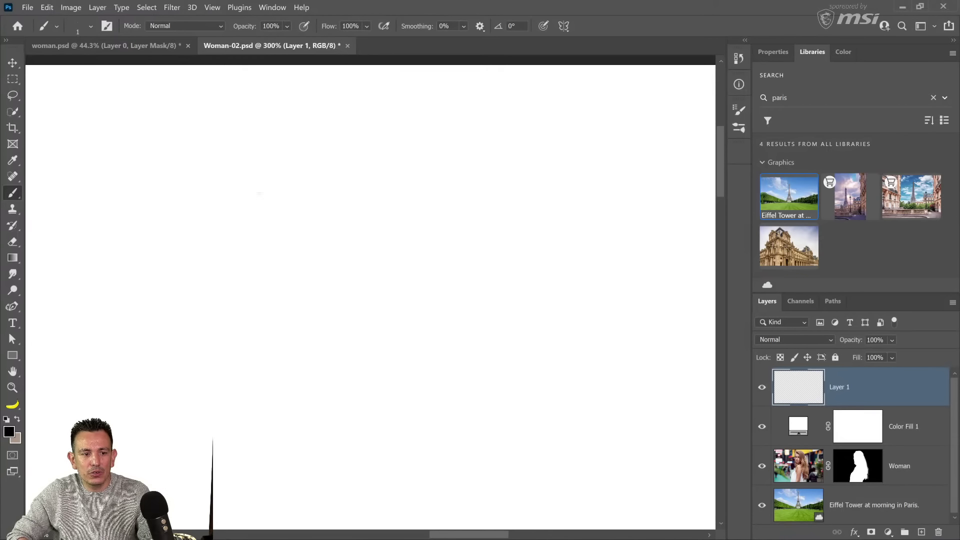
pyautogui.moveTo(332, 203)
pyautogui.mouseDown()
pyautogui.moveTo(325, 252)
pyautogui.moveTo(354, 321)
pyautogui.moveTo(560, 282)
pyautogui.mouseUp()
pyautogui.moveTo(552, 383)
pyautogui.mouseDown()
pyautogui.moveTo(620, 380)
pyautogui.moveTo(651, 392)
pyautogui.mouseUp()
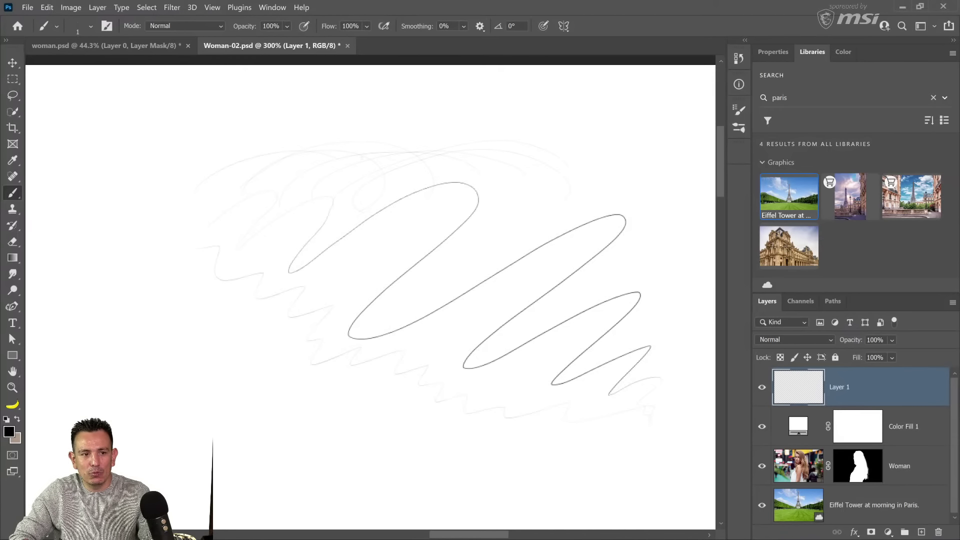
pyautogui.keyDown('shift'); pyautogui.click(915, 427); pyautogui.keyUp('shift')
pyautogui.press('Delete')
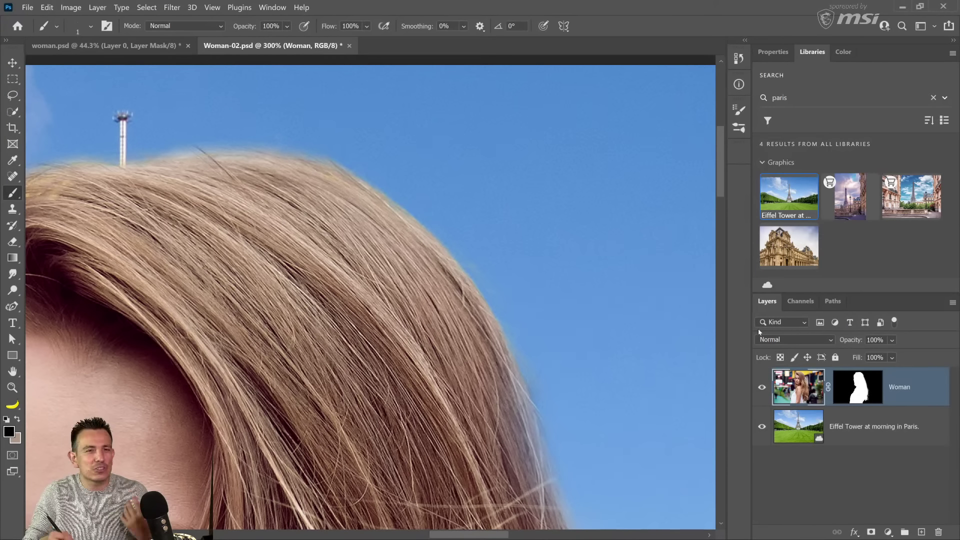
# - Turn the Woman layer's mask off and back on to examine the original flyaway hair around her head
pyautogui.keyDown('shift'); pyautogui.click(858, 398); pyautogui.keyUp('shift')
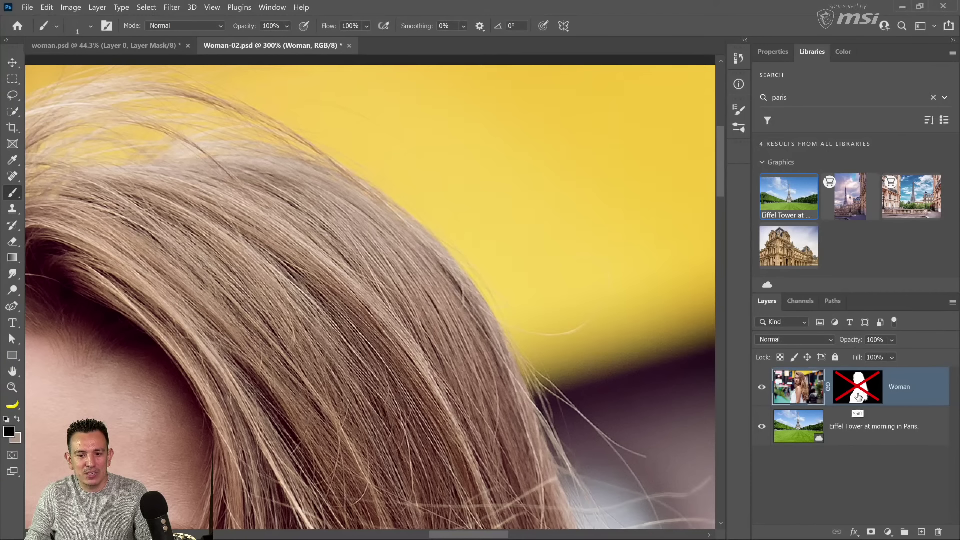
pyautogui.keyDown('shift'); pyautogui.click(857, 396); pyautogui.keyUp('shift')
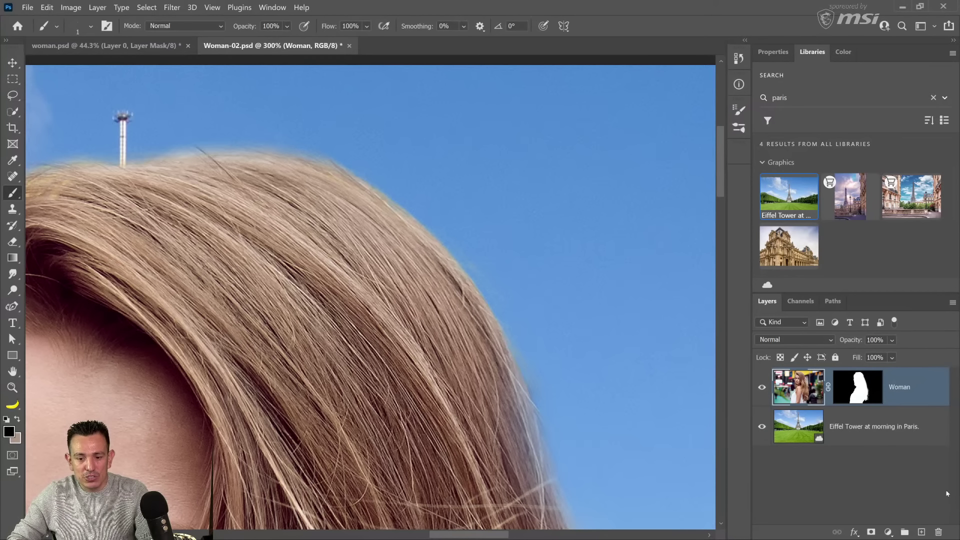
# - On a new blank layer above the Woman layer, paint fine strands along the back edge of her crown, sampling light and dark hair tones
pyautogui.click(922, 531)
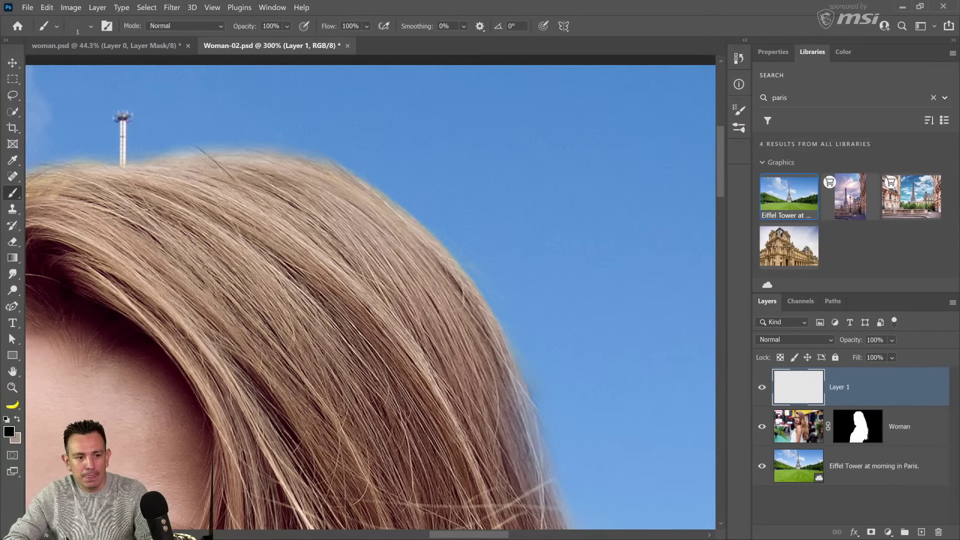
pyautogui.keyDown('alt'); pyautogui.click(349, 173); pyautogui.keyUp('alt')
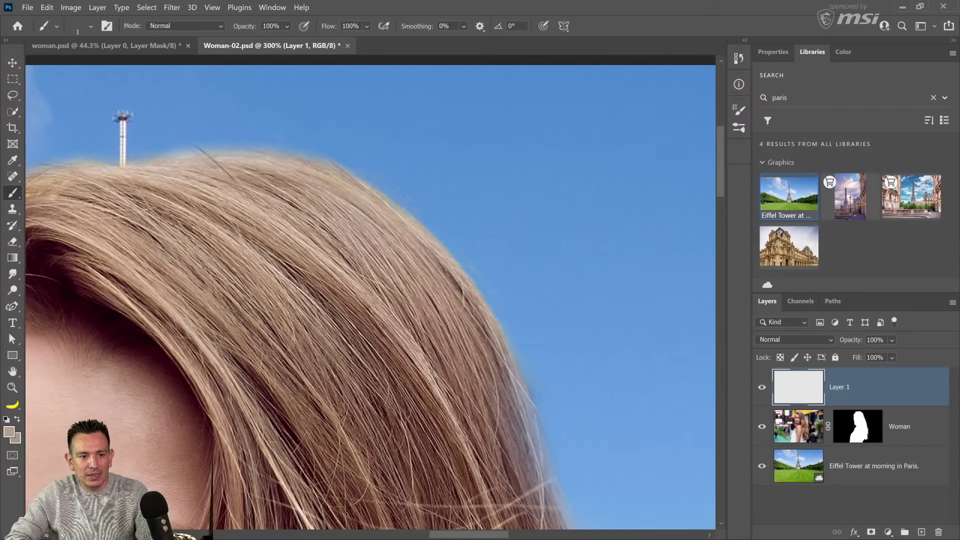
pyautogui.keyDown('alt'); pyautogui.click(451, 283); pyautogui.keyUp('alt')
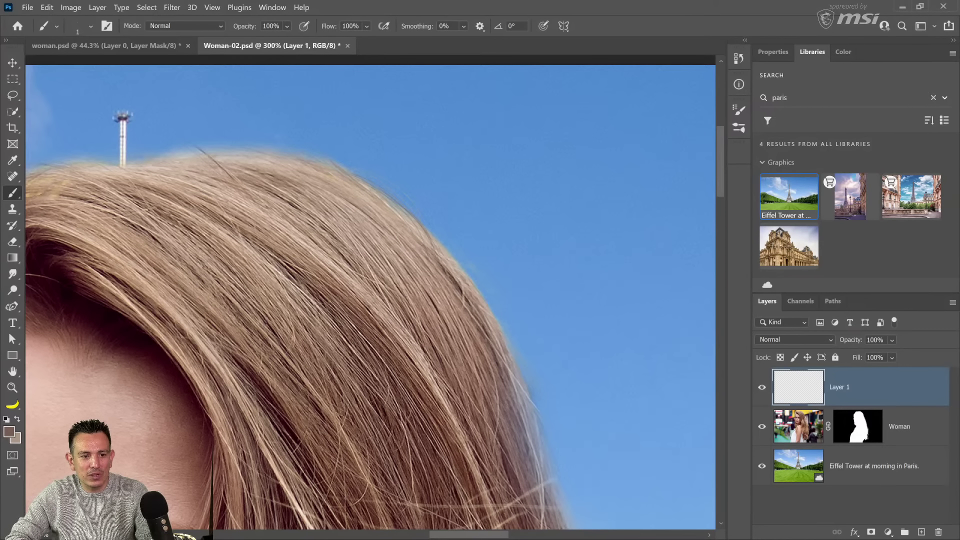
pyautogui.keyDown('alt'); pyautogui.click(366, 229); pyautogui.keyUp('alt')
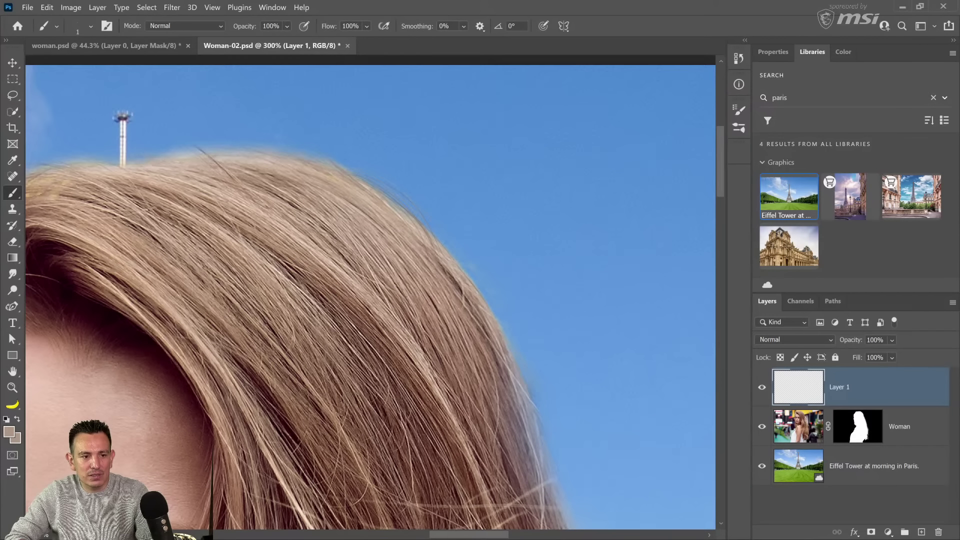
pyautogui.keyDown('alt'); pyautogui.click(290, 192); pyautogui.keyUp('alt')
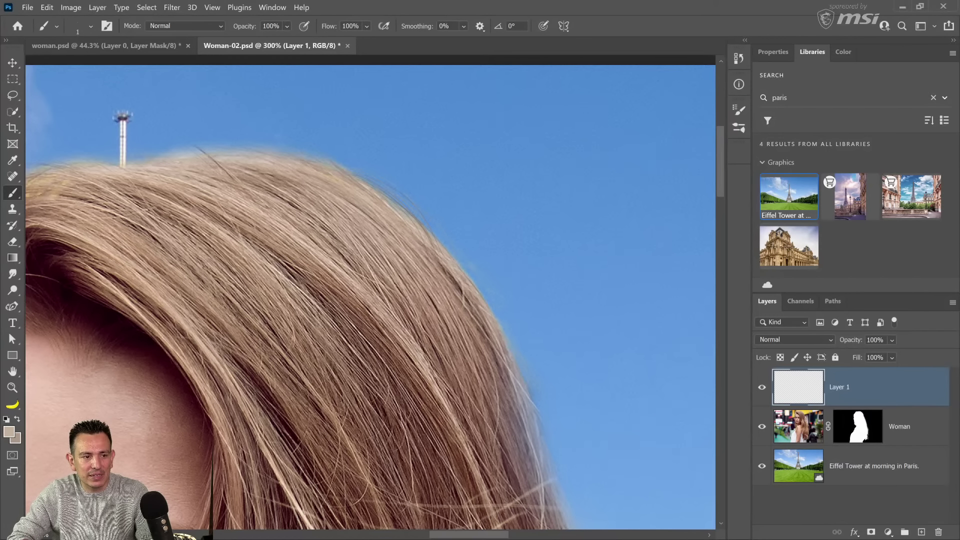
# - Paint fine flyaway strands along the front edge of her crown above the forehead, sampling dark and light colors from the nearby hair
pyautogui.moveTo(157, 188); pyautogui.dragTo(358, 199)
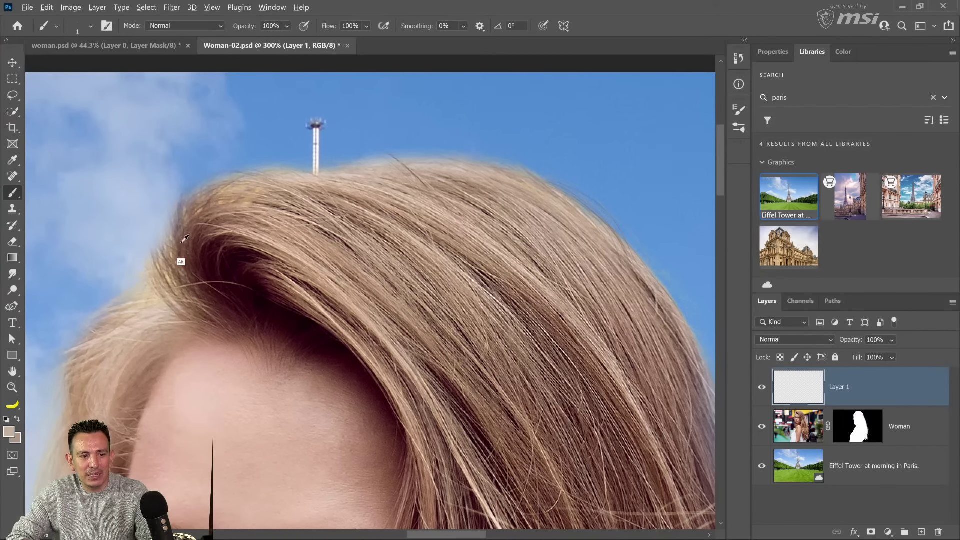
pyautogui.keyDown('alt'); pyautogui.click(182, 266); pyautogui.keyUp('alt')
pyautogui.moveTo(175, 209); pyautogui.dragTo(156, 244)
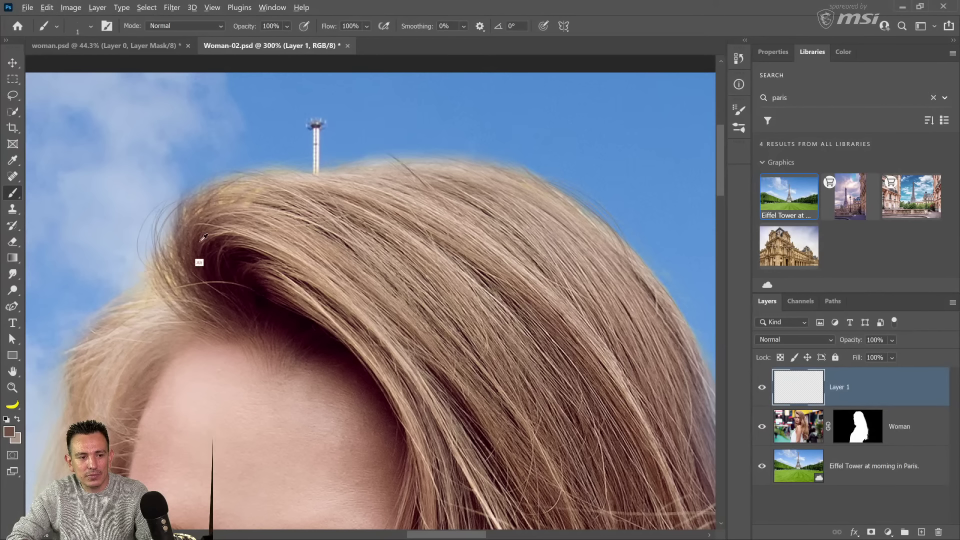
pyautogui.keyDown('alt'); pyautogui.click(261, 217); pyautogui.keyUp('alt')
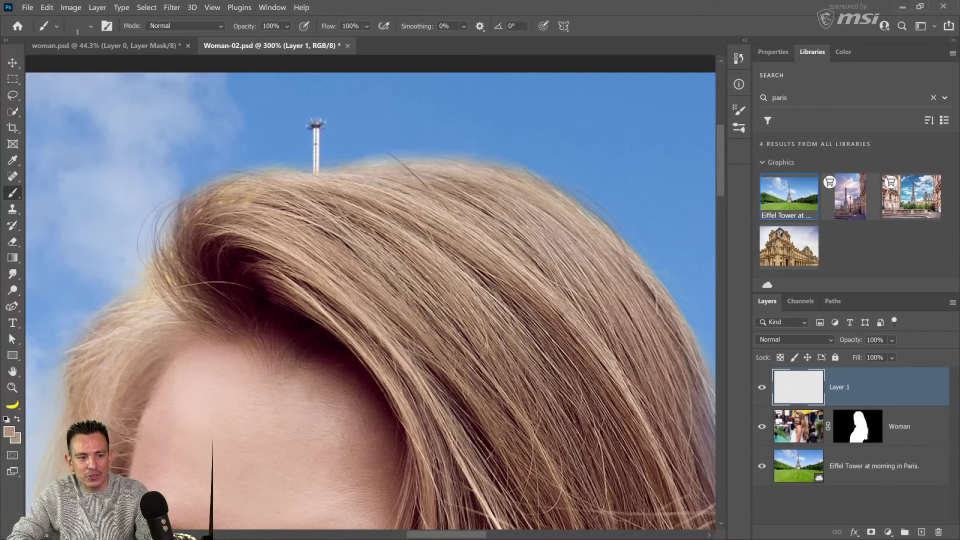
pyautogui.keyDown('alt'); pyautogui.click(296, 198); pyautogui.keyUp('alt')
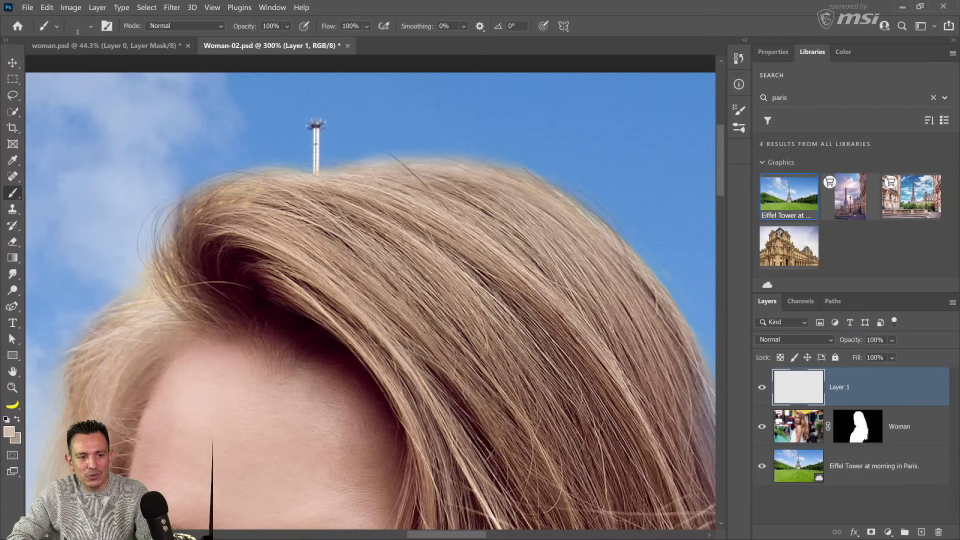
# - Paint a long curved flyaway strand along the hair's outer edge beside her temple, sampling a dark tone, and resample light hair tones
pyautogui.moveTo(257, 248); pyautogui.dragTo(382, 140)
pyautogui.keyDown('alt'); pyautogui.click(300, 197); pyautogui.keyUp('alt')
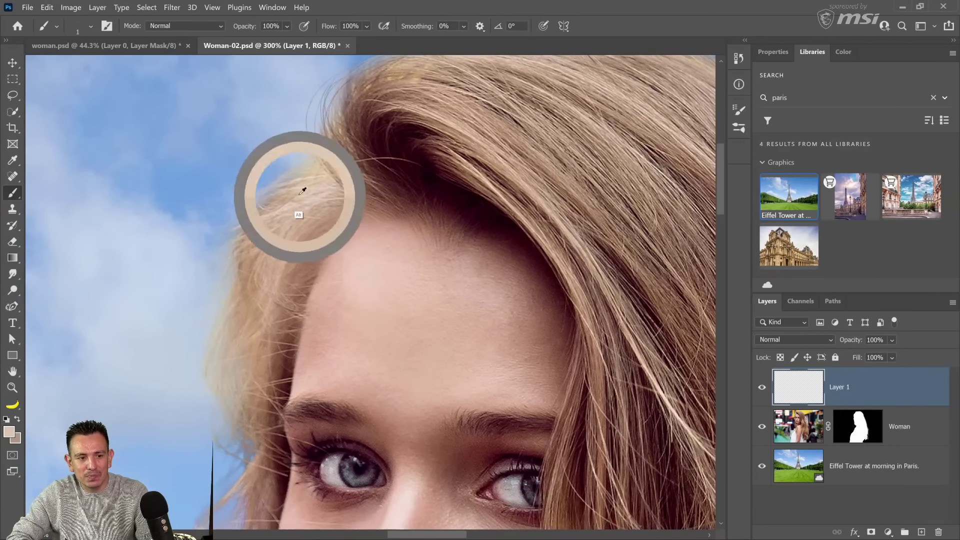
pyautogui.keyDown('alt'); pyautogui.click(392, 158); pyautogui.keyUp('alt')
pyautogui.moveTo(328, 174); pyautogui.dragTo(222, 250)
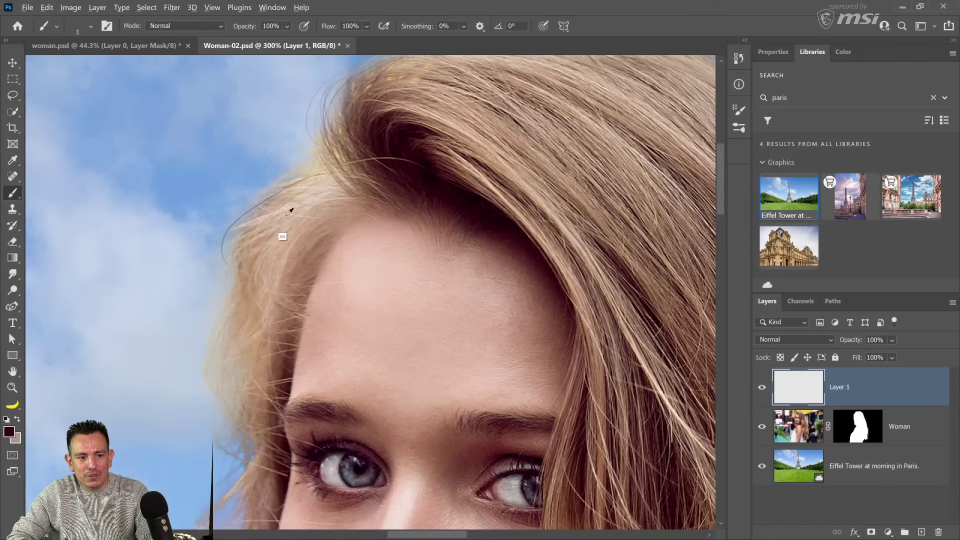
pyautogui.keyDown('alt'); pyautogui.click(272, 259); pyautogui.keyUp('alt')
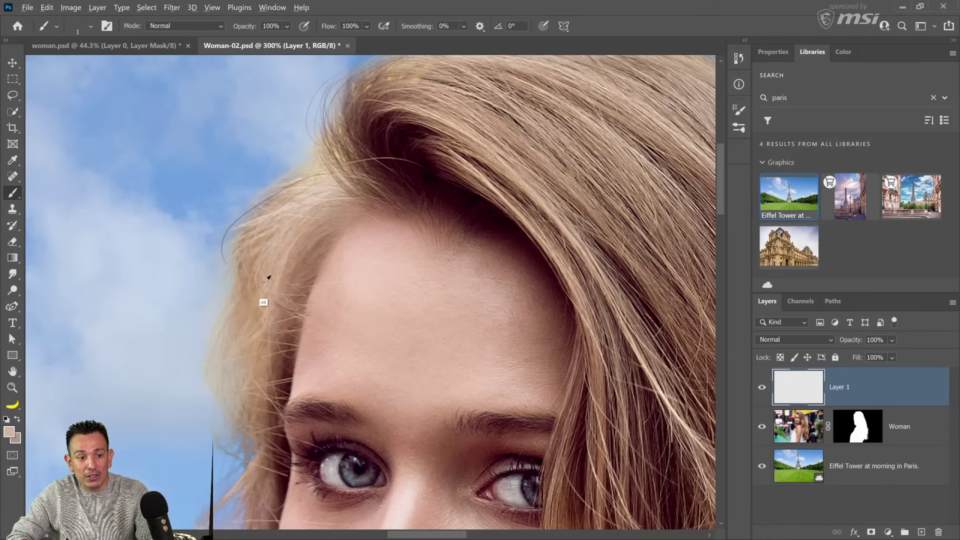
pyautogui.keyDown('alt'); pyautogui.click(246, 288); pyautogui.keyUp('alt')
pyautogui.moveTo(263, 303); pyautogui.dragTo(289, 210)
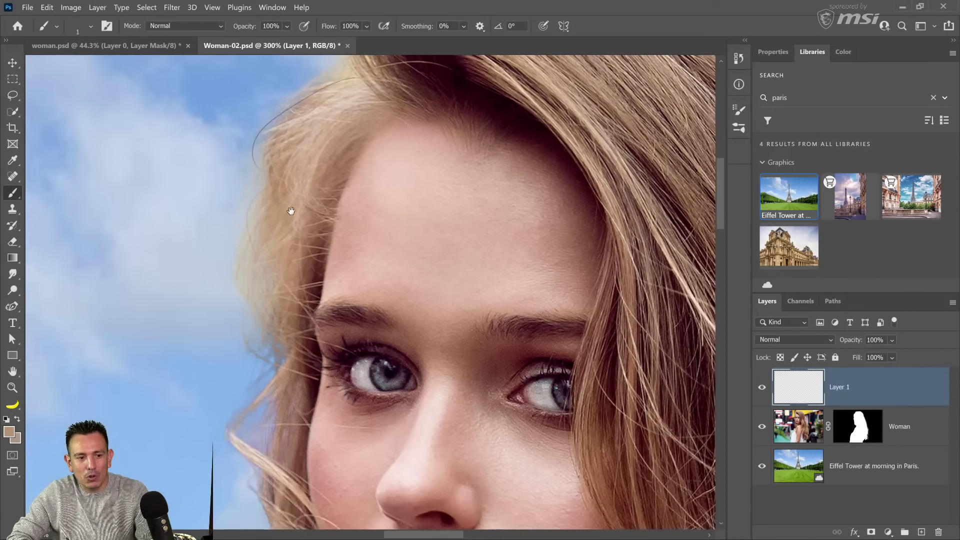
# - Toggle Layer 1's visibility repeatedly to compare her hair edges with and without the painted strands
pyautogui.doubleClick(13, 372)
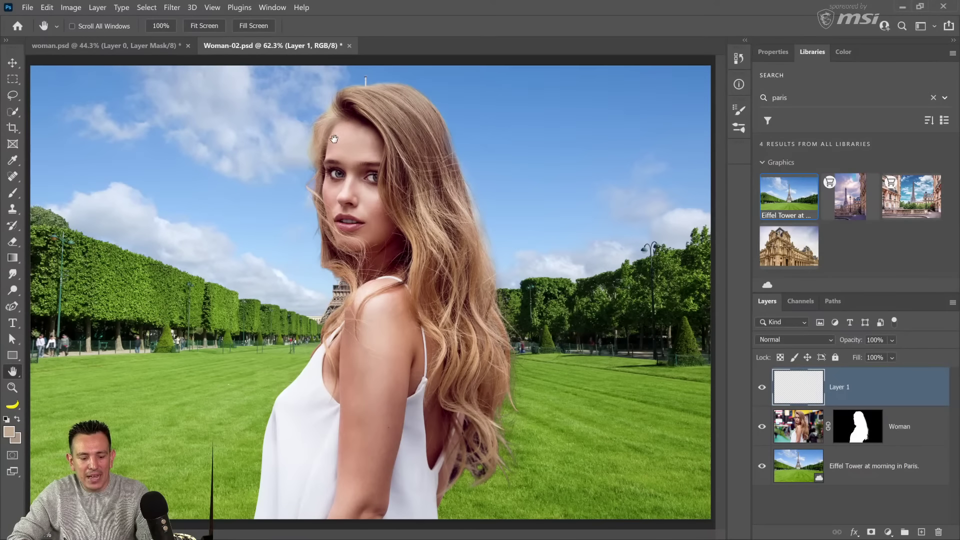
pyautogui.press('z')
pyautogui.click(340, 99)
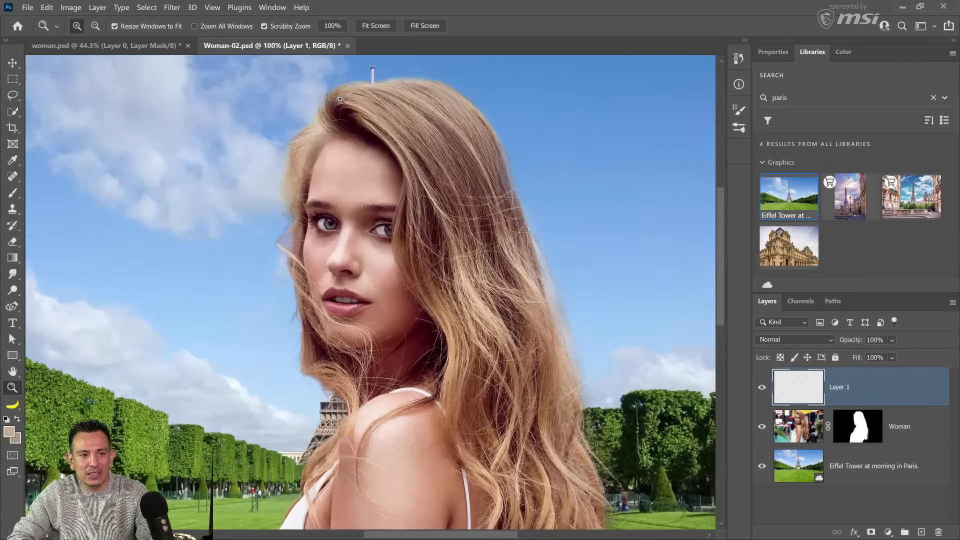
pyautogui.click(341, 99)
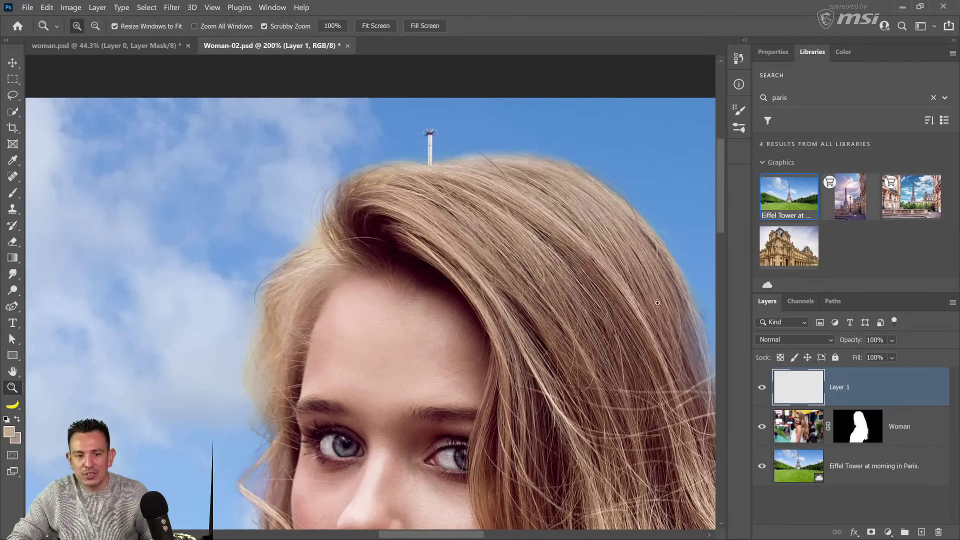
pyautogui.click(761, 387)
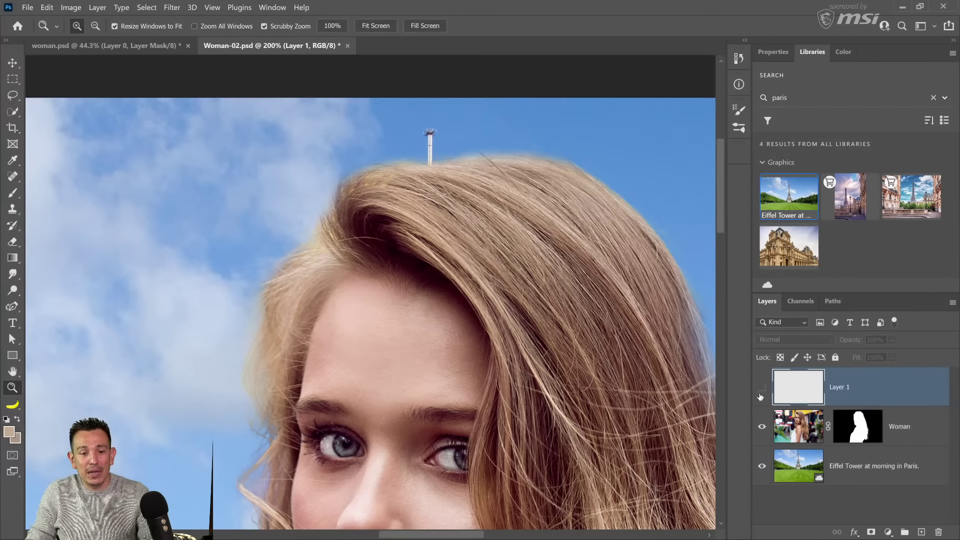
pyautogui.click(763, 391)
pyautogui.click(762, 392)
pyautogui.click(762, 394)
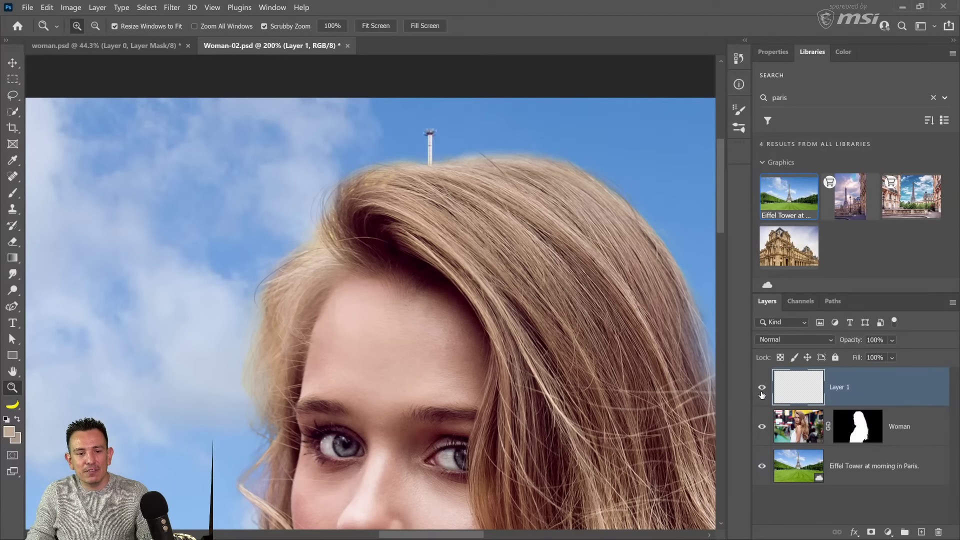
pyautogui.click(761, 396)
pyautogui.click(762, 396)
pyautogui.click(762, 396)
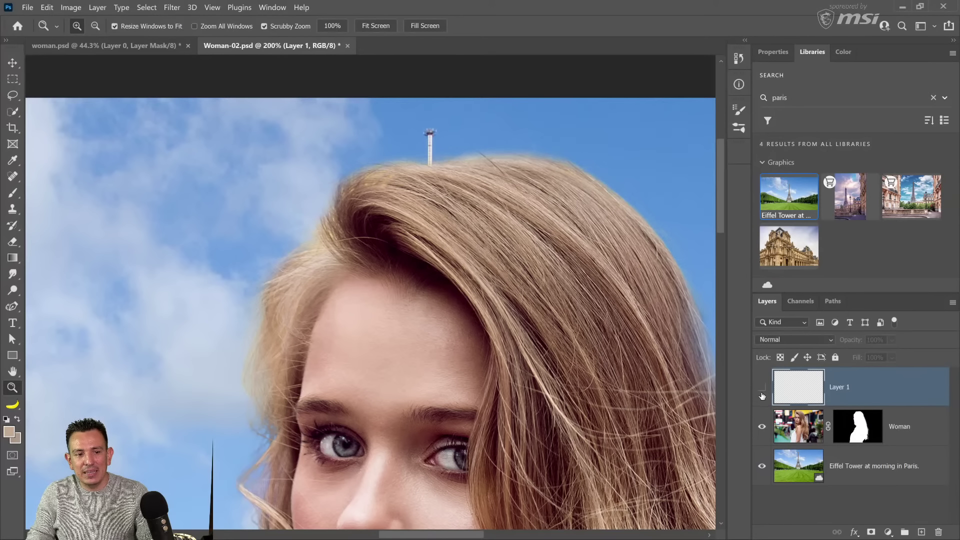
pyautogui.click(762, 397)
pyautogui.click(763, 396)
pyautogui.click(764, 395)
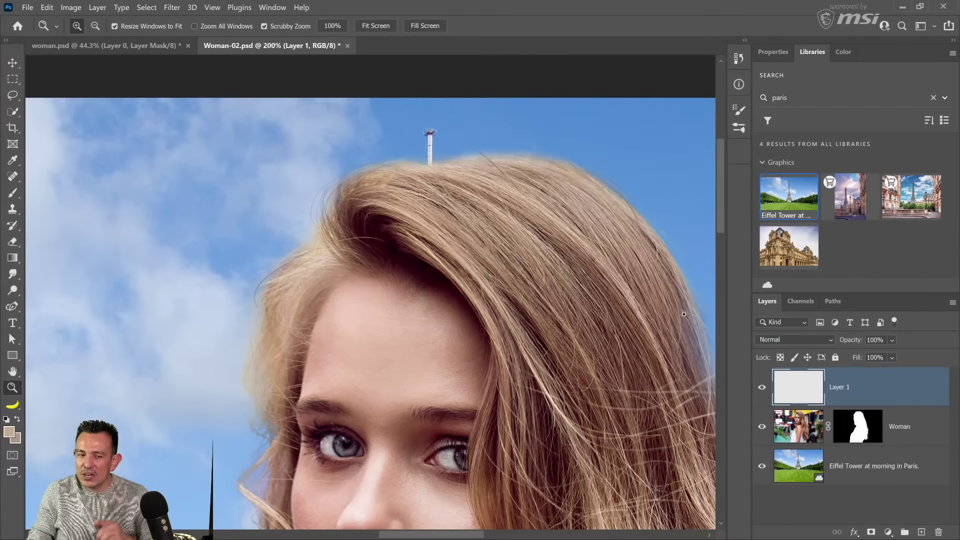
# - Set up the Blur tool with a brush size of 40 for the painted flyaway strands at the front of her hair
pyautogui.click(318, 213)
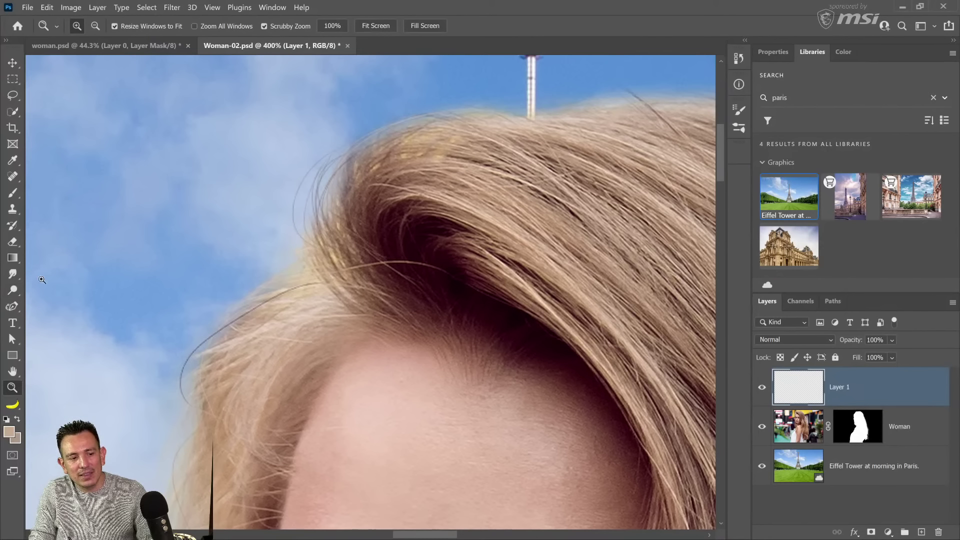
pyautogui.click(15, 291)
pyautogui.moveTo(14, 279); pyautogui.dragTo(55, 273)
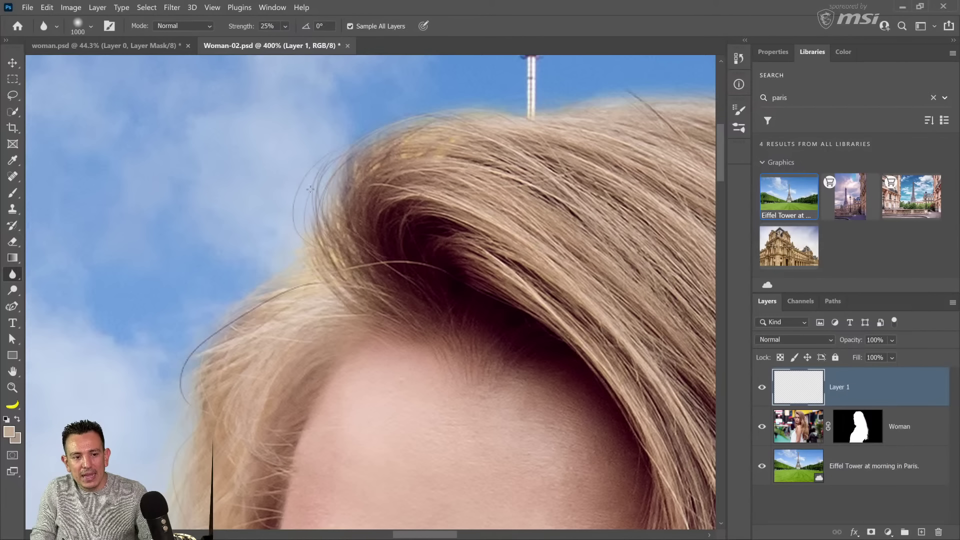
pyautogui.press(']')
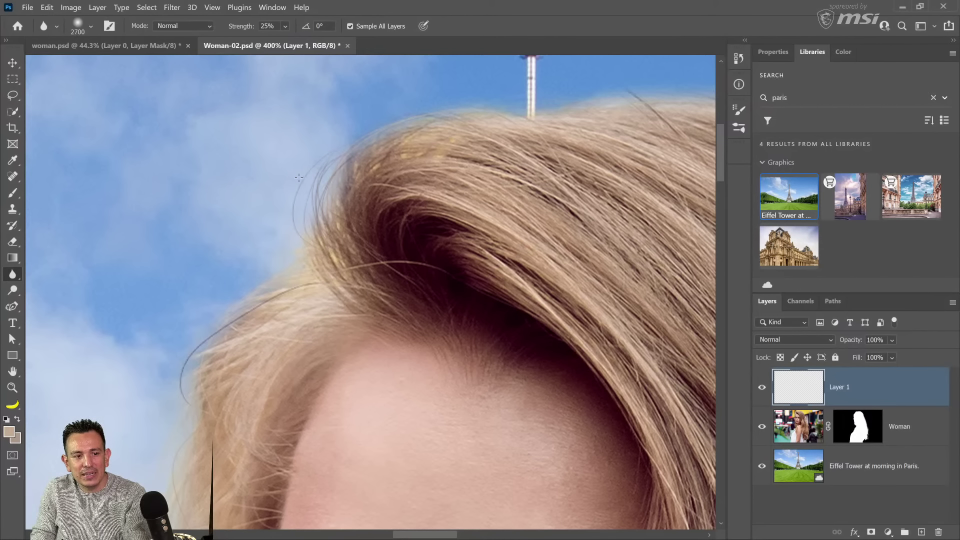
pyautogui.press('[')
pyautogui.press('[')
pyautogui.press('[')
pyautogui.press('[')
pyautogui.press('[')
pyautogui.press('[')
pyautogui.press('[')
pyautogui.press('[')
pyautogui.press('[')
pyautogui.press('[')
pyautogui.press('[')
pyautogui.press('[')
pyautogui.press('[')
pyautogui.press('[')
pyautogui.press('[')
pyautogui.press('[')
pyautogui.press('[')
pyautogui.press('[')
pyautogui.press('[')
pyautogui.press('[')
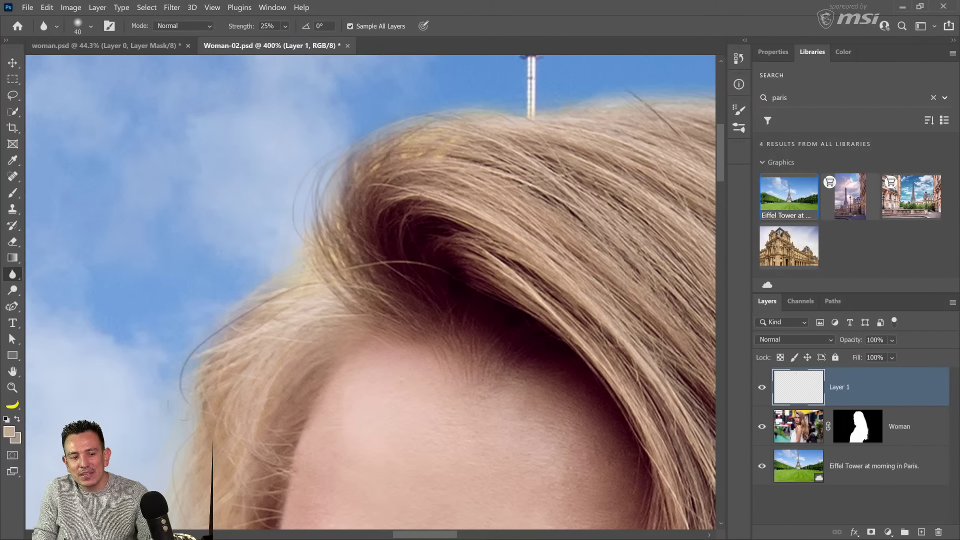
# - Search the libraries for "woman" and open the "Beautiful woman with long glossy hair" image for editing
pyautogui.doubleClick(14, 373)
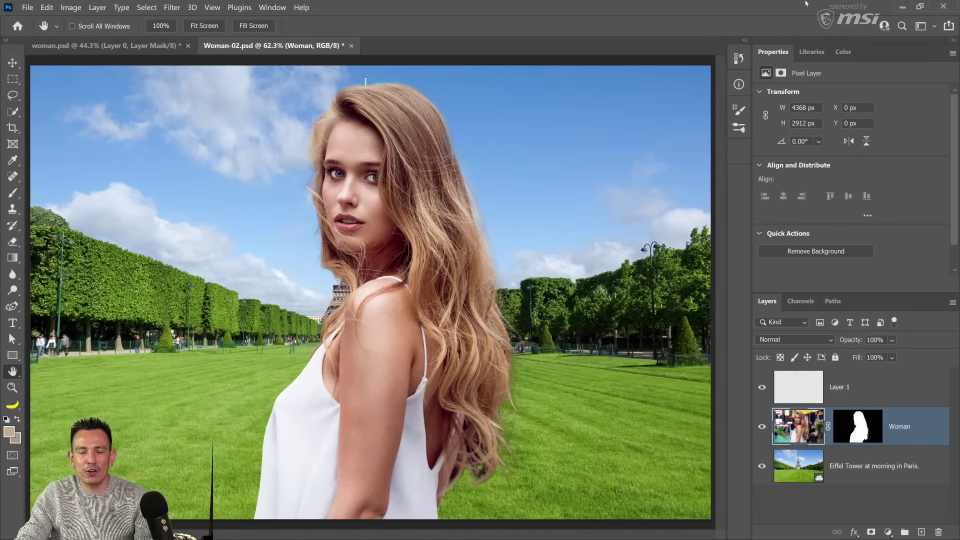
pyautogui.click(811, 52)
pyautogui.write('w')
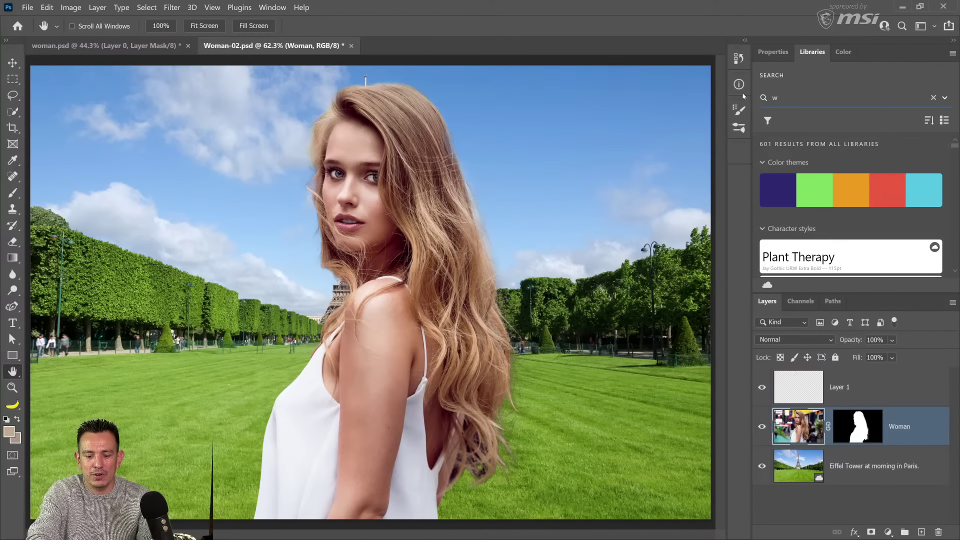
pyautogui.write('oman')
pyautogui.scroll(-5, 880, 210)
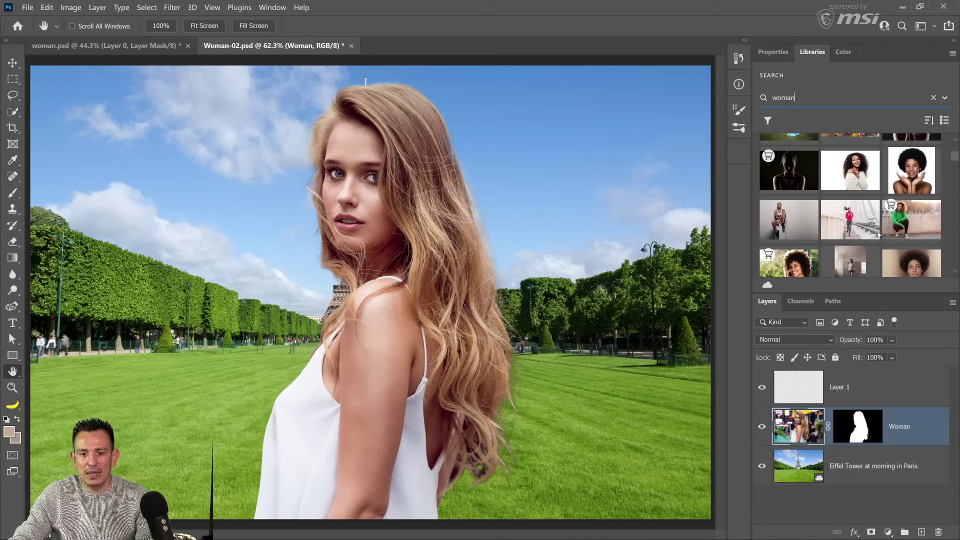
pyautogui.scroll(-5, 926, 214)
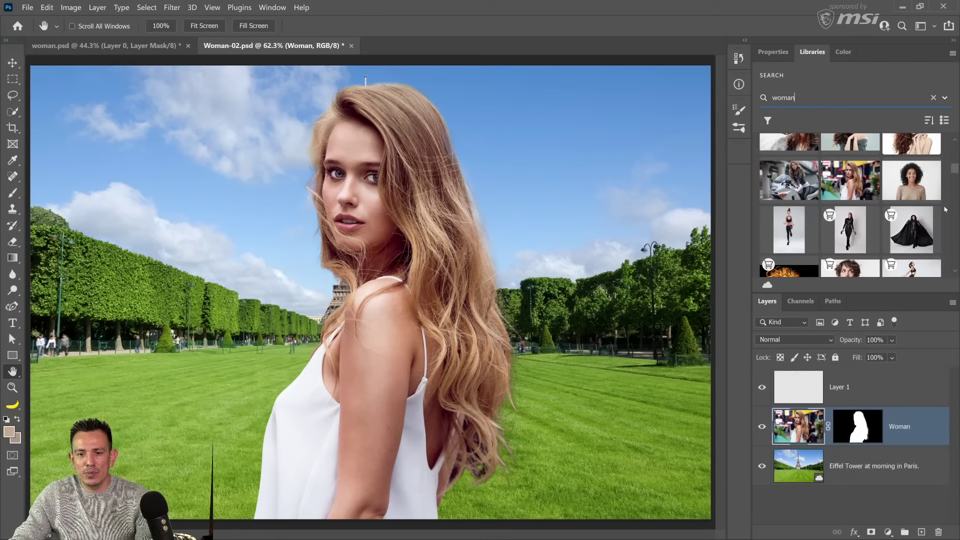
pyautogui.scroll(-5, 945, 210)
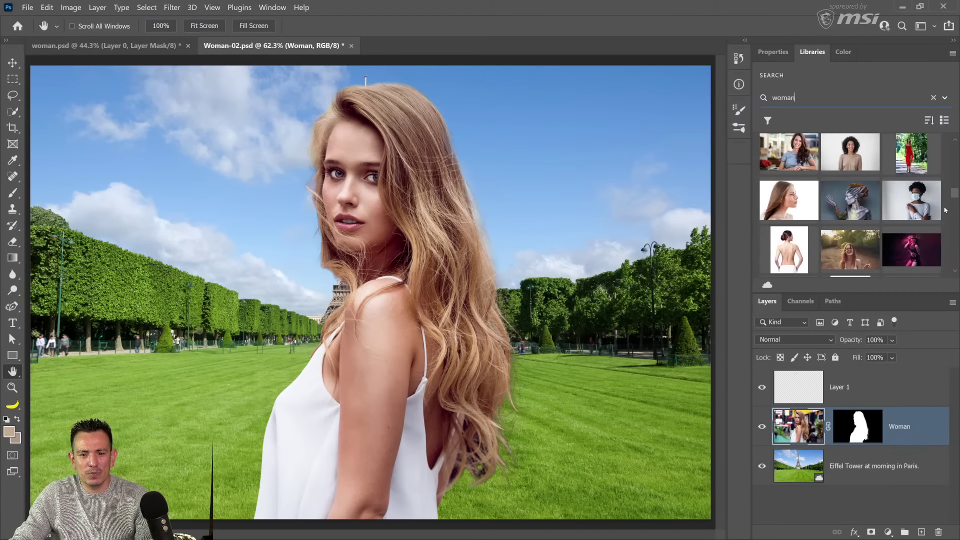
pyautogui.scroll(-5, 945, 210)
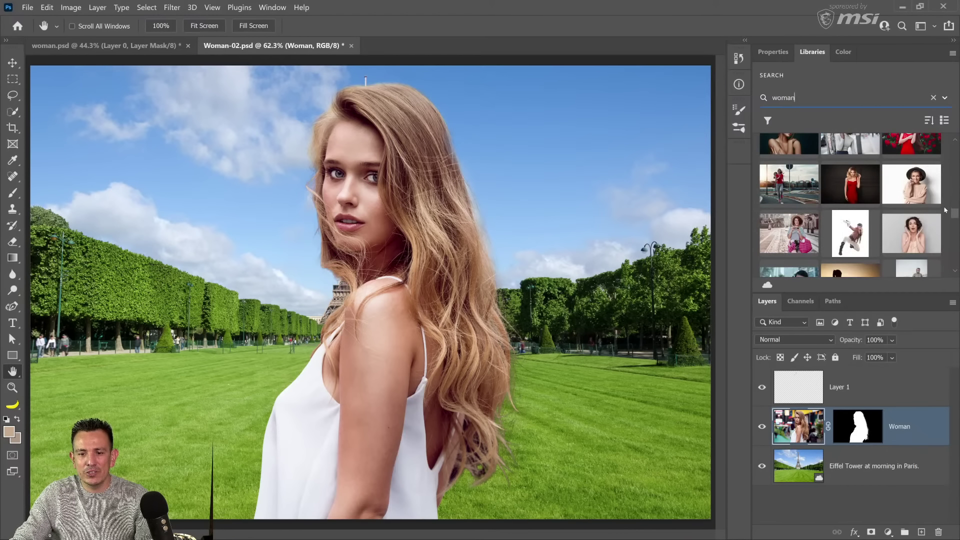
pyautogui.scroll(-5, 945, 210)
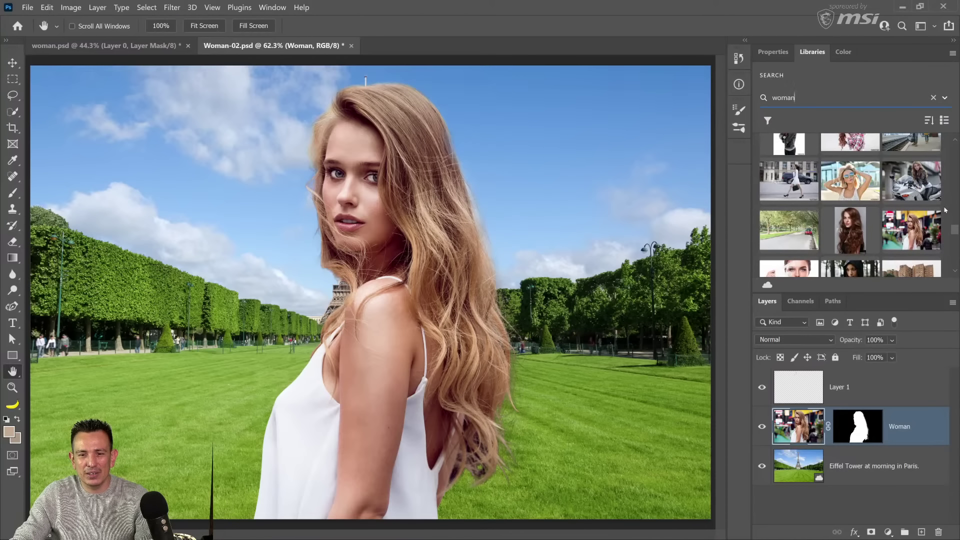
pyautogui.click(861, 169)
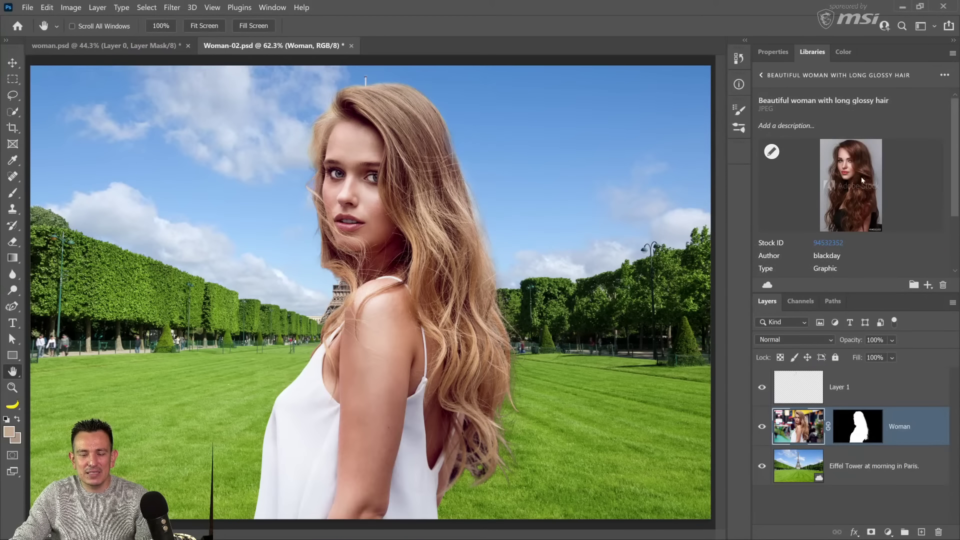
pyautogui.click(771, 151)
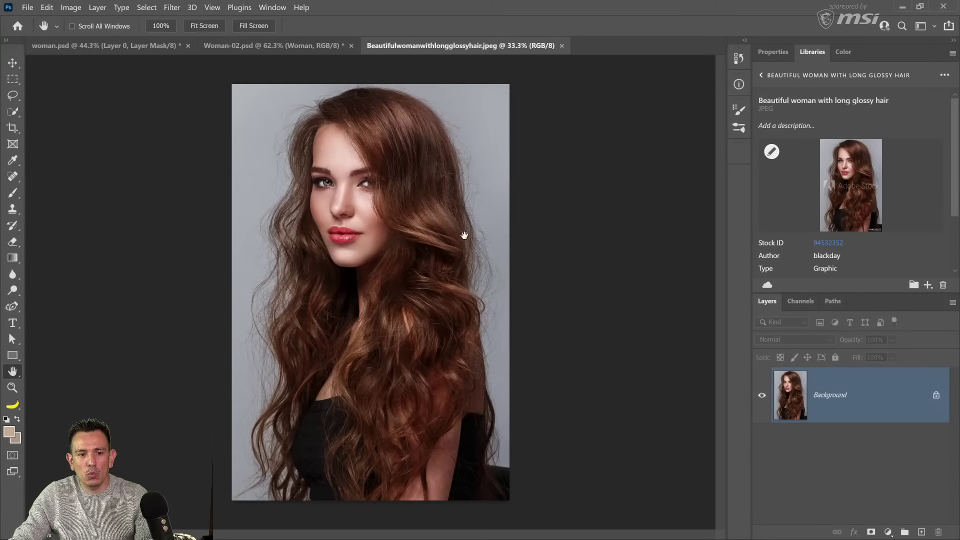
# - Crop the image to a narrow full-height strip containing the wavy hair edge and the plain grey background beside it
pyautogui.click(12, 128)
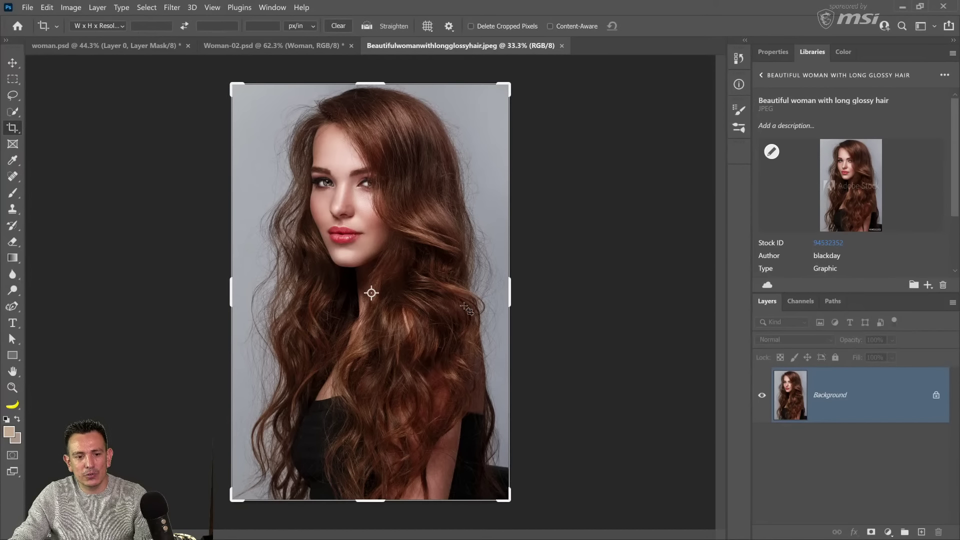
pyautogui.moveTo(511, 306); pyautogui.dragTo(413, 306)
pyautogui.press('Return')
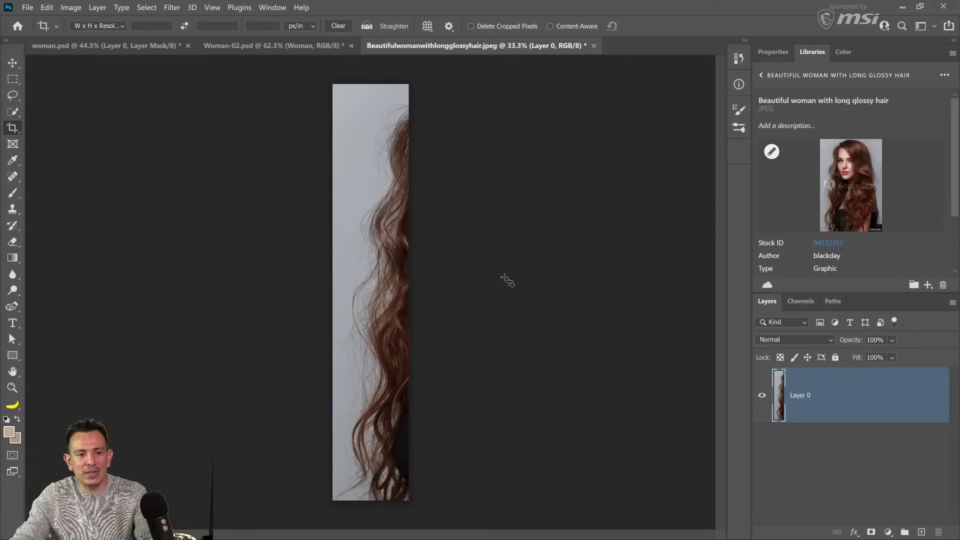
# - Compare the Red, Green and Blue channels of the cropped hair strip and duplicate the Blue channel
pyautogui.click(810, 302)
pyautogui.click(790, 353)
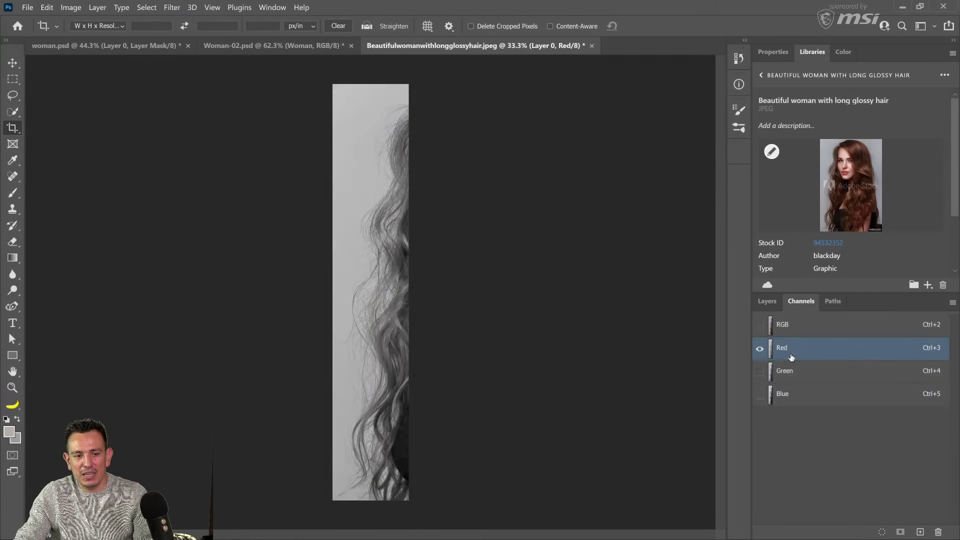
pyautogui.click(794, 372)
pyautogui.click(800, 396)
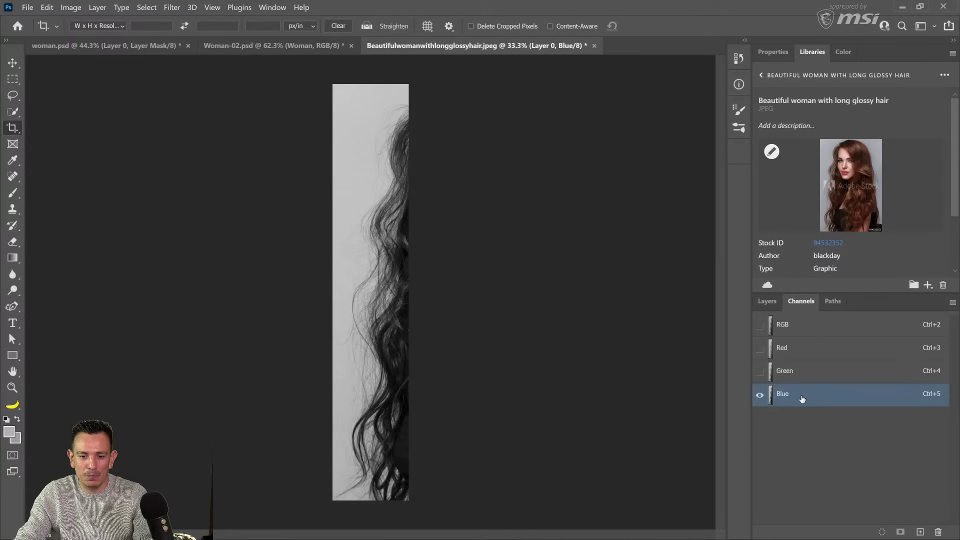
pyautogui.moveTo(800, 398); pyautogui.dragTo(921, 532)
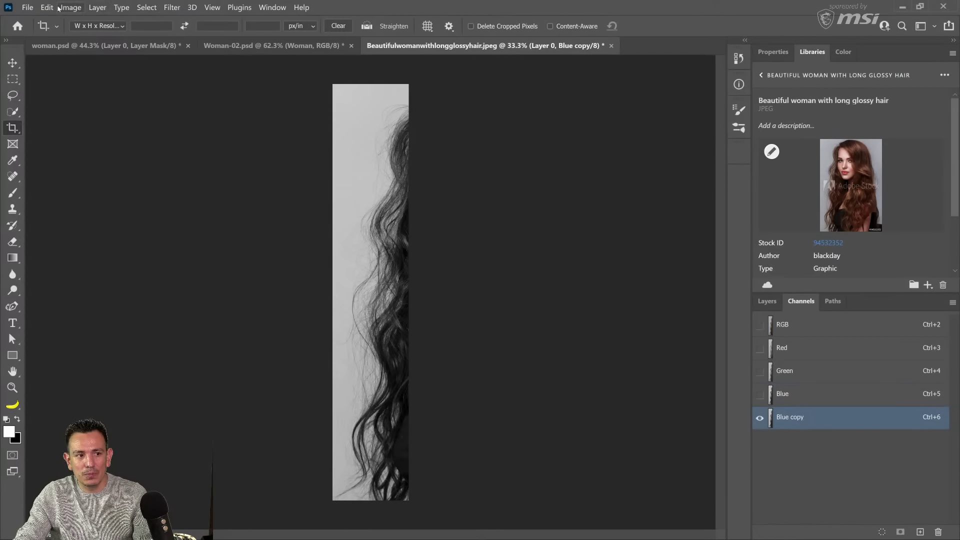
# - Apply Levels to the Blue copy channel with input values 40, 0.55 and 166 to separate the hair from its background
pyautogui.click(75, 7)
pyautogui.moveTo(100, 36)
pyautogui.click(232, 48)
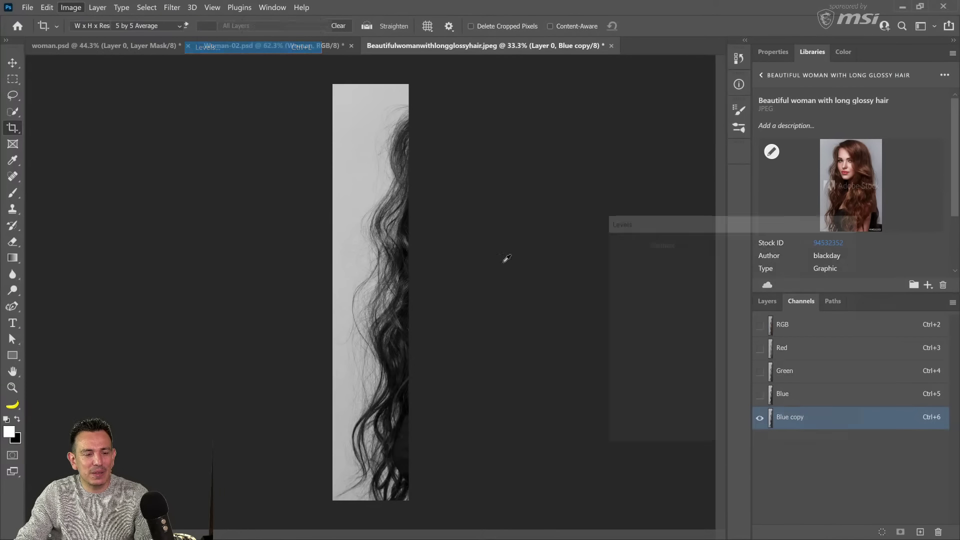
pyautogui.moveTo(778, 359); pyautogui.dragTo(723, 360)
pyautogui.moveTo(626, 361); pyautogui.dragTo(698, 360)
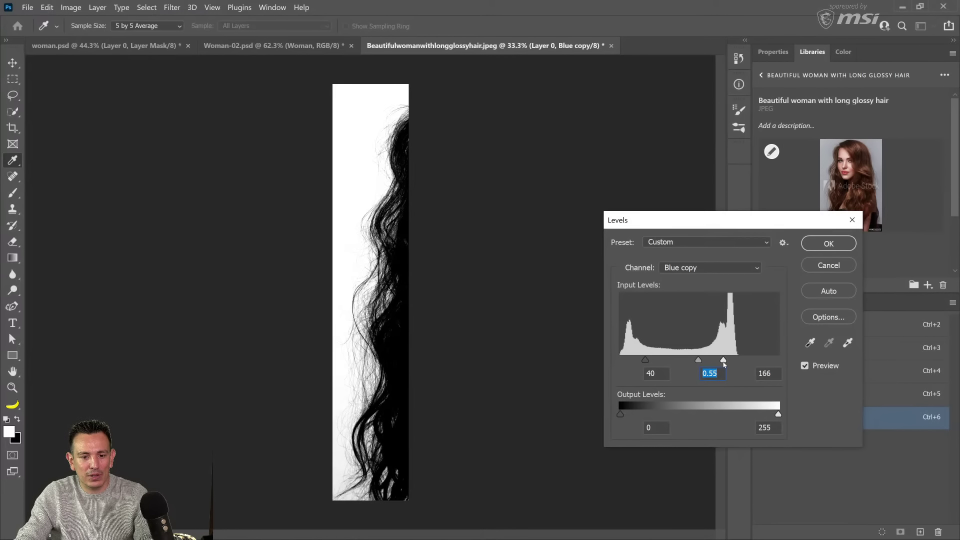
pyautogui.click(724, 362)
pyautogui.click(828, 244)
pyautogui.press('c')
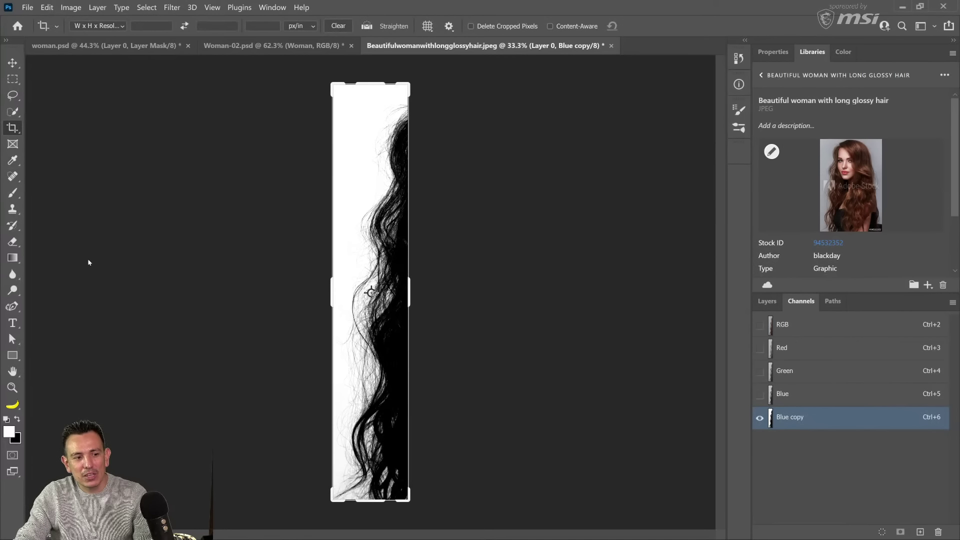
# - Dodge the Highlights at 26% exposure over the grey residue beside the hair's lower part in the Blue copy channel
pyautogui.click(13, 290)
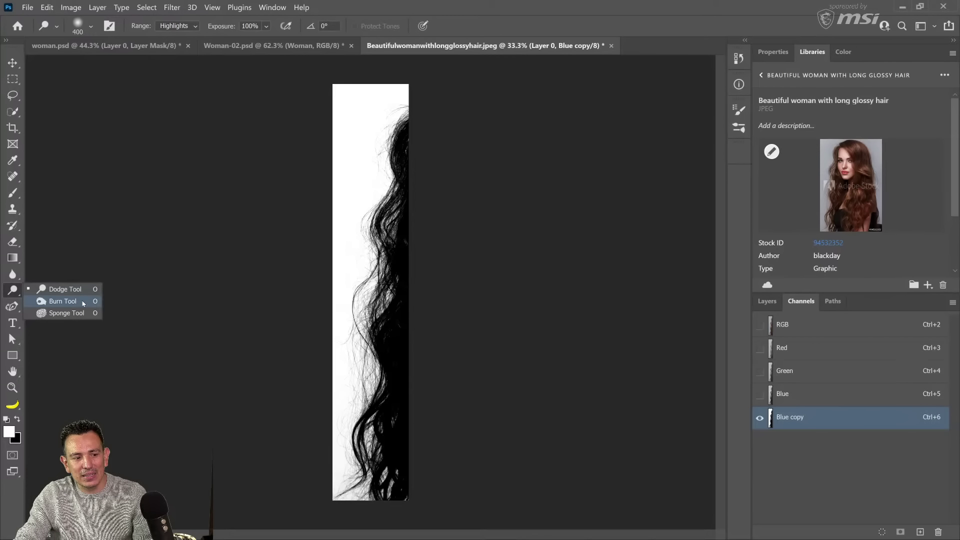
pyautogui.click(83, 293)
pyautogui.moveTo(350, 471)
pyautogui.mouseDown()
pyautogui.moveTo(356, 490)
pyautogui.moveTo(344, 405)
pyautogui.mouseUp()
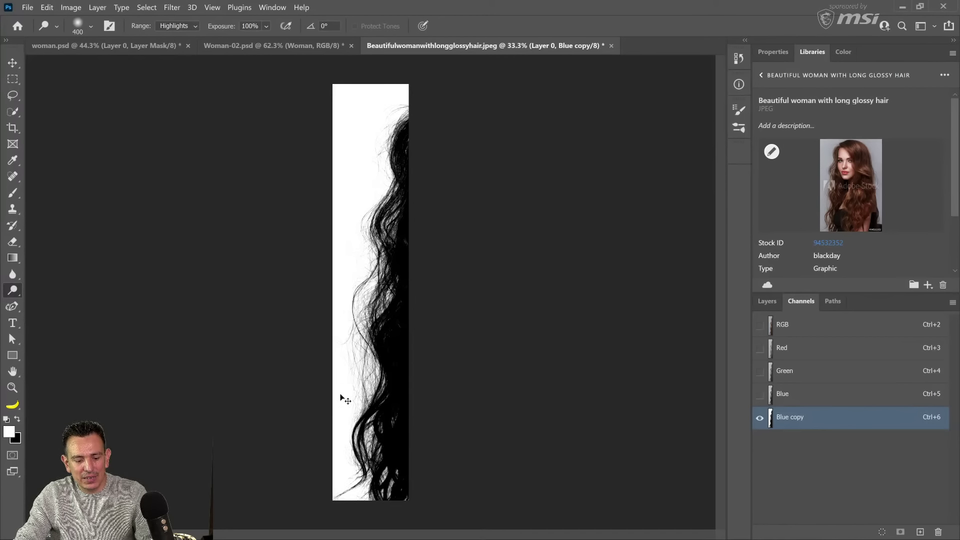
pyautogui.click(266, 26)
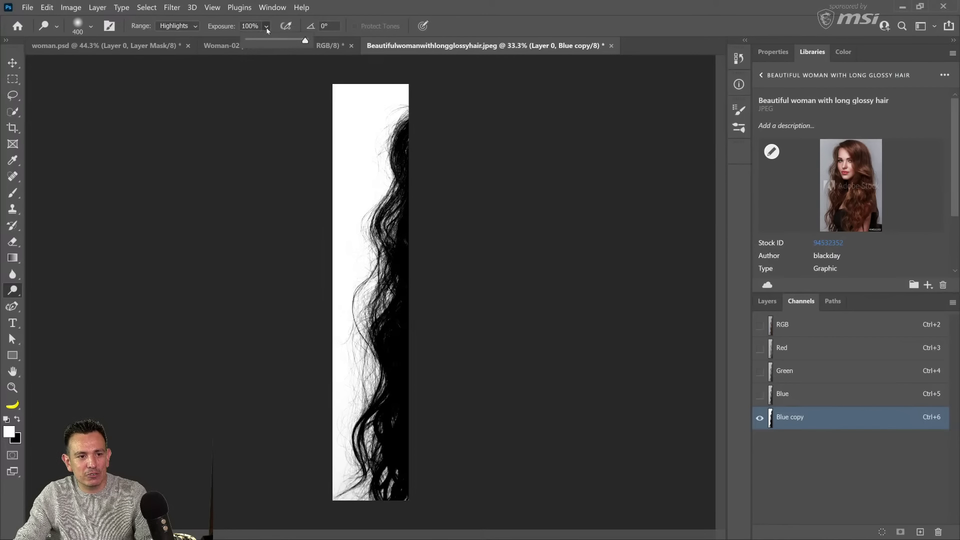
pyautogui.moveTo(308, 40); pyautogui.dragTo(262, 40)
pyautogui.moveTo(332, 450); pyautogui.dragTo(334, 472)
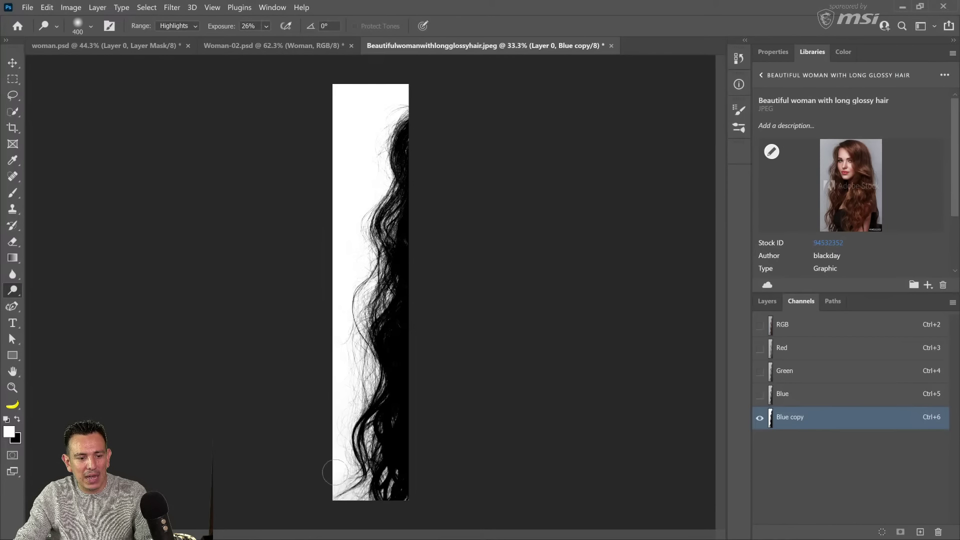
pyautogui.moveTo(357, 507)
pyautogui.mouseDown()
pyautogui.moveTo(334, 469)
pyautogui.moveTo(331, 389)
pyautogui.mouseUp()
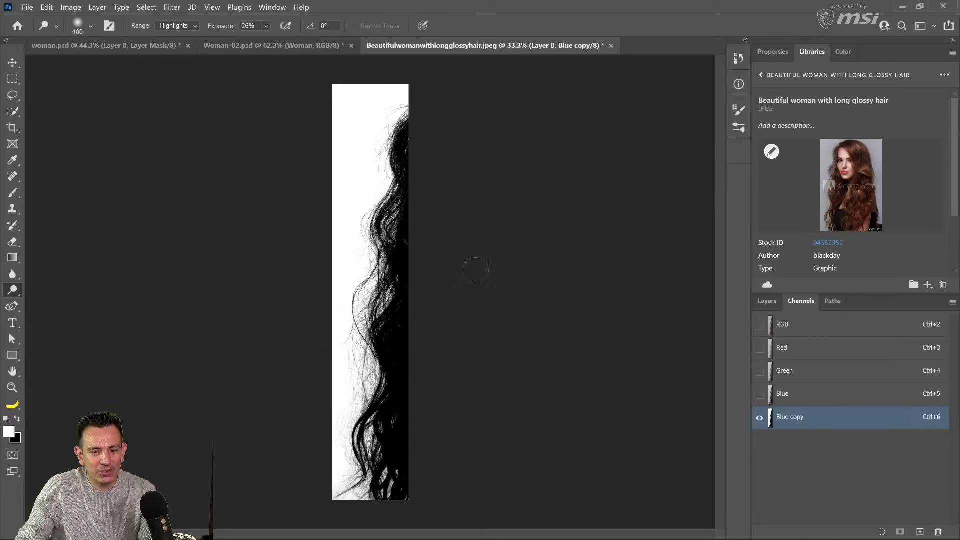
# - Load the Blue copy channel as a selection and add a black (000000) Solid Color fill layer above Layer 0
pyautogui.keyDown('ctrl'); pyautogui.click(770, 425); pyautogui.keyUp('ctrl')
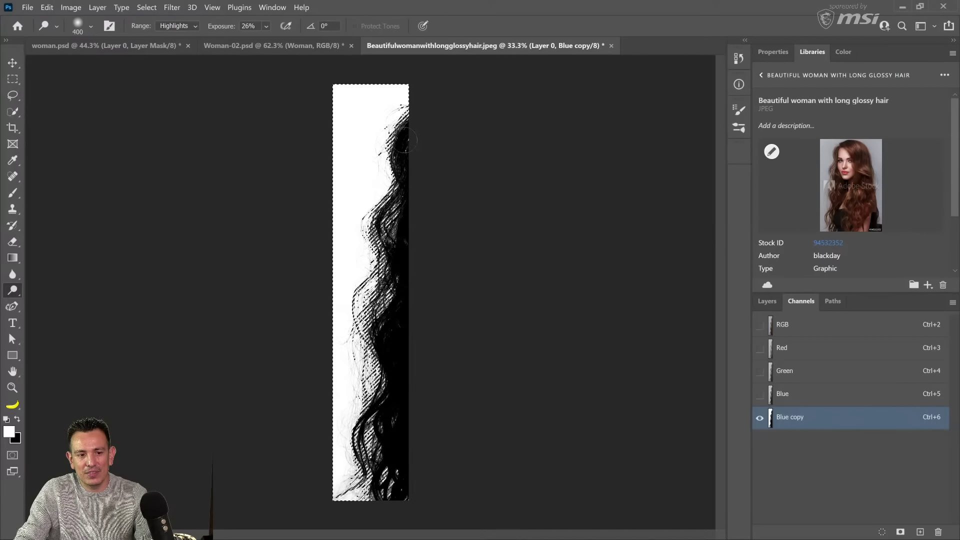
pyautogui.click(772, 303)
pyautogui.click(823, 385)
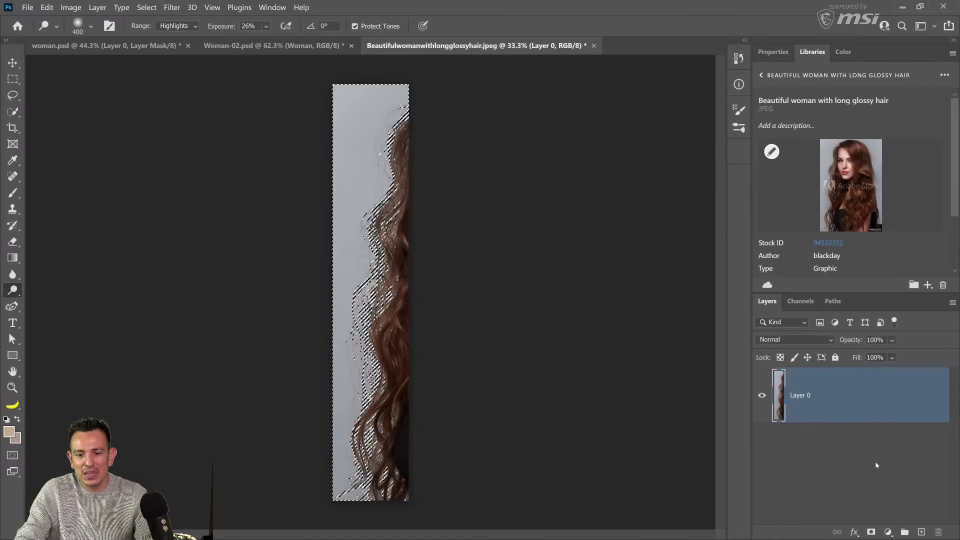
pyautogui.click(889, 532)
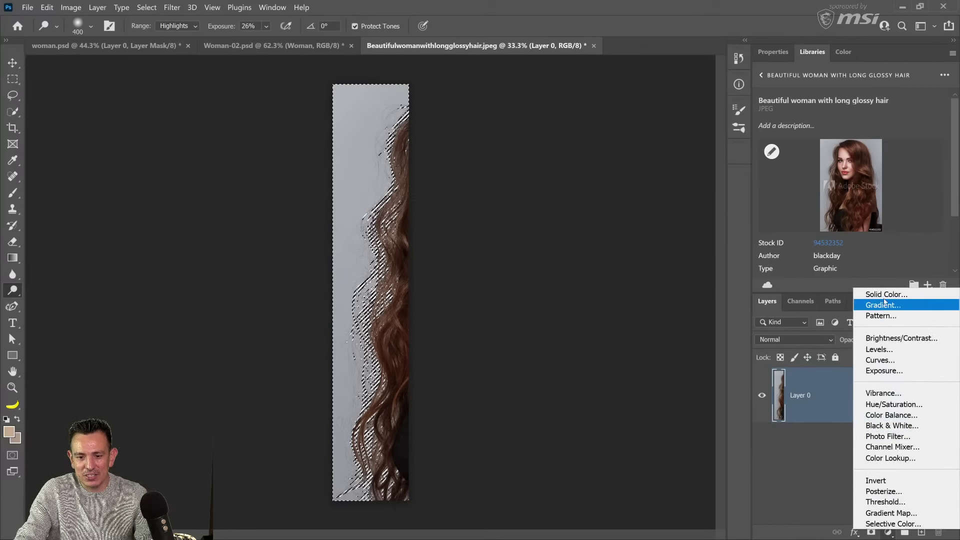
pyautogui.click(876, 293)
pyautogui.moveTo(629, 342); pyautogui.dragTo(577, 488)
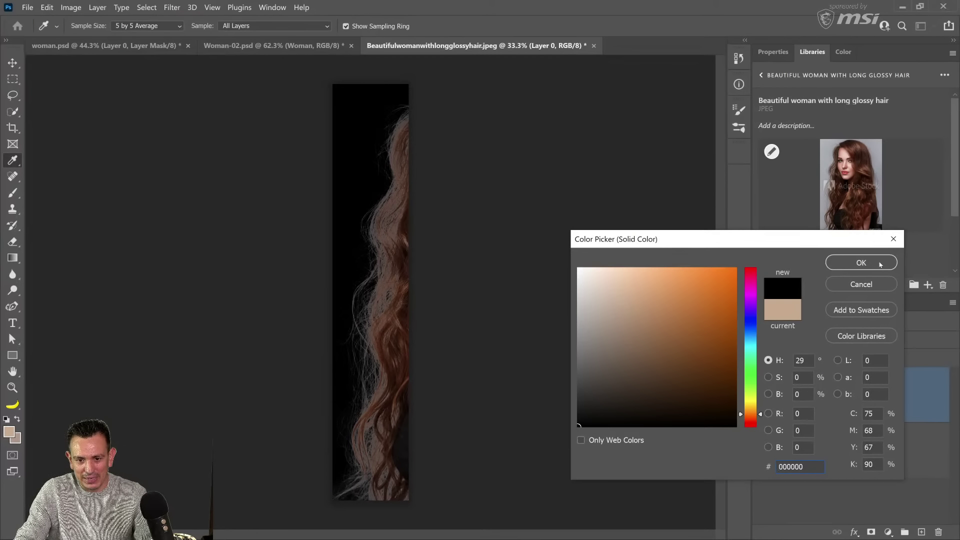
pyautogui.click(881, 263)
pyautogui.press('o')
# - Hide Layer 0 and invert the colour fill layer's mask so that the black fill covers the hair instead of the background
pyautogui.click(762, 451)
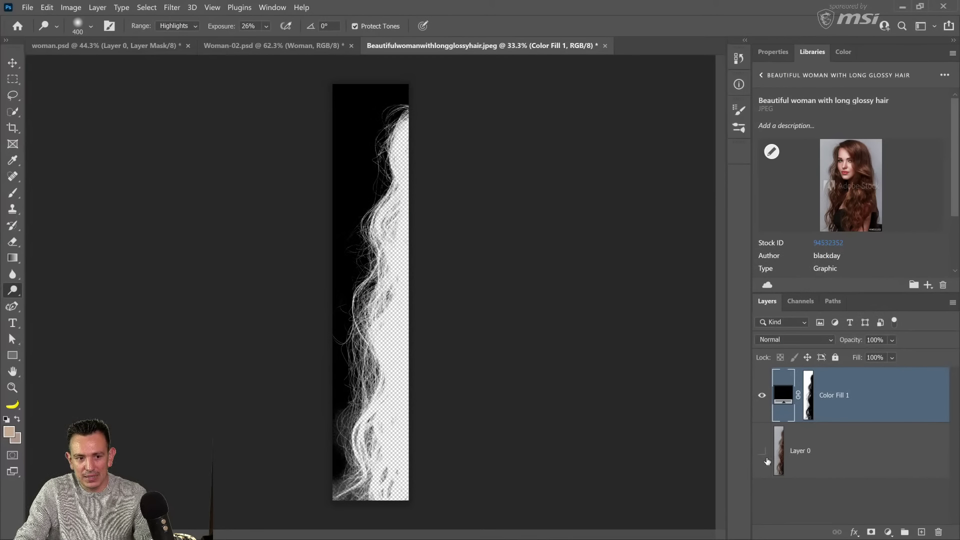
pyautogui.click(810, 415)
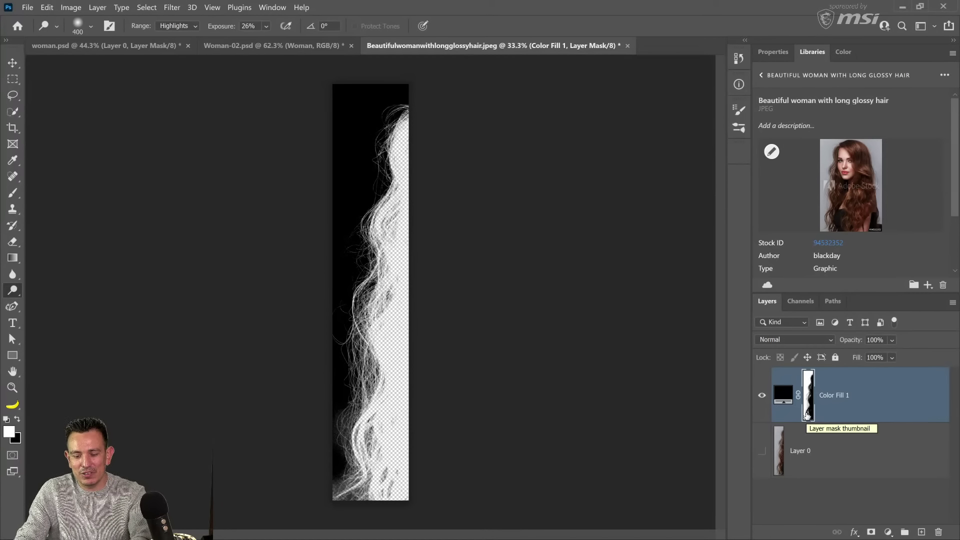
pyautogui.hotkey('ctrl', 'i')
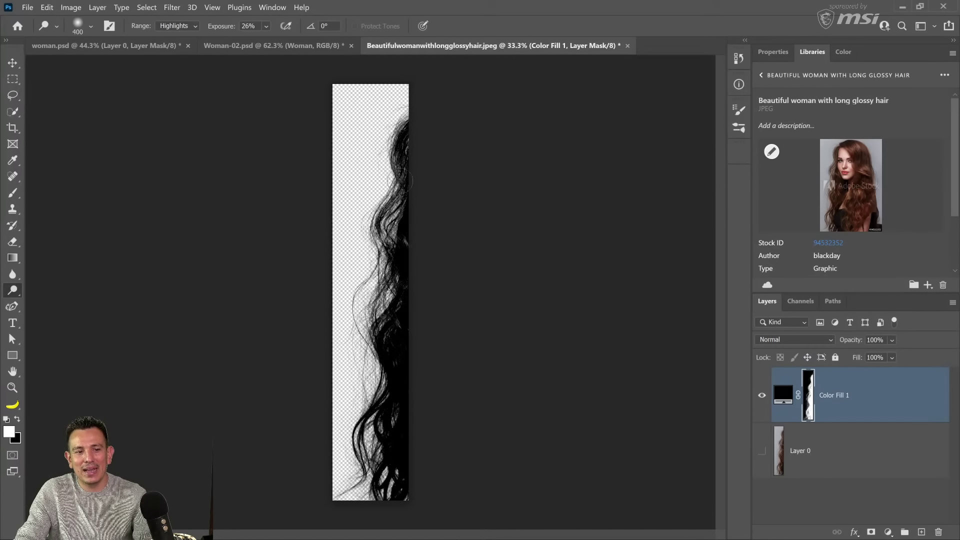
pyautogui.click(762, 395)
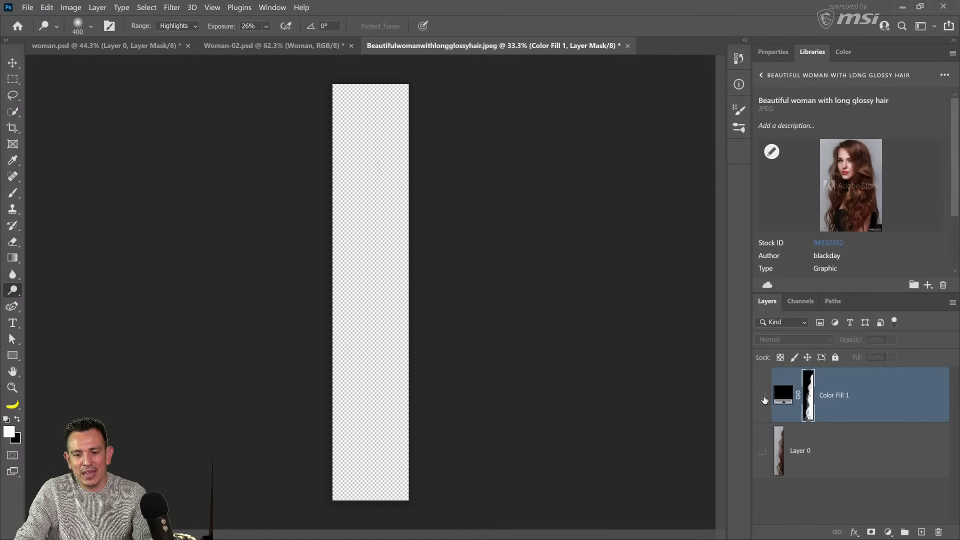
pyautogui.click(763, 396)
# - Define a brush preset named "Hair" from the black hair shape, with the fill layer targeted instead of its mask
pyautogui.click(47, 7)
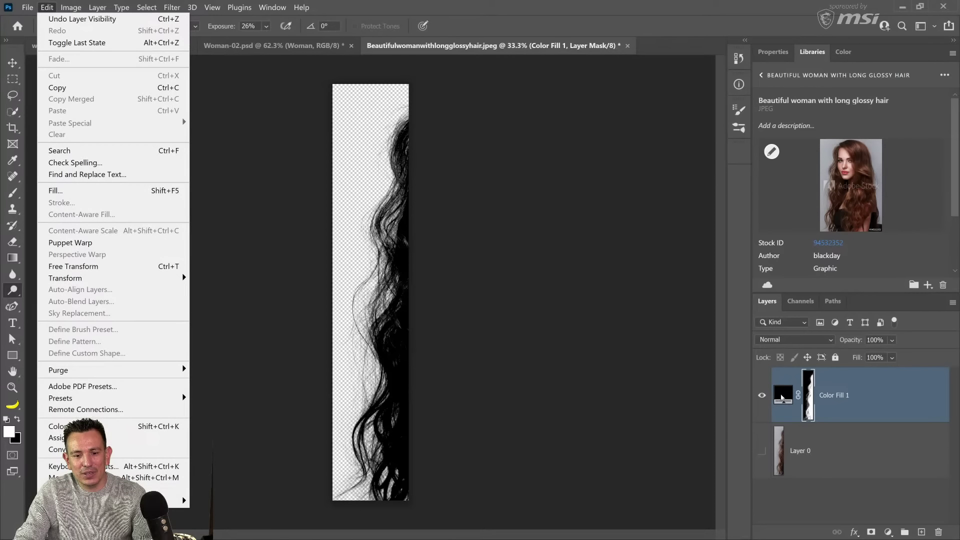
pyautogui.click(783, 396)
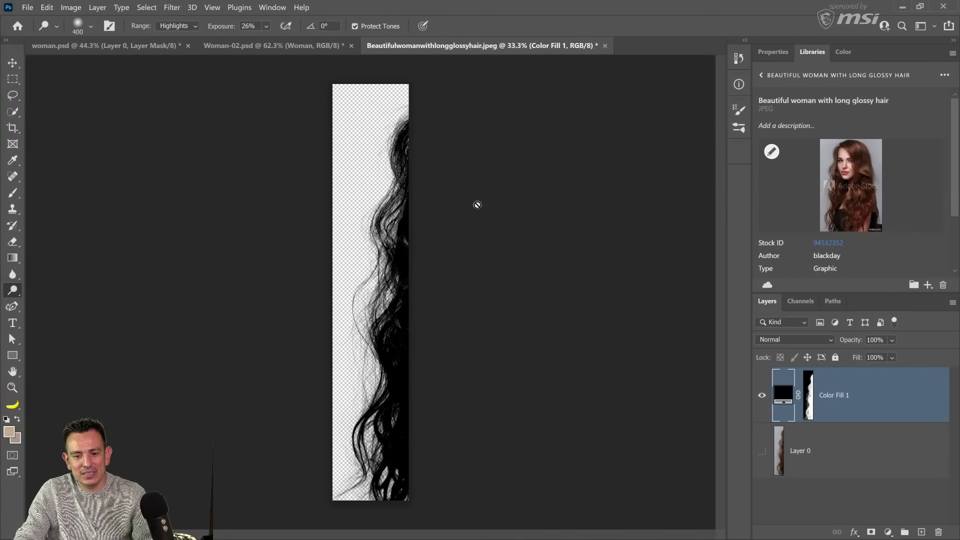
pyautogui.click(48, 8)
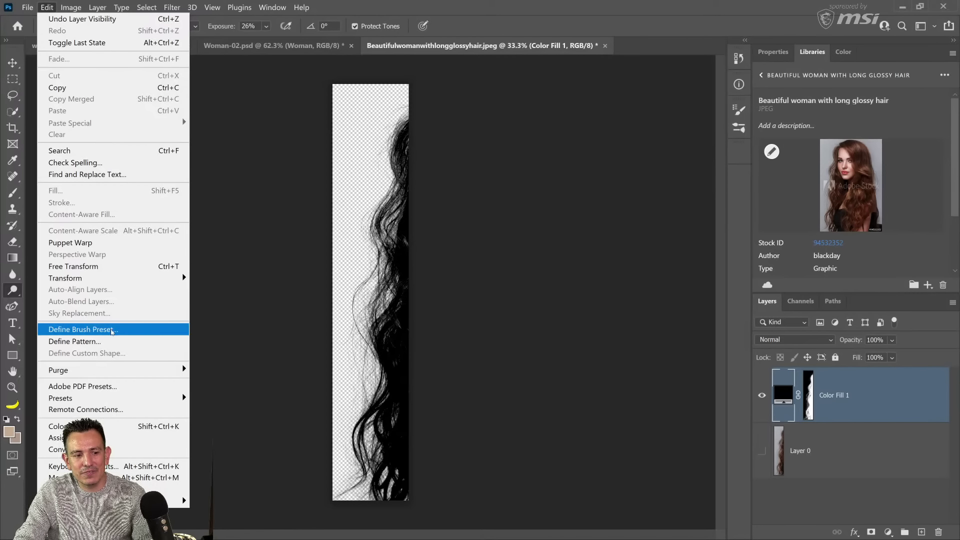
pyautogui.click(114, 331)
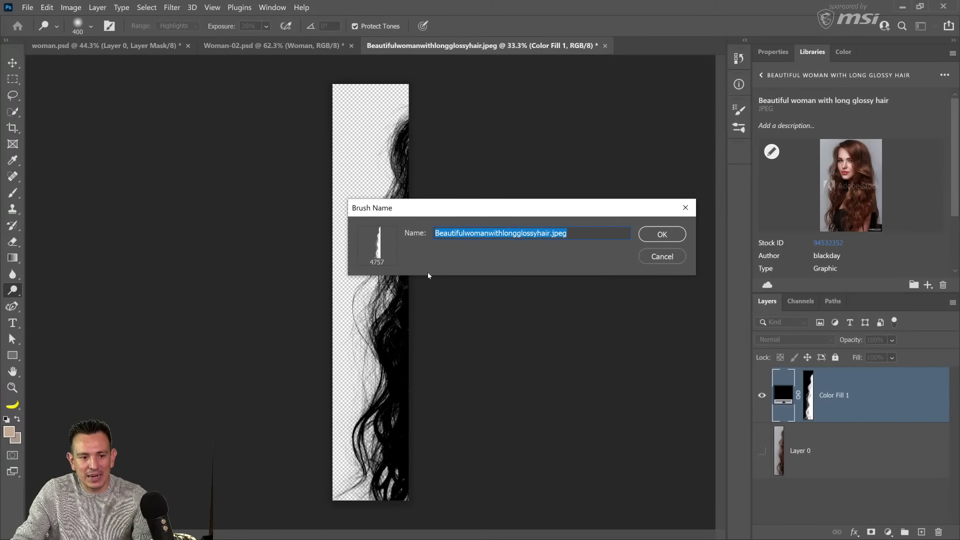
pyautogui.write('Hair')
pyautogui.press('Return')
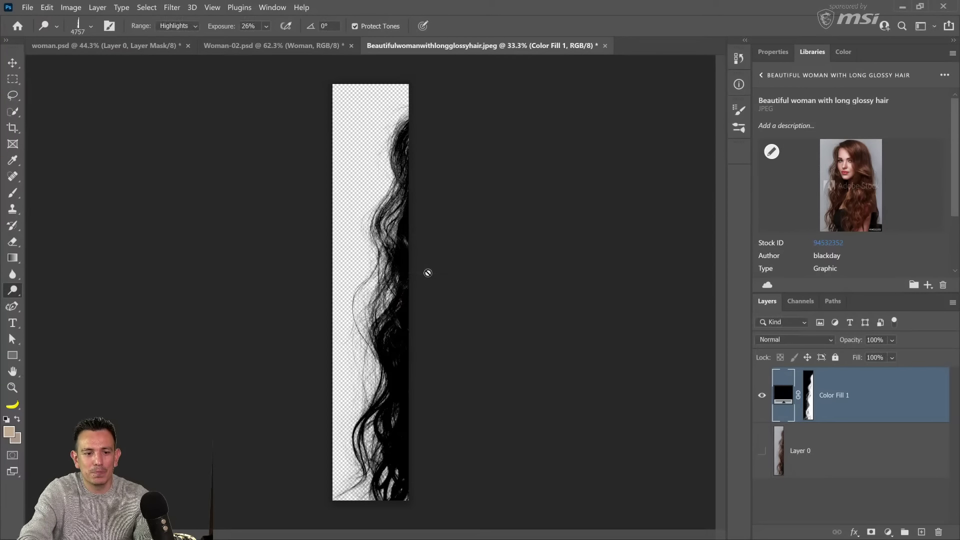
# - Choose the Hair preset at the end of the brush list for the Brush tool
pyautogui.click(14, 195)
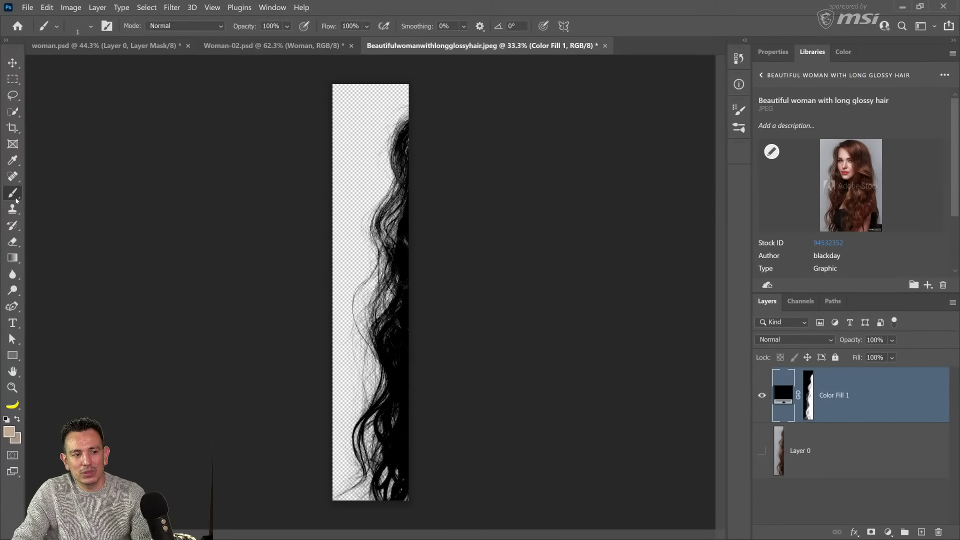
pyautogui.click(91, 26)
pyautogui.scroll(-3, 247, 387)
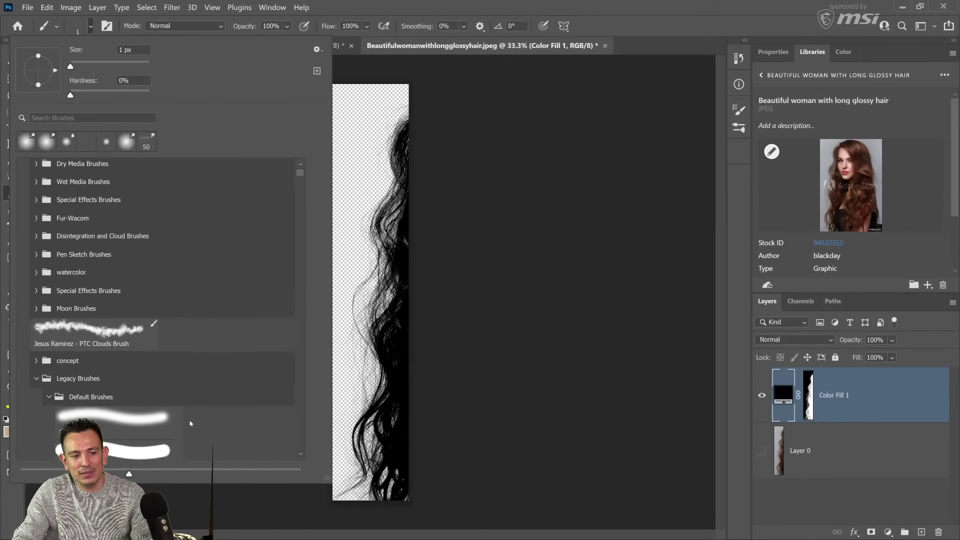
pyautogui.moveTo(300, 174); pyautogui.dragTo(301, 465)
pyautogui.click(44, 449)
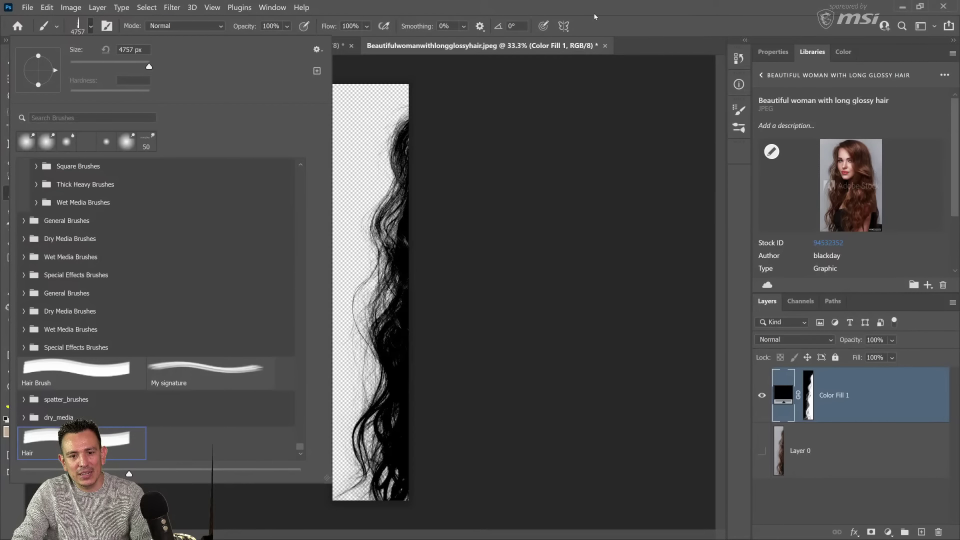
pyautogui.click(595, 17)
# - Create a new transparent document and stamp the Hair brush at 900 px, twice in tan and once in black
pyautogui.click(27, 8)
pyautogui.click(45, 19)
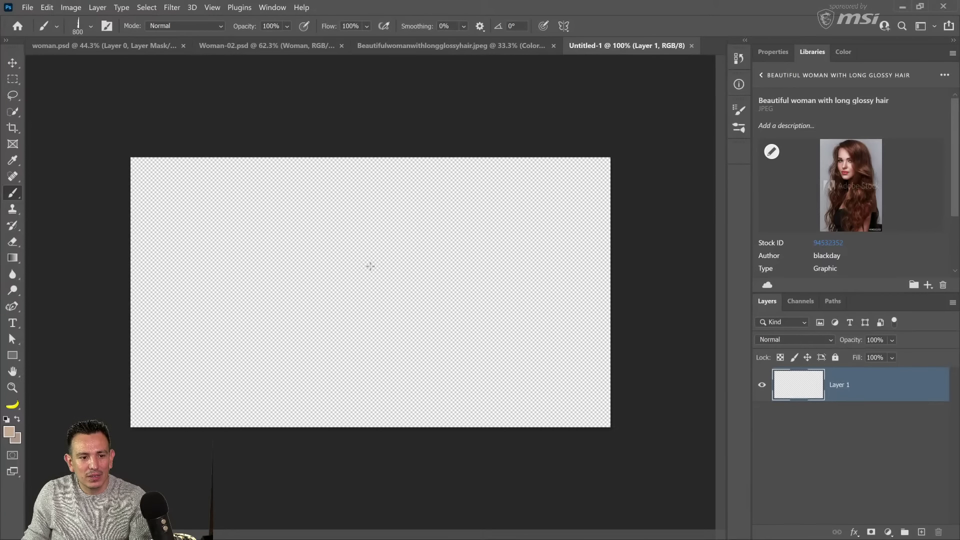
pyautogui.press('[')
pyautogui.press('[')
pyautogui.press('[')
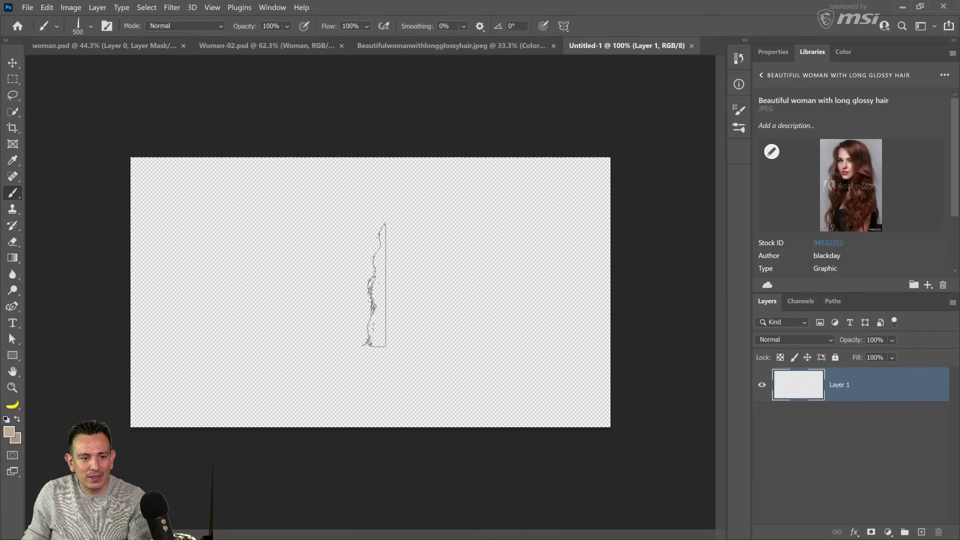
pyautogui.press(']')
pyautogui.press(']')
pyautogui.press(']')
pyautogui.press(']')
pyautogui.click(380, 292)
pyautogui.click(489, 288)
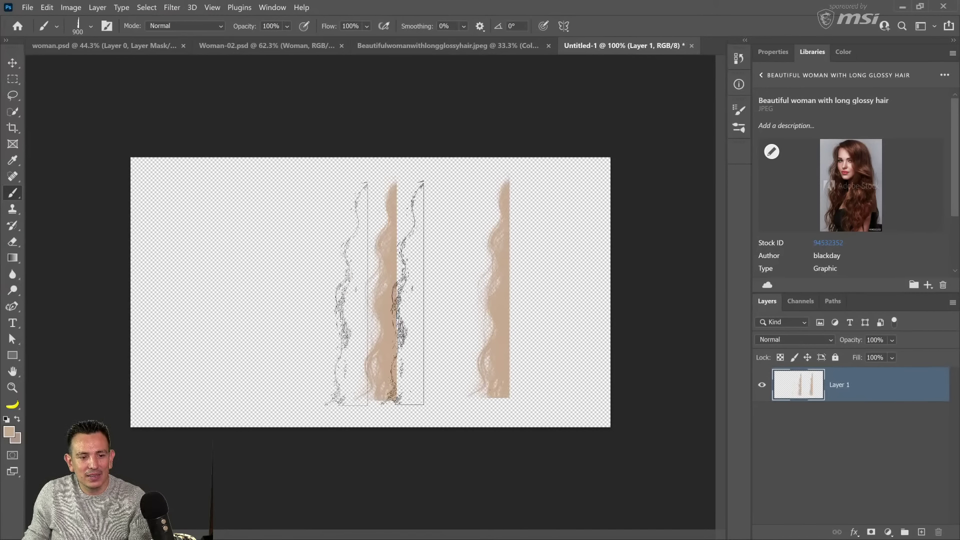
pyautogui.press('d')
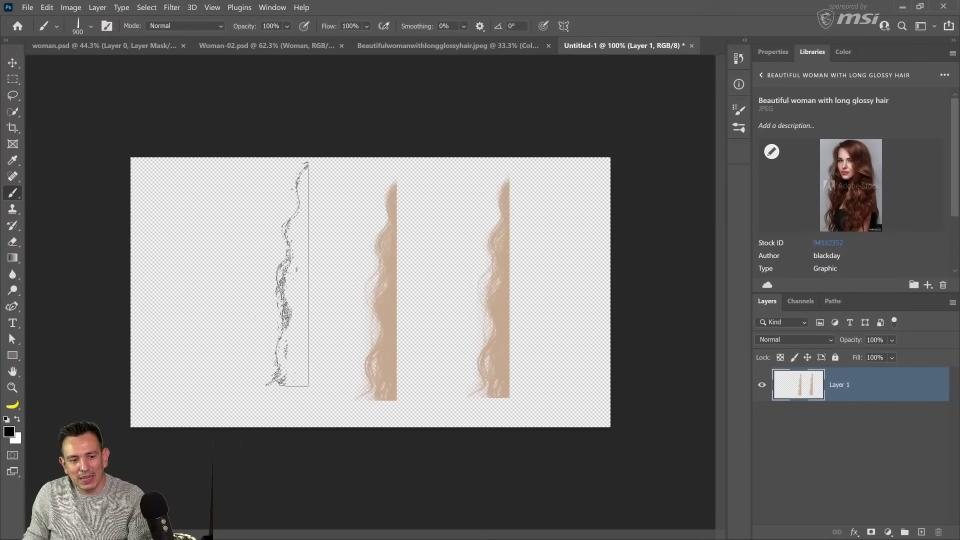
pyautogui.click(287, 275)
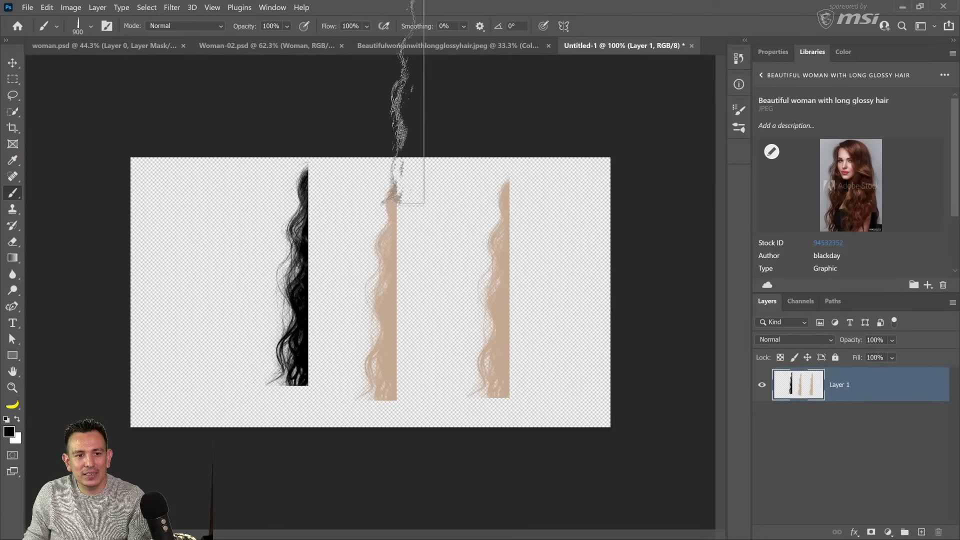
# - In Woman-02.psd, enlarge the Hair brush to 1700 px and add an empty layer directly above the Woman layer
pyautogui.click(267, 46)
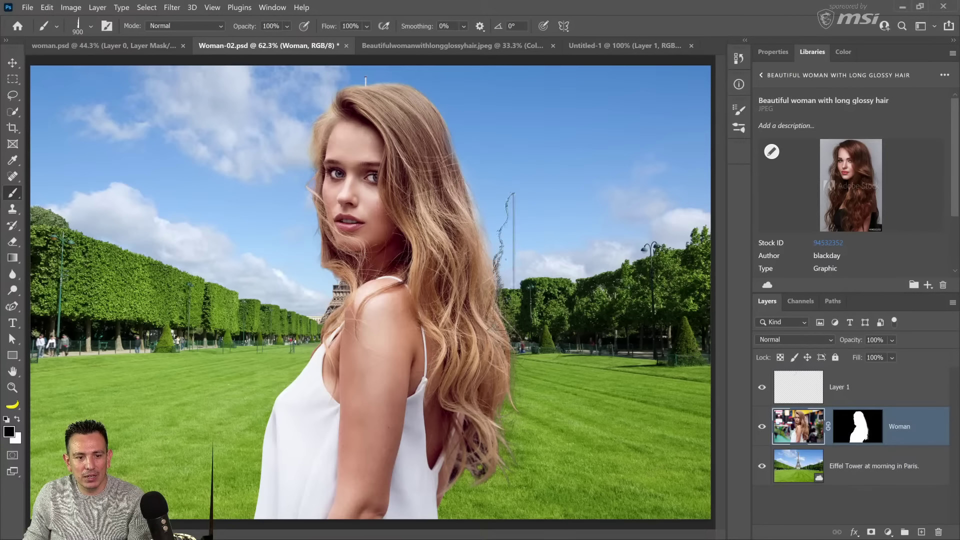
pyautogui.press(']')
pyautogui.press(']')
pyautogui.press(']')
pyautogui.press(']')
pyautogui.press(']')
pyautogui.press(']')
pyautogui.press(']')
pyautogui.press(']')
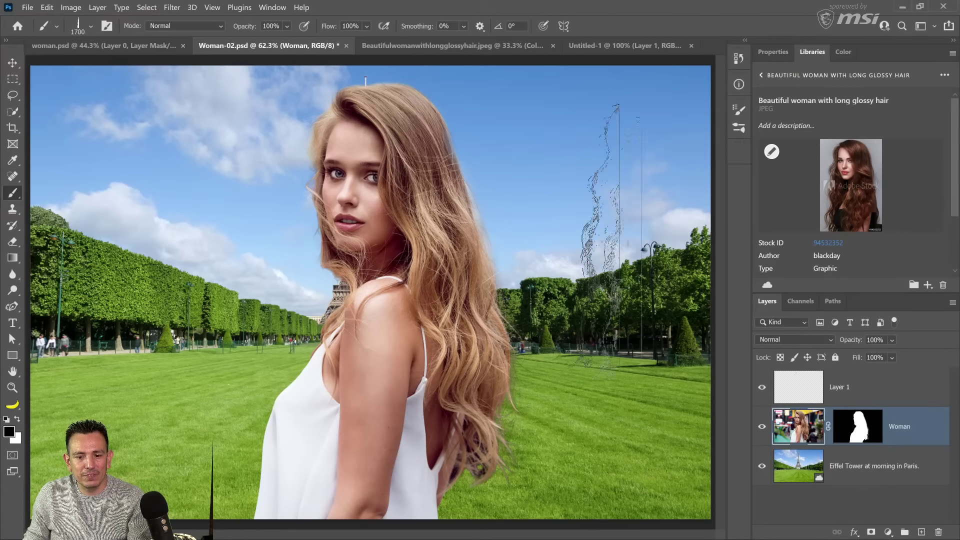
pyautogui.click(923, 532)
pyautogui.click(578, 225)
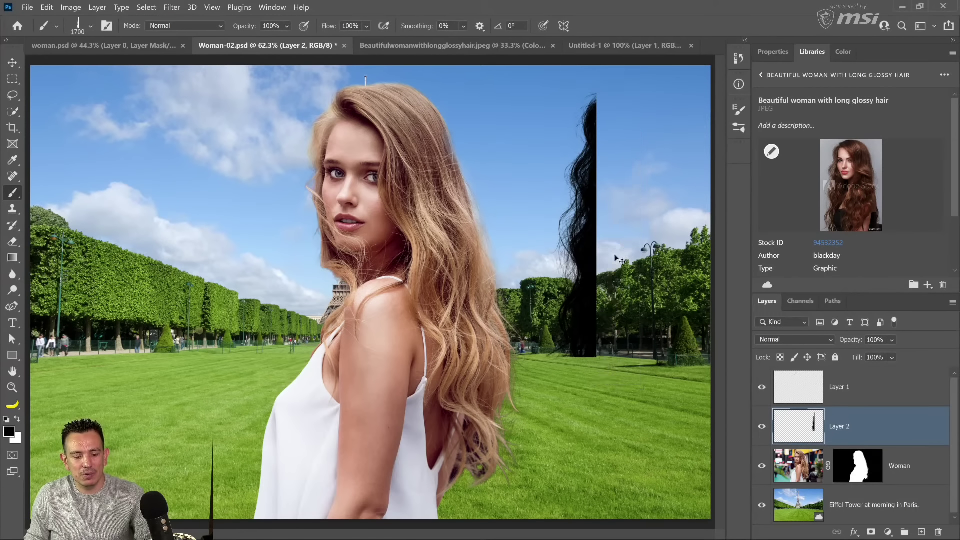
pyautogui.hotkey('ctrl', 'z')
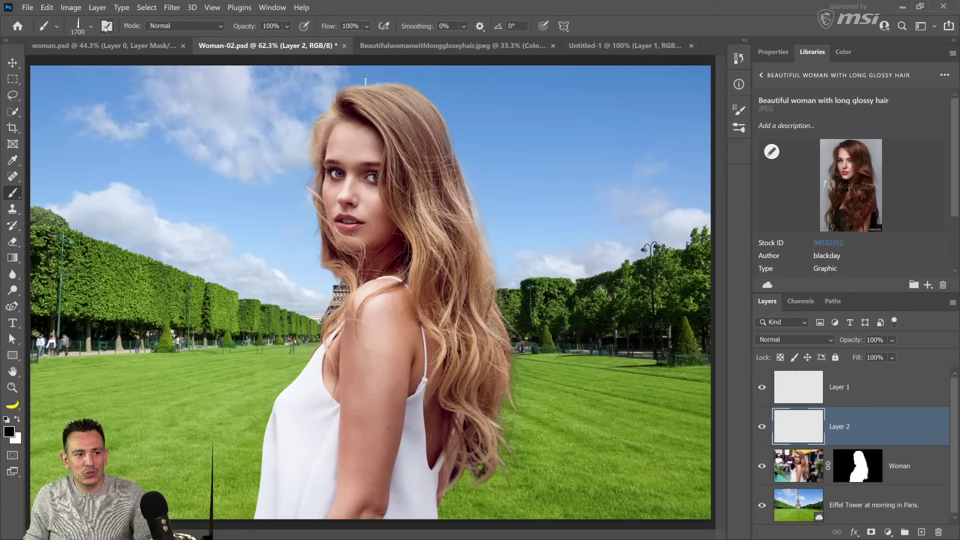
# - Mirror the Hair brush tip horizontally by enabling Flip X in its Brush Tip Shape settings
pyautogui.click(107, 26)
pyautogui.click(544, 148)
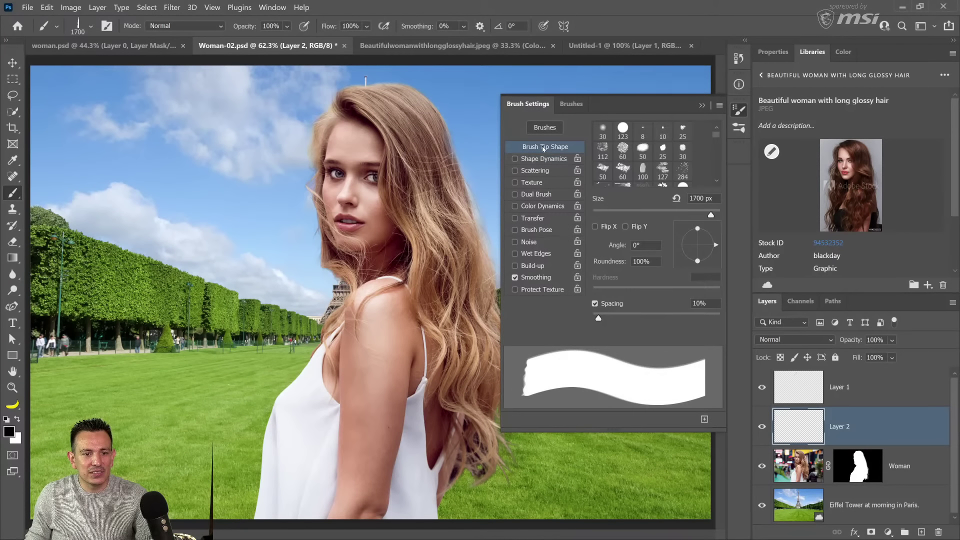
pyautogui.click(596, 227)
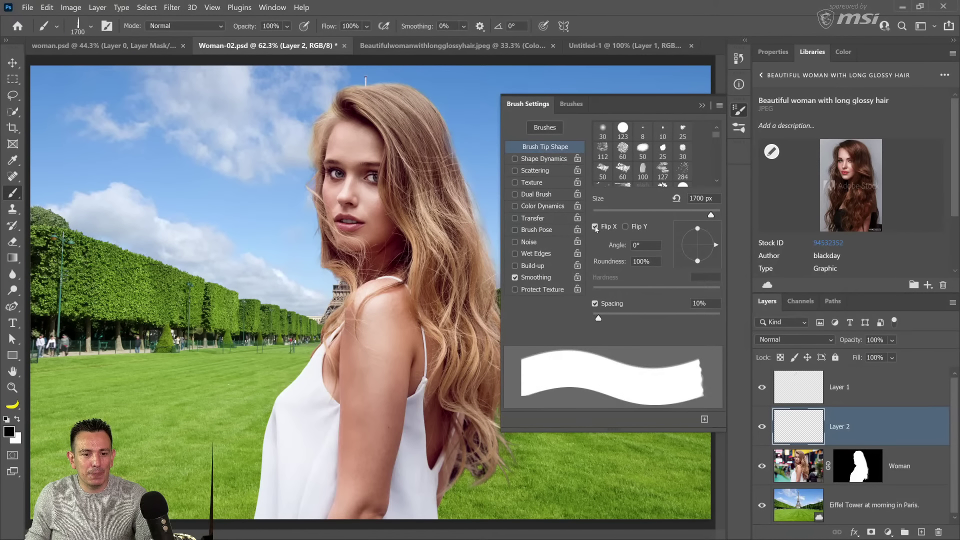
pyautogui.click(703, 106)
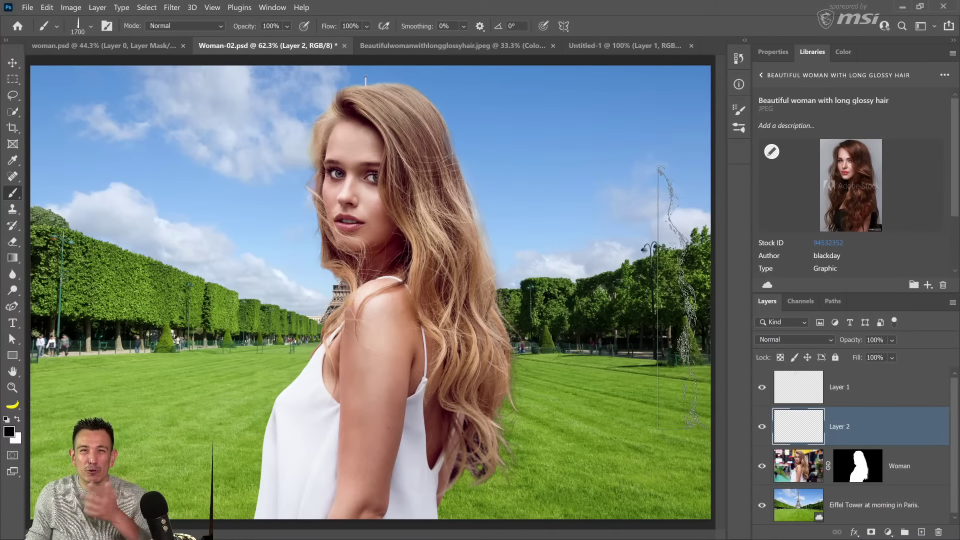
# - Rotate the flipped Hair brush tip to an angle of 32°
pyautogui.press('Left')
pyautogui.press('Left')
pyautogui.press('Left')
pyautogui.press('Left')
pyautogui.press('Left')
pyautogui.press('Left')
pyautogui.press('Left')
pyautogui.press('Left')
pyautogui.press('Left')
pyautogui.press('Left')
pyautogui.press('Left')
pyautogui.press('Left')
pyautogui.press('Left')
pyautogui.press('Left')
pyautogui.press('Left')
pyautogui.press('Left')
pyautogui.press('Left')
pyautogui.press('Left')
pyautogui.press('Left')
pyautogui.press('Left')
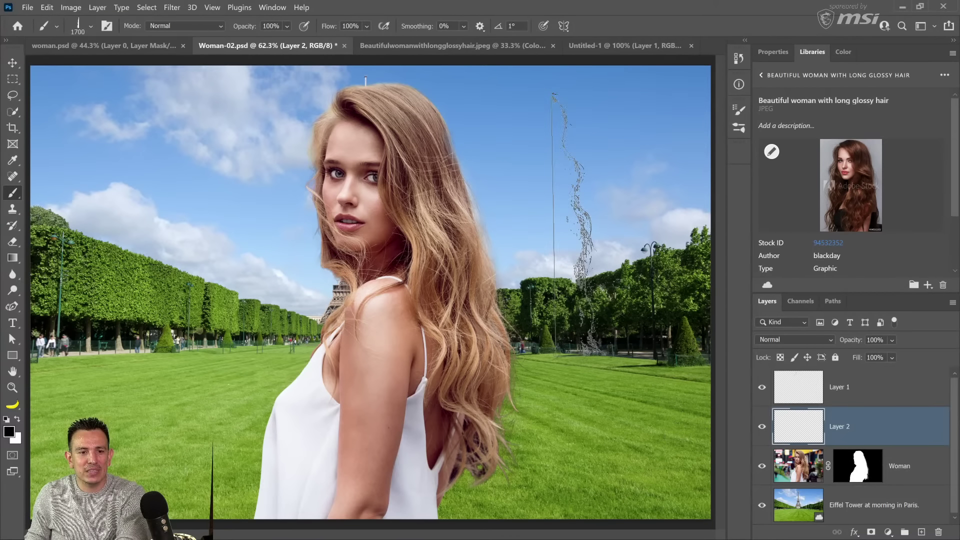
pyautogui.press('Right')
pyautogui.press('Right')
pyautogui.press('Right')
pyautogui.press('Right')
pyautogui.press('Right')
pyautogui.press('Right')
pyautogui.press('Right')
pyautogui.press('Right')
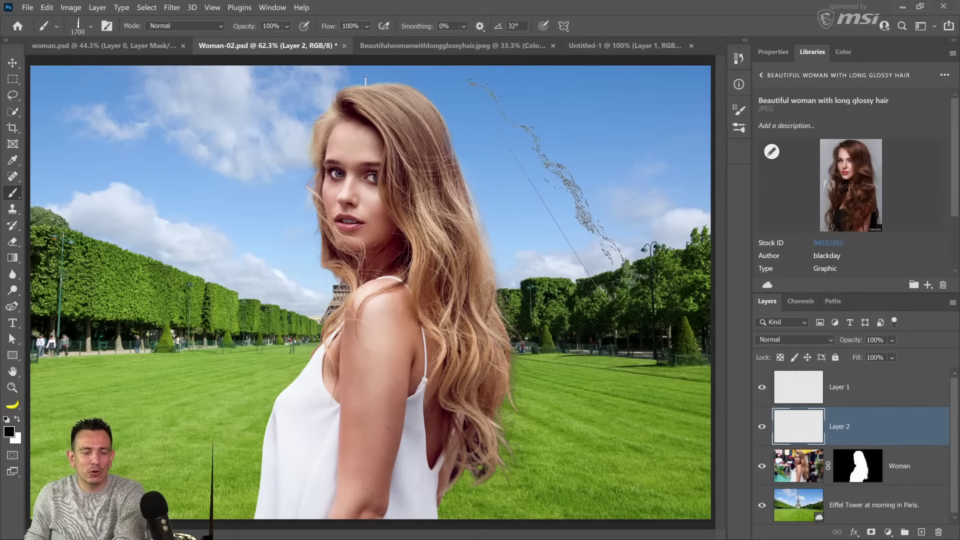
# - Stamp the Hair brush once in black over the sky beside the woman and rotate its tip to 4°
pyautogui.click(550, 190)
pyautogui.press('Right')
pyautogui.press('Right')
pyautogui.press('Right')
pyautogui.press('Right')
pyautogui.press('Right')
pyautogui.press('Right')
pyautogui.press('Right')
pyautogui.press('Right')
pyautogui.press('Right')
pyautogui.press('Right')
pyautogui.press('Right')
pyautogui.press('Right')
pyautogui.press('Right')
pyautogui.press('Right')
pyautogui.press('Right')
pyautogui.press('Right')
pyautogui.press('Right')
pyautogui.press('Right')
pyautogui.press('Right')
pyautogui.press('Right')
pyautogui.press('Right')
pyautogui.press('Right')
pyautogui.press('Right')
pyautogui.press('Right')
pyautogui.press('Right')
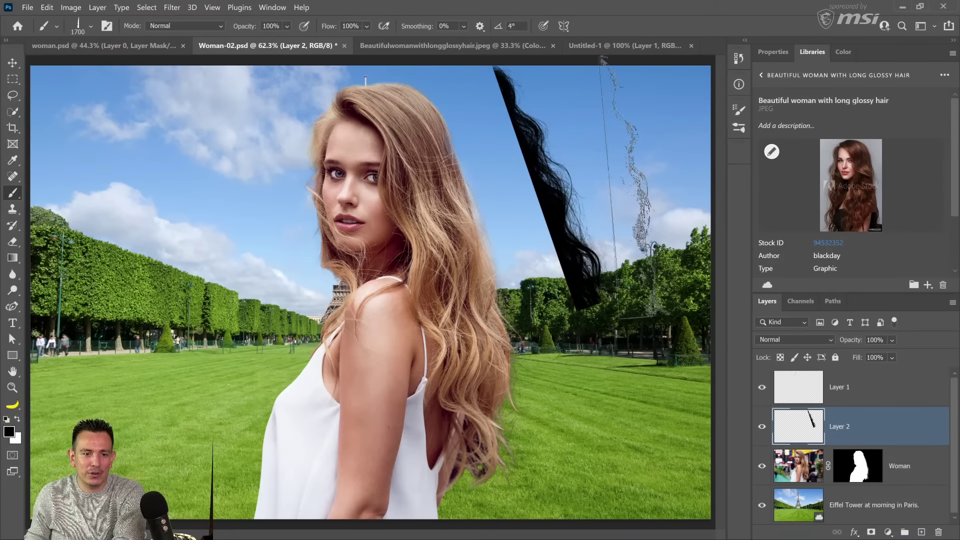
# - Add another Hair brush stamp farther from the woman in the sky and rotate the tip to -31°
pyautogui.click(627, 193)
pyautogui.press('Right')
pyautogui.press('Right')
pyautogui.press('Right')
pyautogui.press('Right')
pyautogui.press('Right')
pyautogui.press('Right')
pyautogui.press('Right')
pyautogui.press('Right')
pyautogui.press('Right')
pyautogui.press('Right')
pyautogui.press('Right')
pyautogui.press('Right')
pyautogui.press('Right')
pyautogui.press('Right')
pyautogui.press('Right')
pyautogui.press('Right')
pyautogui.press('Right')
pyautogui.press('Right')
pyautogui.press('Right')
pyautogui.press('Right')
pyautogui.press('Right')
pyautogui.press('Right')
pyautogui.press('Right')
pyautogui.press('Right')
pyautogui.press('Right')
pyautogui.press('Right')
pyautogui.press('Right')
pyautogui.press('Right')
pyautogui.press('Right')
pyautogui.press('Right')
pyautogui.press('Right')
pyautogui.press('Right')
pyautogui.press('Right')
pyautogui.press('Right')
pyautogui.press('Right')
pyautogui.press('Right')
pyautogui.press('Right')
pyautogui.press('Right')
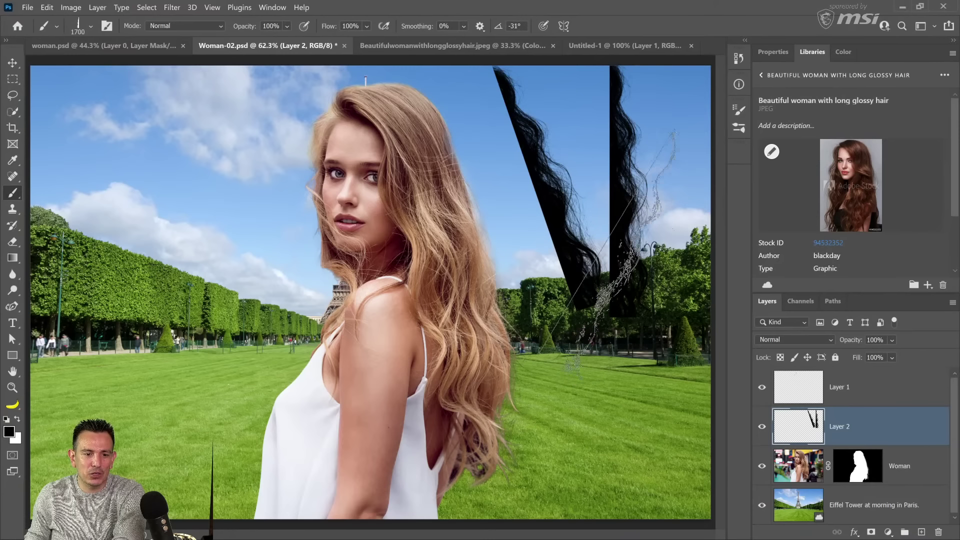
# - Make two more test stamps, rotating the Hair brush tip to 11° between them, and delete the layer holding all test stamps
pyautogui.click(606, 251)
pyautogui.press('Left')
pyautogui.press('Left')
pyautogui.press('Left')
pyautogui.press('Left')
pyautogui.press('Left')
pyautogui.press('Left')
pyautogui.press('Left')
pyautogui.press('Left')
pyautogui.press('Left')
pyautogui.press('Left')
pyautogui.press('Left')
pyautogui.press('Left')
pyautogui.press('Left')
pyautogui.press('Left')
pyautogui.press('Left')
pyautogui.press('Left')
pyautogui.press('Left')
pyautogui.press('Left')
pyautogui.press('Left')
pyautogui.press('Left')
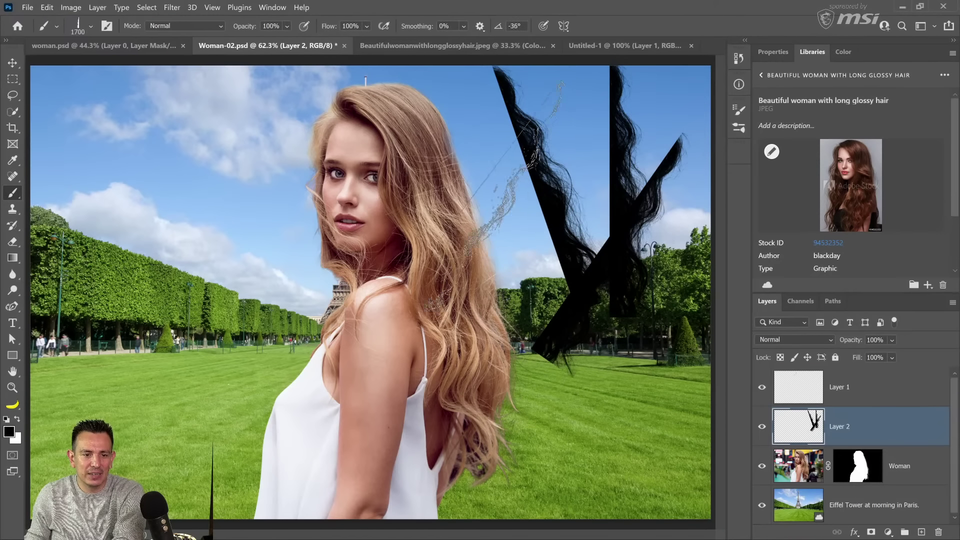
pyautogui.press('Left')
pyautogui.press('Left')
pyautogui.press('Left')
pyautogui.press('Left')
pyautogui.press('Left')
pyautogui.press('Left')
pyautogui.click(492, 201)
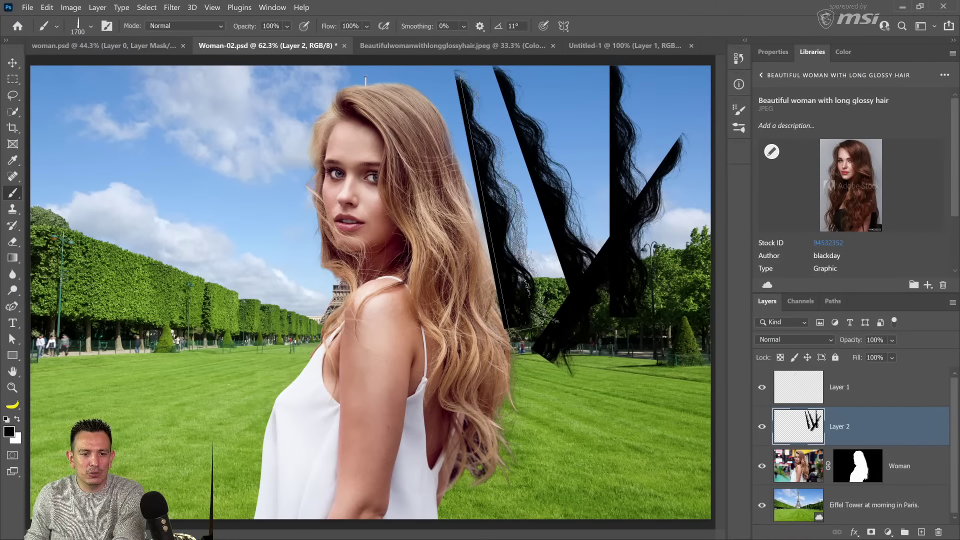
pyautogui.moveTo(857, 431); pyautogui.dragTo(939, 532)
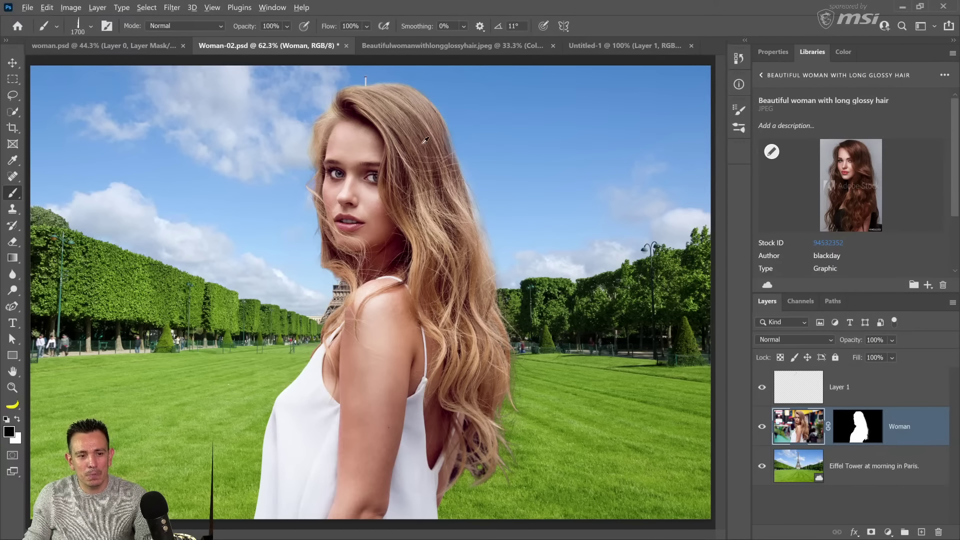
# - Try to stamp the Hair brush in a sampled hair colour along the hair's outer edge on the Woman layer
pyautogui.keyDown('alt'); pyautogui.click(452, 159); pyautogui.keyUp('alt')
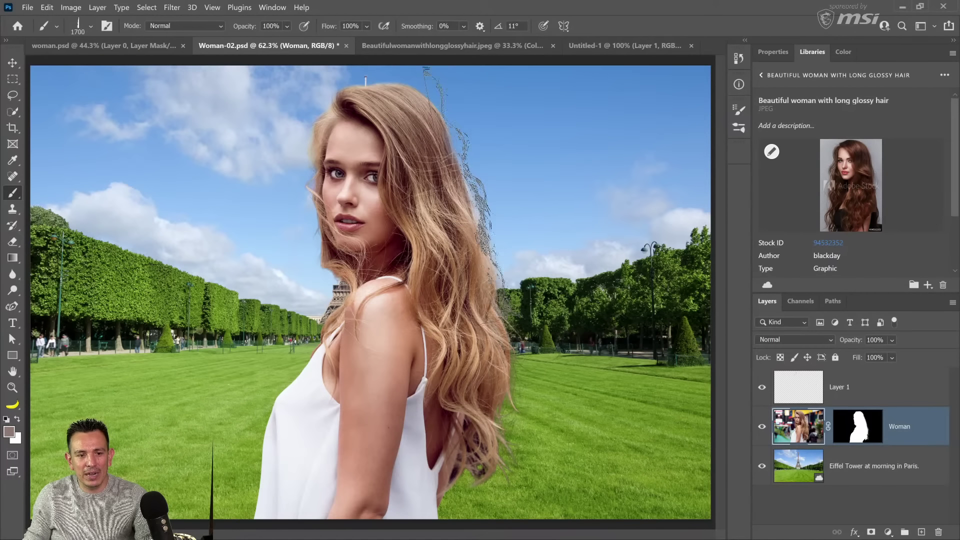
pyautogui.moveTo(463, 210); pyautogui.dragTo(487, 215)
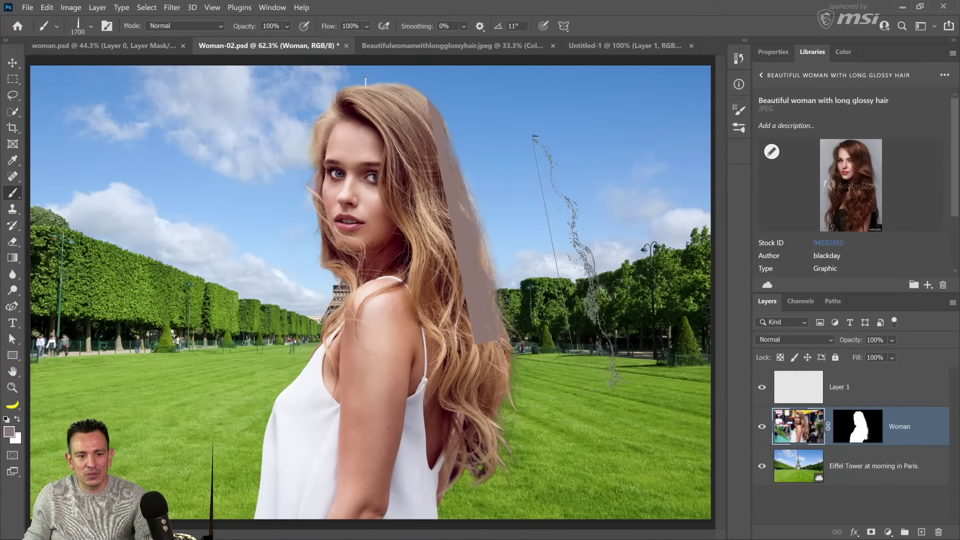
pyautogui.hotkey('ctrl', 'z')
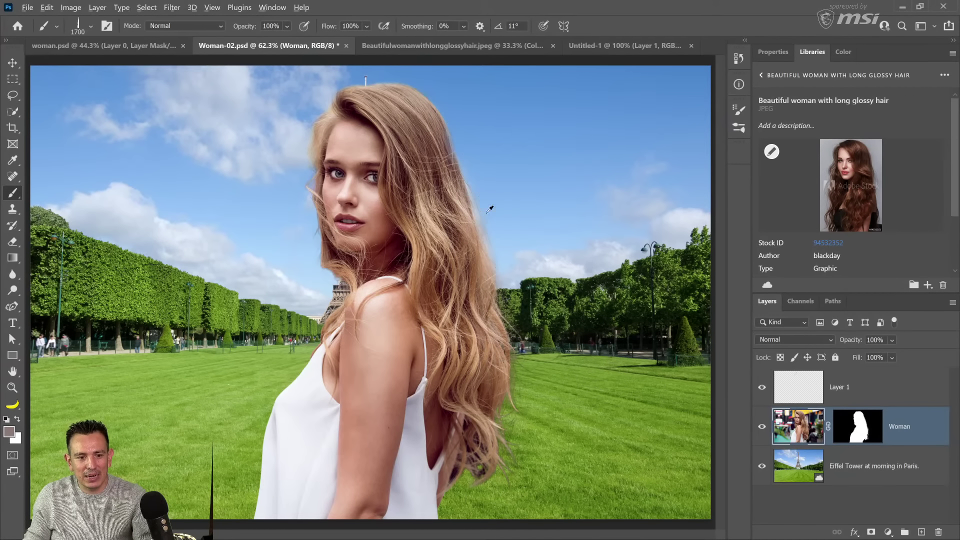
# - Sample a lighter hair colour and stamp the Hair brush along the hair's outer edge on Layer 1
pyautogui.keyDown('alt'); pyautogui.click(457, 208); pyautogui.keyUp('alt')
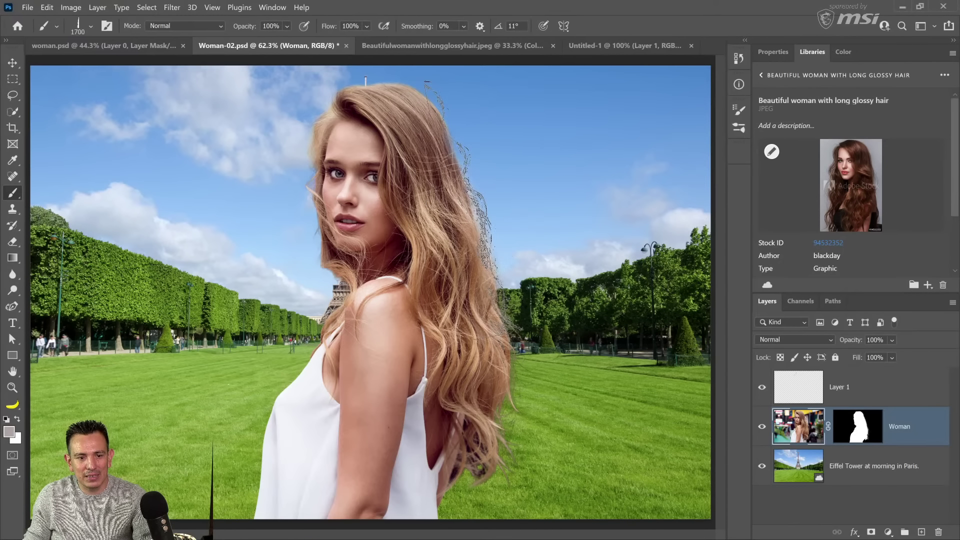
pyautogui.click(474, 235)
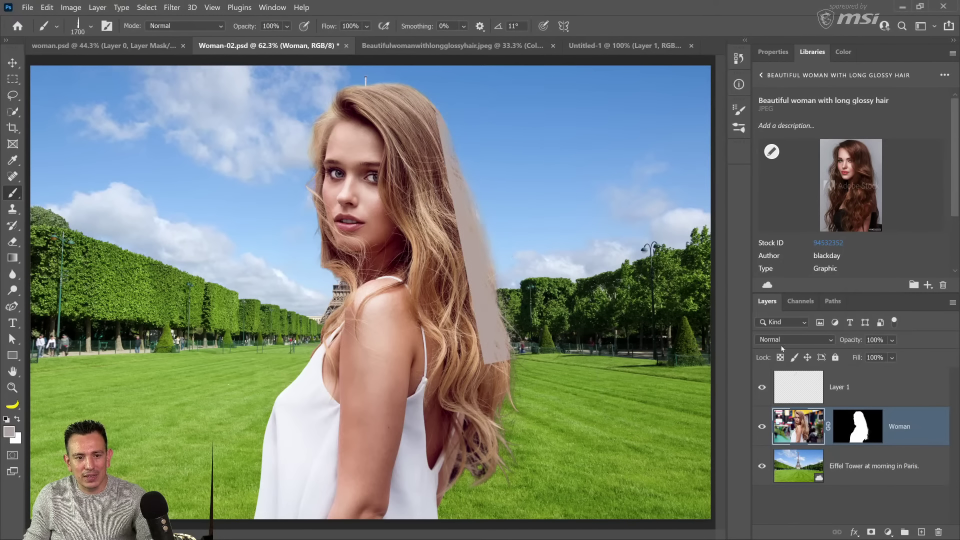
pyautogui.hotkey('ctrl', 'z')
pyautogui.click(810, 394)
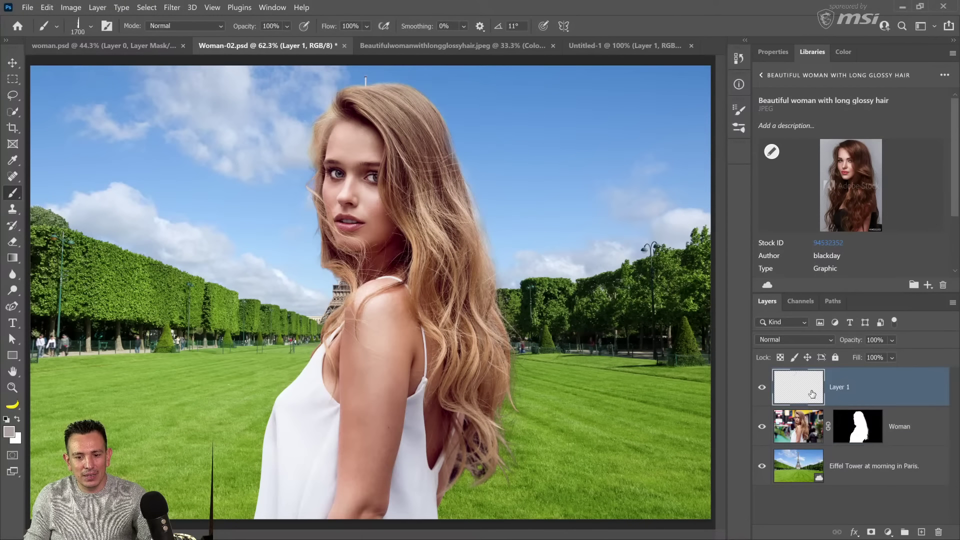
pyautogui.click(474, 230)
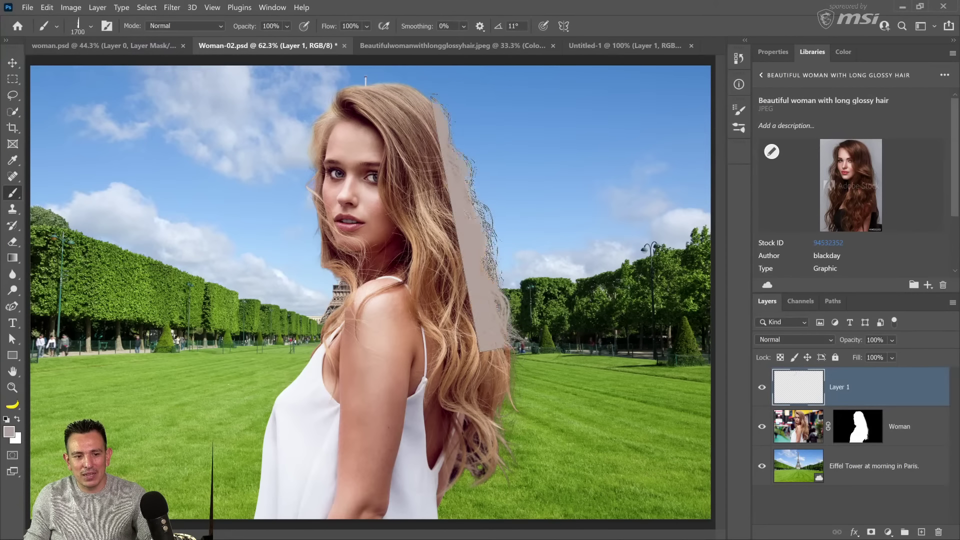
# - Move Layer 1 beneath the Woman layer and stamp the Hair brush on it in a dark brown sampled from the hair
pyautogui.moveTo(811, 389); pyautogui.dragTo(807, 432)
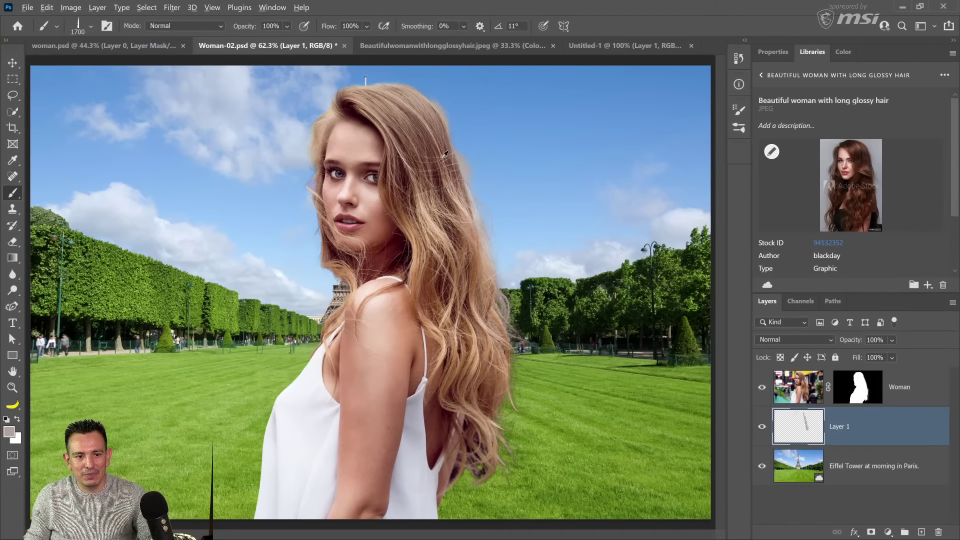
pyautogui.keyDown('alt'); pyautogui.click(437, 174); pyautogui.keyUp('alt')
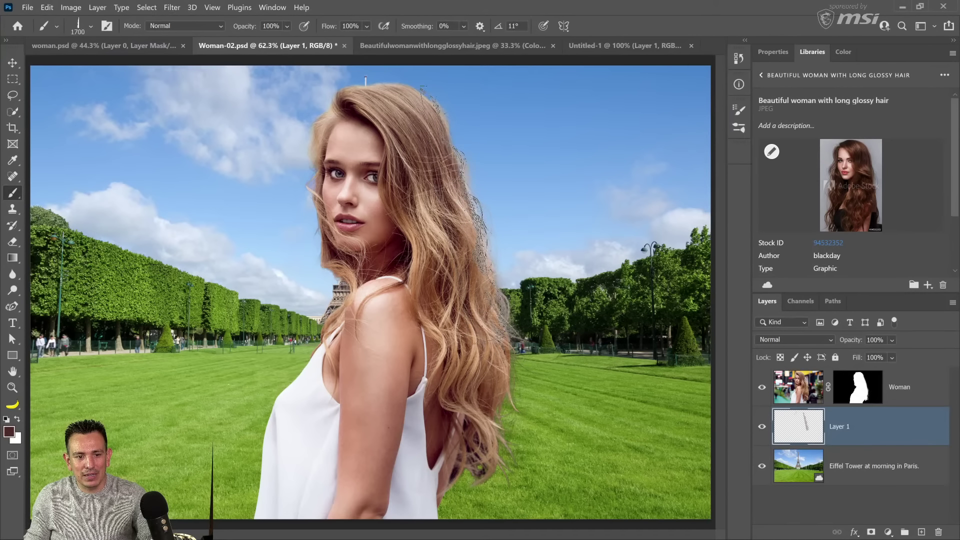
pyautogui.click(460, 189)
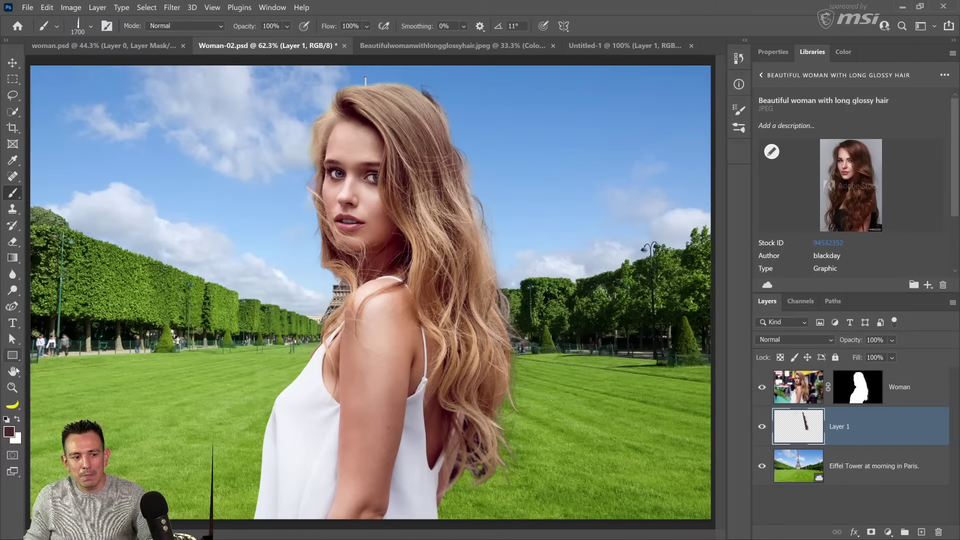
# - Examine the hair edge up close at 400%, comparing it with Layer 1 hidden and shown
pyautogui.press('z')
pyautogui.moveTo(485, 215); pyautogui.dragTo(482, 216)
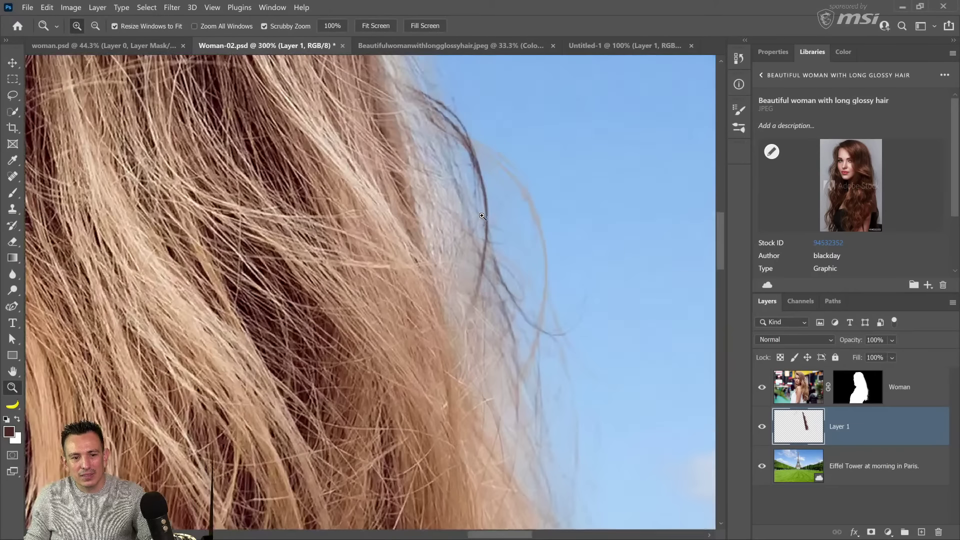
pyautogui.moveTo(506, 265); pyautogui.dragTo(514, 372)
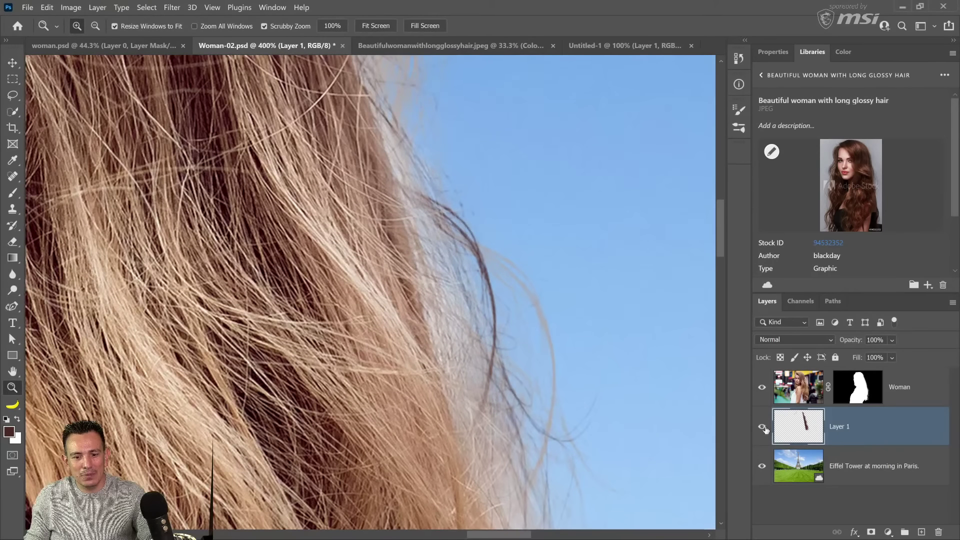
pyautogui.click(763, 427)
pyautogui.click(762, 427)
pyautogui.click(762, 428)
pyautogui.click(763, 428)
pyautogui.click(762, 427)
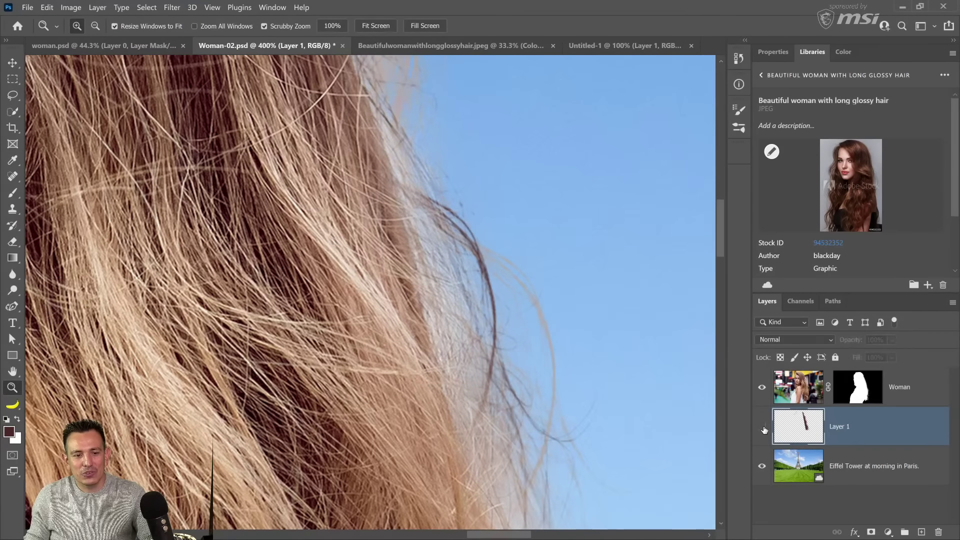
pyautogui.click(763, 427)
pyautogui.click(763, 428)
pyautogui.click(762, 428)
pyautogui.click(762, 428)
pyautogui.click(762, 427)
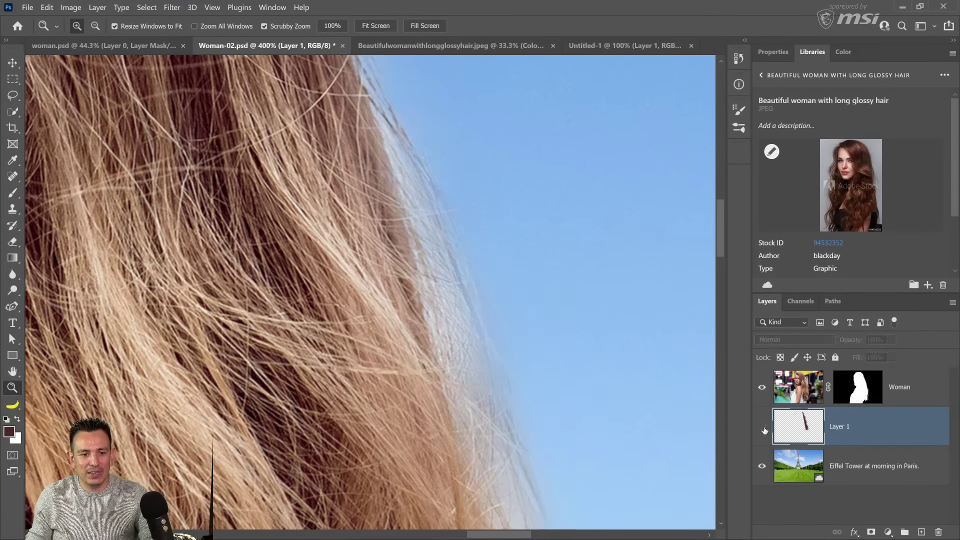
pyautogui.click(762, 428)
pyautogui.click(763, 428)
pyautogui.click(763, 427)
pyautogui.click(762, 428)
pyautogui.click(762, 427)
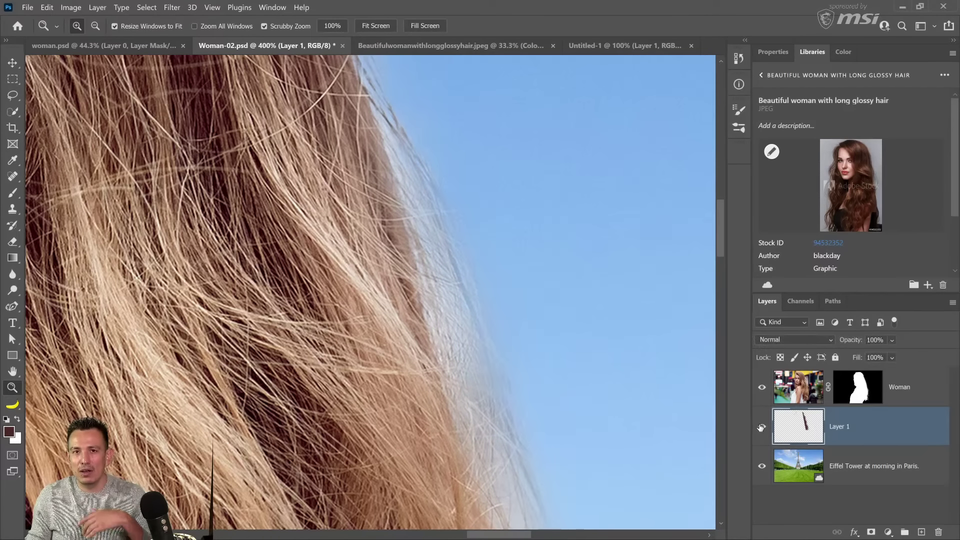
pyautogui.click(761, 428)
pyautogui.click(760, 427)
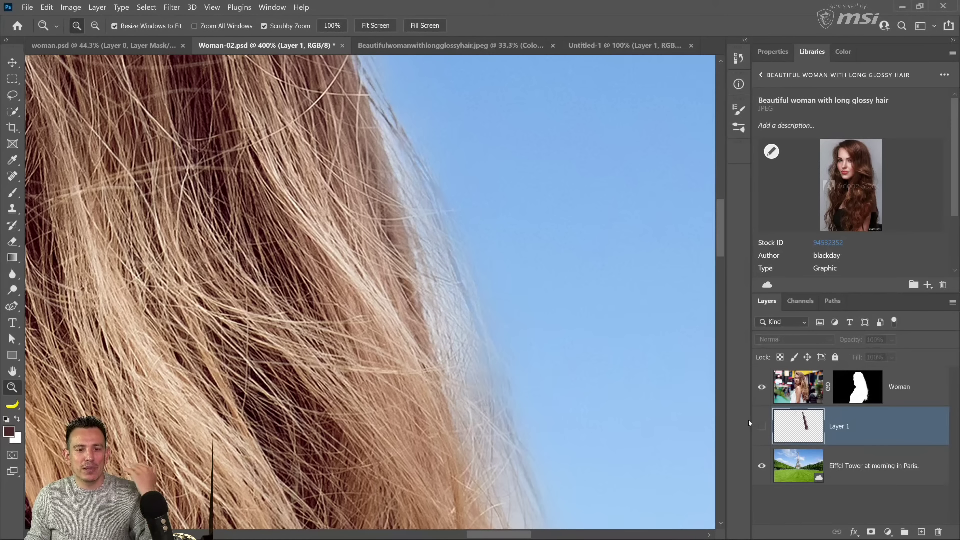
pyautogui.click(756, 432)
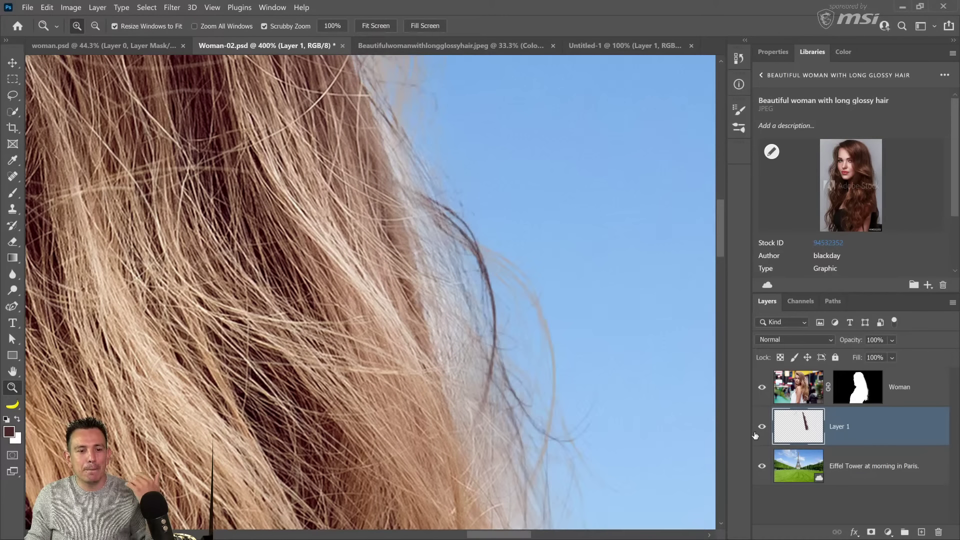
# - Add a white layer mask to Layer 1 and activate the Brush tool
pyautogui.keyDown('alt'); pyautogui.click(623, 344); pyautogui.keyUp('alt')
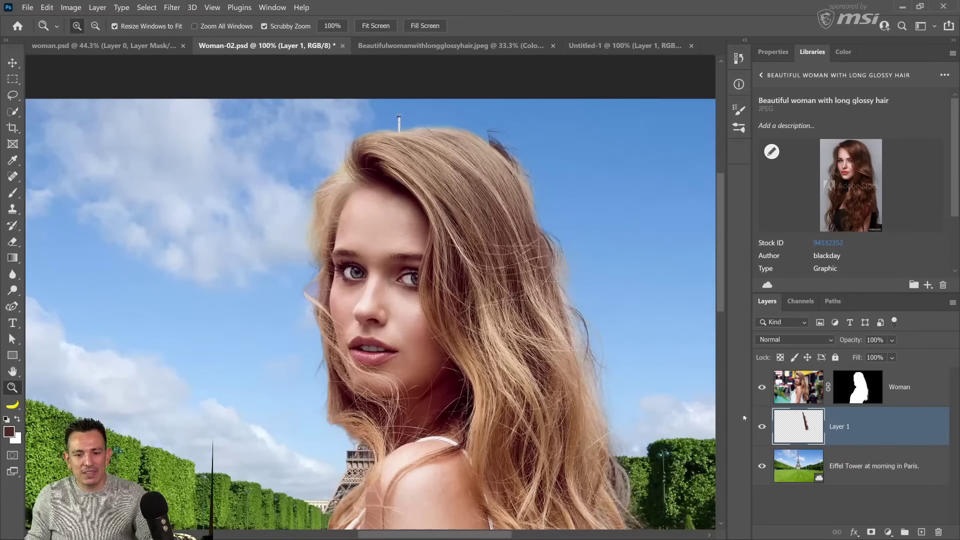
pyautogui.hotkey('ctrl', 't')
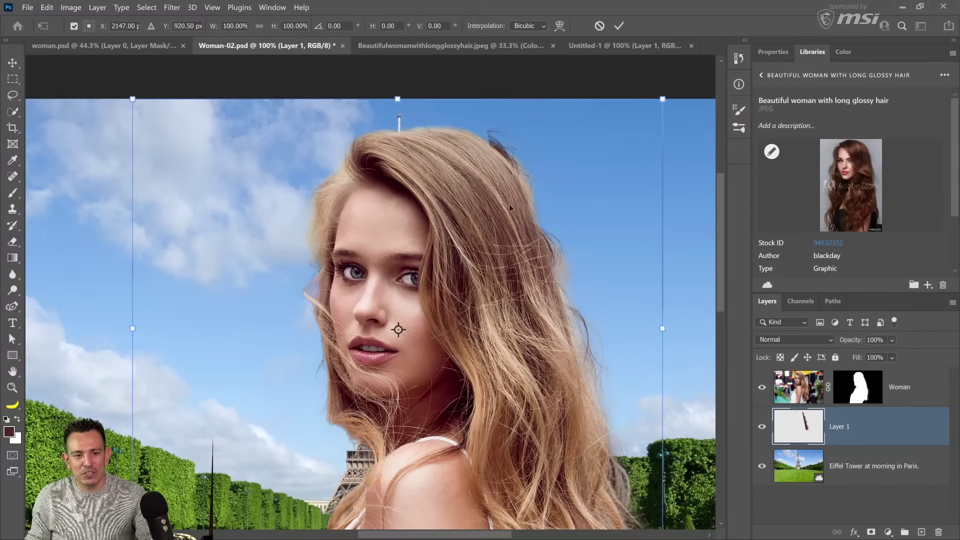
pyautogui.press('Return')
pyautogui.press('z')
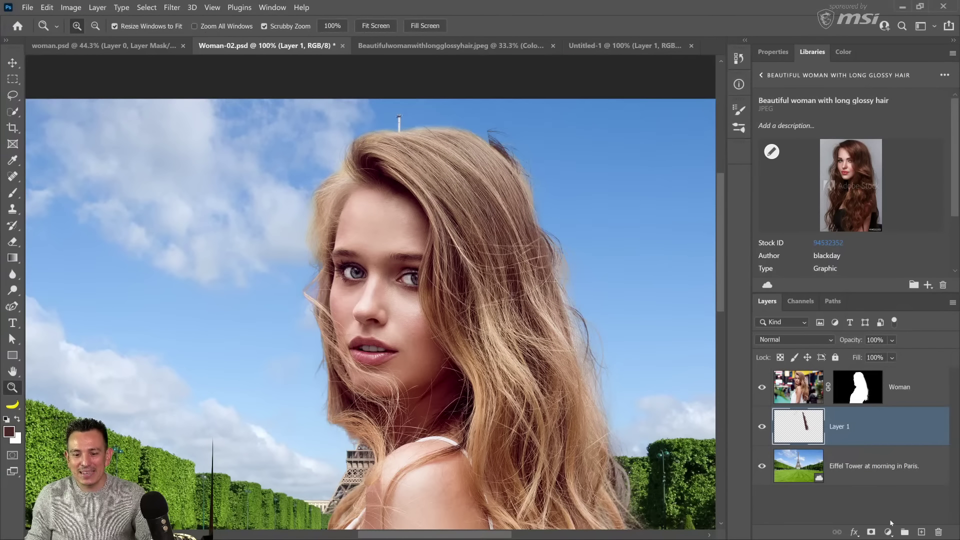
pyautogui.click(871, 532)
pyautogui.press('b')
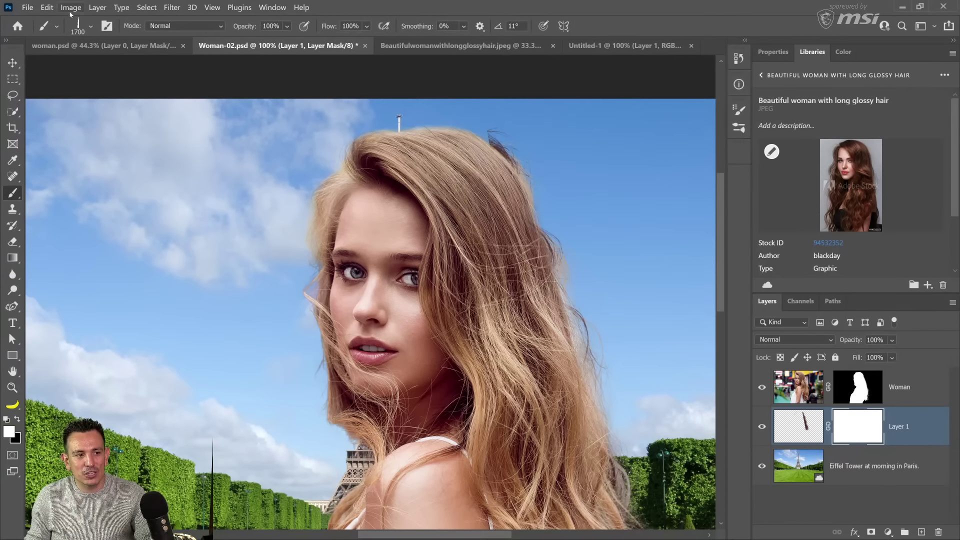
# - Choose the Soft Round tip for the Dodge tool and reduce its size to 150 px
pyautogui.click(91, 26)
pyautogui.press('o')
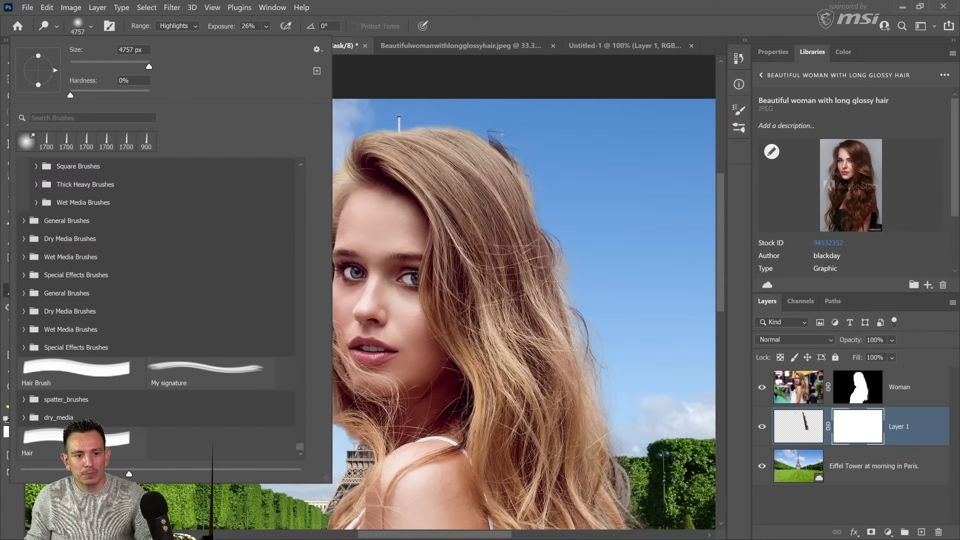
pyautogui.scroll(2, 95, 277)
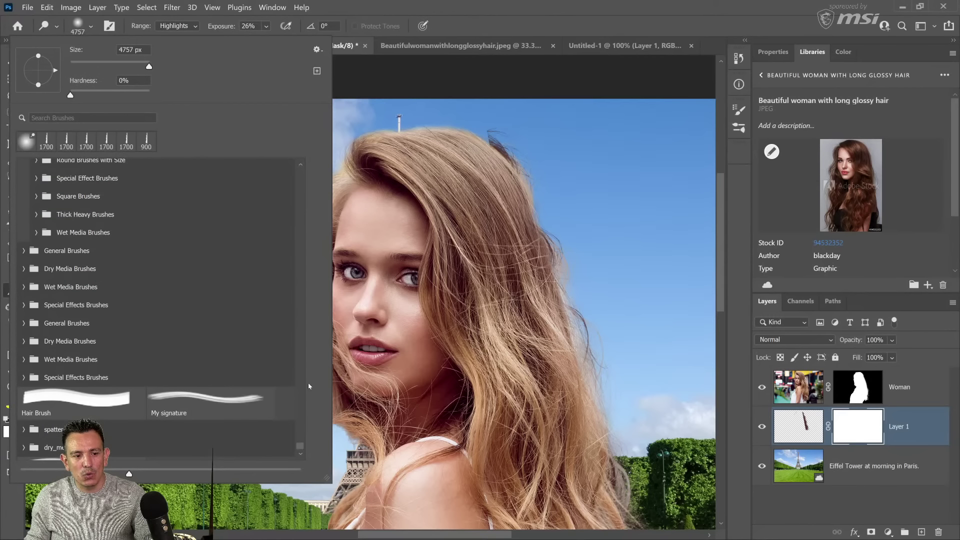
pyautogui.moveTo(302, 446); pyautogui.dragTo(294, 160)
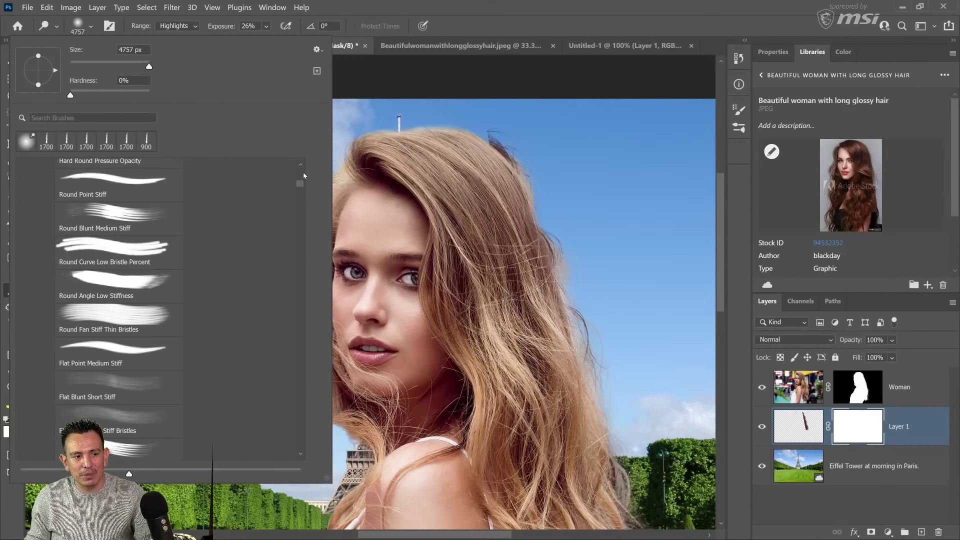
pyautogui.scroll(10, 303, 175)
pyautogui.click(126, 370)
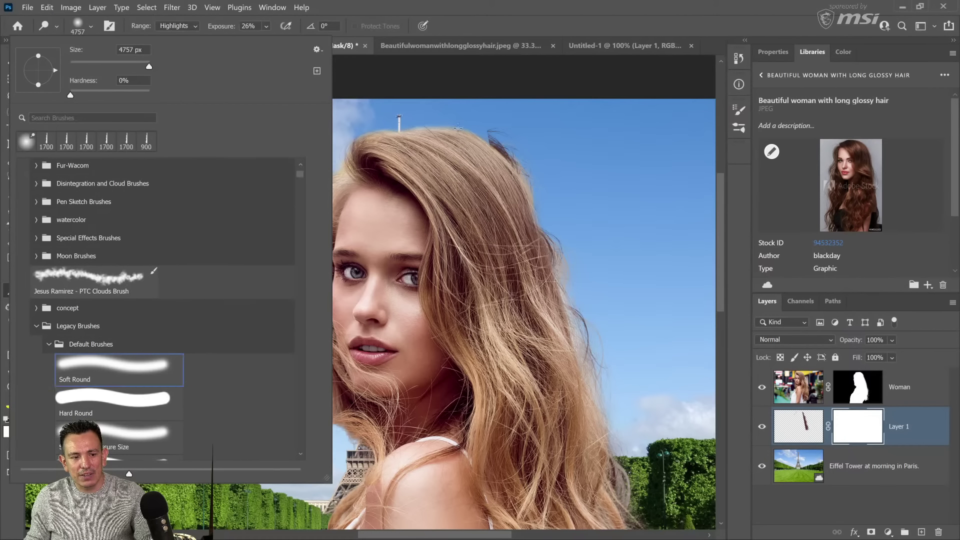
pyautogui.click(493, 26)
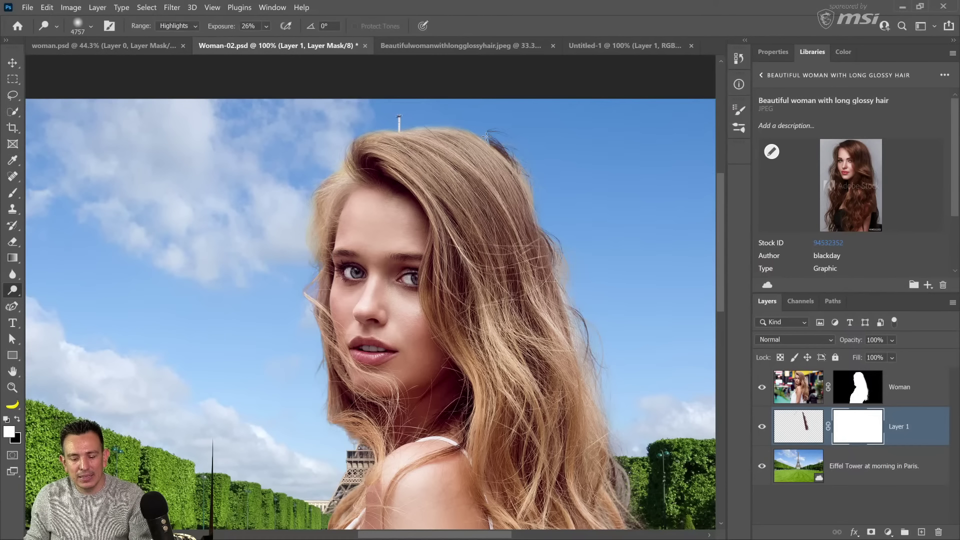
pyautogui.press('[')
pyautogui.press('[')
pyautogui.press('[')
pyautogui.press('[')
pyautogui.press('[')
pyautogui.press('[')
pyautogui.press('[')
pyautogui.press('[')
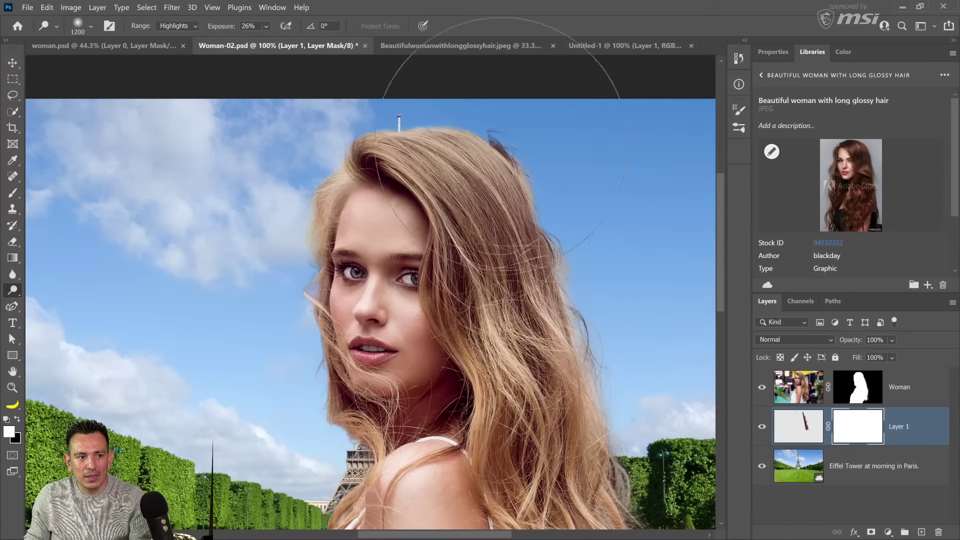
# - Mask the stray dark hair above the crown on Layer 1 in black with a 55 px Soft Round brush, checking with the layer hidden and shown
pyautogui.press('x')
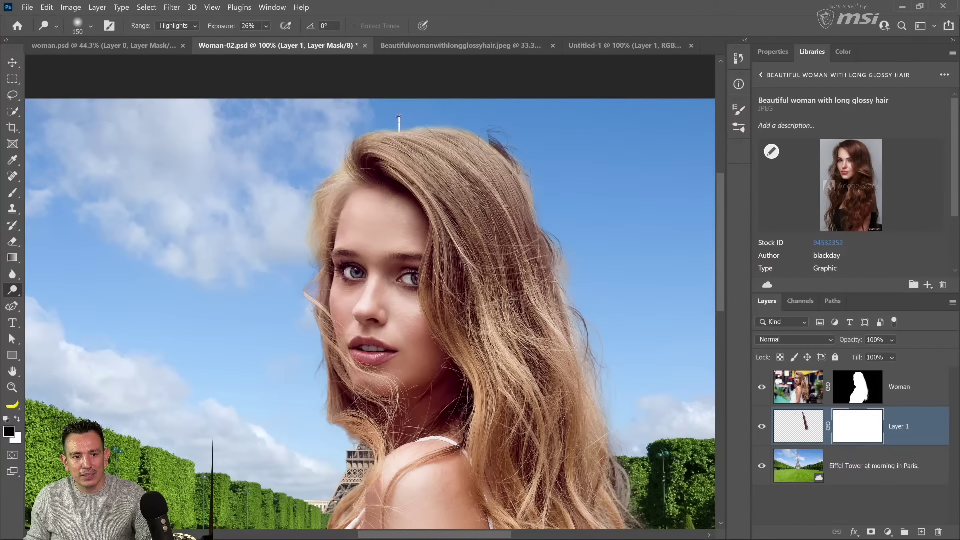
pyautogui.click(14, 194)
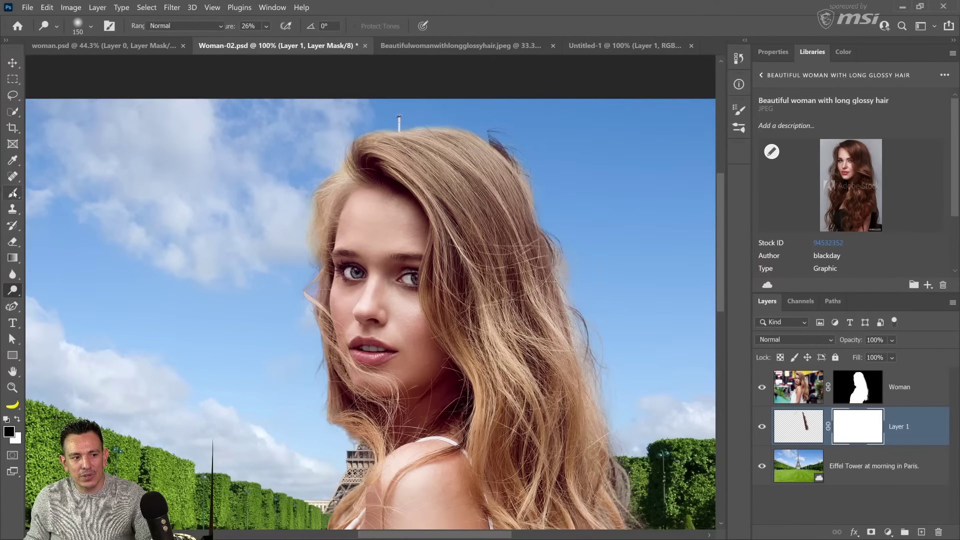
pyautogui.click(91, 25)
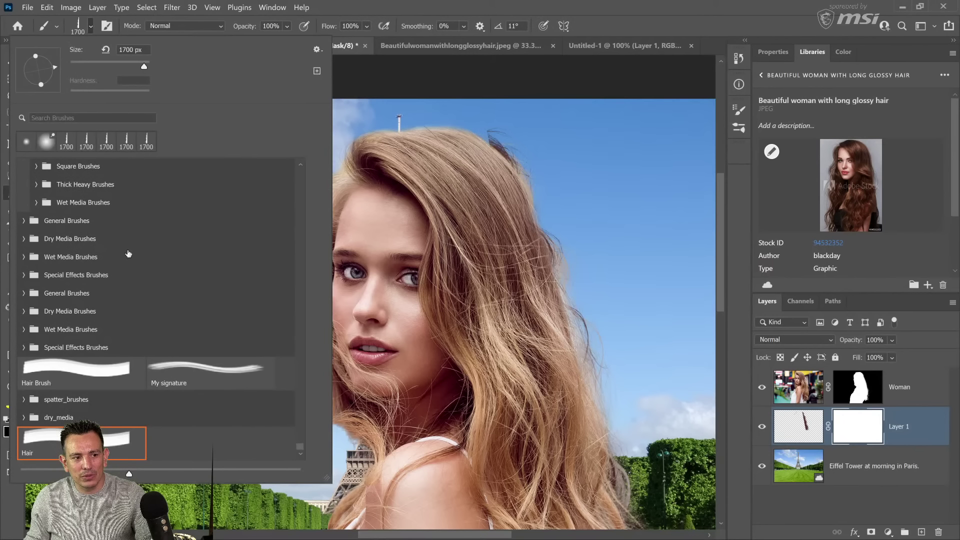
pyautogui.click(27, 143)
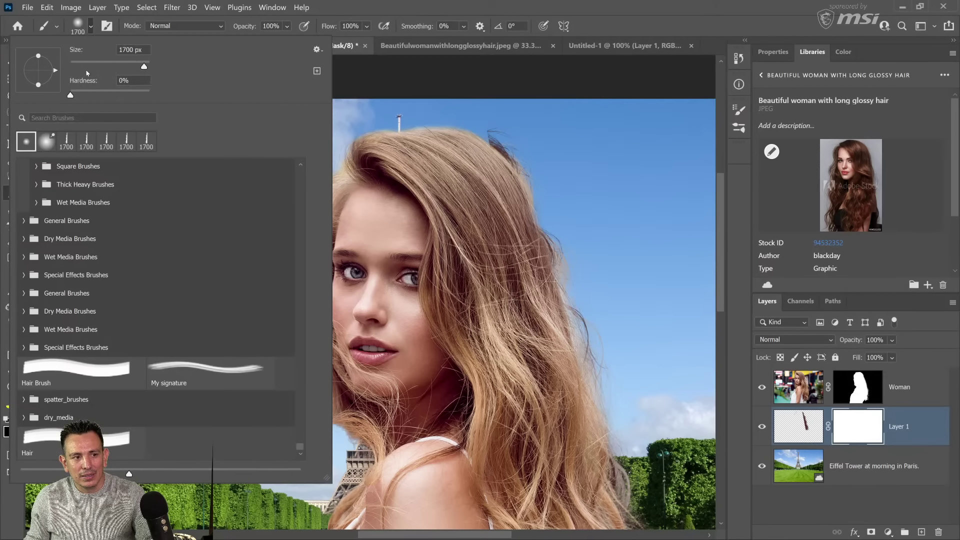
pyautogui.click(92, 65)
pyautogui.click(344, 10)
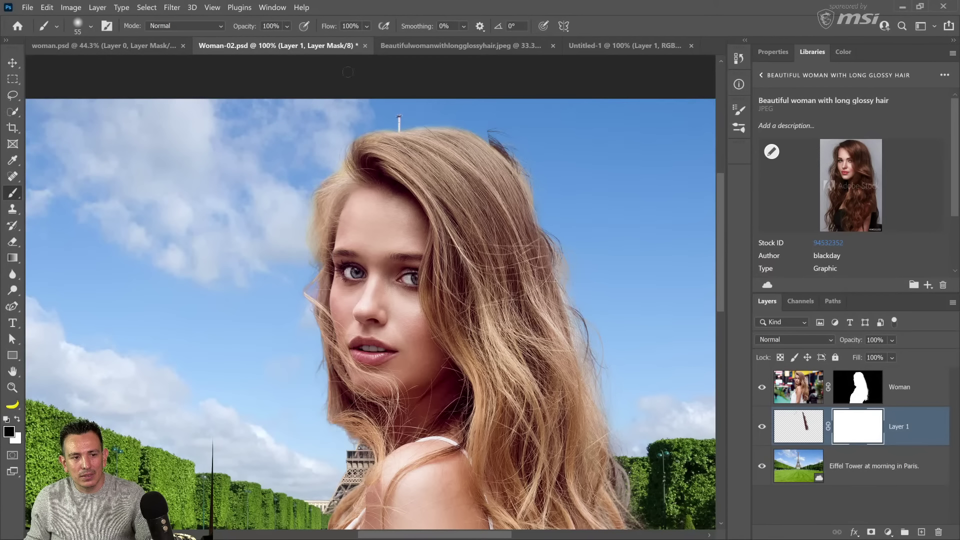
pyautogui.moveTo(490, 130); pyautogui.dragTo(502, 138)
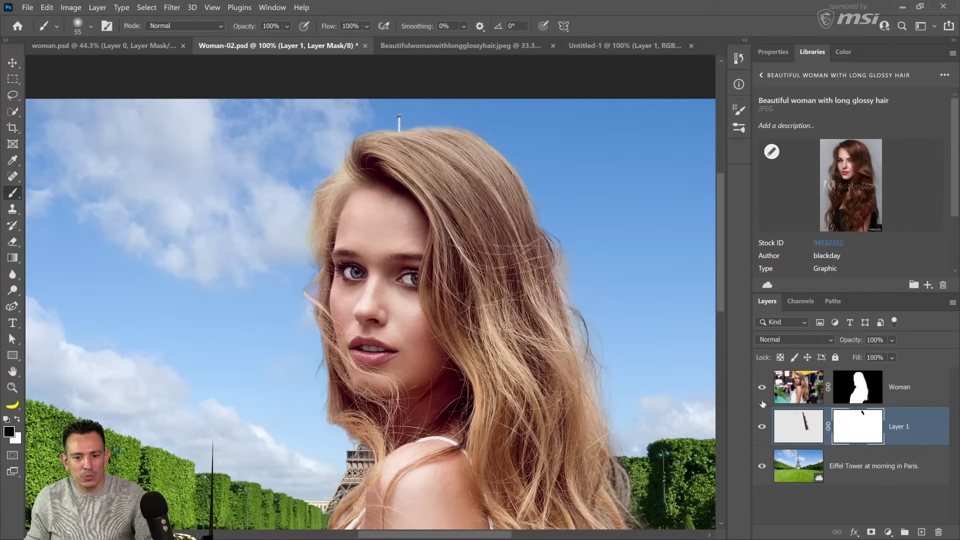
pyautogui.click(766, 436)
pyautogui.click(765, 436)
pyautogui.click(764, 436)
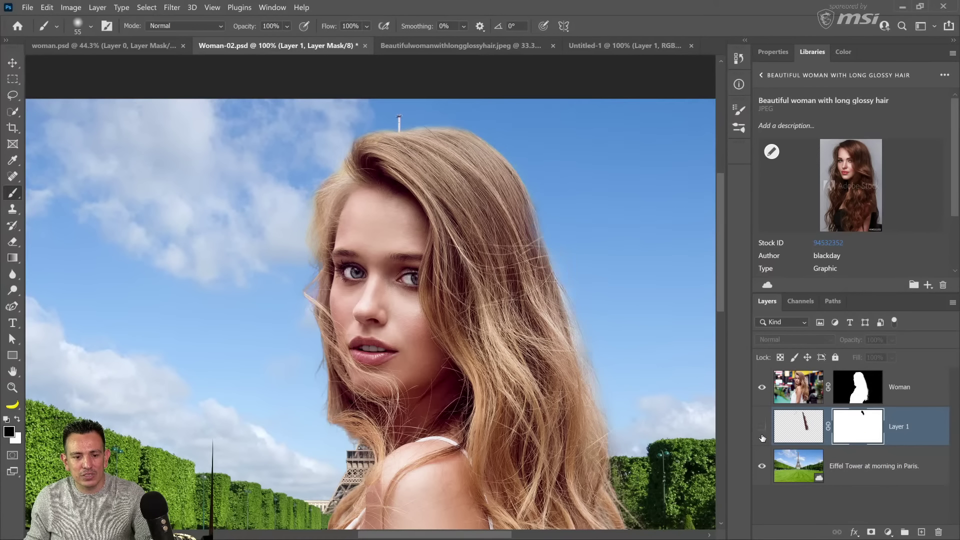
pyautogui.click(764, 437)
# - Target Layer 1's pixels instead of its mask and choose the Hair brush tip at 500 px
pyautogui.click(778, 426)
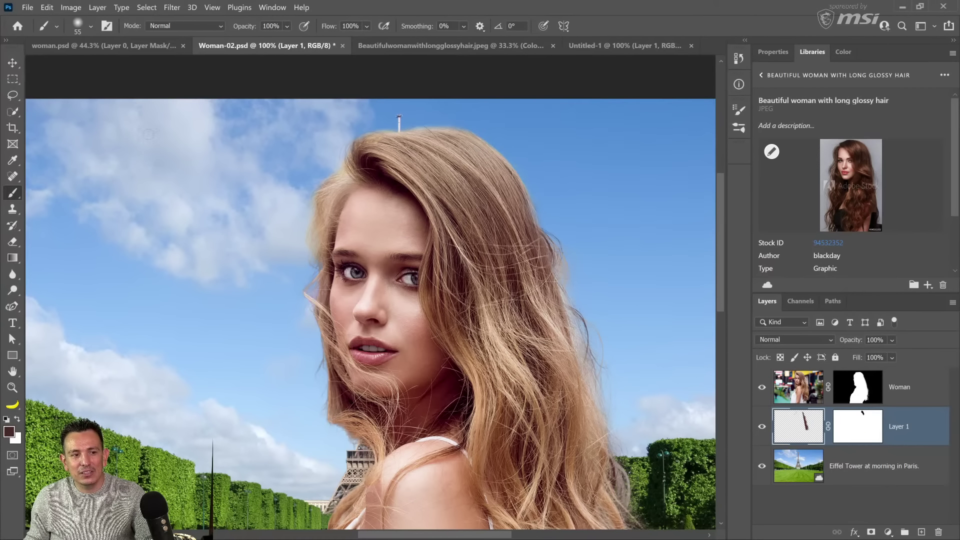
pyautogui.click(91, 27)
pyautogui.click(71, 142)
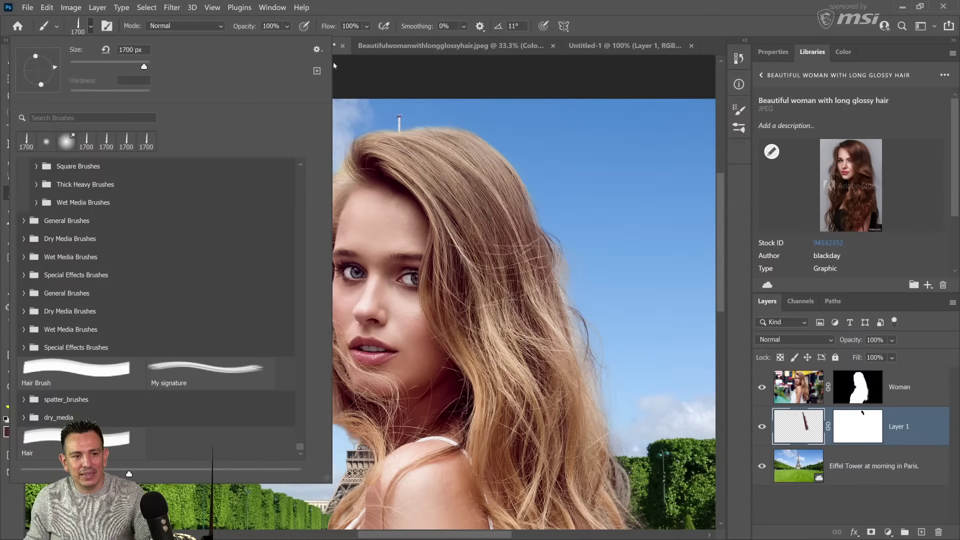
pyautogui.click(488, 7)
pyautogui.press('[')
pyautogui.press('[')
pyautogui.press('[')
pyautogui.press('[')
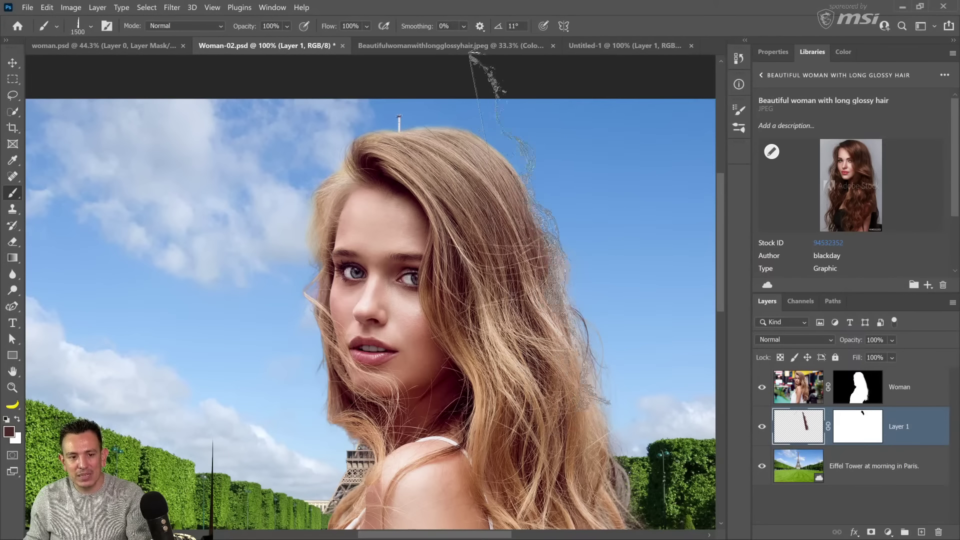
pyautogui.press('[')
pyautogui.press('[')
pyautogui.press('[')
pyautogui.press('[')
pyautogui.press('[')
pyautogui.press('[')
pyautogui.press('[')
pyautogui.press('[')
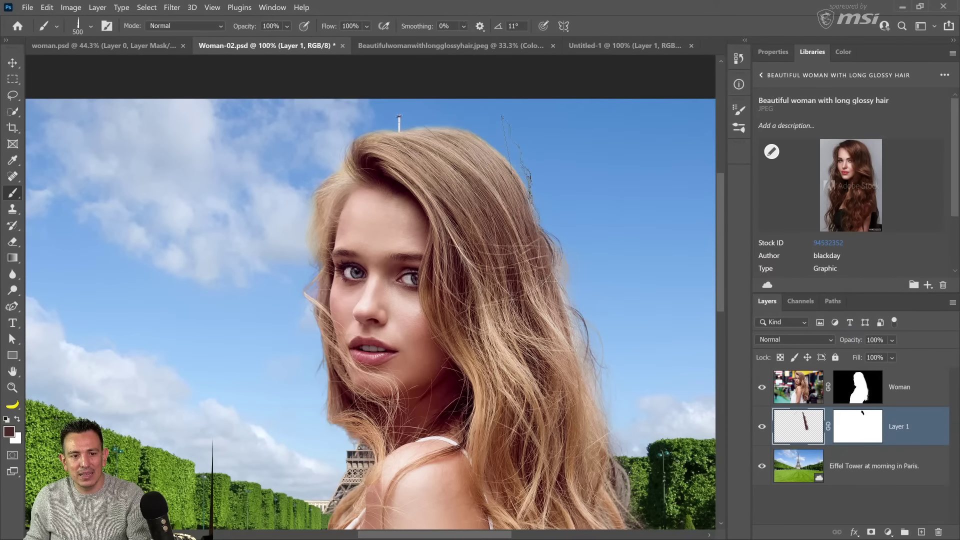
# - Rotate the Hair brush tip to 9° and stamp it on Layer 1 behind the outer hair edge, level with the shoulder
pyautogui.press('Left')
pyautogui.press('Left')
pyautogui.press('Left')
pyautogui.press('Left')
pyautogui.press('Left')
pyautogui.press('Left')
pyautogui.press('Left')
pyautogui.press('Left')
pyautogui.press('Left')
pyautogui.press('Left')
pyautogui.press('Left')
pyautogui.press('Left')
pyautogui.press('Left')
pyautogui.press('Left')
pyautogui.press('Left')
pyautogui.press('Left')
pyautogui.press('Left')
pyautogui.press('Left')
pyautogui.press('Left')
pyautogui.press('Left')
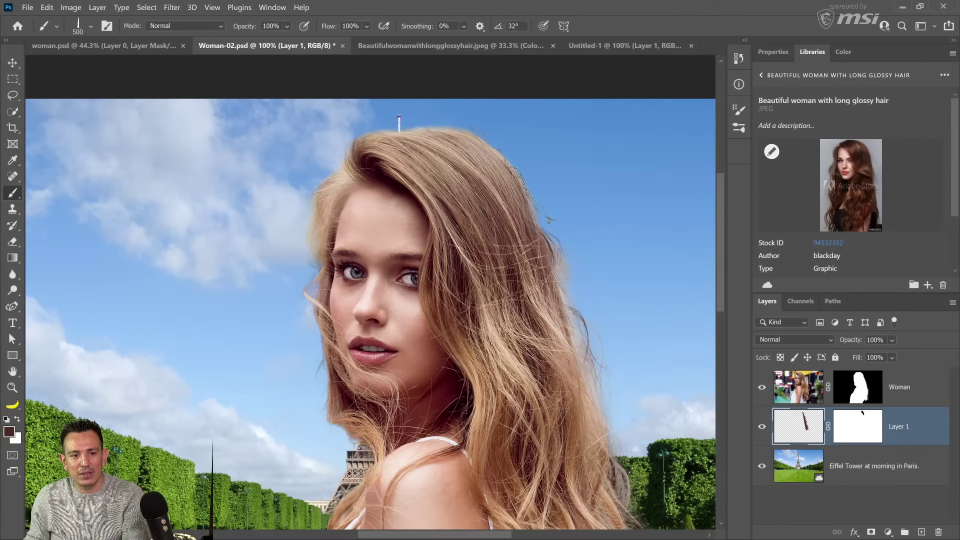
pyautogui.press('Right')
pyautogui.press('Right')
pyautogui.press('Right')
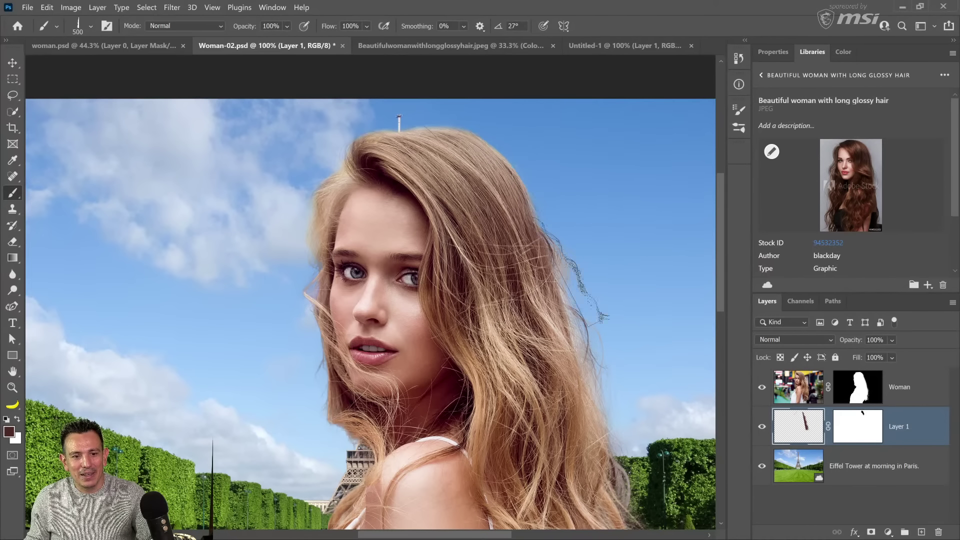
pyautogui.scroll(-2, 619, 375)
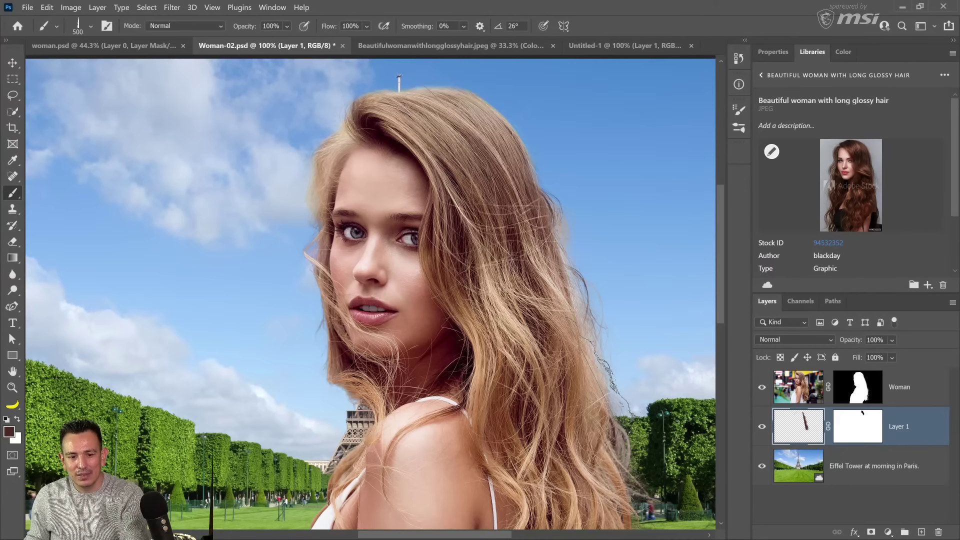
pyautogui.press('Right')
pyautogui.press('Right')
pyautogui.press('Right')
pyautogui.press('Right')
pyautogui.press('Right')
pyautogui.press('Right')
pyautogui.press('Right')
pyautogui.press('Right')
pyautogui.press('Right')
pyautogui.press('Right')
pyautogui.press('Right')
pyautogui.press('Right')
pyautogui.press('Right')
pyautogui.press('Right')
pyautogui.press('Right')
pyautogui.press('Right')
pyautogui.press('Right')
pyautogui.click(615, 388)
# - Enlarge the Hair brush to 1200 px and stamp more strands behind the long hair's outer edge, sampling a light tan from the hair
pyautogui.scroll(-2, 684, 386)
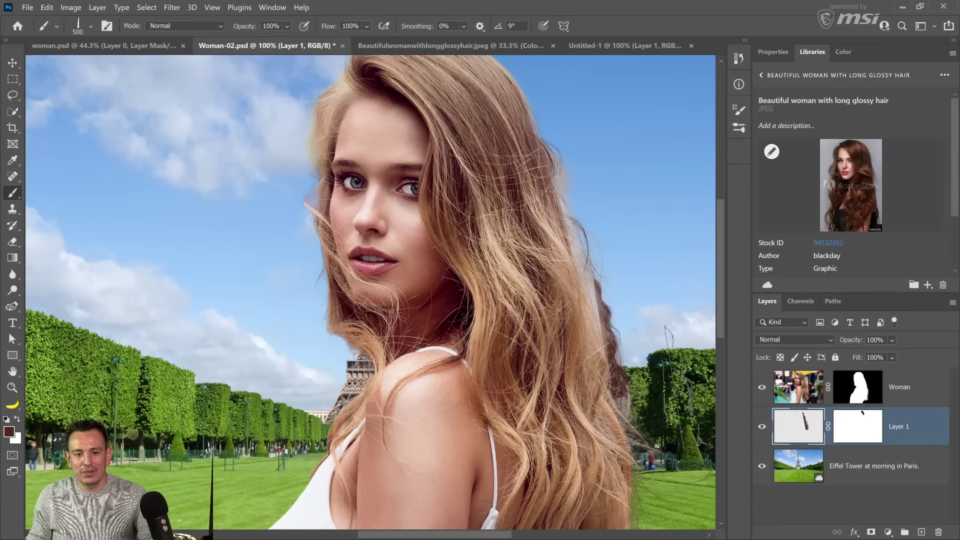
pyautogui.scroll(-1, 668, 340)
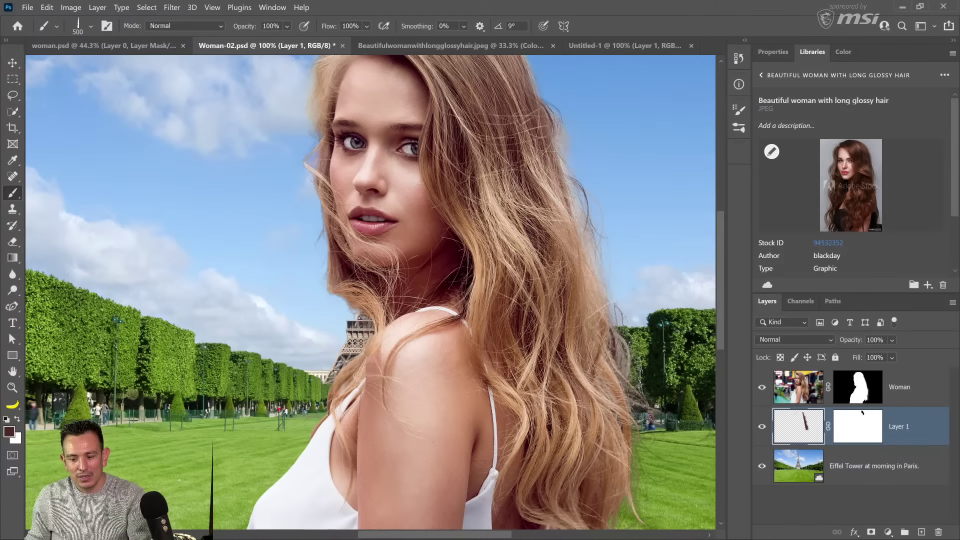
pyautogui.press(']')
pyautogui.press(']')
pyautogui.press(']')
pyautogui.press(']')
pyautogui.press(']')
pyautogui.press(']')
pyautogui.press(']')
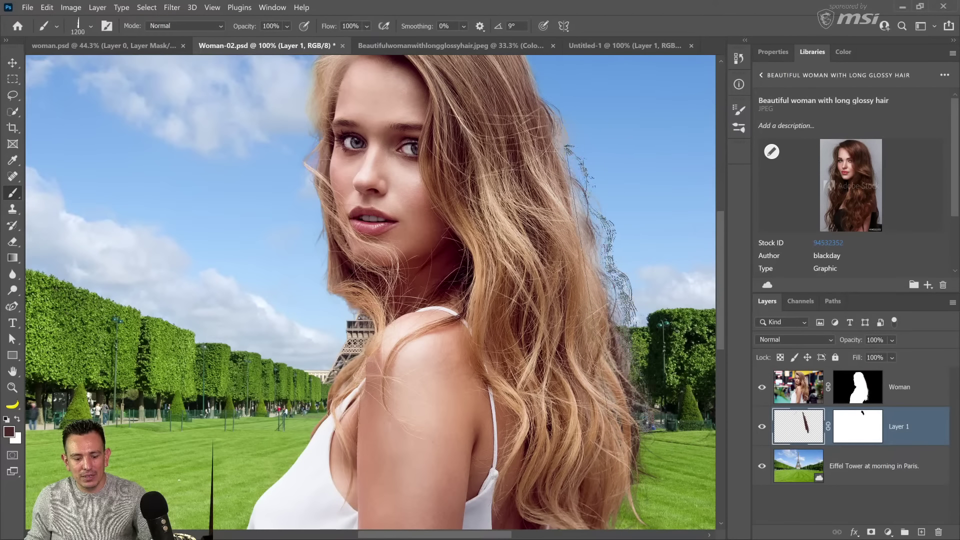
pyautogui.keyDown('alt'); pyautogui.click(596, 282); pyautogui.keyUp('alt')
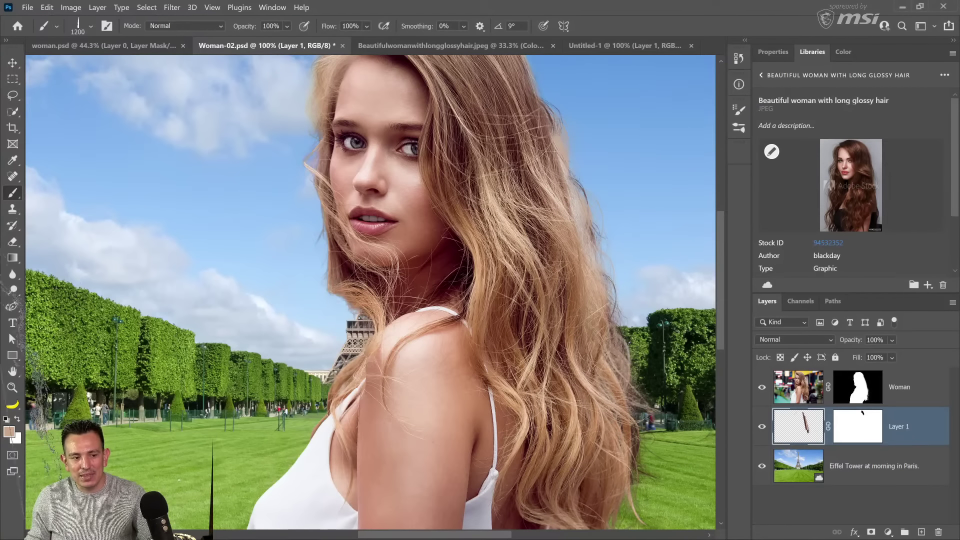
# - Inspect the strands along the hair's outer edge at 400%, hiding Layer 1 for comparison
pyautogui.press('z')
pyautogui.moveTo(622, 274); pyautogui.dragTo(599, 322)
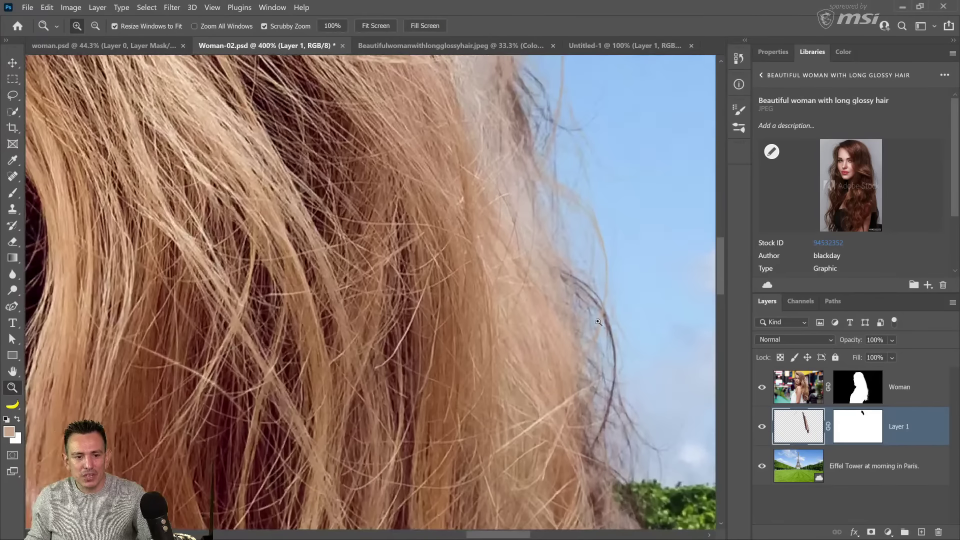
pyautogui.scroll(-2, 602, 310)
pyautogui.click(762, 428)
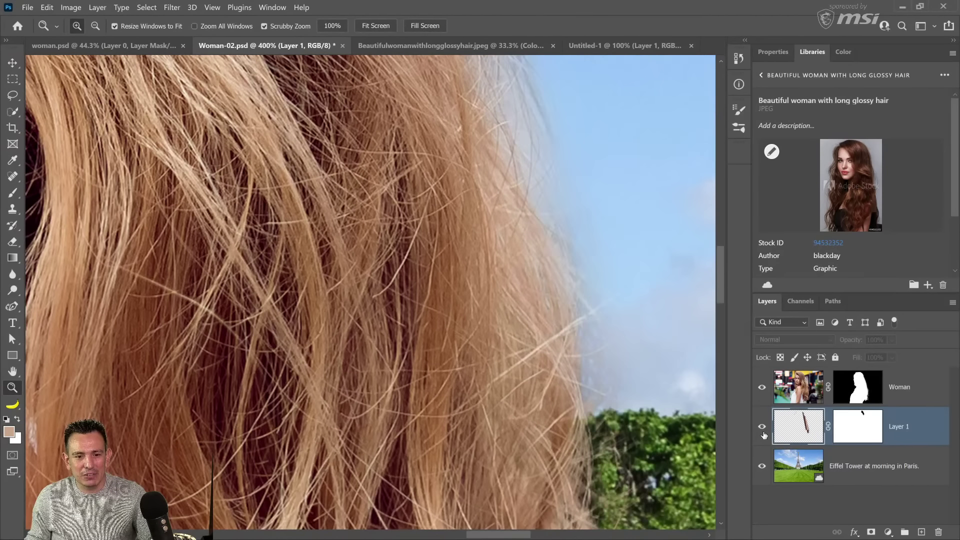
# - Make Layer 1 visible behind the woman's hair and fit the whole composite in the view
pyautogui.click(762, 428)
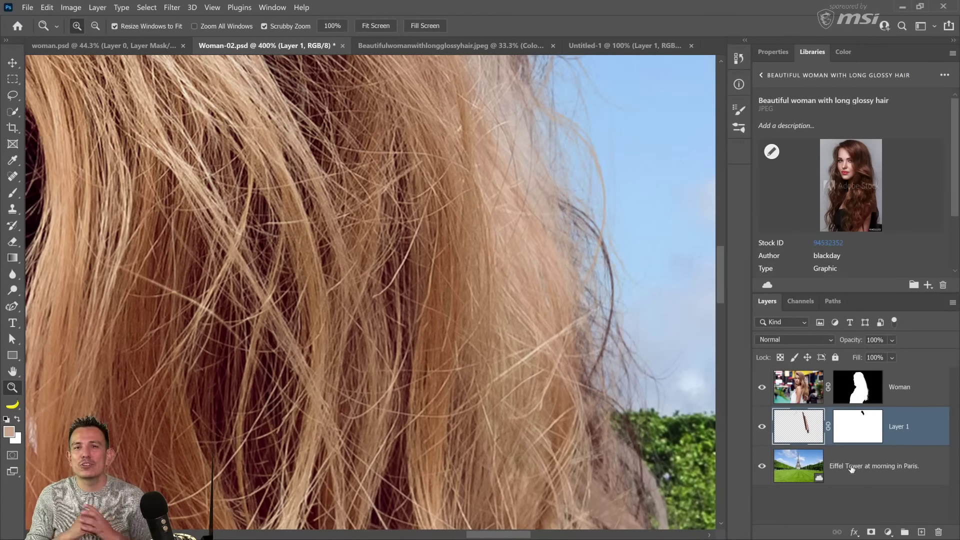
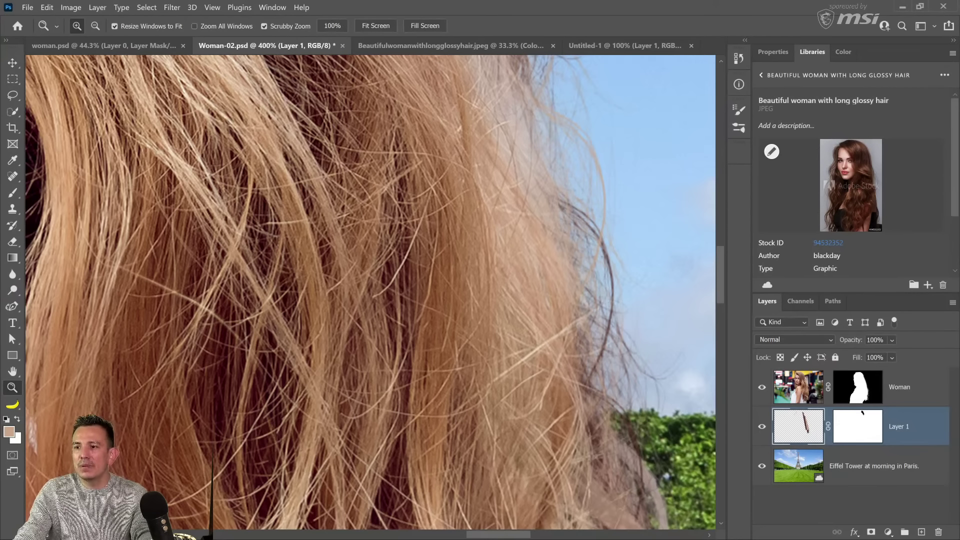
pyautogui.click(12, 372)
pyautogui.doubleClick(12, 372)
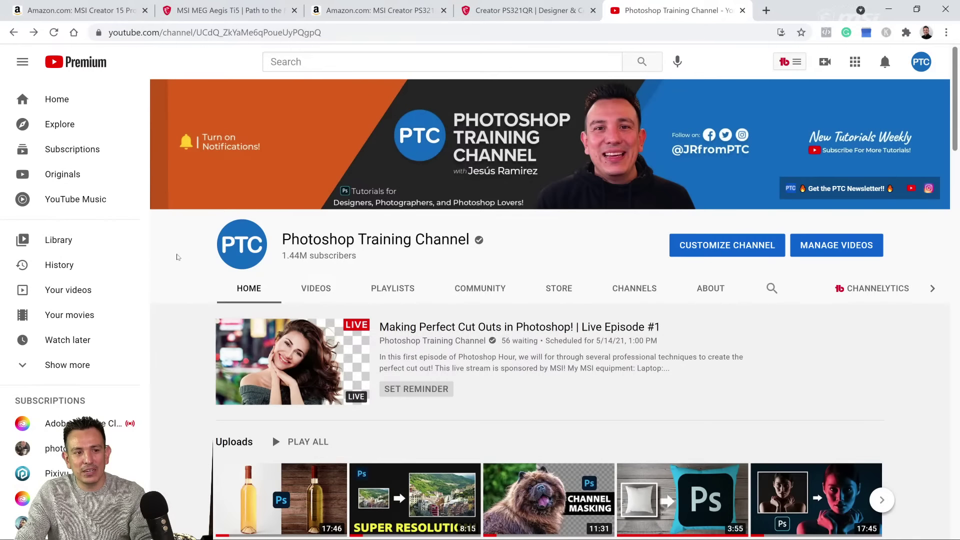
# - In the Chrome browser, review the MSI Creator 15 laptop's Amazon listing, including its specifications and item description
pyautogui.click(72, 9)
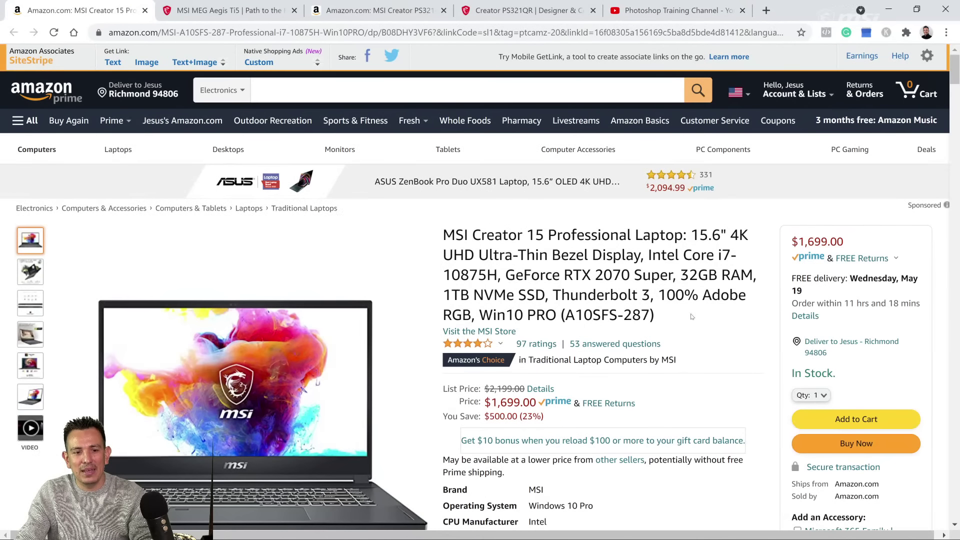
pyautogui.scroll(-1, 695, 318)
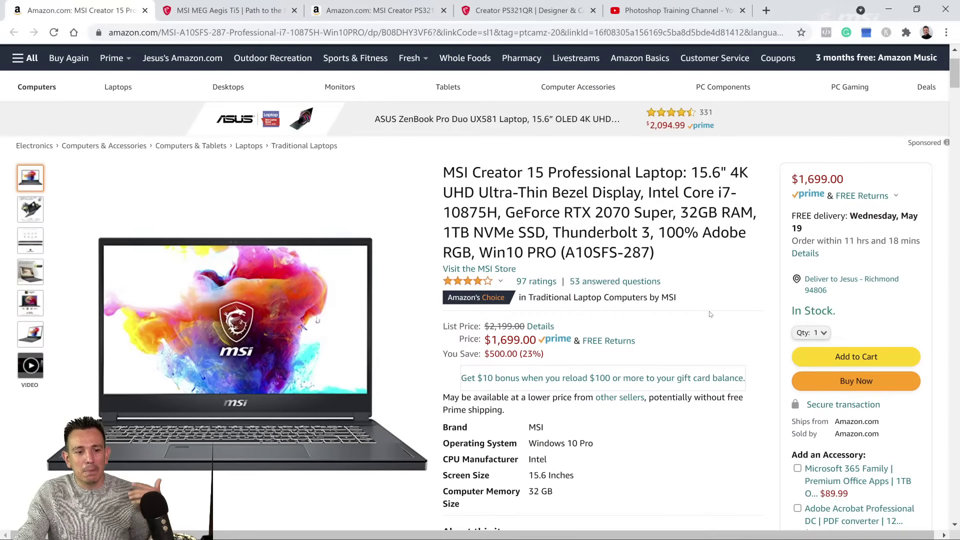
pyautogui.scroll(-1, 711, 318)
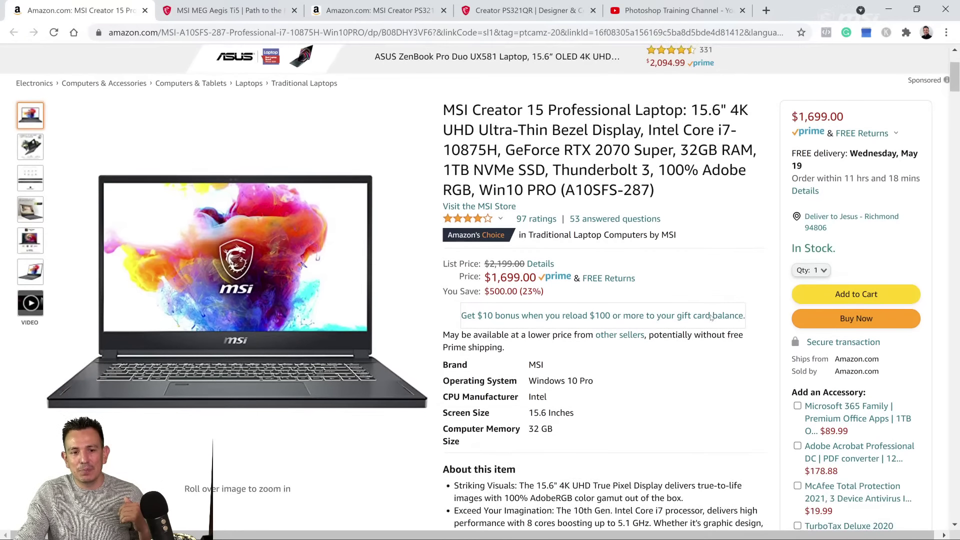
pyautogui.scroll(-4, 747, 275)
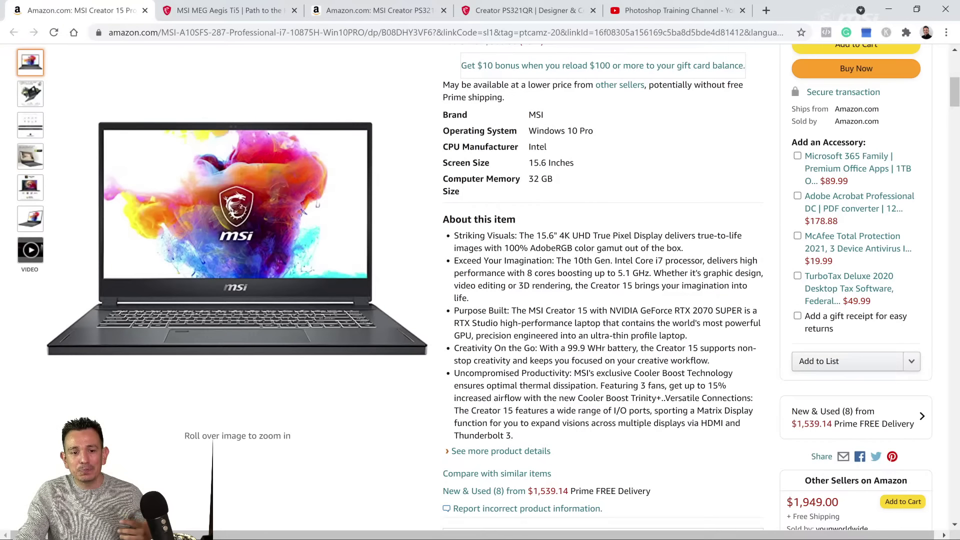
pyautogui.moveTo(501, 248); pyautogui.dragTo(567, 249)
pyautogui.click(660, 302)
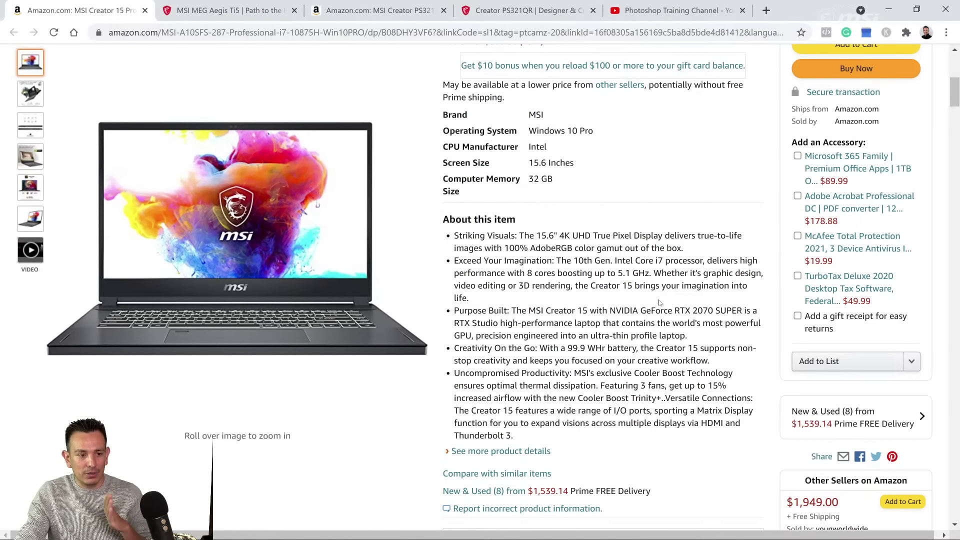
pyautogui.scroll(-3, 661, 295)
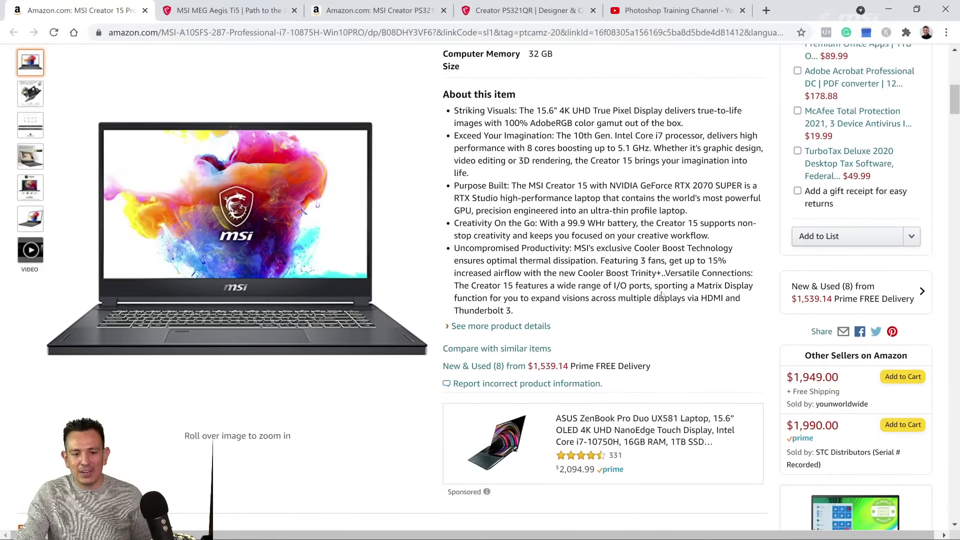
pyautogui.scroll(-2, 480, 290)
pyautogui.scroll(5, 481, 290)
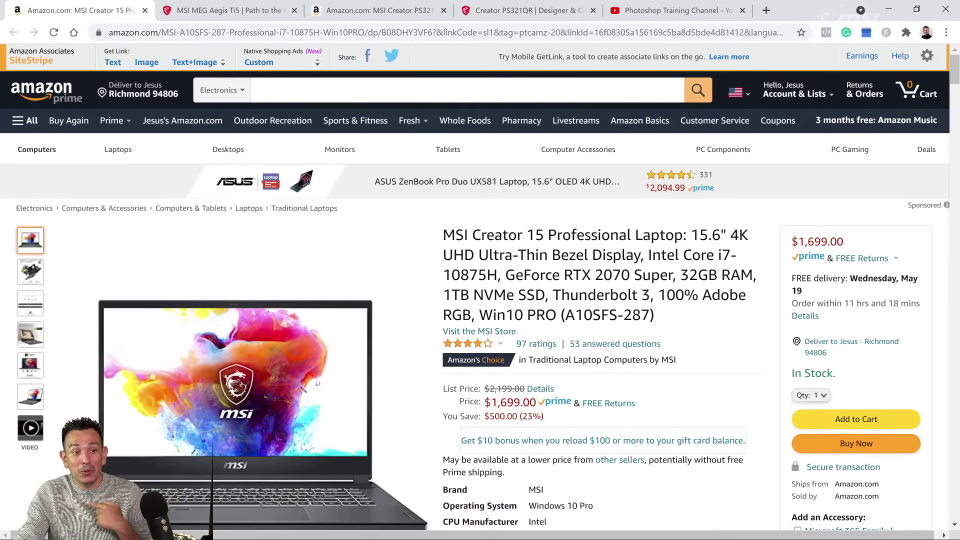
# - Look through the MSI MEG Aegis Ti5 desktop's overview page, from the introduction down to the DLSS video
pyautogui.click(220, 10)
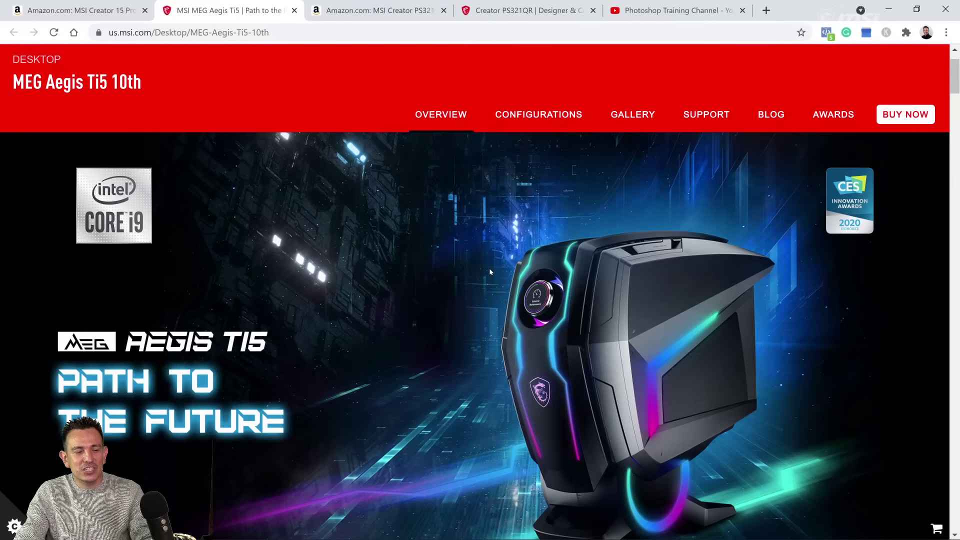
pyautogui.scroll(-3, 489, 272)
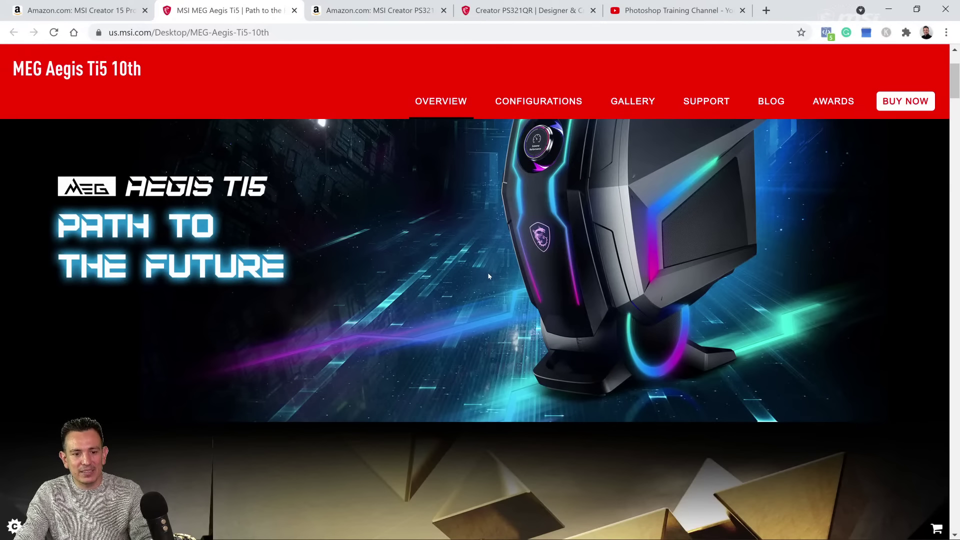
pyautogui.scroll(4, 488, 278)
pyautogui.scroll(-1, 488, 279)
pyautogui.scroll(-5, 488, 282)
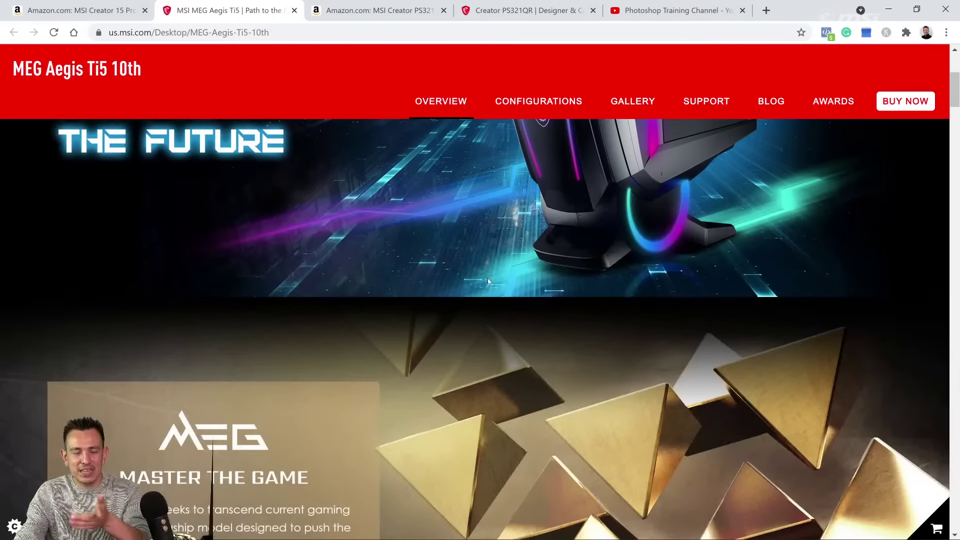
pyautogui.scroll(-13, 488, 286)
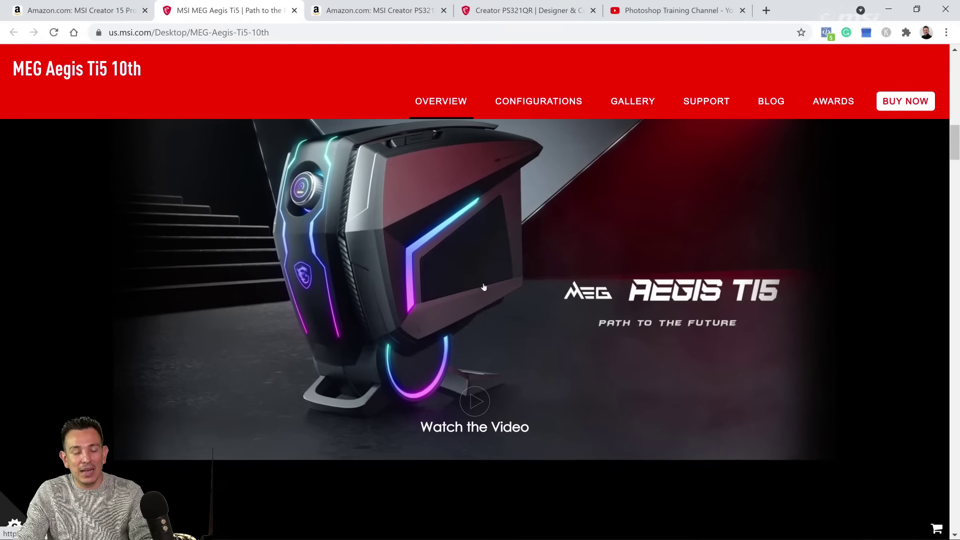
pyautogui.scroll(1, 484, 286)
pyautogui.scroll(-17, 483, 285)
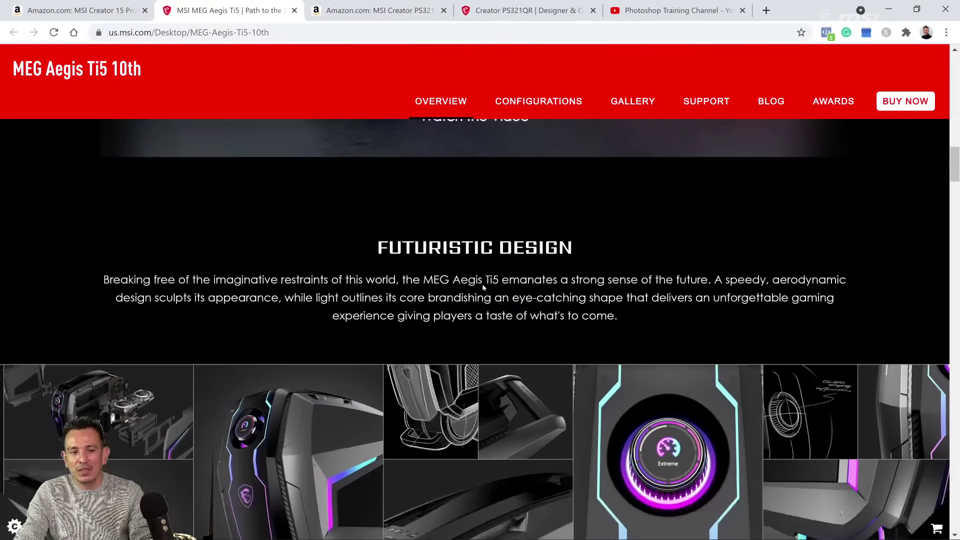
pyautogui.scroll(-10, 481, 289)
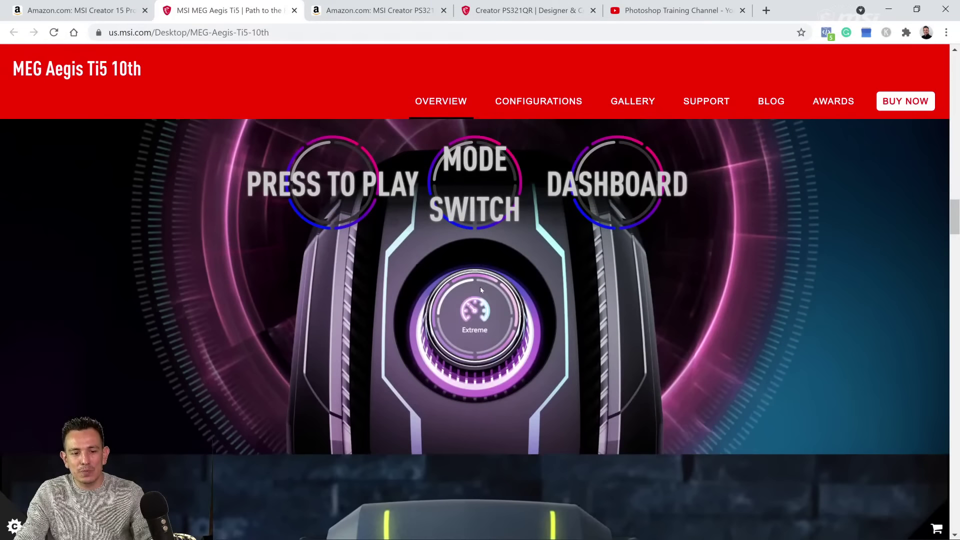
pyautogui.scroll(-12, 481, 292)
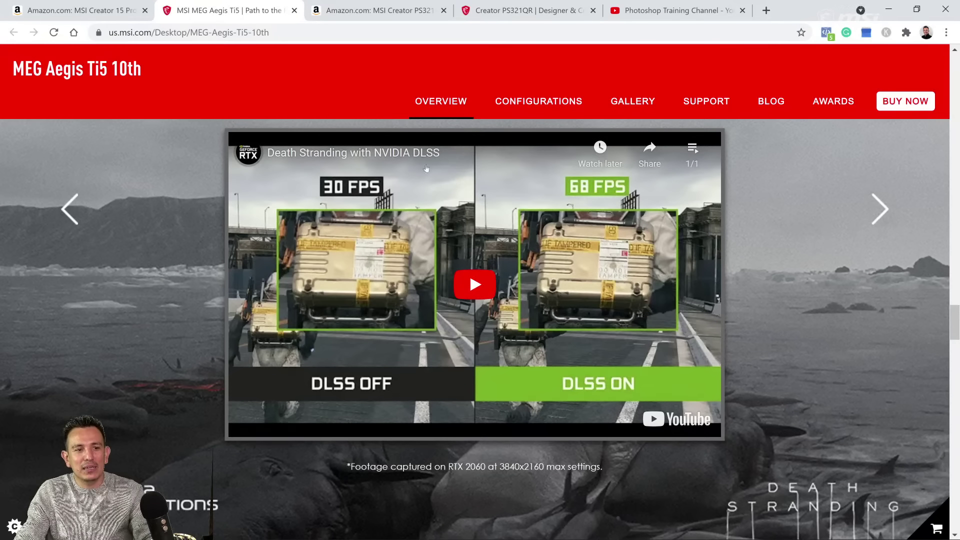
# - Review the MSI Creator PS321QR monitor's Amazon listing and return to Photoshop
pyautogui.click(391, 20)
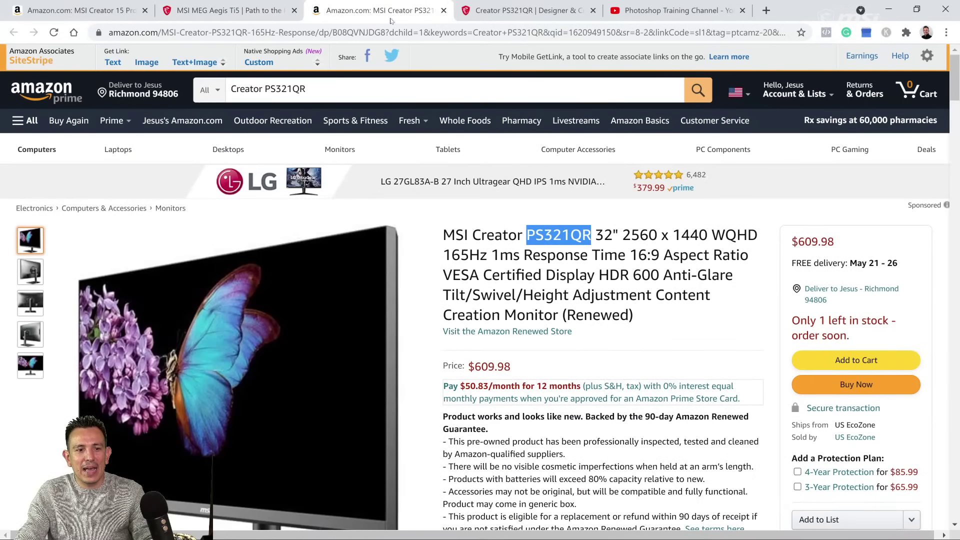
pyautogui.click(684, 331)
pyautogui.scroll(-5, 684, 331)
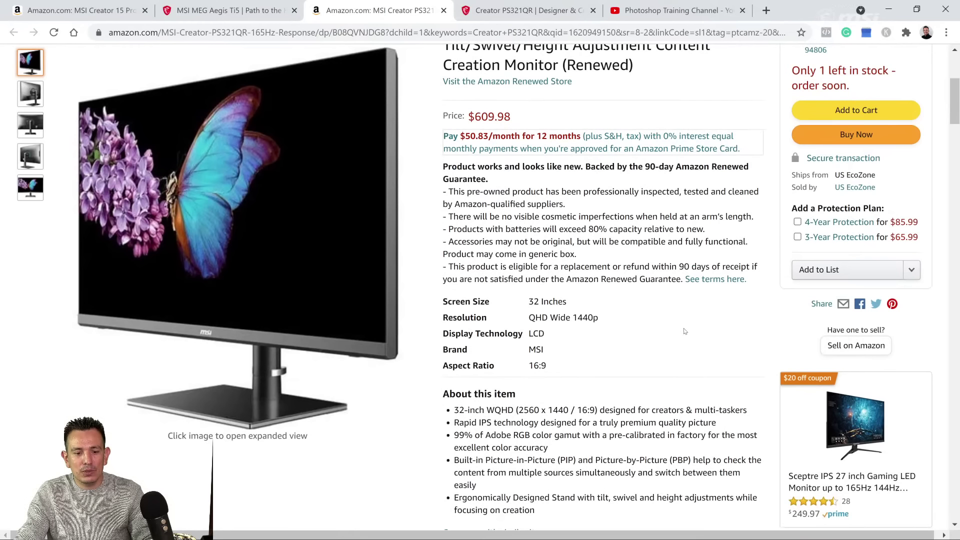
pyautogui.scroll(-4, 683, 331)
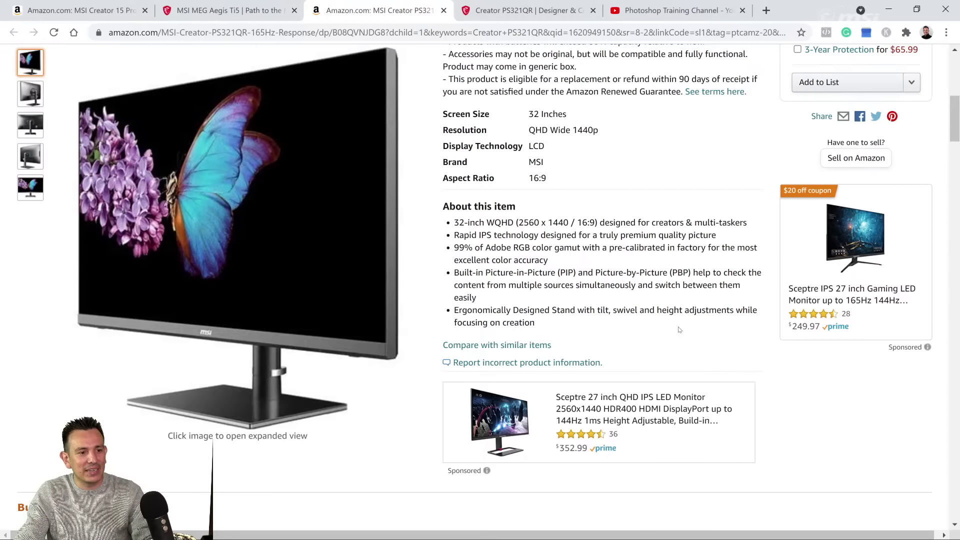
pyautogui.scroll(-2, 680, 329)
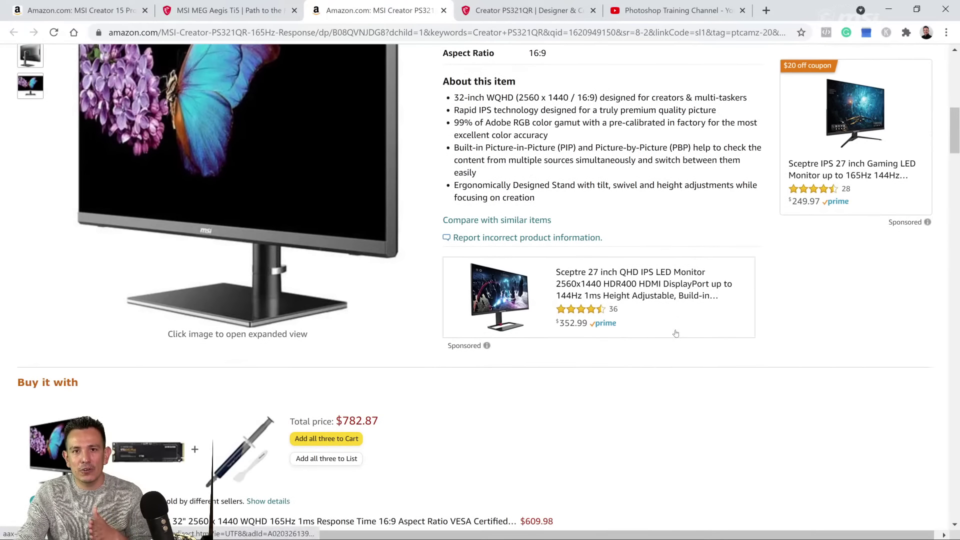
pyautogui.scroll(-4, 676, 334)
pyautogui.scroll(-4, 674, 336)
pyautogui.scroll(20, 672, 339)
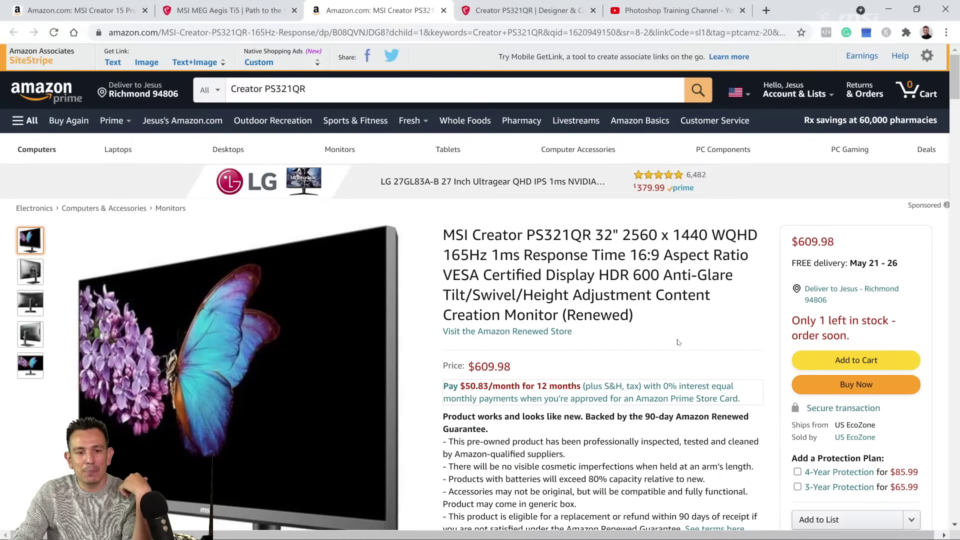
pyautogui.scroll(-2, 680, 339)
pyautogui.scroll(2, 682, 340)
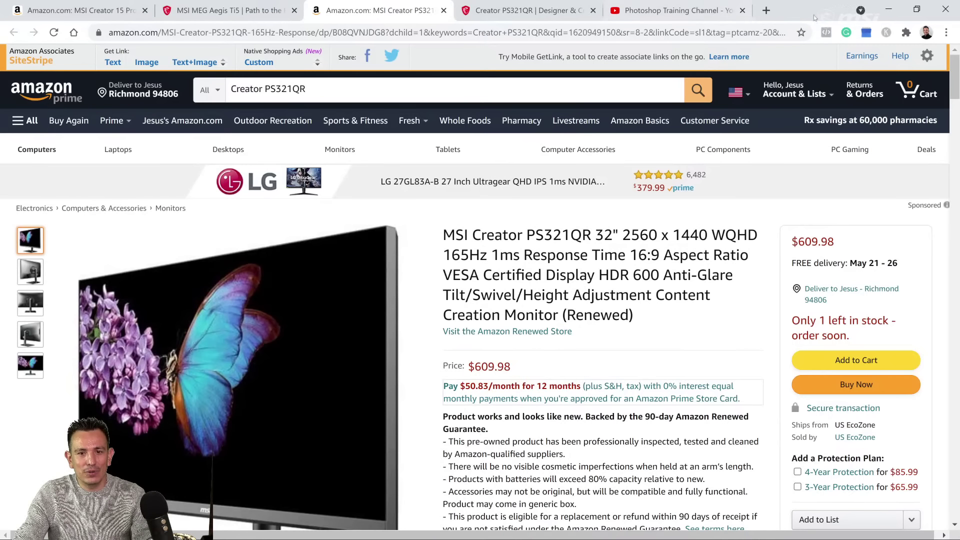
pyautogui.click(888, 9)
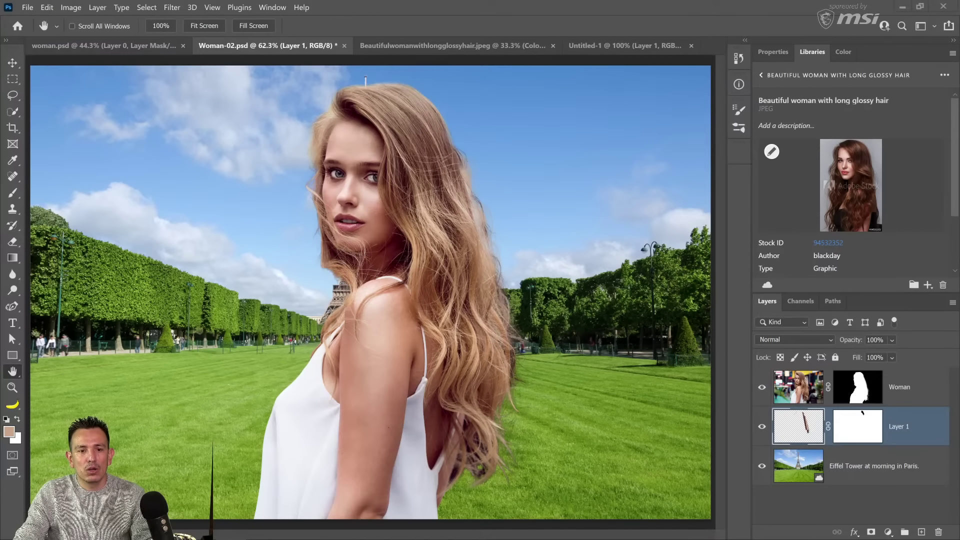
# - Search the Creative Cloud libraries for "dog" and open the Black Chow Dog image for editing
pyautogui.click(760, 77)
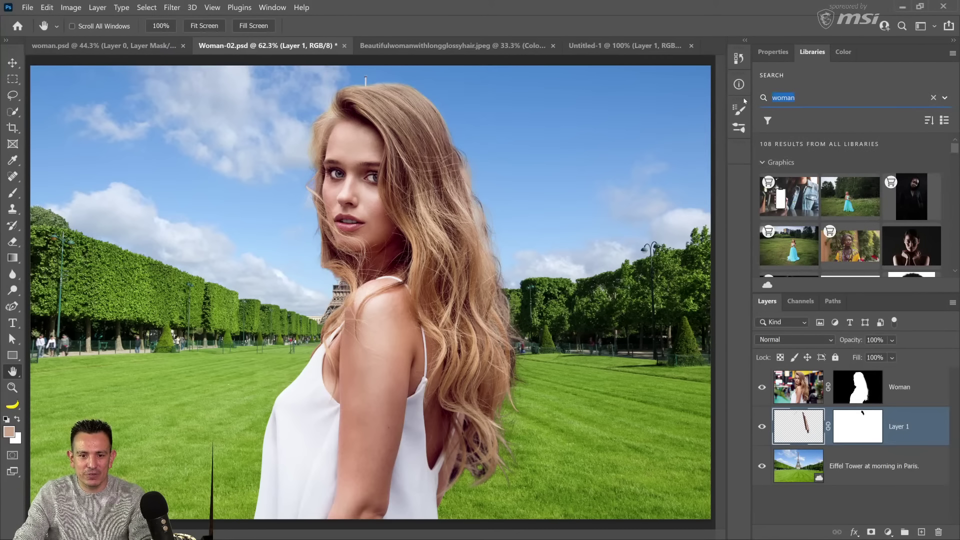
pyautogui.write('dog')
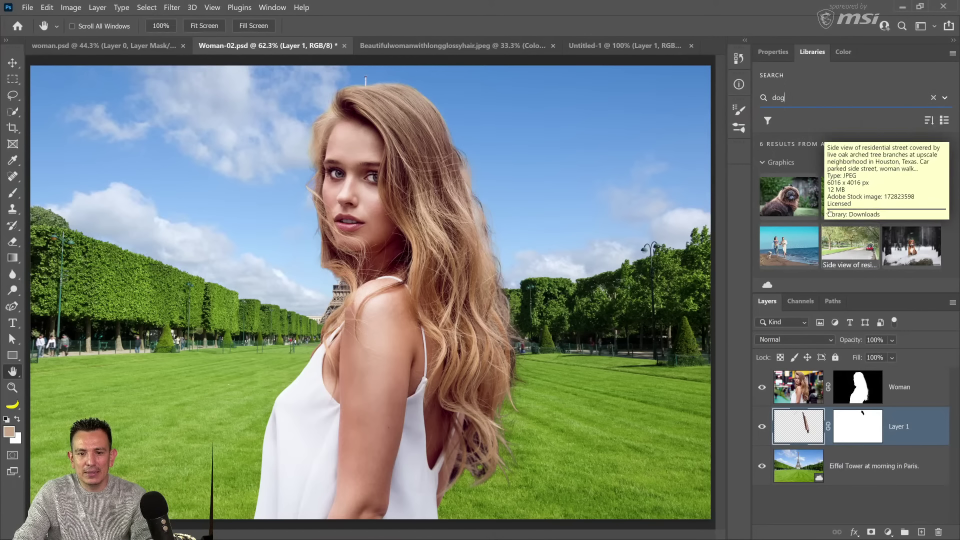
pyautogui.click(792, 199)
pyautogui.doubleClick(793, 204)
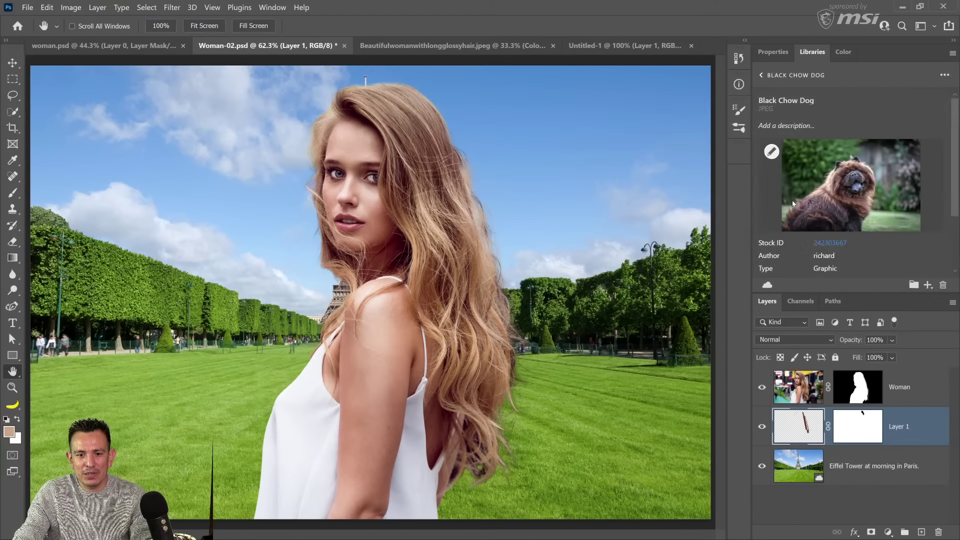
pyautogui.click(770, 151)
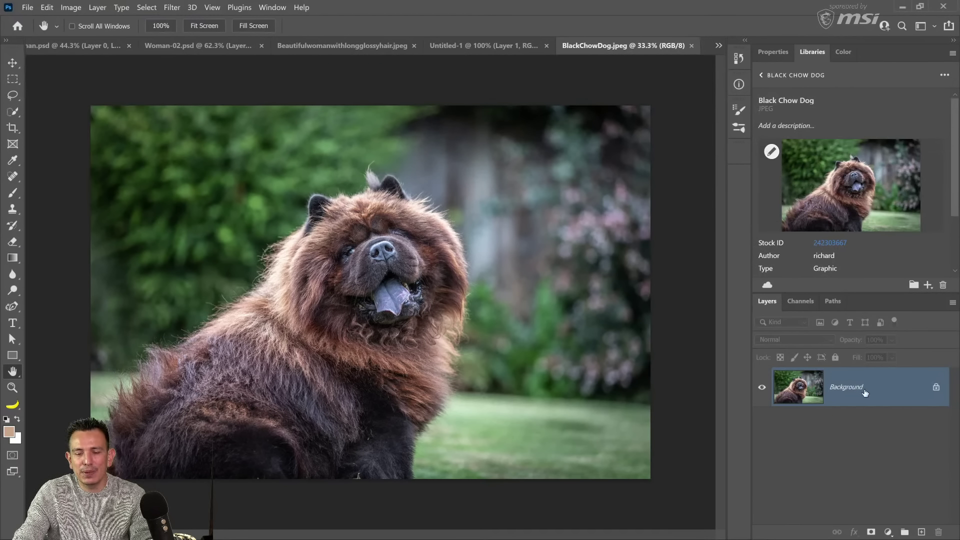
# - Unlock the dog photo's Background layer and mask out its surroundings with the Remove Background quick action
pyautogui.click(936, 387)
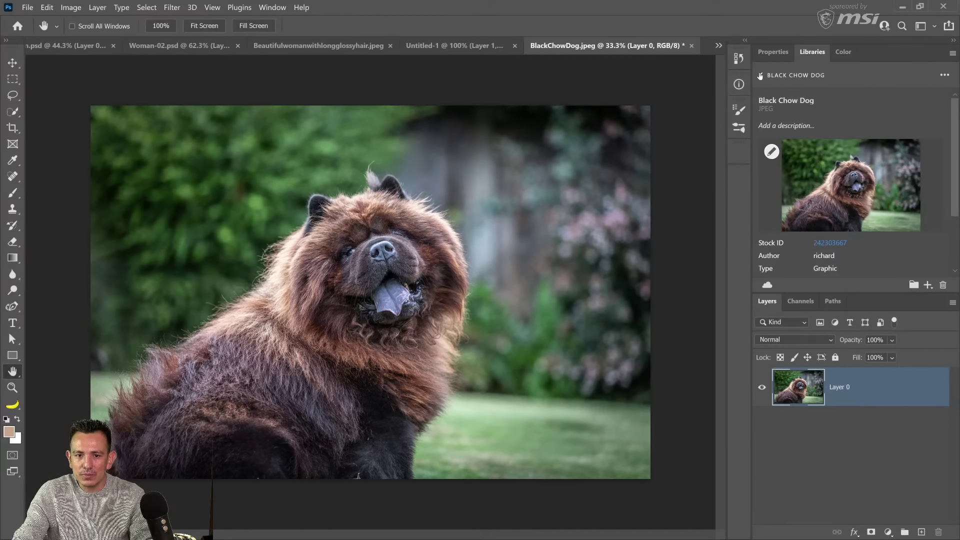
pyautogui.click(760, 76)
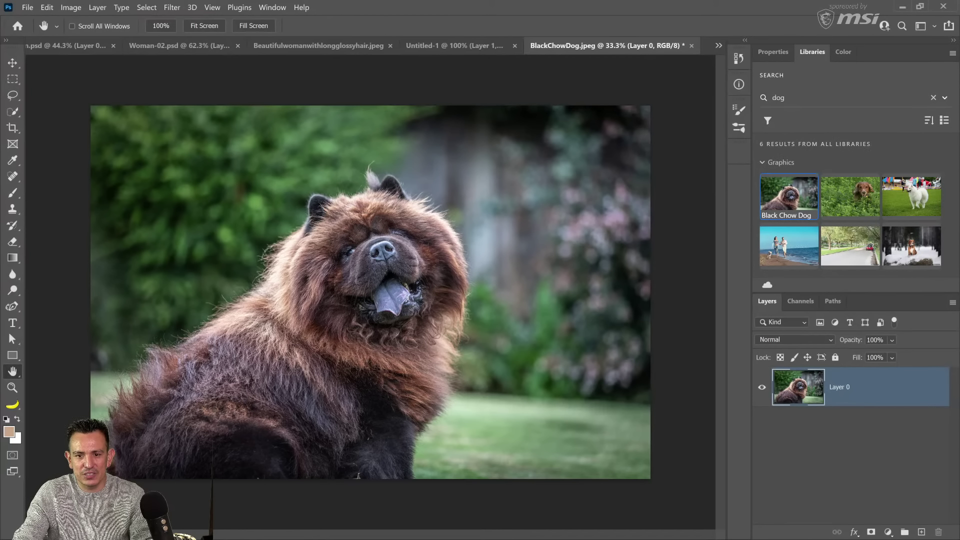
pyautogui.click(933, 98)
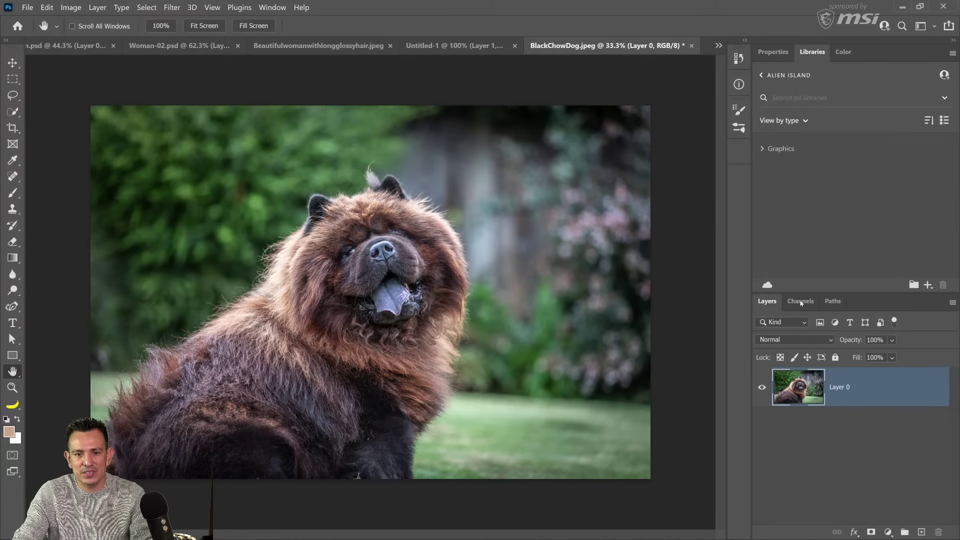
pyautogui.click(774, 52)
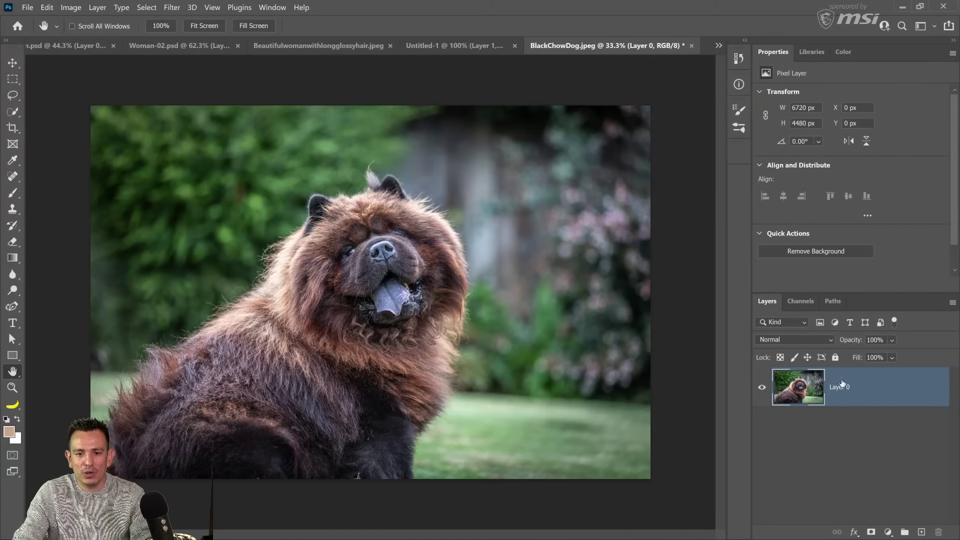
pyautogui.click(842, 253)
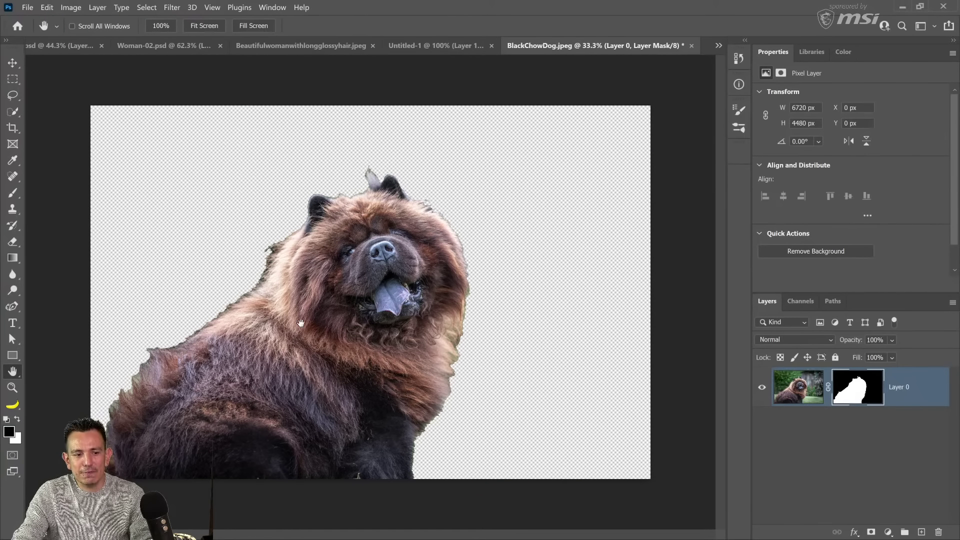
# - Examine the dog's cutout edges around the ears, back and chest fur for leftover background
pyautogui.press('z')
pyautogui.click(208, 320)
pyautogui.moveTo(208, 320); pyautogui.dragTo(236, 315)
pyautogui.rightClick(367, 283)
pyautogui.click(368, 283)
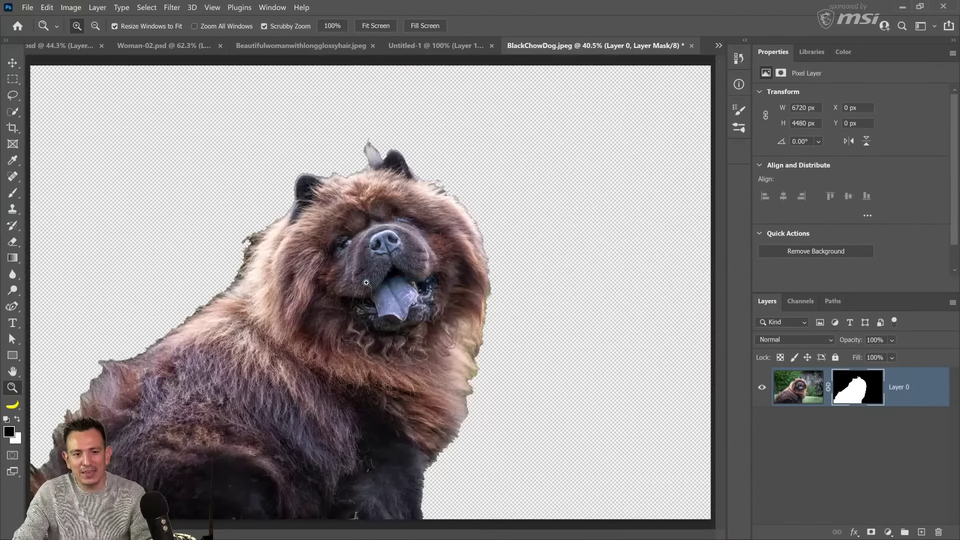
pyautogui.moveTo(394, 160); pyautogui.dragTo(393, 156)
pyautogui.moveTo(505, 380); pyautogui.dragTo(442, 165)
pyautogui.moveTo(452, 315); pyautogui.dragTo(469, 330)
pyautogui.rightClick(452, 232)
pyautogui.click(465, 248)
pyautogui.click(467, 244)
pyautogui.rightClick(461, 235)
pyautogui.click(470, 243)
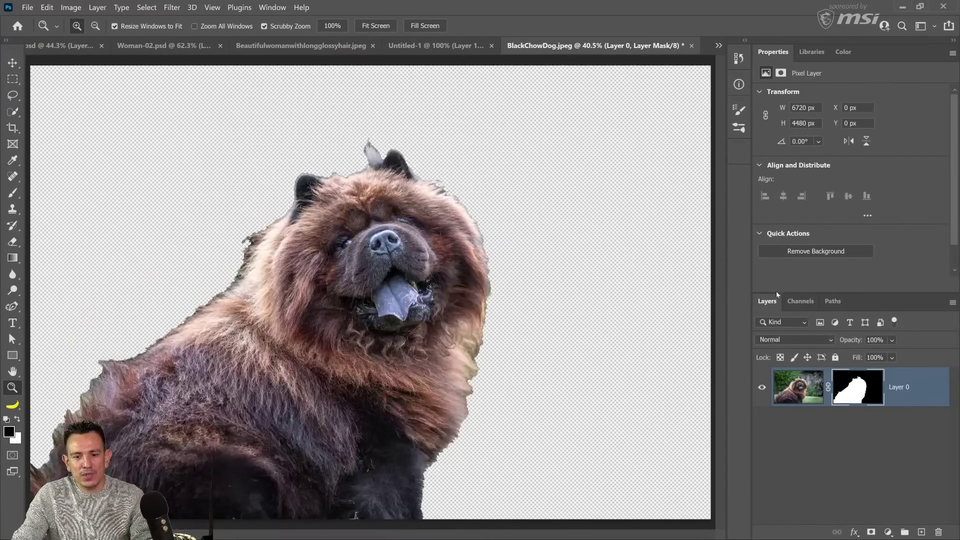
# - Search the libraries for "paris", place the Eiffel Tower lawn photo scaled to fill the canvas, and move it below the dog layer
pyautogui.click(812, 52)
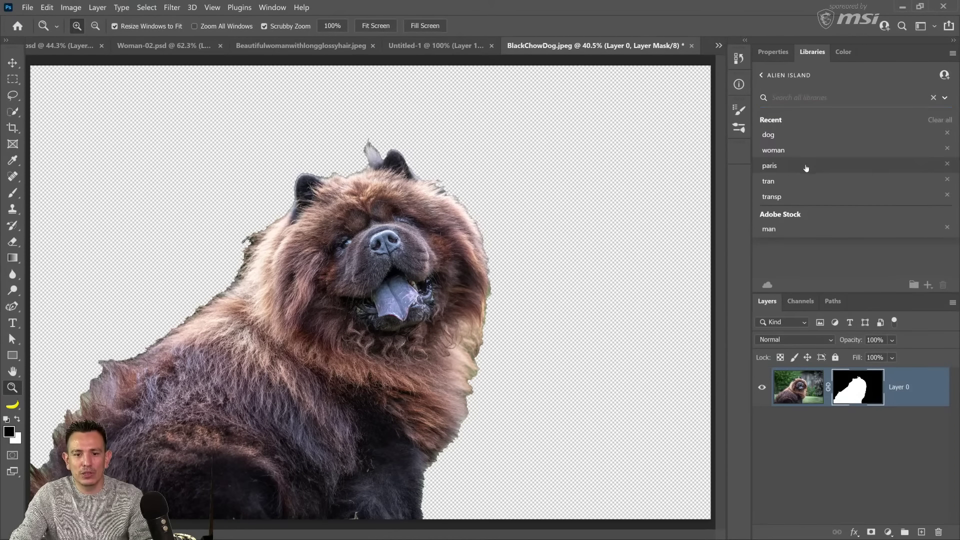
pyautogui.click(806, 167)
pyautogui.moveTo(794, 196); pyautogui.dragTo(832, 437)
pyautogui.moveTo(615, 452); pyautogui.dragTo(719, 513)
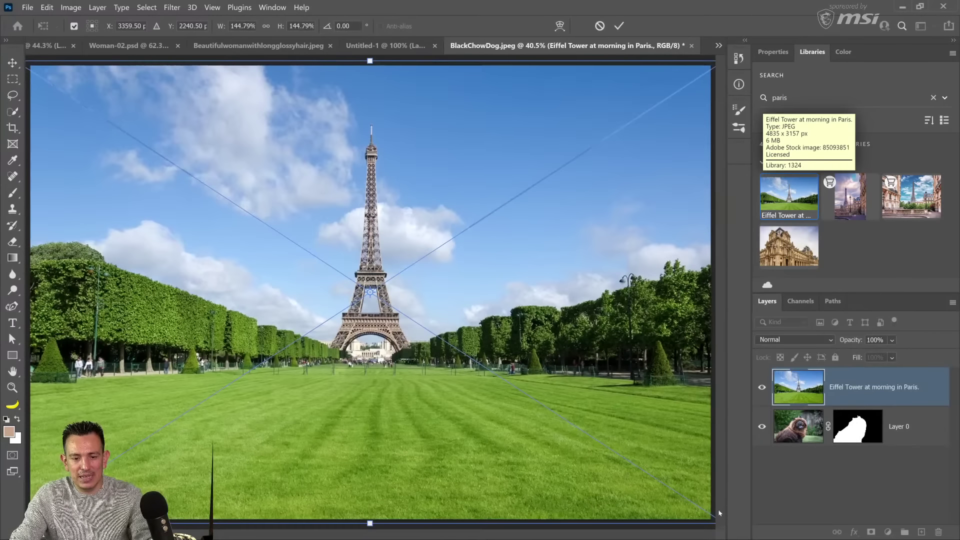
pyautogui.press('Return')
pyautogui.moveTo(800, 388); pyautogui.dragTo(817, 488)
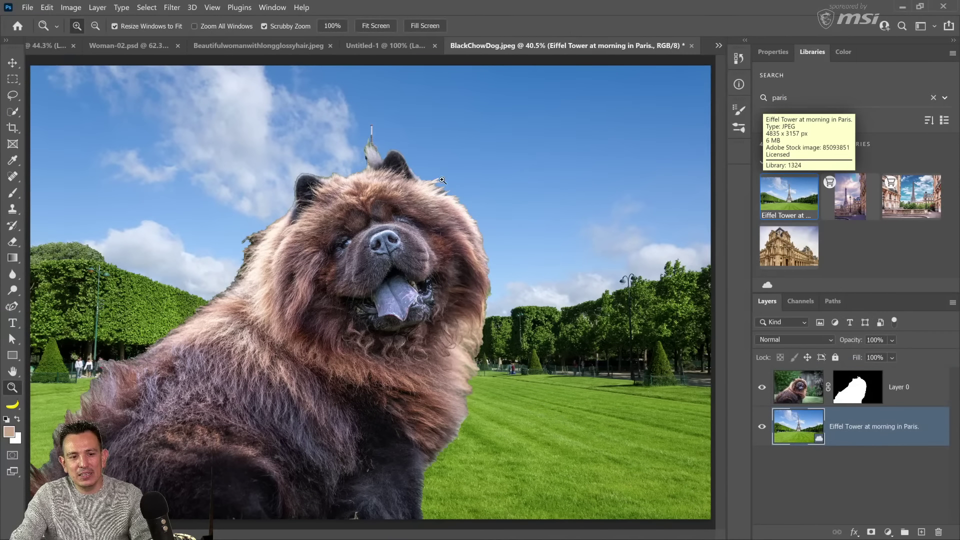
# - Inspect the dog's fur edge against the Paris background and delete the dog layer's mask
pyautogui.moveTo(428, 183); pyautogui.dragTo(497, 193)
pyautogui.rightClick(497, 193)
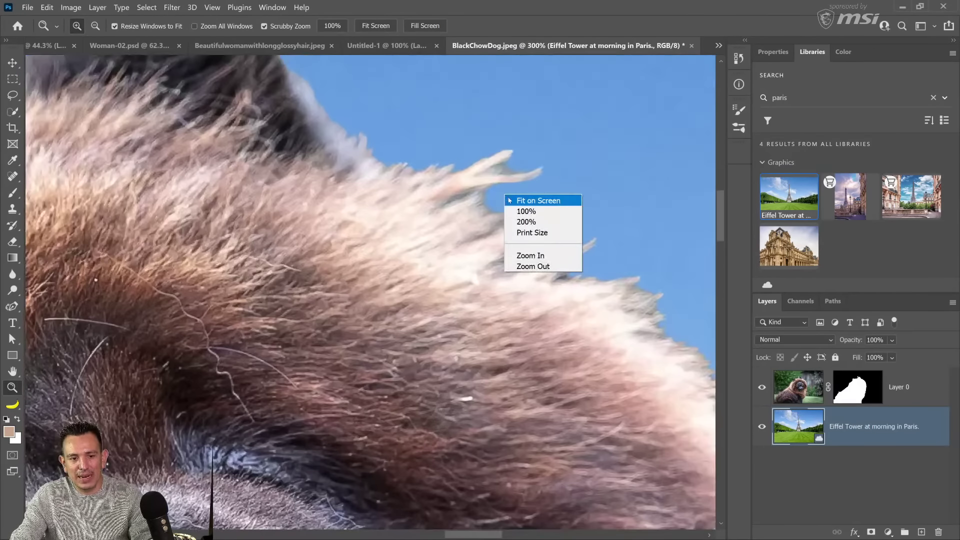
pyautogui.click(508, 200)
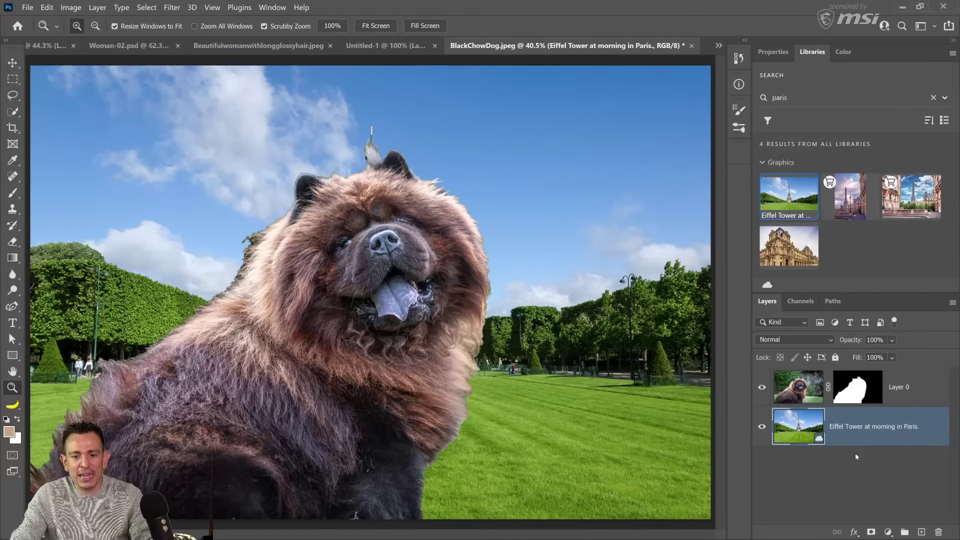
pyautogui.rightClick(856, 392)
pyautogui.click(858, 422)
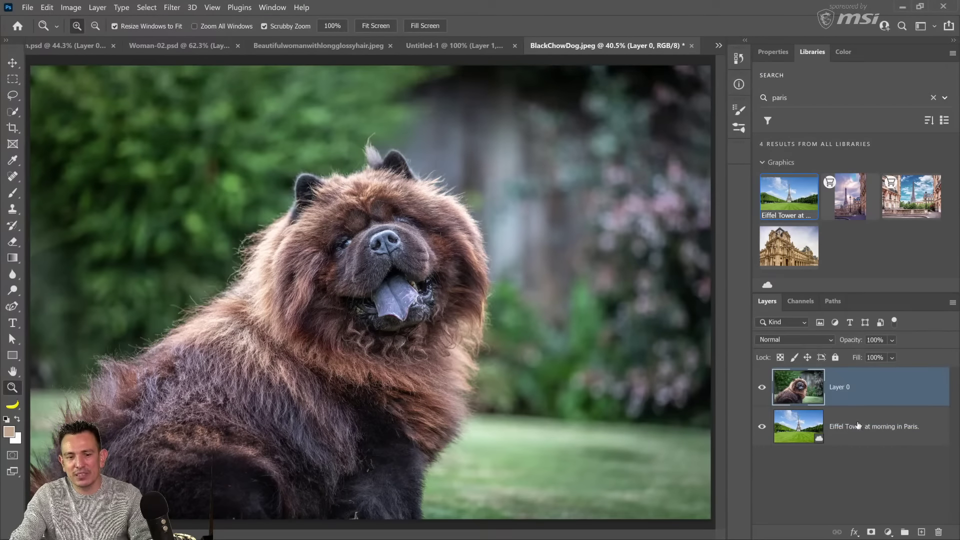
# - Compare the dog photo's Red, Green and Blue channels and duplicate the Red channel
pyautogui.click(800, 301)
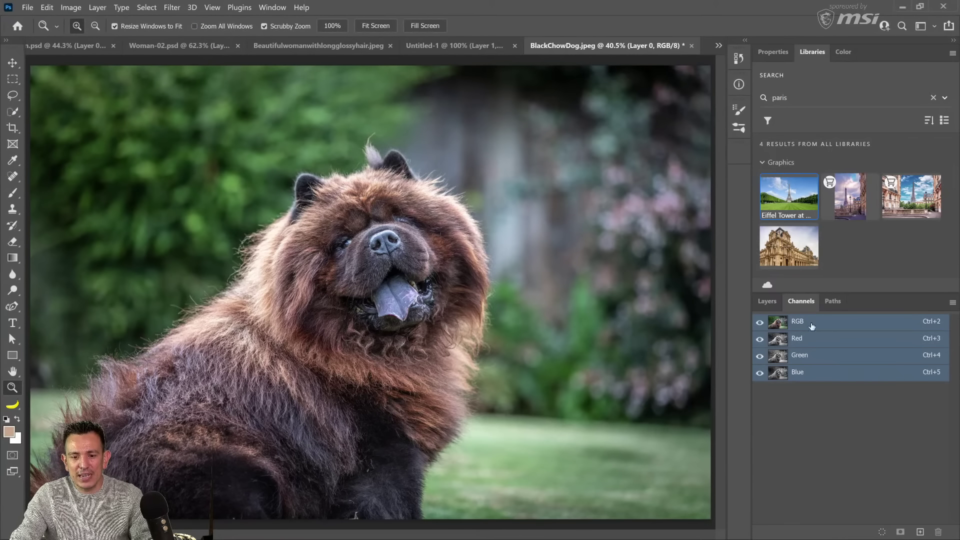
pyautogui.click(789, 340)
pyautogui.click(784, 356)
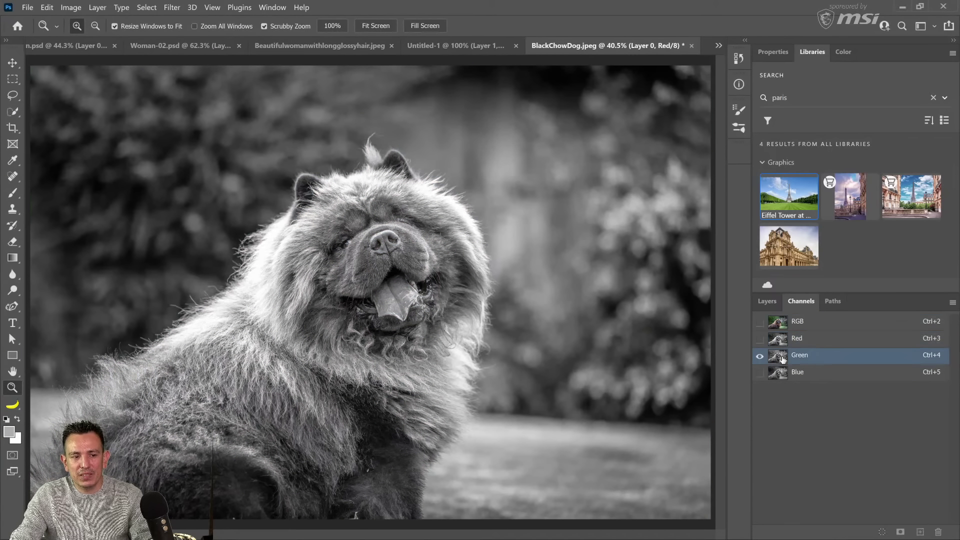
pyautogui.click(785, 375)
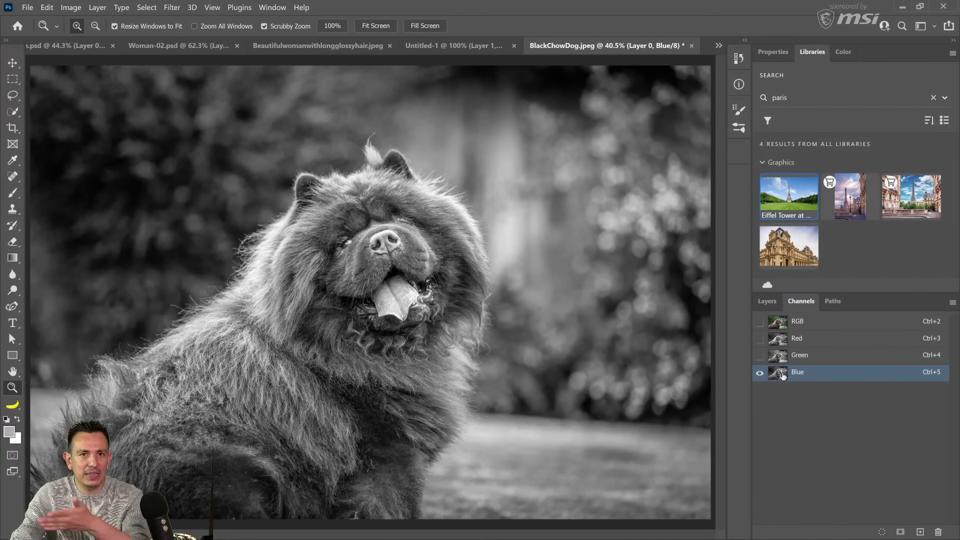
pyautogui.click(779, 356)
pyautogui.click(779, 340)
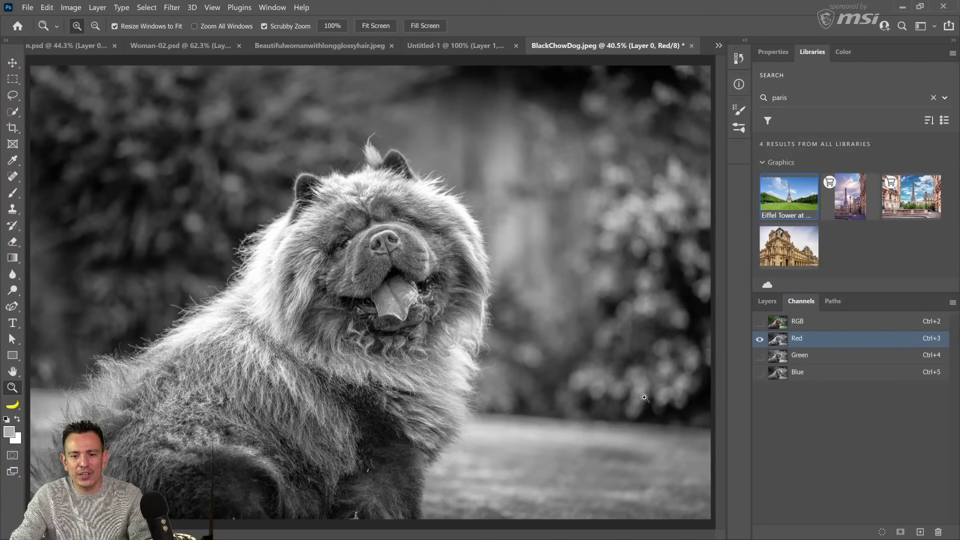
pyautogui.moveTo(780, 343); pyautogui.dragTo(921, 530)
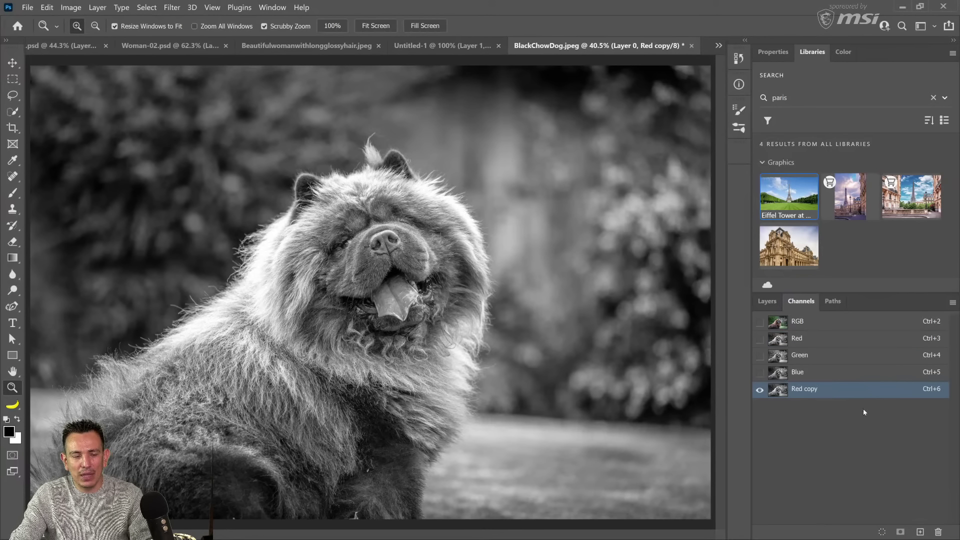
# - Increase the Red copy channel's contrast with Levels, setting the black input to 41 and lowering the white input
pyautogui.click(70, 7)
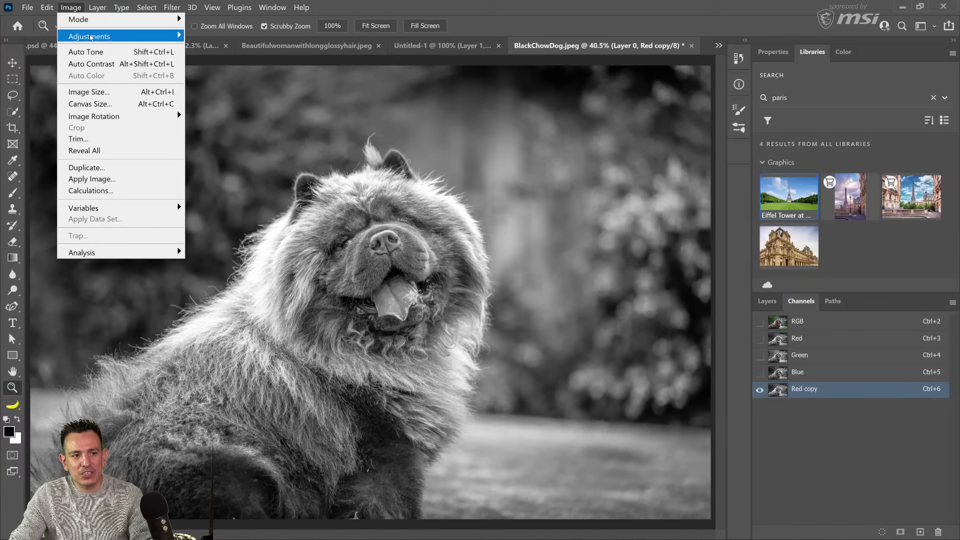
pyautogui.moveTo(100, 36)
pyautogui.click(208, 47)
pyautogui.moveTo(620, 360); pyautogui.dragTo(645, 366)
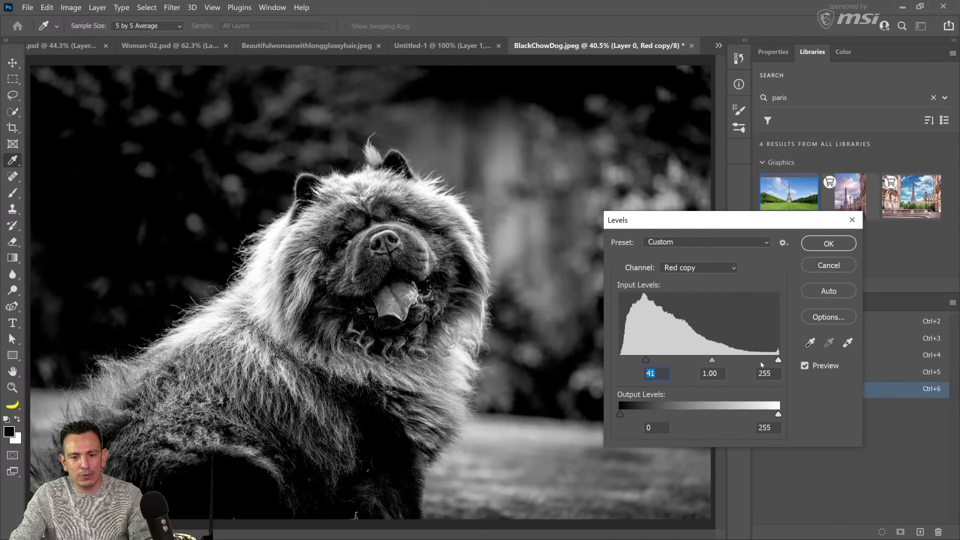
pyautogui.moveTo(778, 361); pyautogui.dragTo(739, 368)
pyautogui.click(828, 243)
pyautogui.press('z')
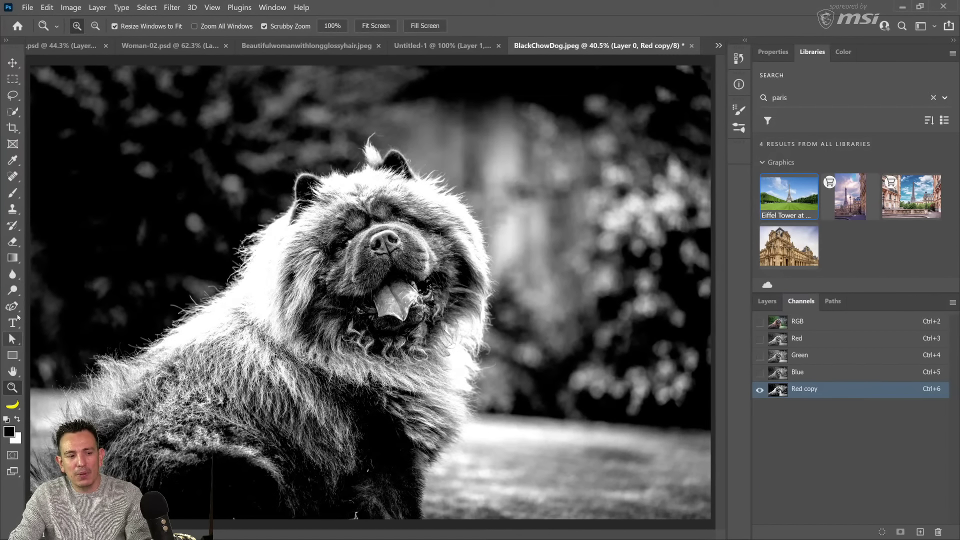
# - Darken the background around the dog's fur outline using the Burn tool at size 250 with its range set to Shadows
pyautogui.click(13, 292)
pyautogui.click(61, 301)
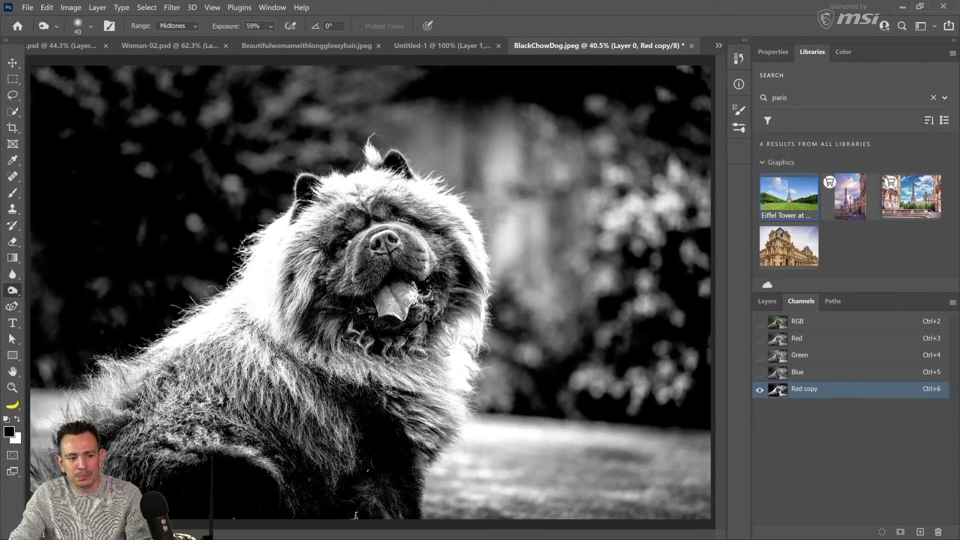
pyautogui.press(']')
pyautogui.press(']')
pyautogui.press(']')
pyautogui.press(']')
pyautogui.press(']')
pyautogui.press(']')
pyautogui.press(']')
pyautogui.press(']')
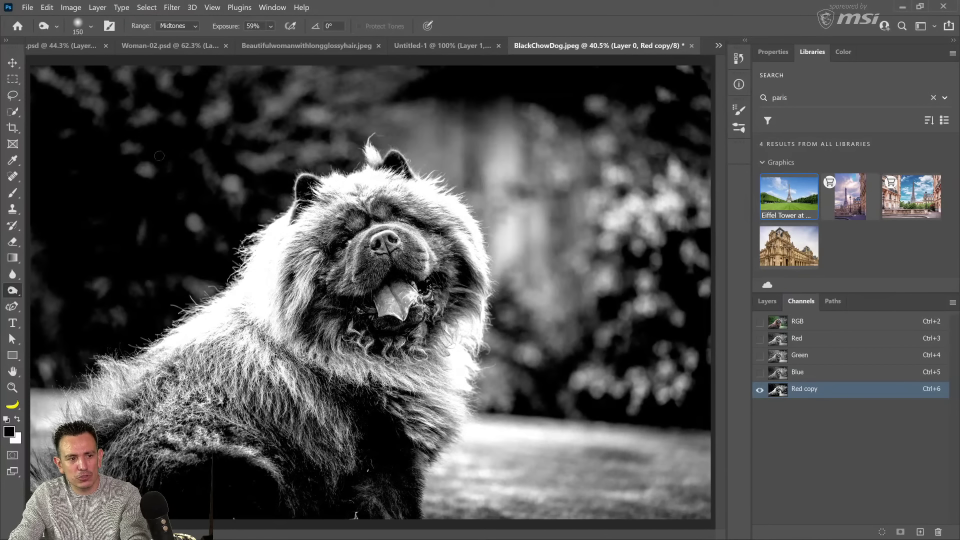
pyautogui.click(160, 26)
pyautogui.click(170, 35)
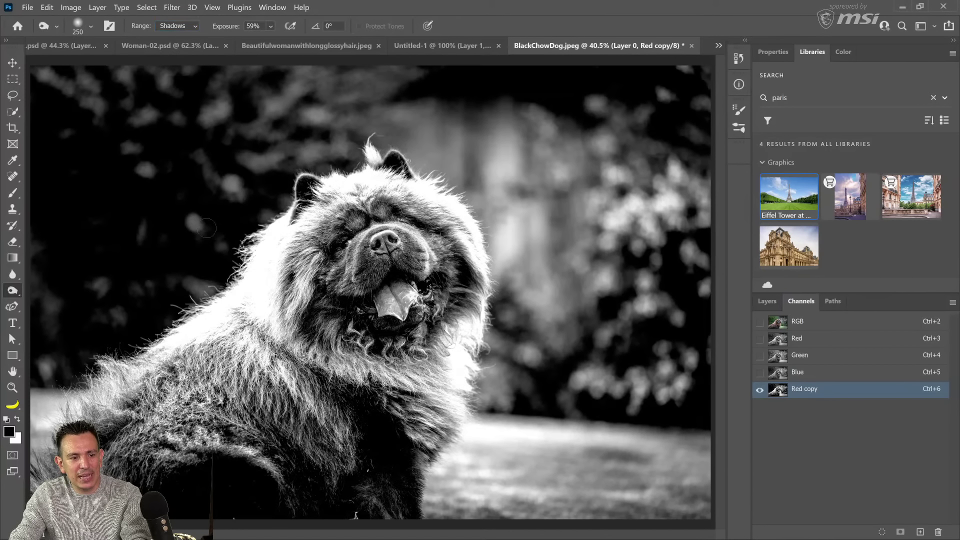
pyautogui.moveTo(270, 205)
pyautogui.mouseDown()
pyautogui.moveTo(224, 248)
pyautogui.moveTo(218, 282)
pyautogui.moveTo(140, 338)
pyautogui.moveTo(95, 345)
pyautogui.moveTo(42, 409)
pyautogui.moveTo(49, 416)
pyautogui.moveTo(47, 374)
pyautogui.moveTo(43, 389)
pyautogui.moveTo(54, 369)
pyautogui.moveTo(44, 378)
pyautogui.moveTo(69, 367)
pyautogui.moveTo(83, 332)
pyautogui.moveTo(194, 274)
pyautogui.moveTo(212, 275)
pyautogui.moveTo(199, 289)
pyautogui.moveTo(204, 216)
pyautogui.moveTo(255, 195)
pyautogui.moveTo(242, 228)
pyautogui.moveTo(218, 245)
pyautogui.moveTo(266, 208)
pyautogui.moveTo(257, 209)
pyautogui.moveTo(279, 172)
pyautogui.moveTo(397, 128)
pyautogui.moveTo(394, 140)
pyautogui.moveTo(504, 257)
pyautogui.moveTo(479, 198)
pyautogui.moveTo(500, 275)
pyautogui.moveTo(501, 251)
pyautogui.moveTo(505, 297)
pyautogui.moveTo(442, 468)
pyautogui.moveTo(450, 440)
pyautogui.moveTo(478, 411)
pyautogui.moveTo(468, 443)
pyautogui.moveTo(481, 419)
pyautogui.moveTo(434, 478)
pyautogui.moveTo(454, 467)
pyautogui.mouseUp()
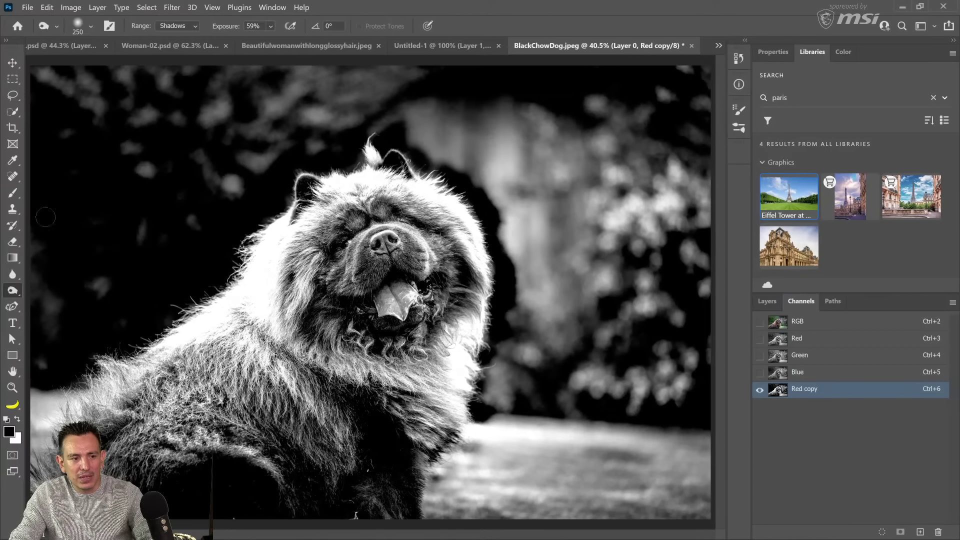
# - Lasso the lower part of the dog's front leg, fill the selection with white, and deselect
pyautogui.click(13, 95)
pyautogui.moveTo(393, 473)
pyautogui.mouseDown()
pyautogui.moveTo(431, 477)
pyautogui.moveTo(439, 520)
pyautogui.moveTo(417, 537)
pyautogui.moveTo(387, 519)
pyautogui.moveTo(392, 473)
pyautogui.mouseUp()
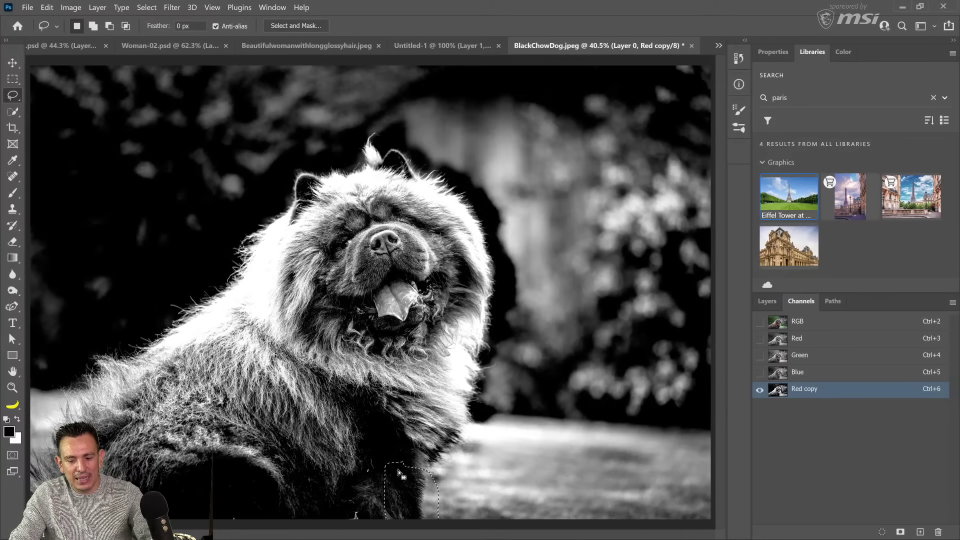
pyautogui.hotkey('ctrl', 'BackSpace')
pyautogui.hotkey('ctrl', 'd')
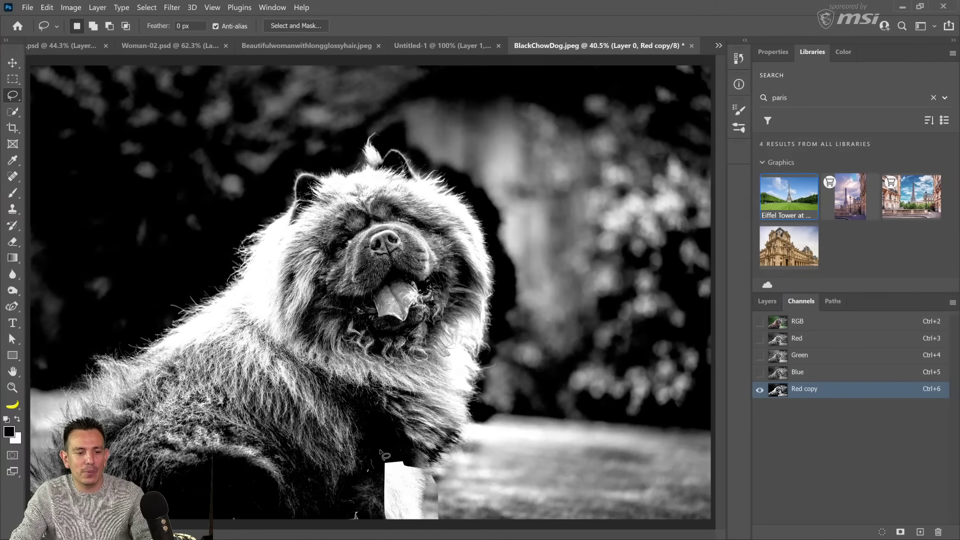
# - Switch to a smaller soft round brush and paint black over the background beside the white-filled front leg
pyautogui.click(12, 193)
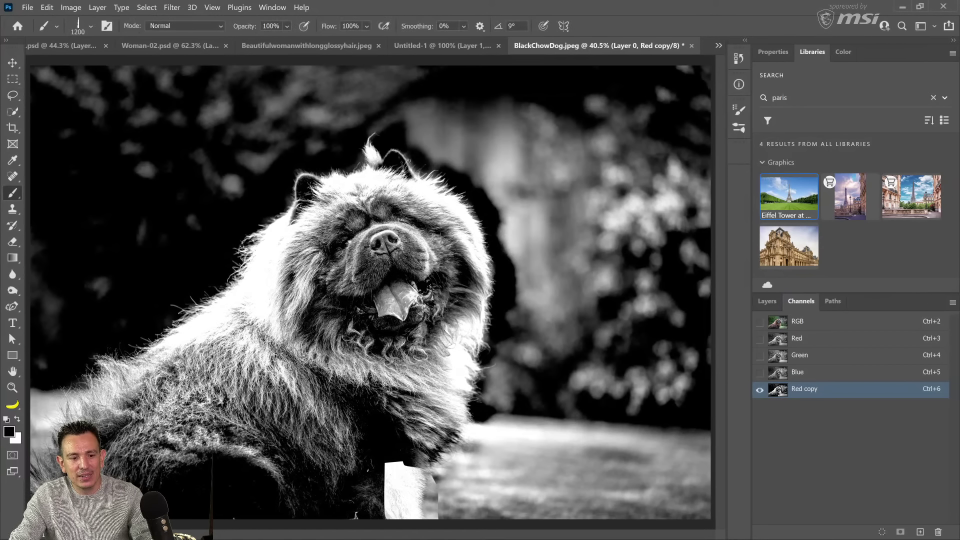
pyautogui.rightClick(11, 194)
pyautogui.click(48, 188)
pyautogui.click(90, 26)
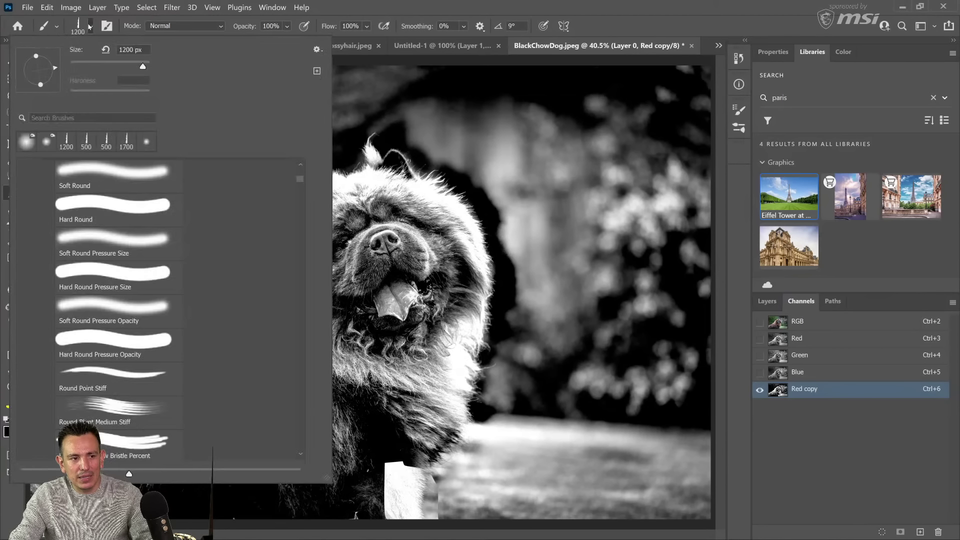
pyautogui.click(144, 149)
pyautogui.click(422, 8)
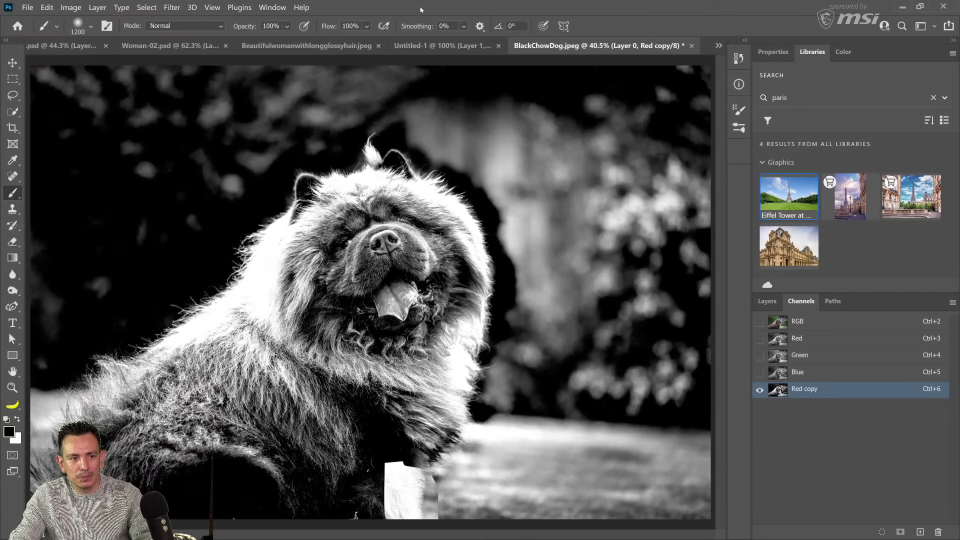
pyautogui.press('[')
pyautogui.press('[')
pyautogui.press('[')
pyautogui.press('[')
pyautogui.press('[')
pyautogui.press('[')
pyautogui.press('[')
pyautogui.press('[')
pyautogui.press('[')
pyautogui.press('[')
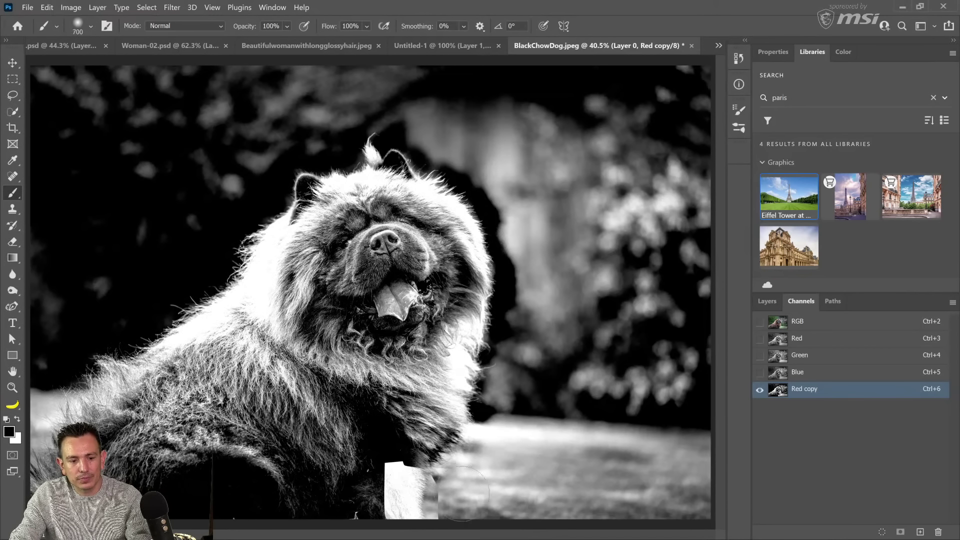
pyautogui.moveTo(438, 501)
pyautogui.mouseDown()
pyautogui.moveTo(436, 479)
pyautogui.moveTo(434, 523)
pyautogui.mouseUp()
# - Burn the grass beside the leg and chest fur, and paint a black band around the dog's outline with a size 200 brush
pyautogui.click(11, 291)
pyautogui.moveTo(430, 480)
pyautogui.mouseDown()
pyautogui.moveTo(425, 524)
pyautogui.moveTo(433, 486)
pyautogui.moveTo(470, 456)
pyautogui.moveTo(460, 520)
pyautogui.moveTo(468, 470)
pyautogui.moveTo(455, 493)
pyautogui.moveTo(473, 458)
pyautogui.moveTo(457, 467)
pyautogui.mouseUp()
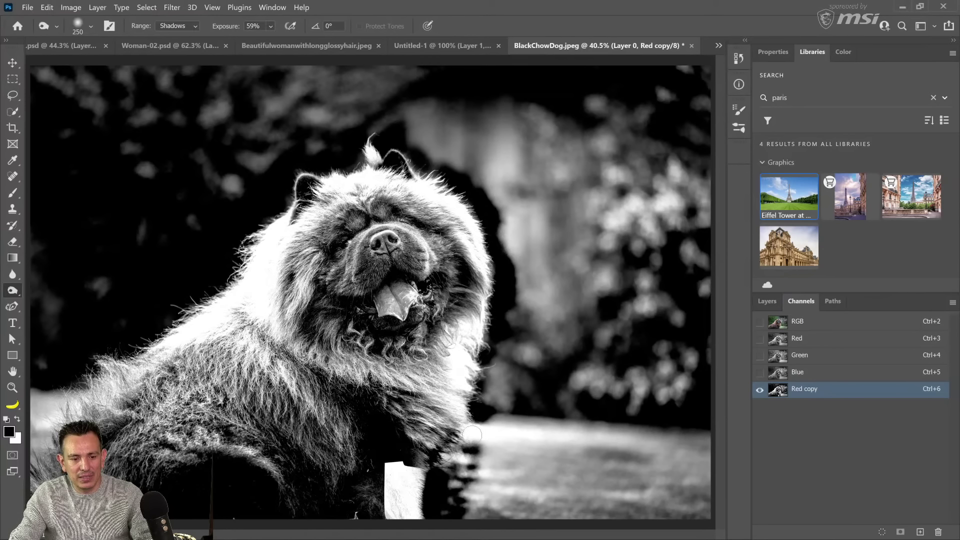
pyautogui.click(13, 192)
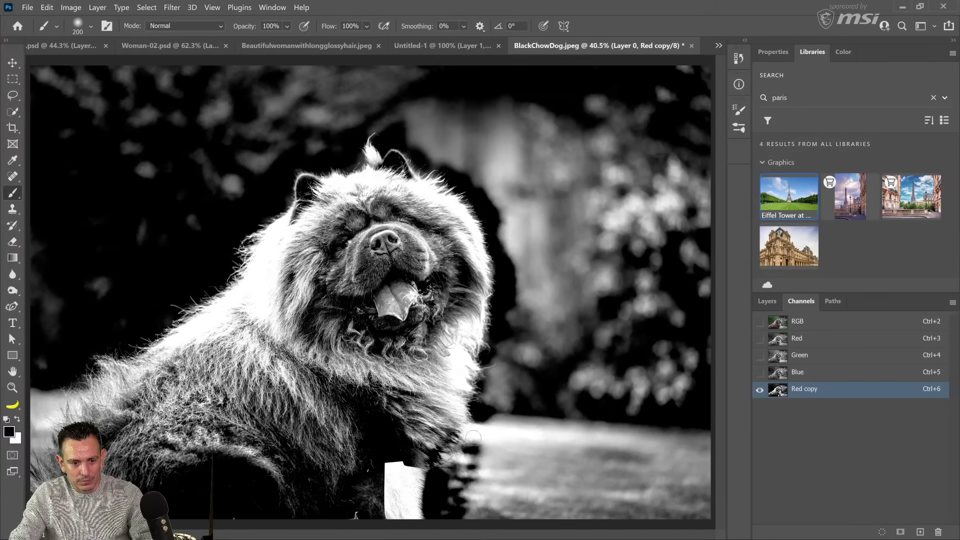
pyautogui.moveTo(474, 437)
pyautogui.mouseDown()
pyautogui.moveTo(452, 468)
pyautogui.moveTo(459, 504)
pyautogui.moveTo(501, 363)
pyautogui.moveTo(503, 228)
pyautogui.moveTo(483, 195)
pyautogui.moveTo(408, 147)
pyautogui.moveTo(393, 123)
pyautogui.moveTo(349, 140)
pyautogui.mouseUp()
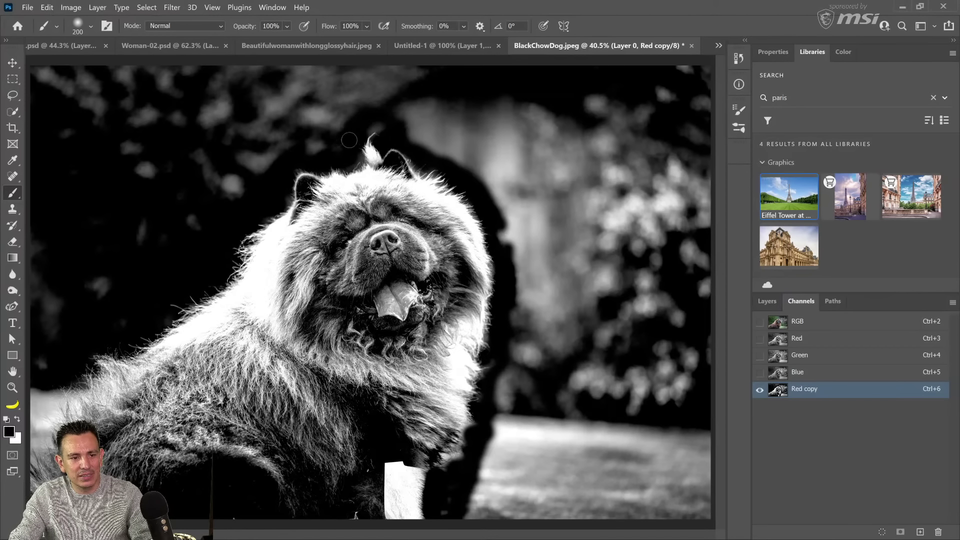
# - Lasso the dog's body just inside its fur outline, add the missed areas, fill the selection with white, and deselect
pyautogui.click(12, 95)
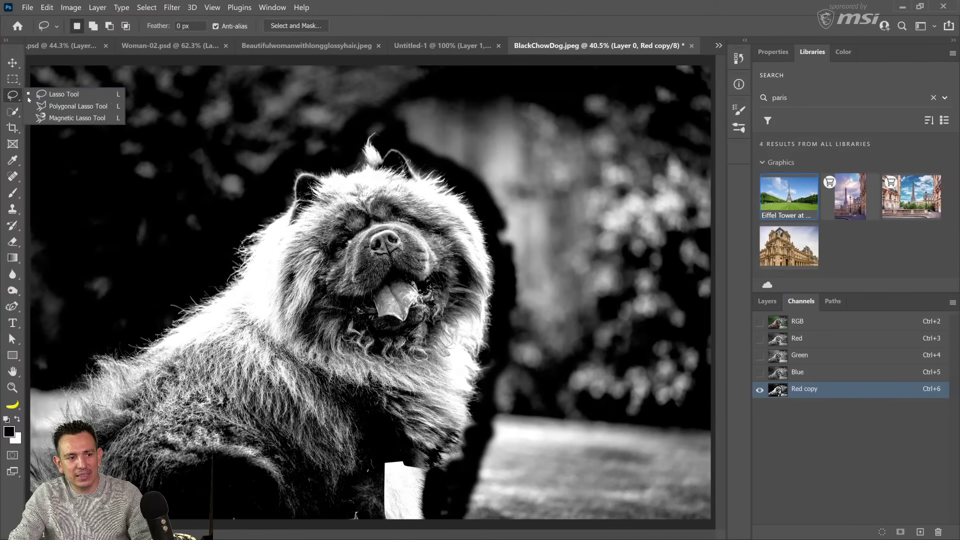
pyautogui.click(50, 93)
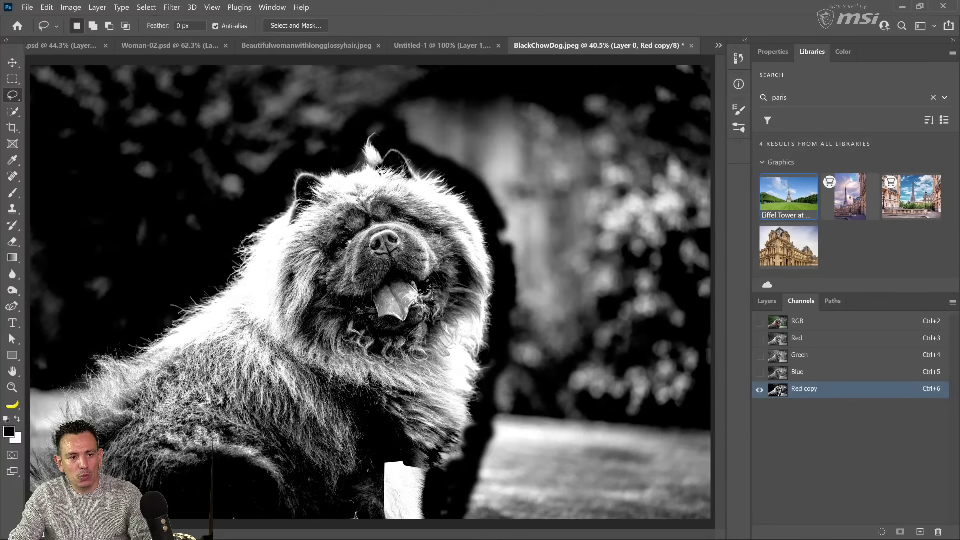
pyautogui.moveTo(407, 169)
pyautogui.mouseDown()
pyautogui.moveTo(468, 228)
pyautogui.moveTo(478, 254)
pyautogui.mouseUp()
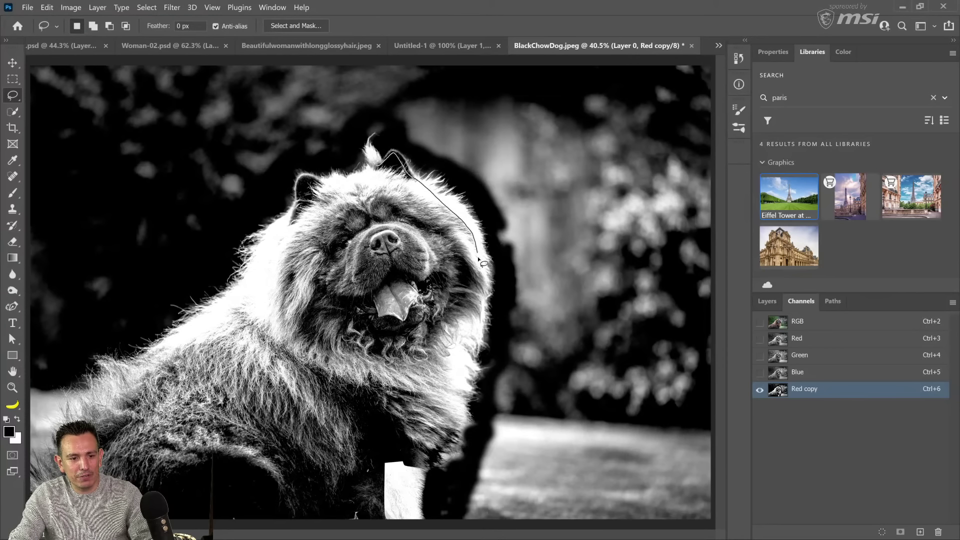
pyautogui.moveTo(484, 306); pyautogui.dragTo(459, 439)
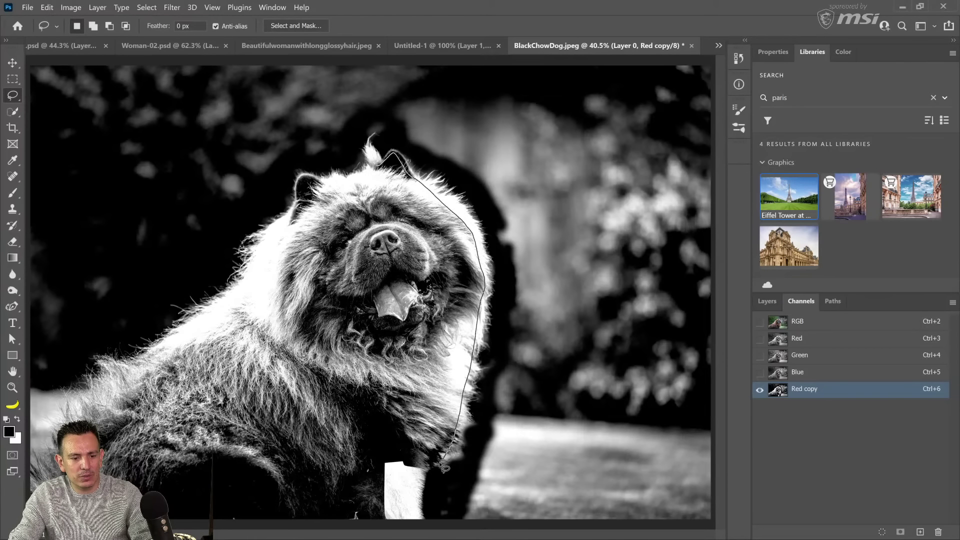
pyautogui.moveTo(425, 483)
pyautogui.mouseDown()
pyautogui.moveTo(399, 531)
pyautogui.moveTo(170, 530)
pyautogui.mouseUp()
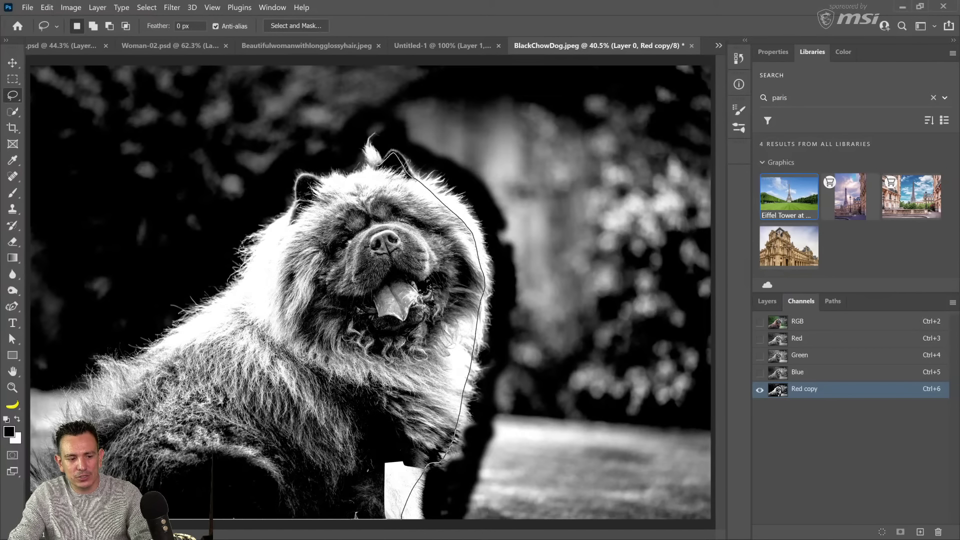
pyautogui.moveTo(90, 413)
pyautogui.mouseDown()
pyautogui.moveTo(211, 317)
pyautogui.moveTo(242, 276)
pyautogui.mouseUp()
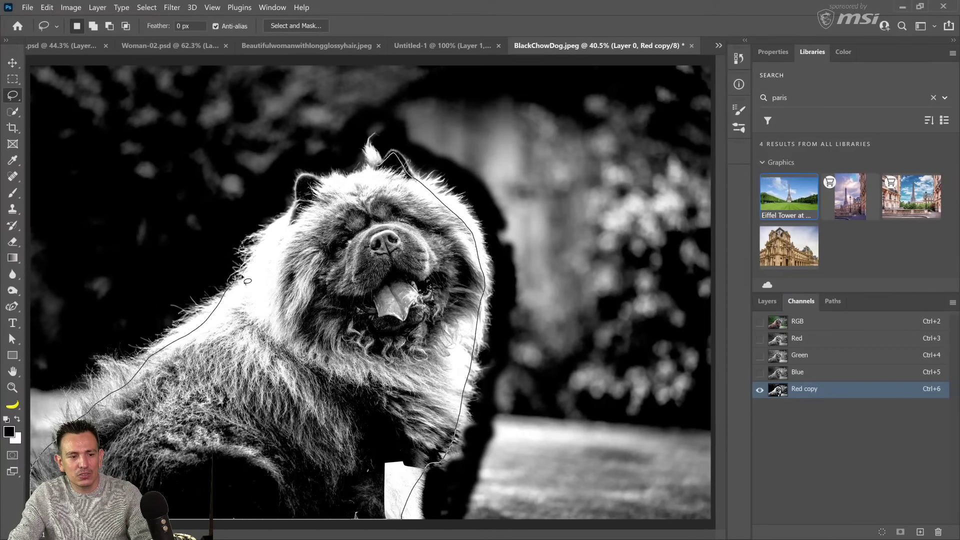
pyautogui.moveTo(309, 195); pyautogui.dragTo(384, 167)
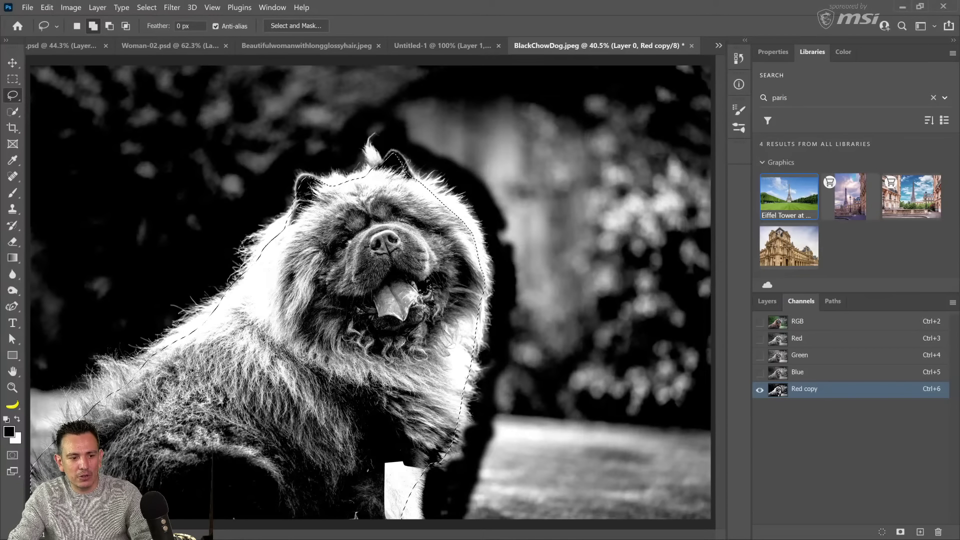
pyautogui.moveTo(199, 350); pyautogui.dragTo(149, 375)
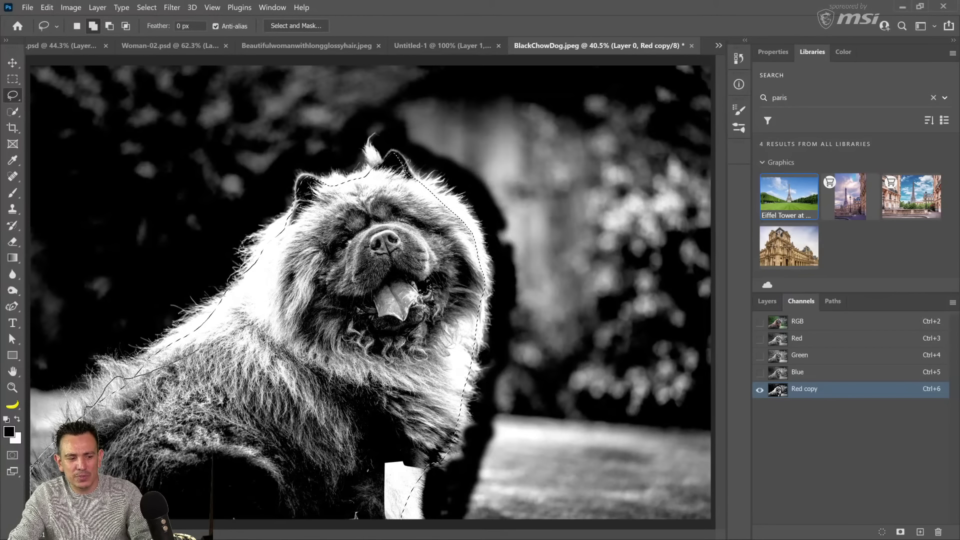
pyautogui.moveTo(173, 515); pyautogui.dragTo(322, 525)
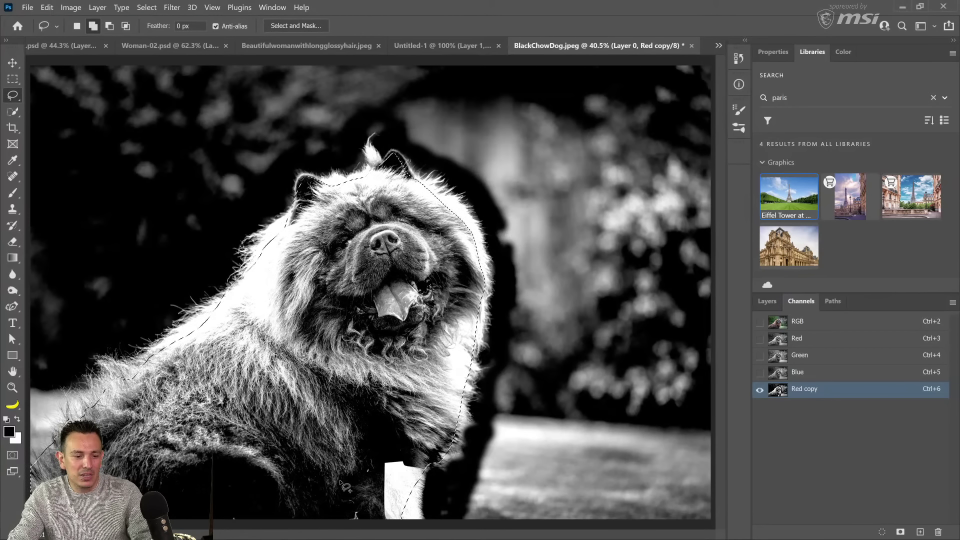
pyautogui.moveTo(351, 482)
pyautogui.mouseDown()
pyautogui.moveTo(367, 521)
pyautogui.moveTo(314, 505)
pyautogui.mouseUp()
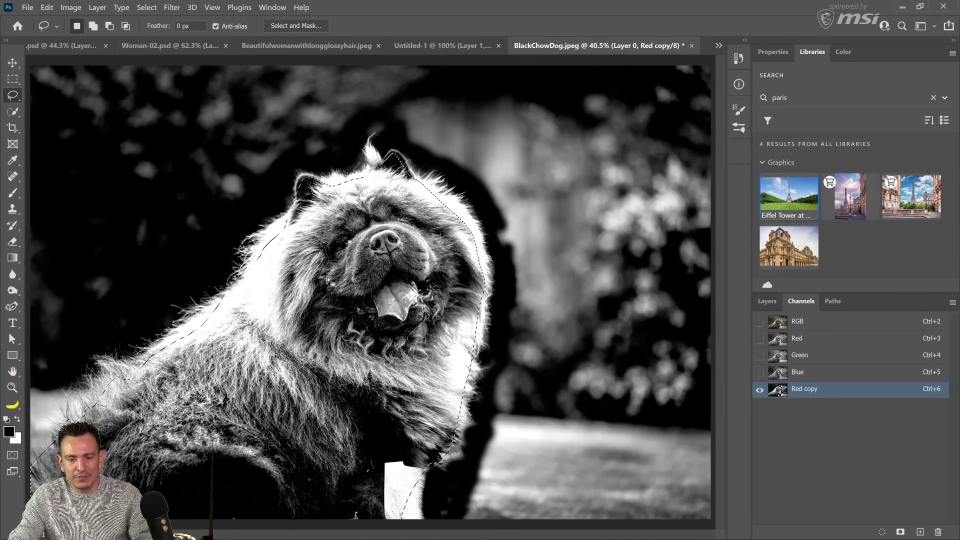
pyautogui.hotkey('ctrl', 'BackSpace')
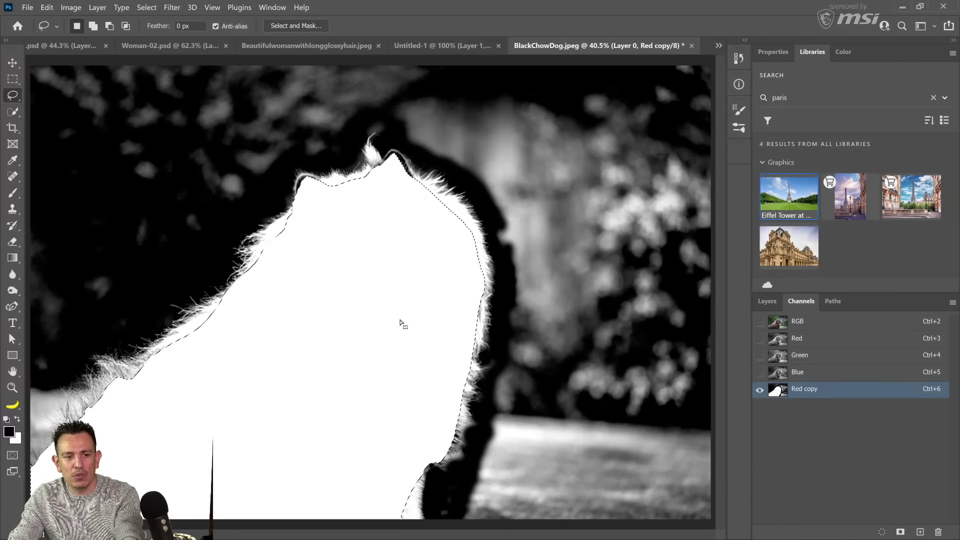
pyautogui.hotkey('ctrl', 'd')
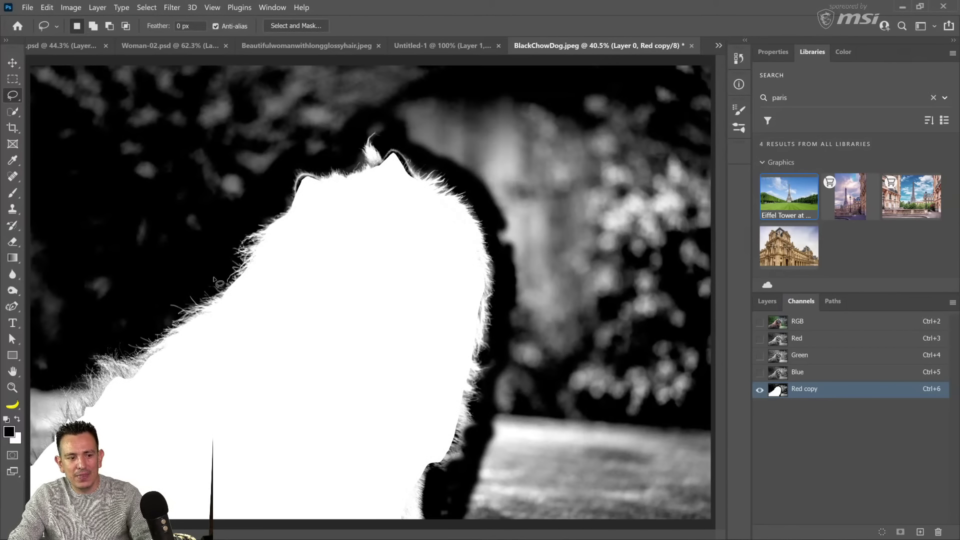
# - Lasso the entire background just outside the dog's fur edge, fill the selection with black, and deselect
pyautogui.moveTo(202, 267)
pyautogui.mouseDown()
pyautogui.moveTo(59, 375)
pyautogui.moveTo(6, 238)
pyautogui.moveTo(10, 62)
pyautogui.moveTo(569, 3)
pyautogui.moveTo(721, 110)
pyautogui.moveTo(675, 530)
pyautogui.moveTo(455, 530)
pyautogui.moveTo(500, 377)
pyautogui.moveTo(496, 253)
pyautogui.moveTo(478, 200)
pyautogui.moveTo(457, 179)
pyautogui.moveTo(362, 131)
pyautogui.moveTo(324, 164)
pyautogui.moveTo(308, 162)
pyautogui.moveTo(196, 259)
pyautogui.mouseUp()
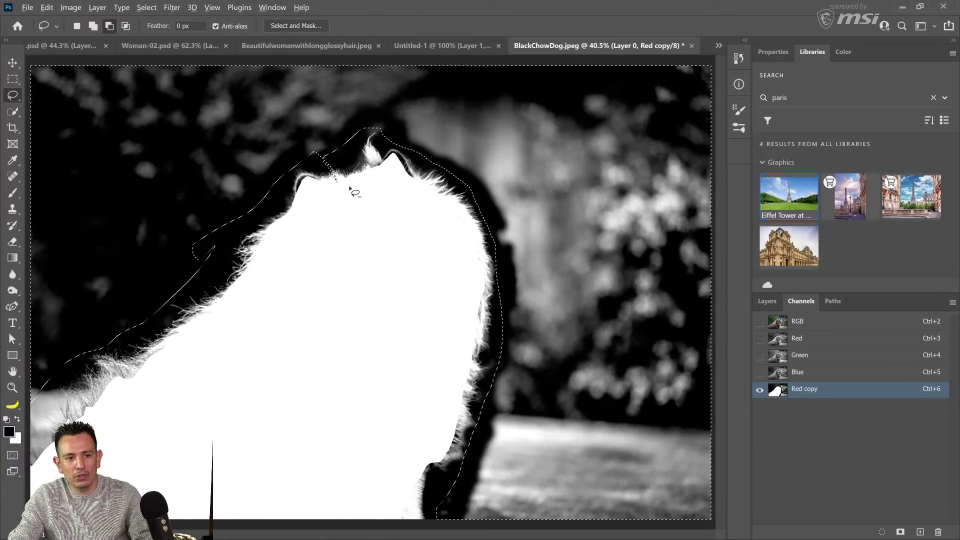
pyautogui.moveTo(346, 182)
pyautogui.mouseDown()
pyautogui.moveTo(310, 179)
pyautogui.moveTo(320, 185)
pyautogui.mouseUp()
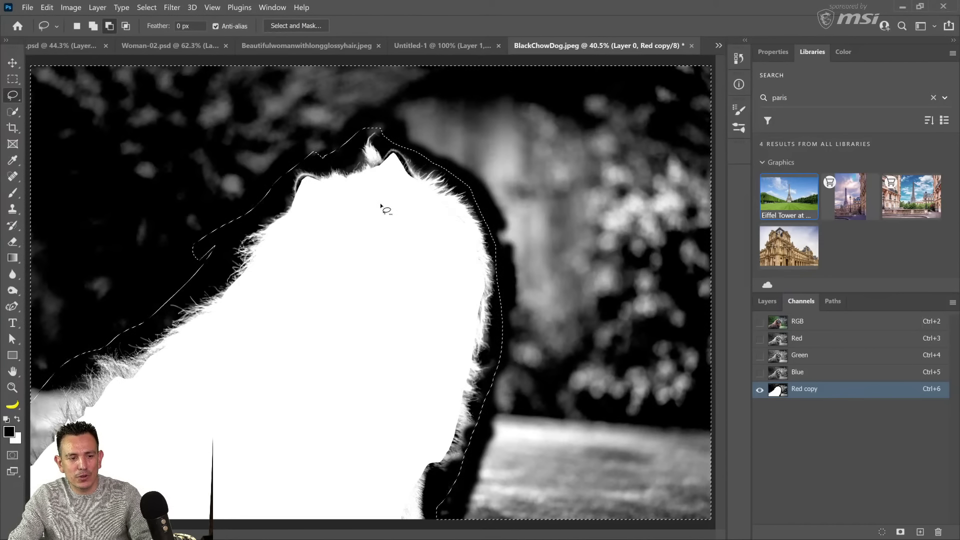
pyautogui.hotkey('alt', 'BackSpace')
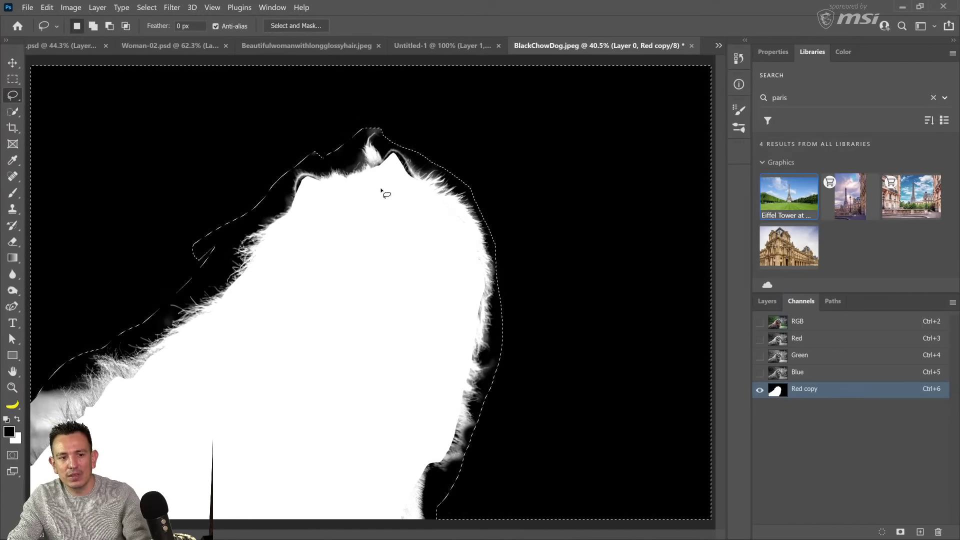
pyautogui.hotkey('ctrl', 'd')
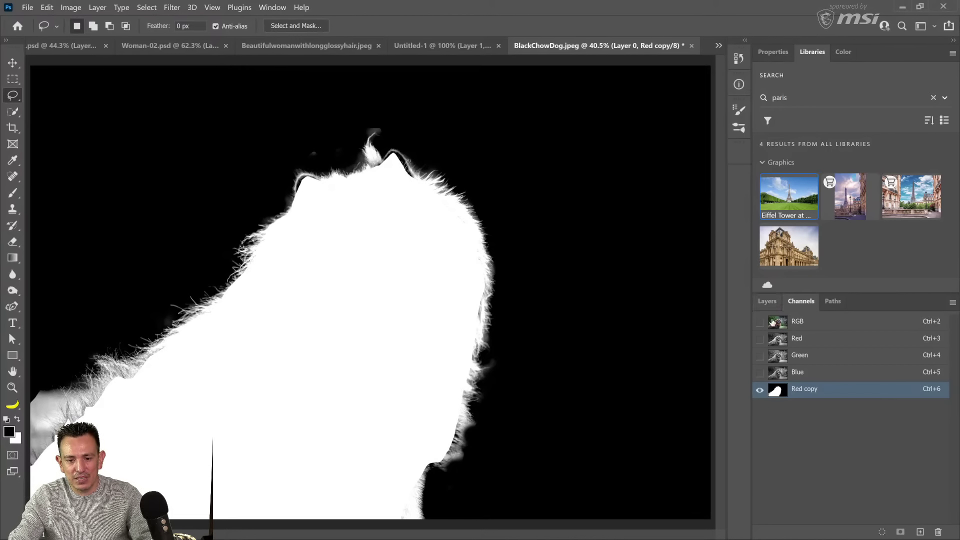
# - Load the Red copy channel as a selection, restore the RGB composite, and apply the selection as a layer mask on Layer 0
pyautogui.keyDown('ctrl'); pyautogui.click(777, 391); pyautogui.keyUp('ctrl')
pyautogui.hotkey('ctrl', '2')
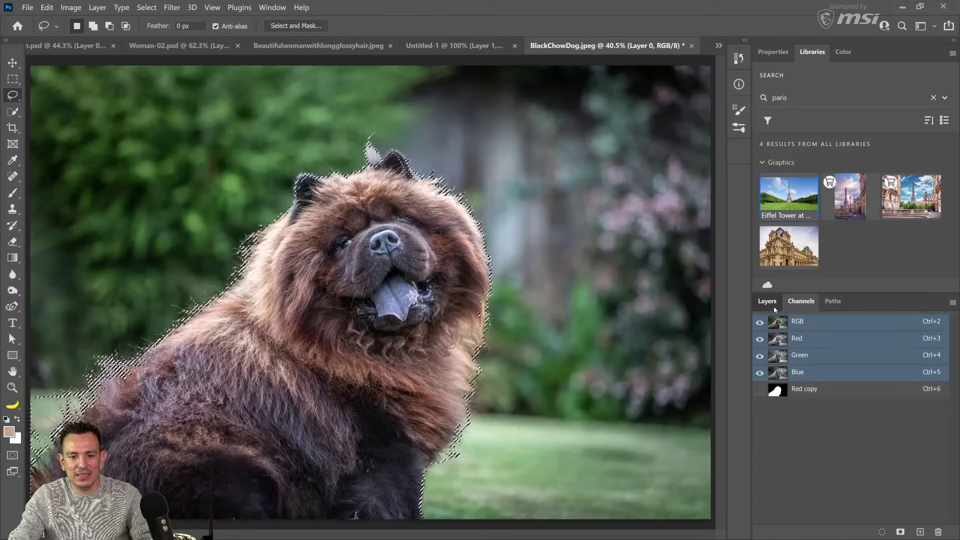
pyautogui.click(774, 306)
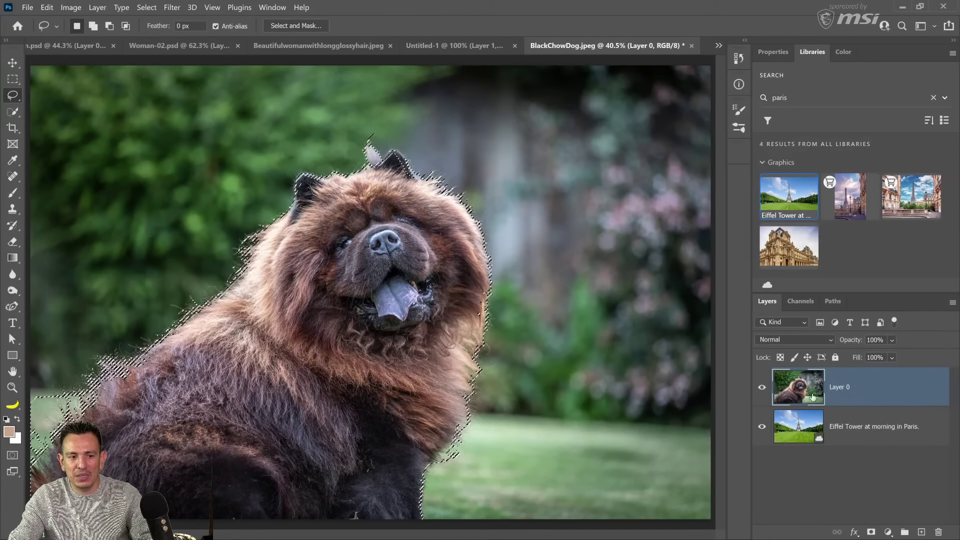
pyautogui.click(872, 533)
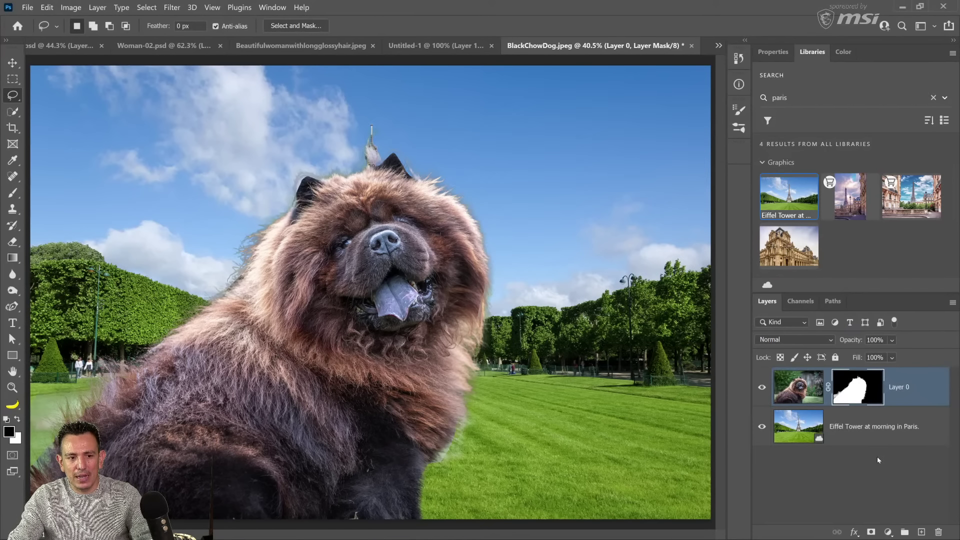
# - Examine the masked fur edges along the dog's back, head and chest against the Paris background
pyautogui.click(13, 387)
pyautogui.moveTo(202, 300); pyautogui.dragTo(263, 321)
pyautogui.moveTo(219, 357); pyautogui.dragTo(347, 268)
pyautogui.moveTo(418, 185); pyautogui.dragTo(330, 228)
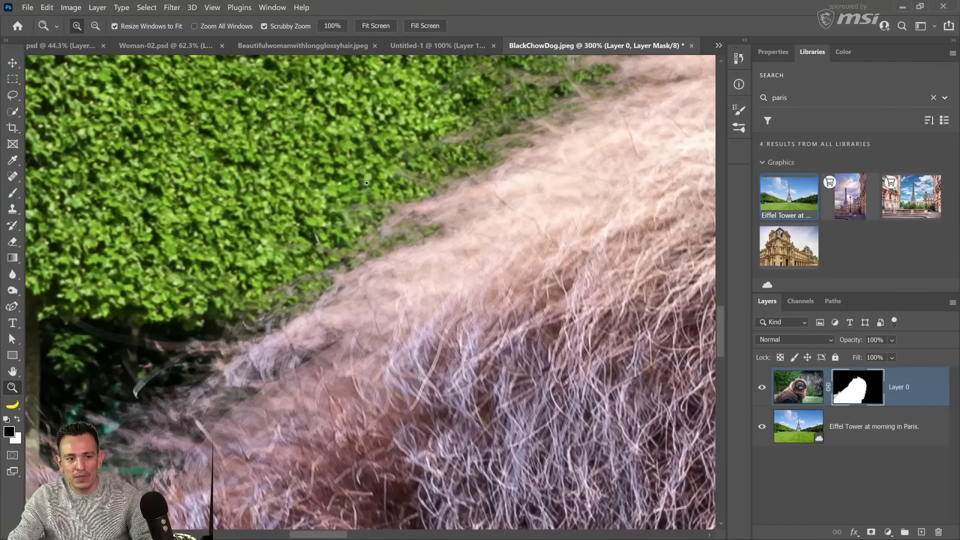
pyautogui.keyDown('alt'); pyautogui.click(391, 163); pyautogui.keyUp('alt')
pyautogui.keyDown('alt'); pyautogui.click(392, 163); pyautogui.keyUp('alt')
pyautogui.keyDown('alt'); pyautogui.click(391, 162); pyautogui.keyUp('alt')
pyautogui.moveTo(484, 137); pyautogui.dragTo(368, 270)
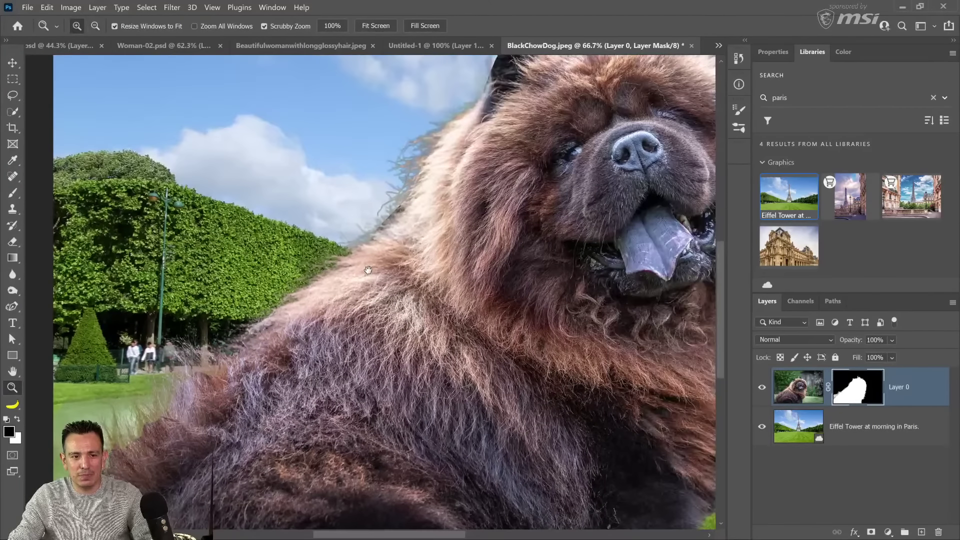
pyautogui.keyDown('alt'); pyautogui.click(386, 197); pyautogui.keyUp('alt')
pyautogui.keyDown('alt'); pyautogui.click(386, 197); pyautogui.keyUp('alt')
pyautogui.keyDown('alt'); pyautogui.click(386, 197); pyautogui.keyUp('alt')
pyautogui.click(500, 370)
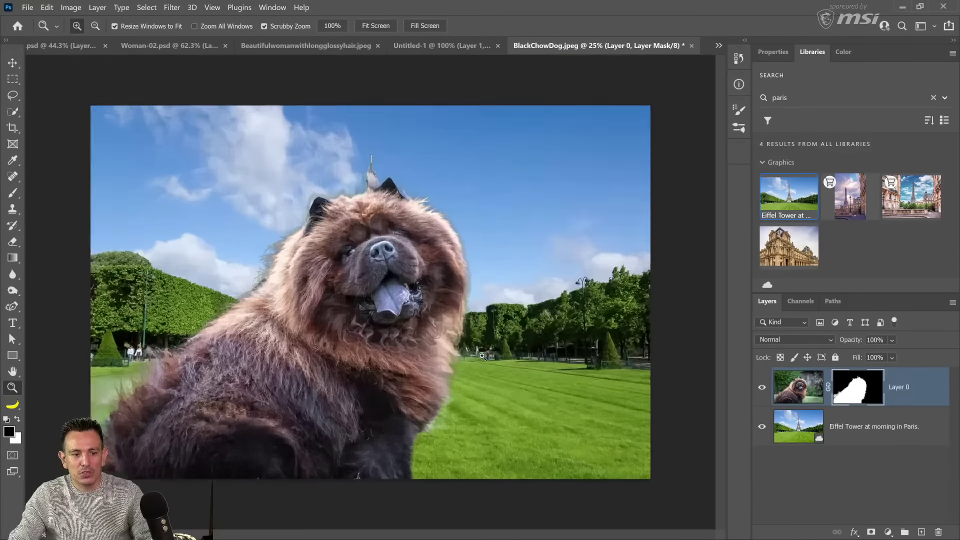
pyautogui.click(503, 373)
pyautogui.click(504, 373)
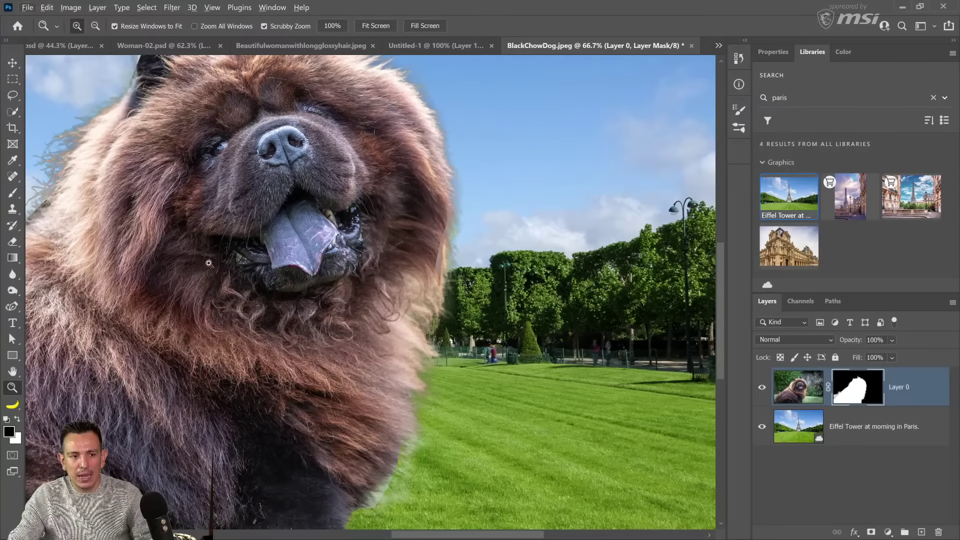
# - Temporarily disable Layer 0's mask to examine the fur edges in the original photo, and re-enable the mask
pyautogui.keyDown('shift'); pyautogui.click(853, 395); pyautogui.keyUp('shift')
pyautogui.rightClick(503, 282)
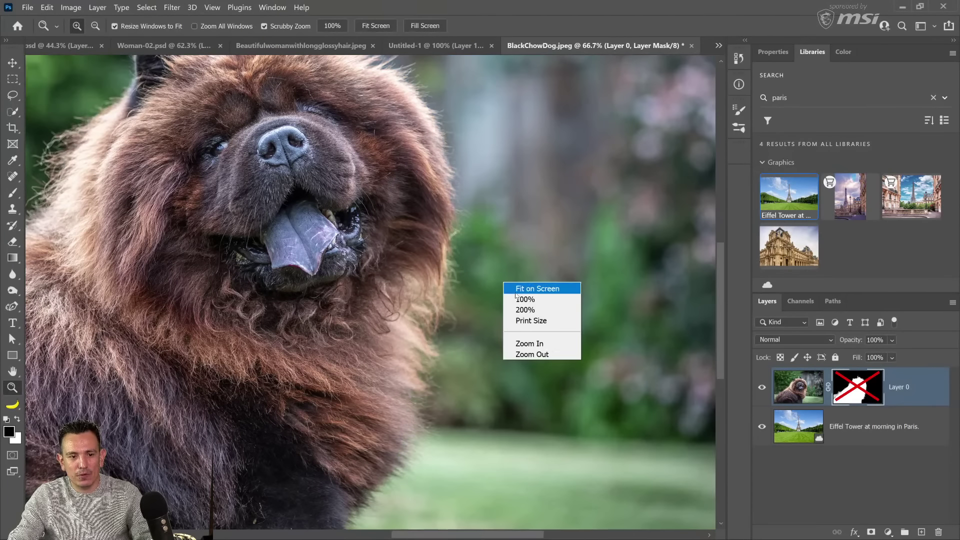
pyautogui.click(519, 289)
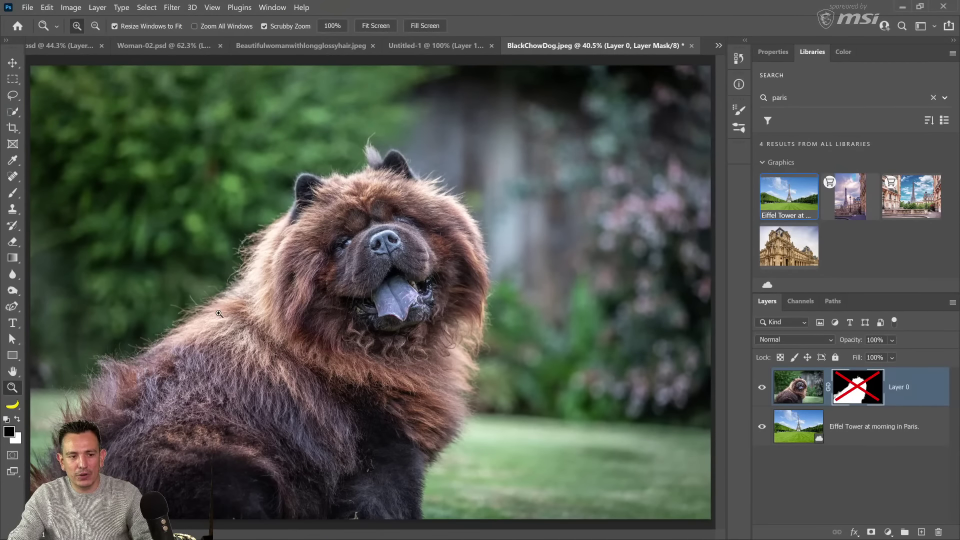
pyautogui.moveTo(219, 313); pyautogui.dragTo(216, 284)
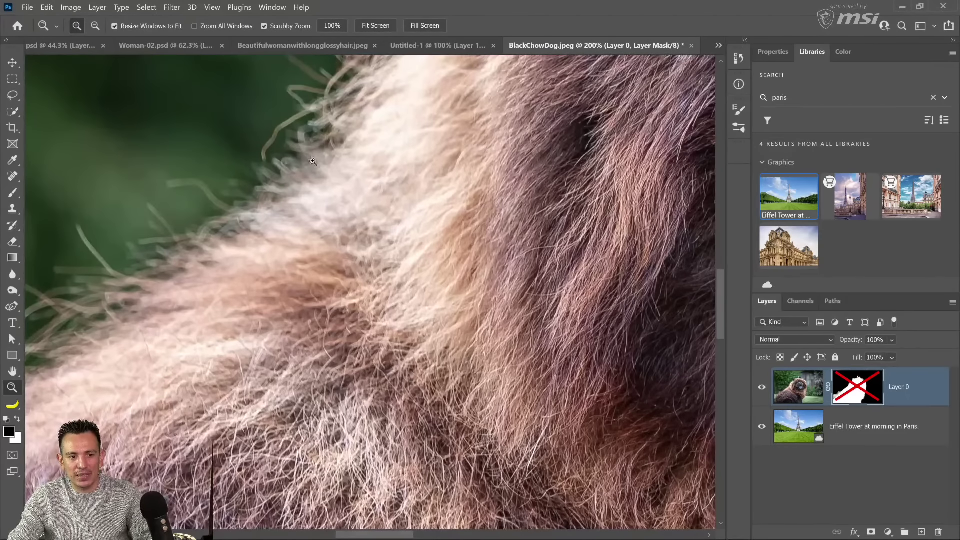
pyautogui.moveTo(449, 146); pyautogui.dragTo(113, 321)
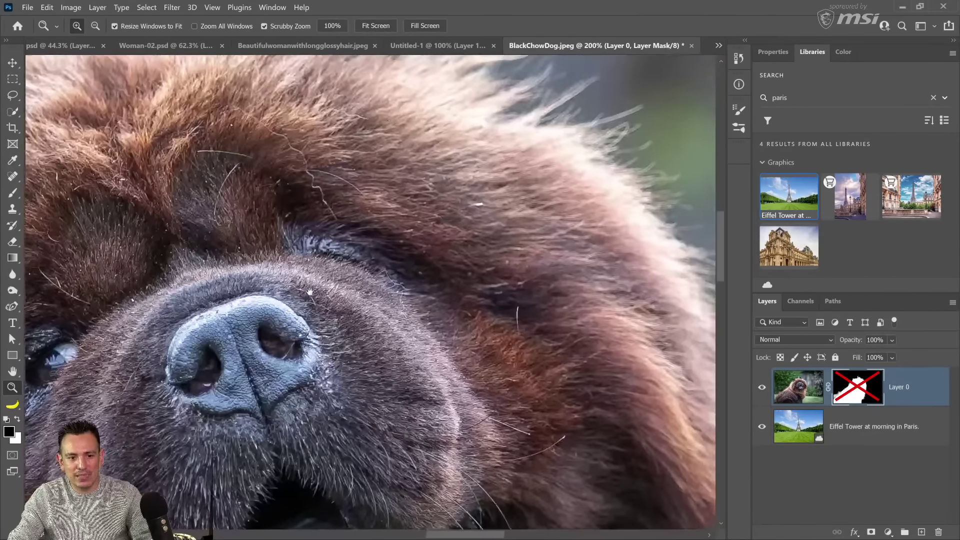
pyautogui.moveTo(308, 290); pyautogui.dragTo(418, 242)
pyautogui.rightClick(417, 241)
pyautogui.click(429, 247)
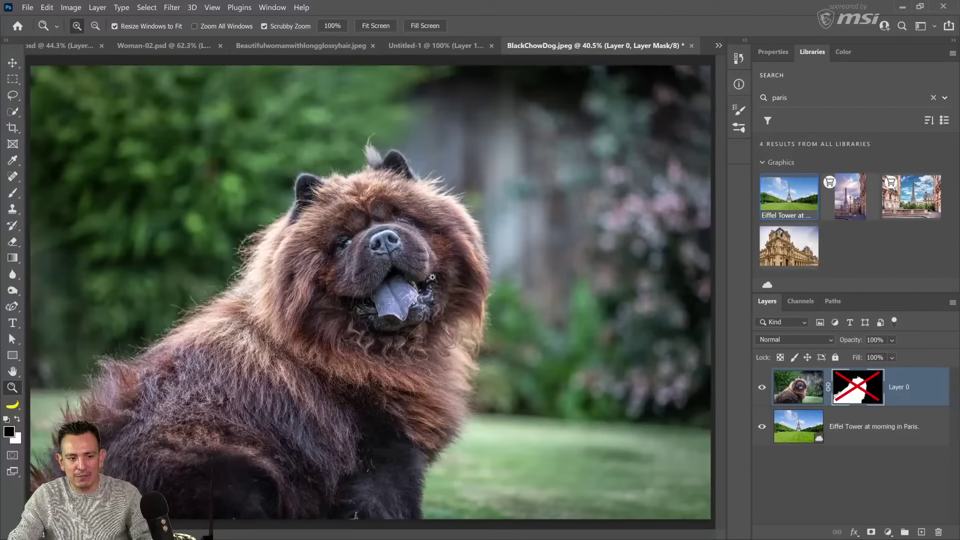
pyautogui.keyDown('shift'); pyautogui.click(863, 390); pyautogui.keyUp('shift')
# - Apply a Gaussian Blur with a 44.3 pixel radius to the Eiffel Tower background layer, previewing it beside the chest fur
pyautogui.click(858, 431)
pyautogui.click(473, 376)
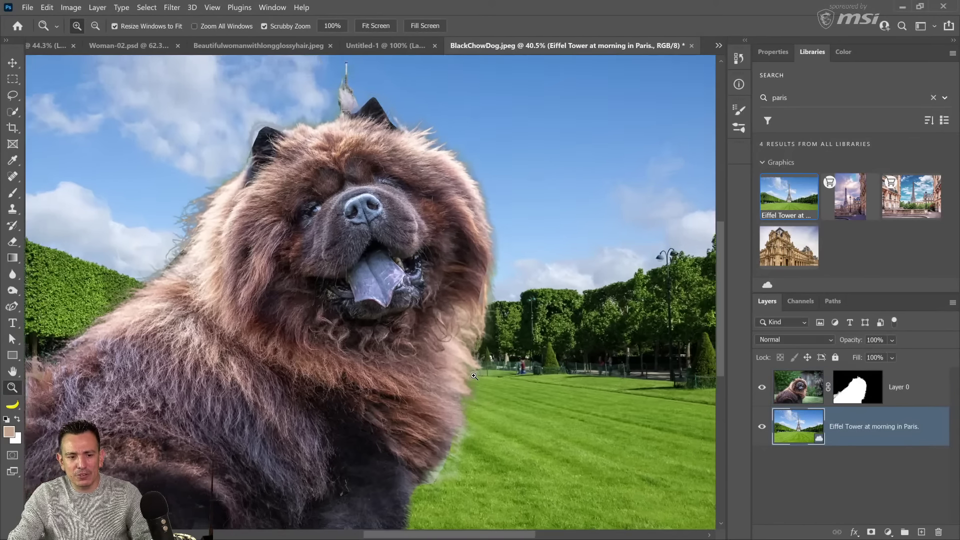
pyautogui.click(473, 376)
pyautogui.click(475, 376)
pyautogui.click(475, 376)
pyautogui.click(485, 374)
pyautogui.moveTo(560, 374); pyautogui.dragTo(450, 284)
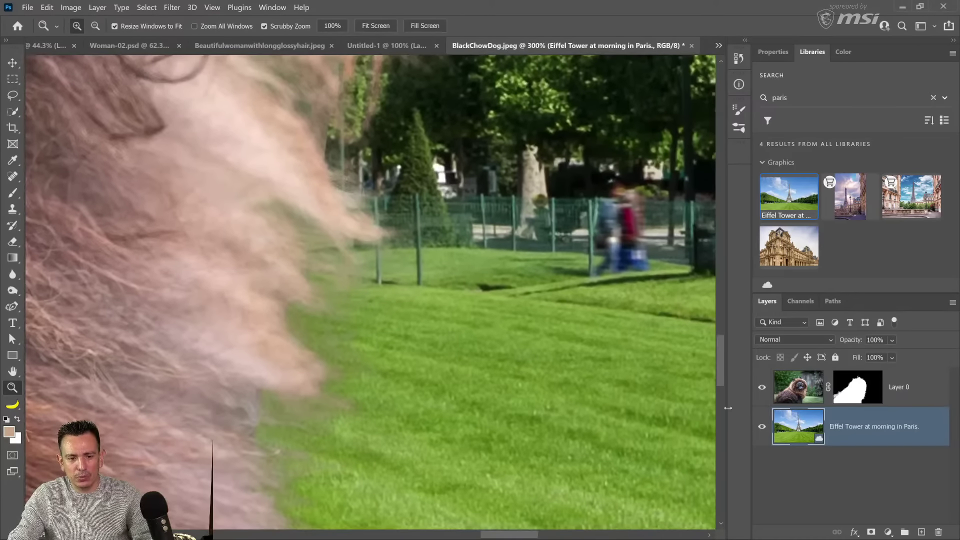
pyautogui.click(172, 8)
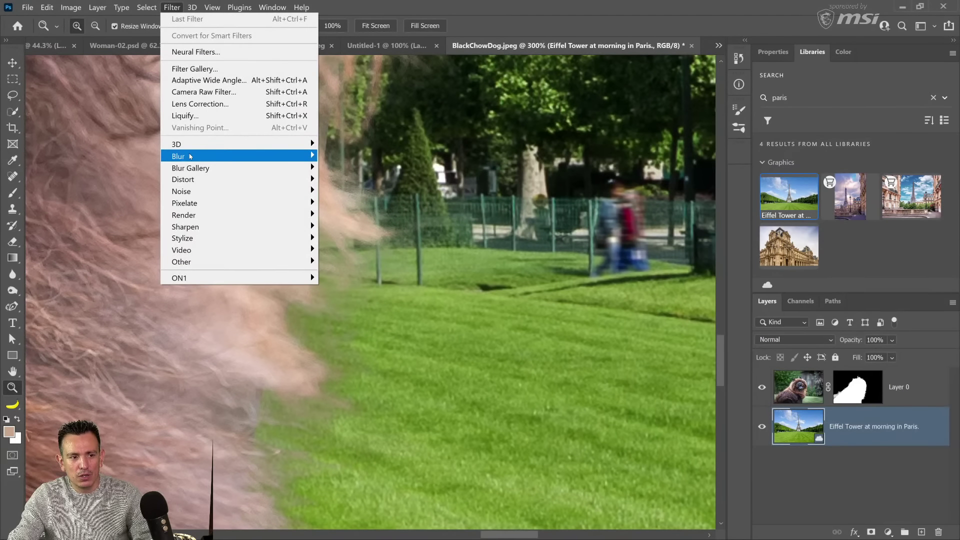
pyautogui.moveTo(190, 156)
pyautogui.click(366, 204)
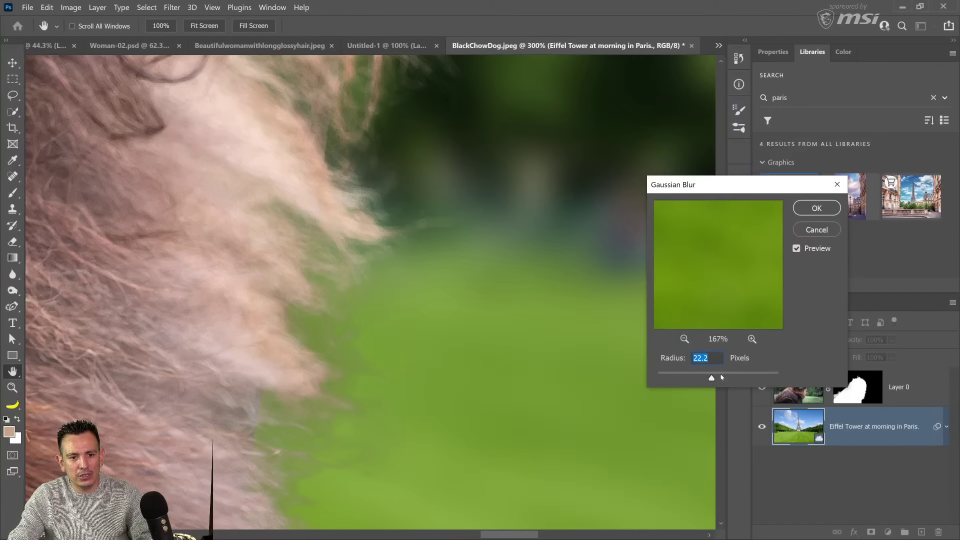
pyautogui.moveTo(721, 377); pyautogui.dragTo(722, 378)
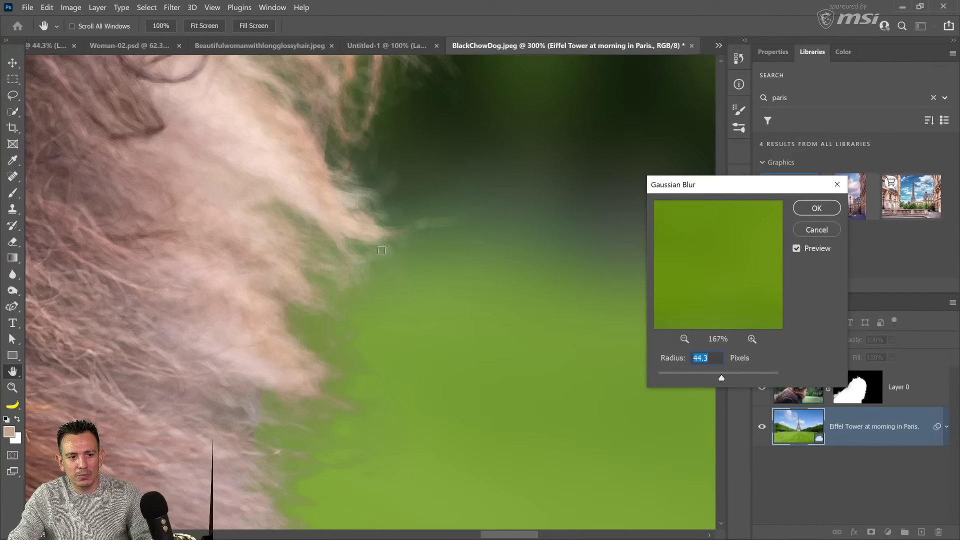
pyautogui.click(803, 209)
# - Examine the fur edges along the dog's chest and cheek against the blurred background, up close and in the full composite
pyautogui.moveTo(315, 379); pyautogui.dragTo(336, 384)
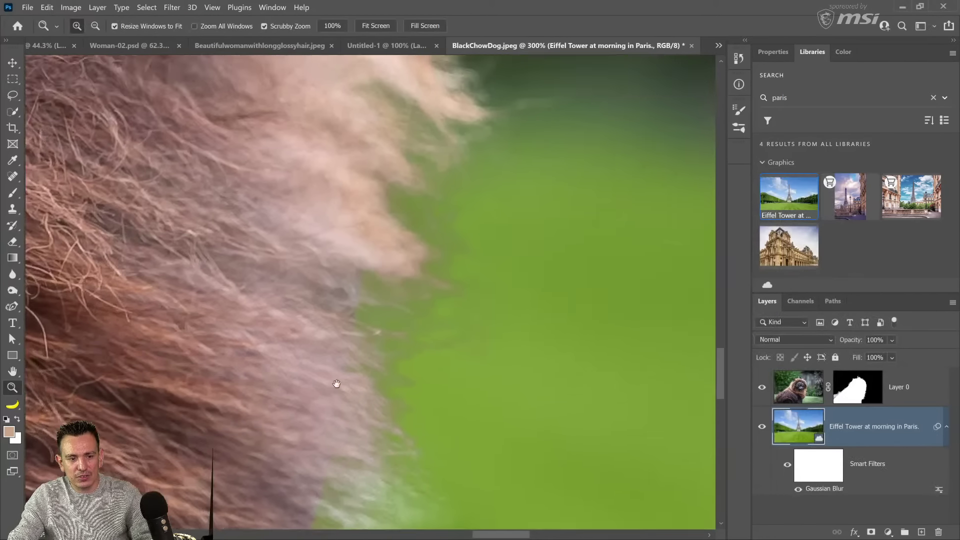
pyautogui.moveTo(367, 145); pyautogui.dragTo(301, 395)
pyautogui.moveTo(371, 173); pyautogui.dragTo(375, 407)
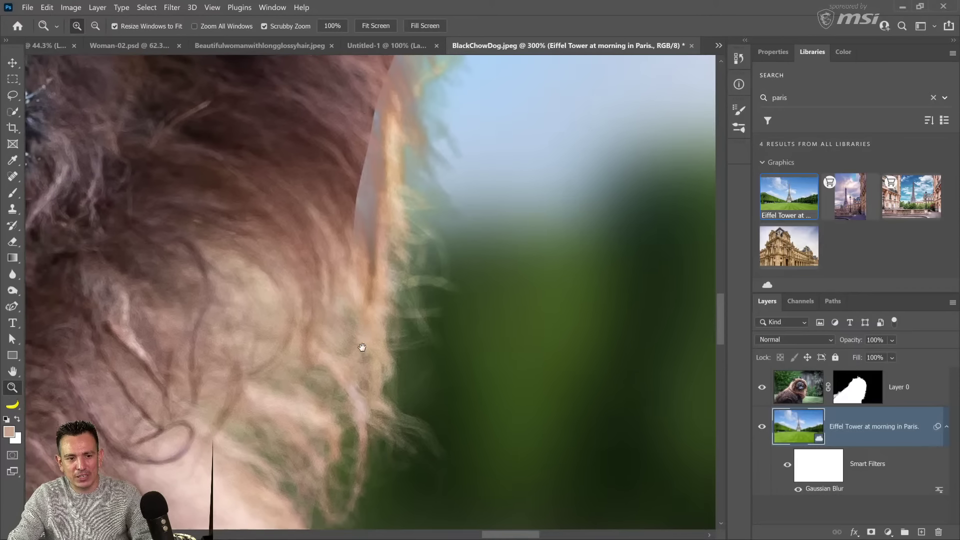
pyautogui.moveTo(362, 347); pyautogui.dragTo(359, 393)
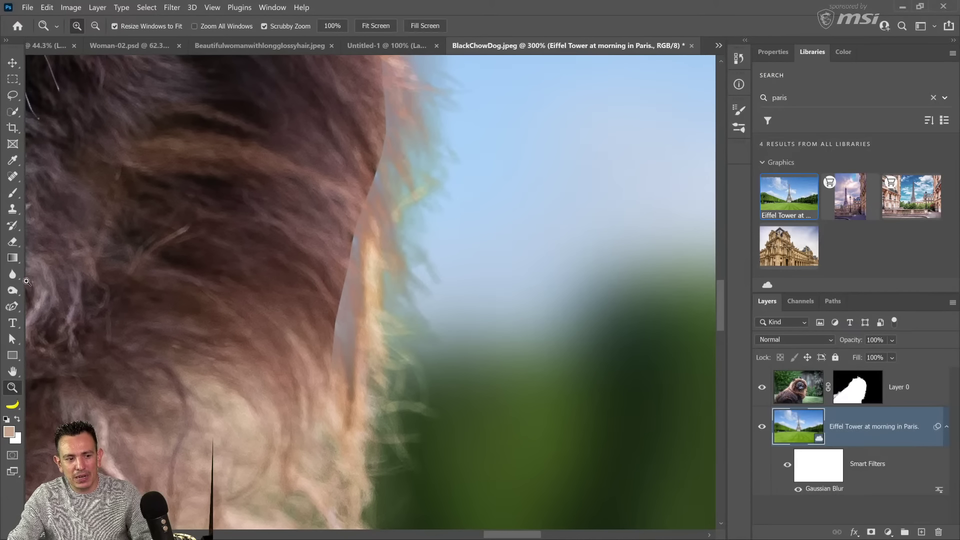
pyautogui.doubleClick(13, 387)
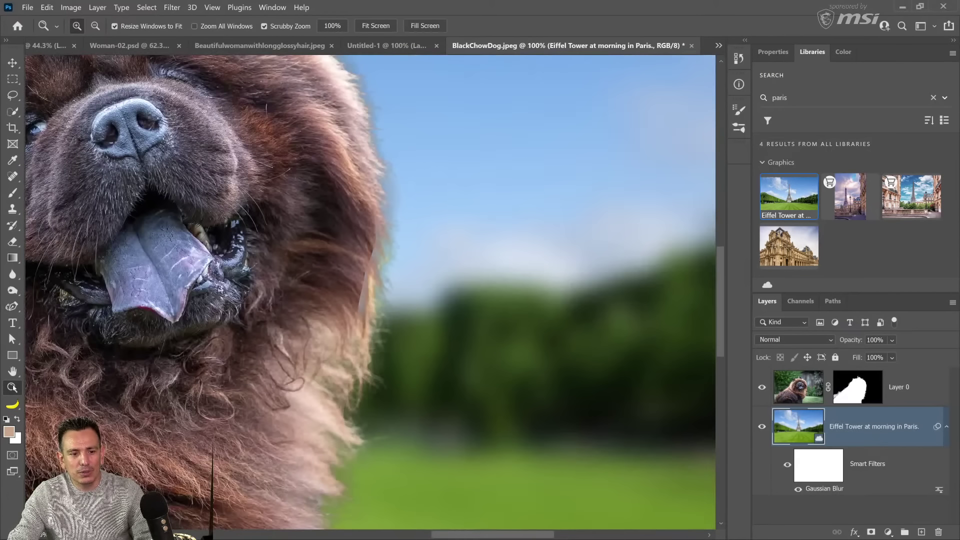
pyautogui.click(418, 355)
pyautogui.keyDown('alt'); pyautogui.click(412, 340); pyautogui.keyUp('alt')
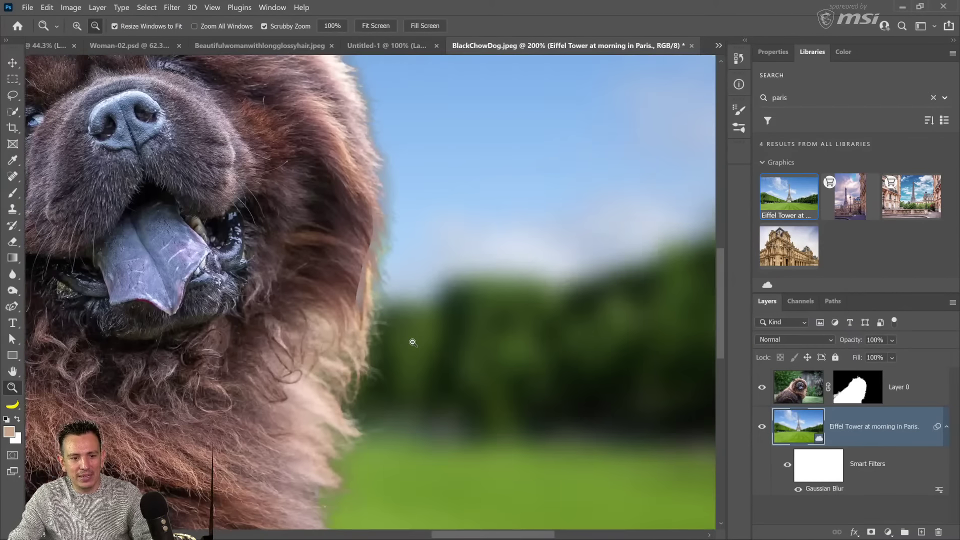
pyautogui.keyDown('alt'); pyautogui.click(413, 343); pyautogui.keyUp('alt')
pyautogui.keyDown('alt'); pyautogui.click(413, 342); pyautogui.keyUp('alt')
pyautogui.keyDown('alt'); pyautogui.click(413, 342); pyautogui.keyUp('alt')
pyautogui.keyDown('alt'); pyautogui.click(414, 343); pyautogui.keyUp('alt')
# - Reduce the Gaussian Blur smart filter on the Eiffel Tower layer to a 7.6 pixel radius
pyautogui.doubleClick(833, 490)
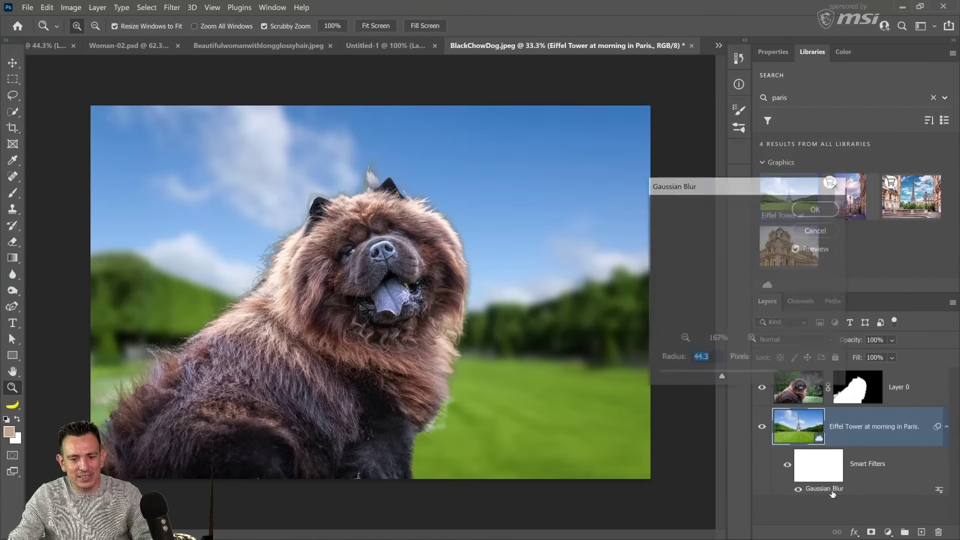
pyautogui.moveTo(700, 378); pyautogui.dragTo(698, 378)
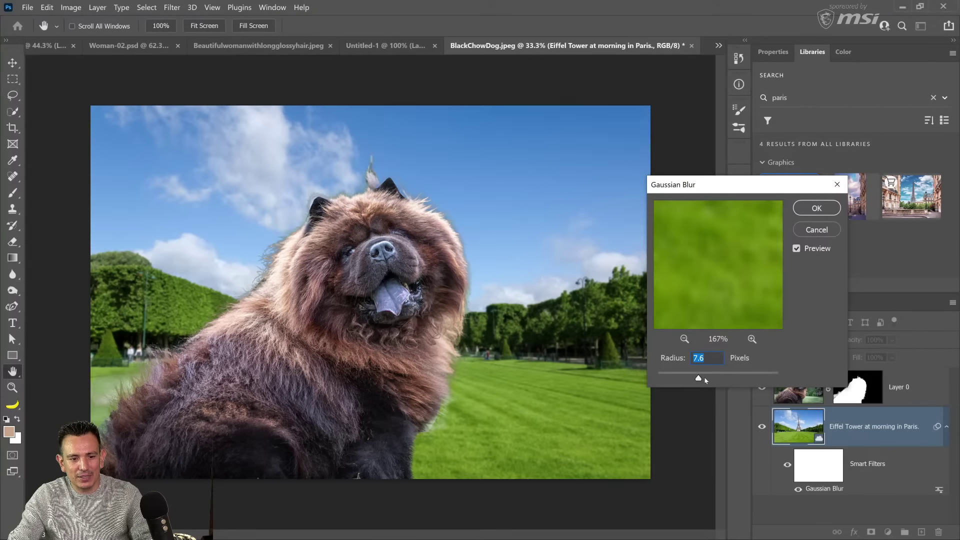
pyautogui.press('Return')
# - Paint black on Layer 0's mask with a soft 200 px brush to hide the pale fringe along the dog's lower chest
pyautogui.press('z')
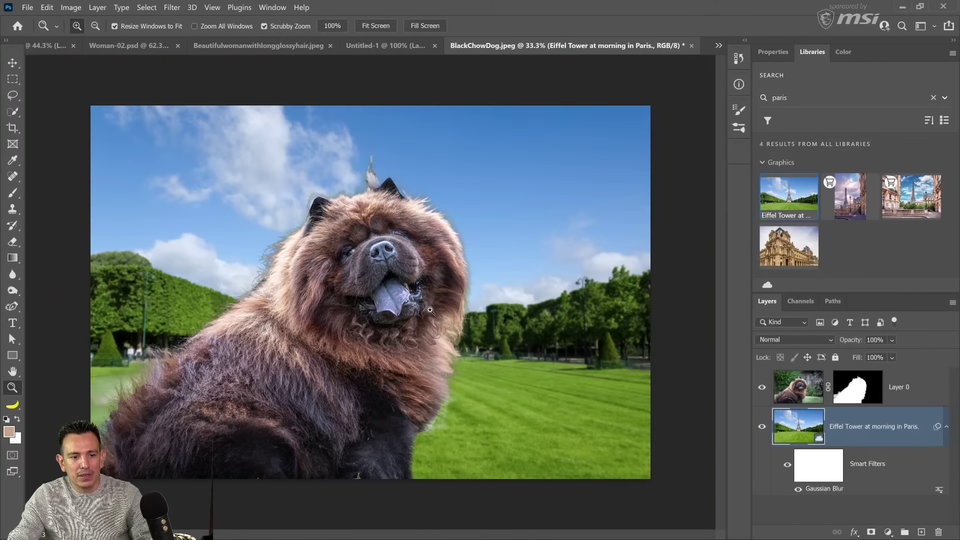
pyautogui.click(430, 310)
pyautogui.click(430, 310)
pyautogui.moveTo(557, 357); pyautogui.dragTo(441, 317)
pyautogui.moveTo(435, 377); pyautogui.dragTo(440, 200)
pyautogui.click(14, 195)
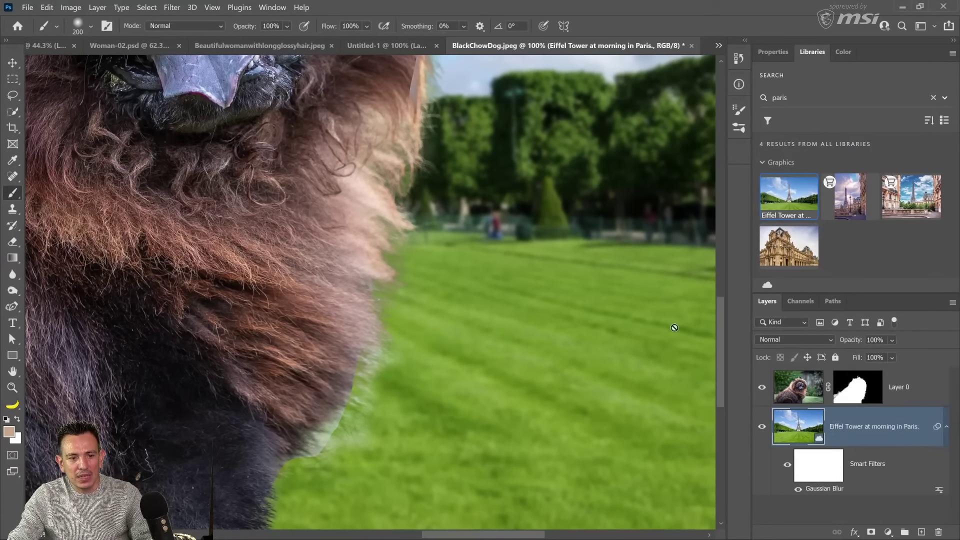
pyautogui.click(851, 401)
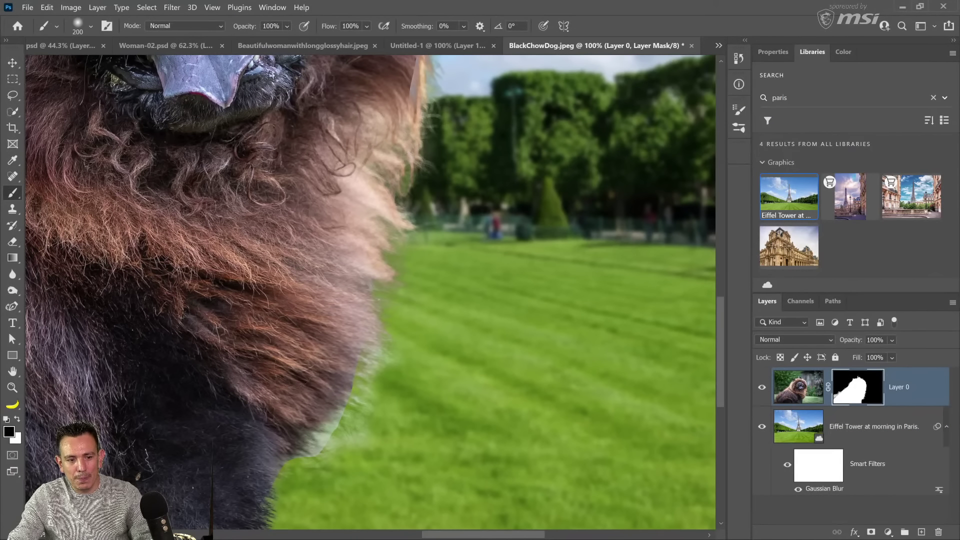
pyautogui.moveTo(320, 456)
pyautogui.mouseDown()
pyautogui.moveTo(365, 408)
pyautogui.moveTo(376, 345)
pyautogui.mouseUp()
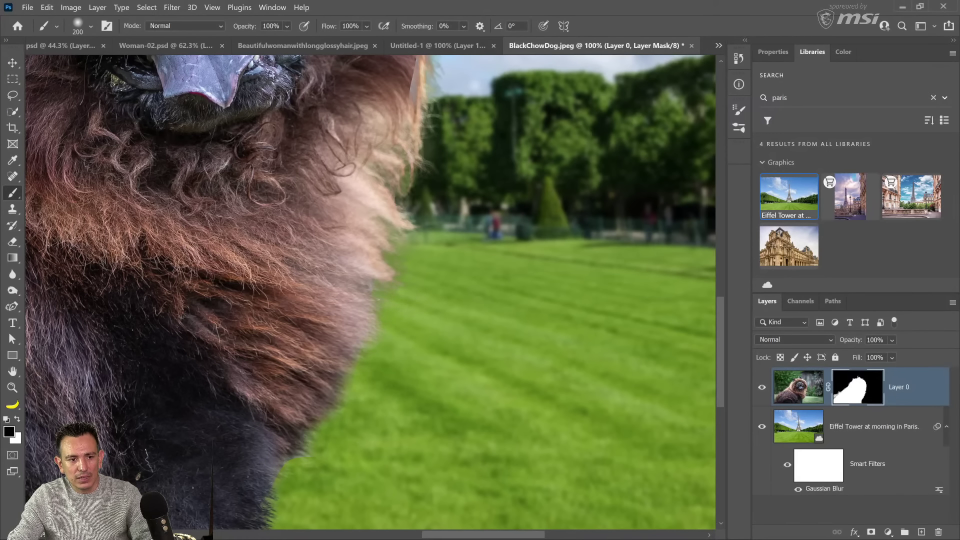
# - Paint white on Layer 0's mask with the 200 px brush to restore the missing fur along the dog's lower back
pyautogui.scroll(3, 439, 156)
pyautogui.press('x')
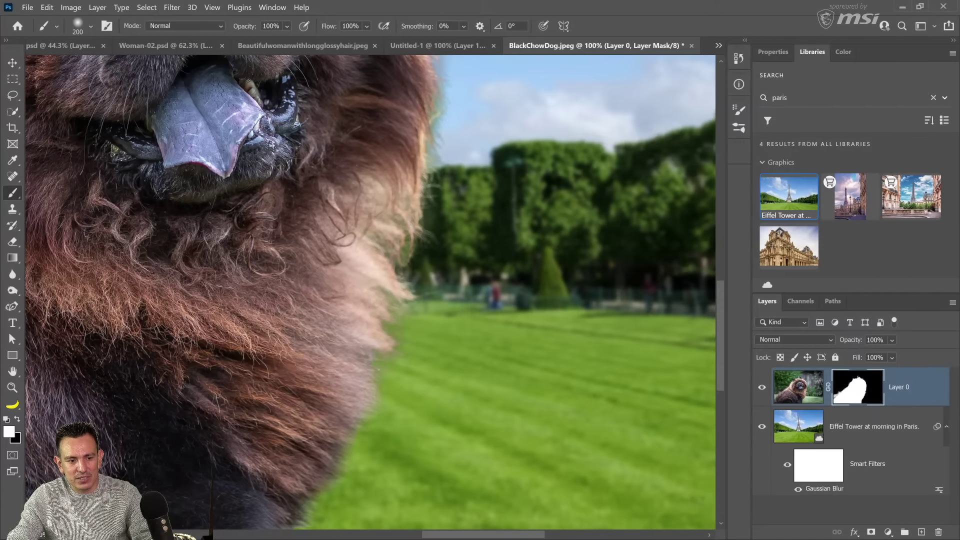
pyautogui.moveTo(379, 370); pyautogui.dragTo(441, 425)
pyautogui.moveTo(370, 273); pyautogui.dragTo(497, 354)
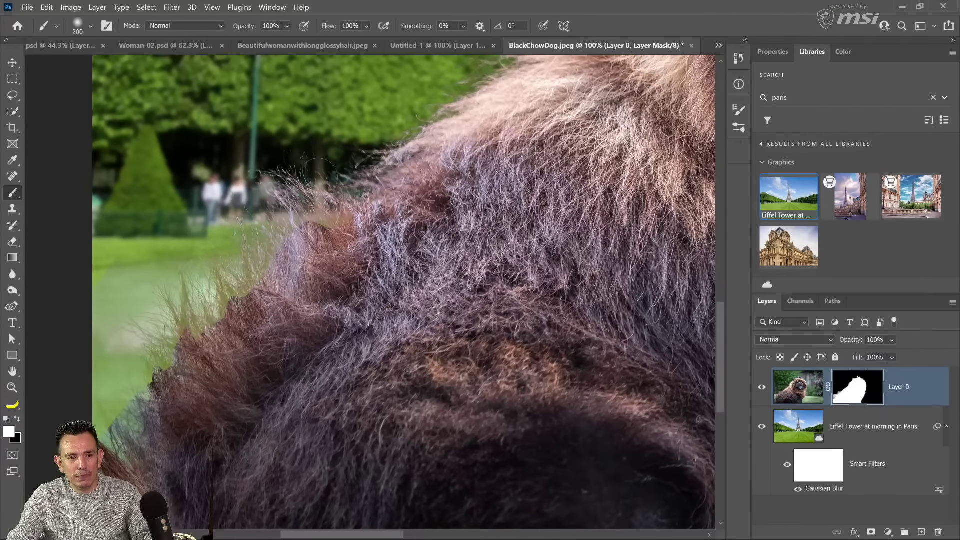
pyautogui.moveTo(313, 236); pyautogui.dragTo(395, 141)
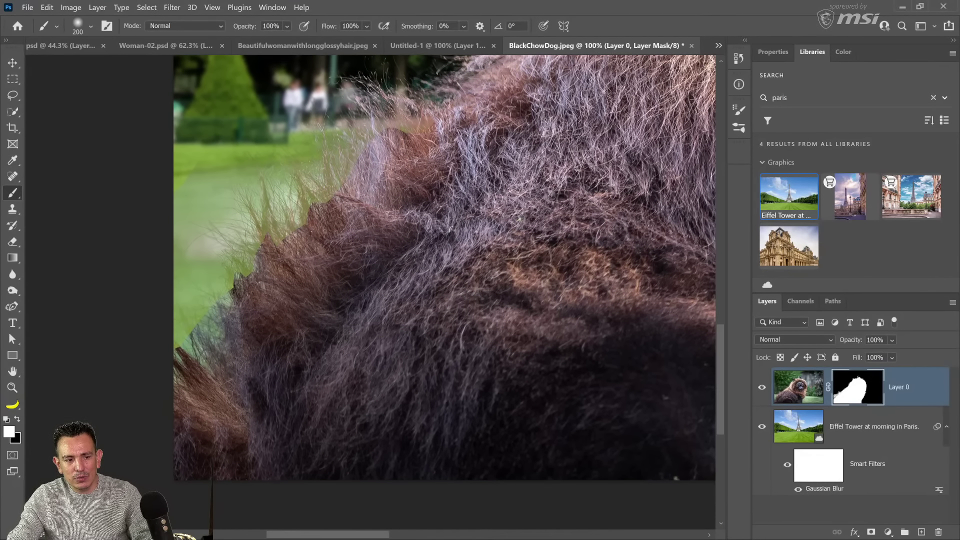
pyautogui.moveTo(247, 271)
pyautogui.mouseDown()
pyautogui.moveTo(240, 266)
pyautogui.moveTo(285, 221)
pyautogui.moveTo(325, 195)
pyautogui.mouseUp()
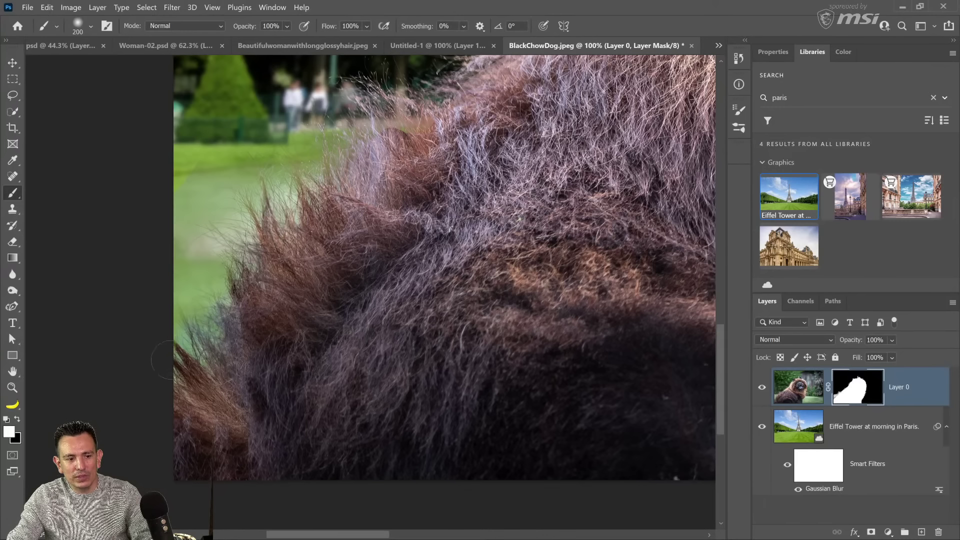
# - Paint white on Layer 0's mask to restore both ears, reducing the brush to 90 px for the ear beside the stray tuft
pyautogui.moveTo(261, 324); pyautogui.dragTo(230, 450)
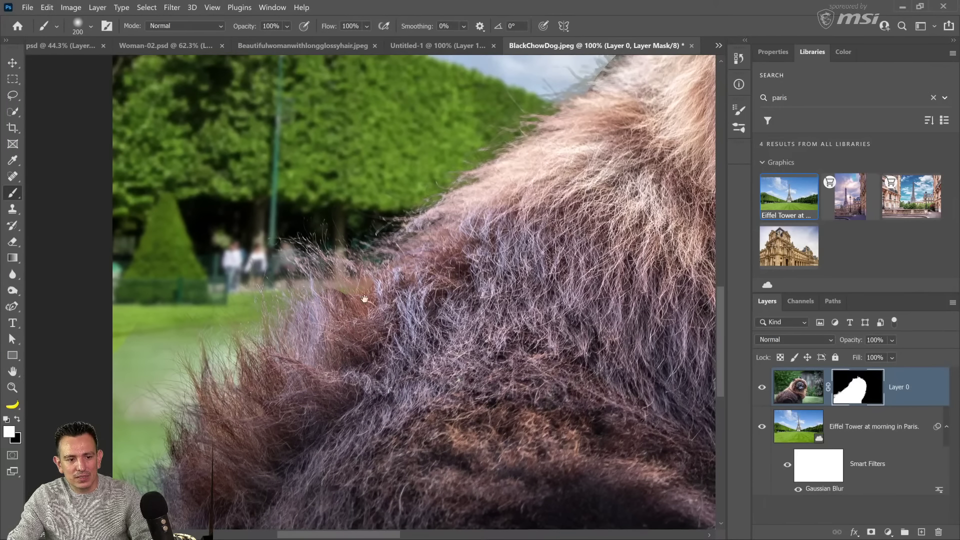
pyautogui.moveTo(365, 298); pyautogui.dragTo(243, 423)
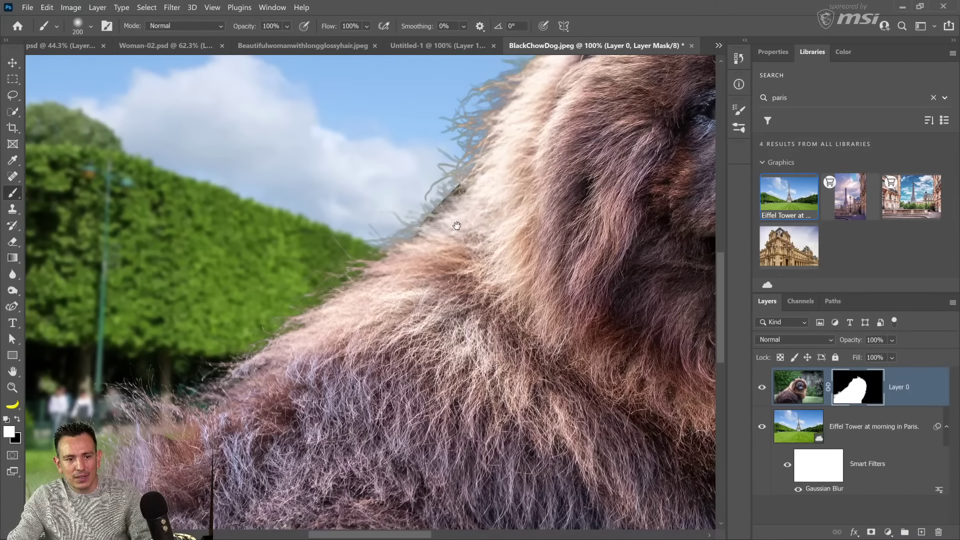
pyautogui.moveTo(456, 226); pyautogui.dragTo(302, 450)
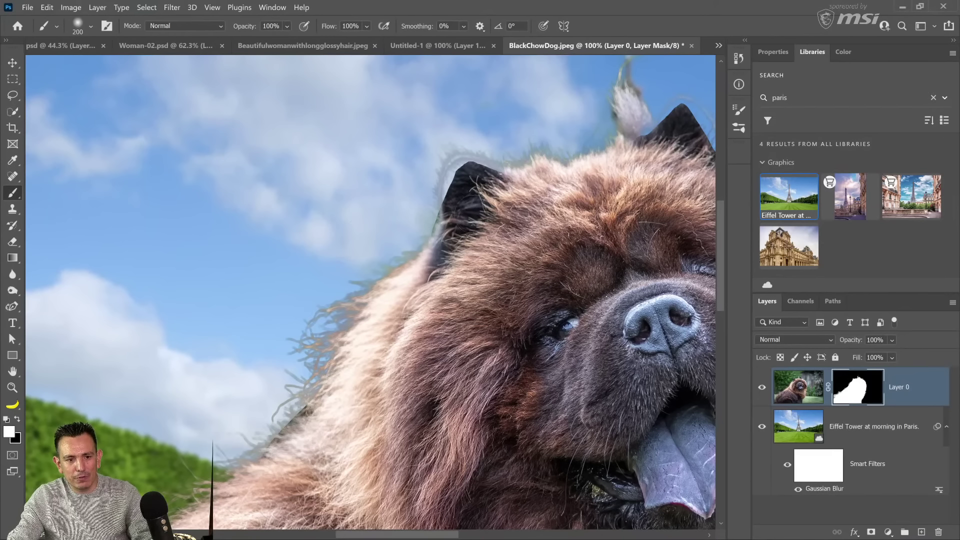
pyautogui.moveTo(454, 185)
pyautogui.mouseDown()
pyautogui.moveTo(527, 173)
pyautogui.moveTo(459, 185)
pyautogui.mouseUp()
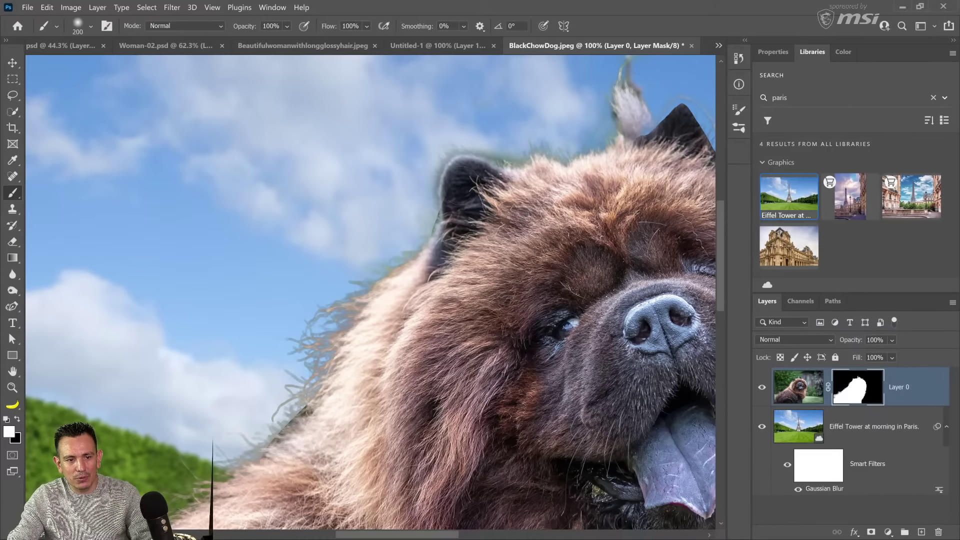
pyautogui.moveTo(622, 165); pyautogui.dragTo(489, 235)
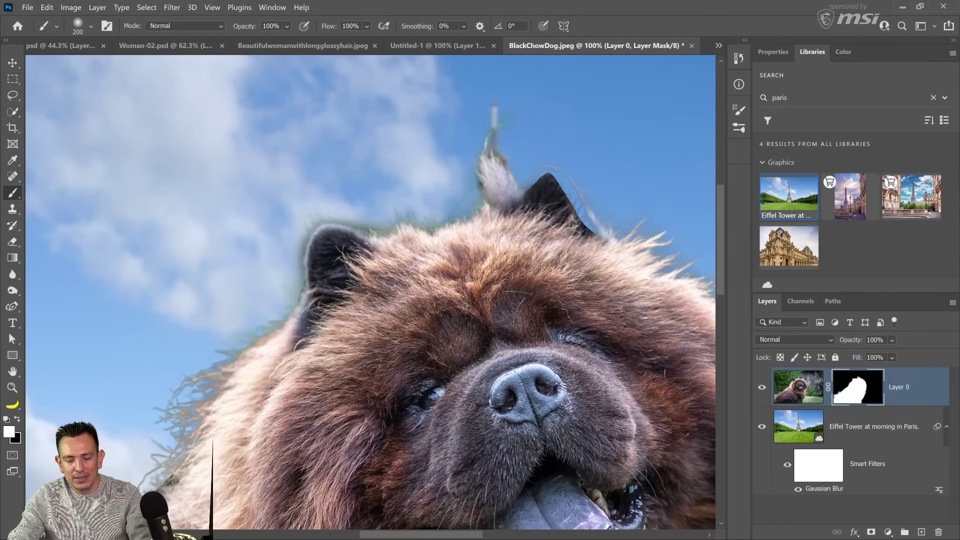
pyautogui.press('[')
pyautogui.moveTo(539, 187)
pyautogui.mouseDown()
pyautogui.moveTo(561, 179)
pyautogui.moveTo(573, 188)
pyautogui.moveTo(603, 243)
pyautogui.mouseUp()
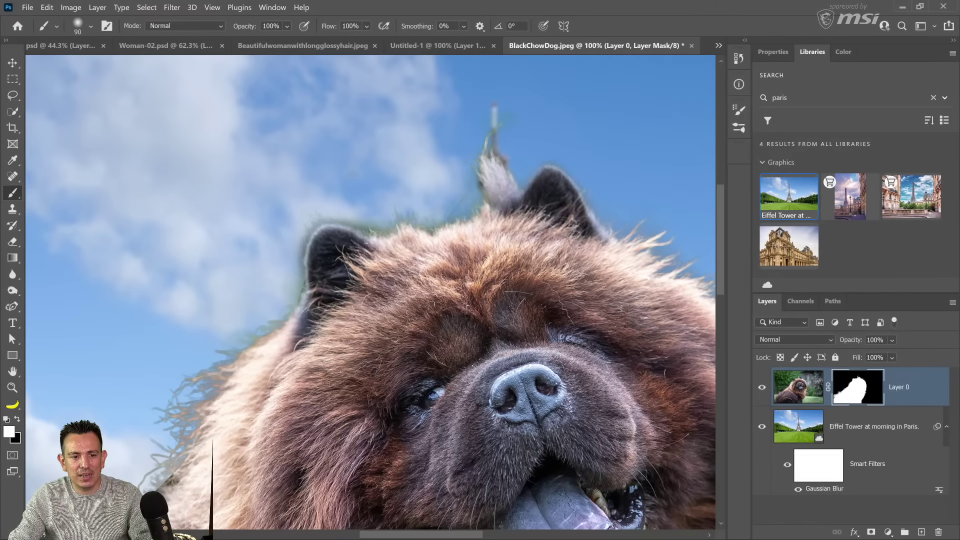
# - Examine the mask edge down the dog's cheek and chest, and view the whole composite
pyautogui.moveTo(518, 286); pyautogui.dragTo(408, 260)
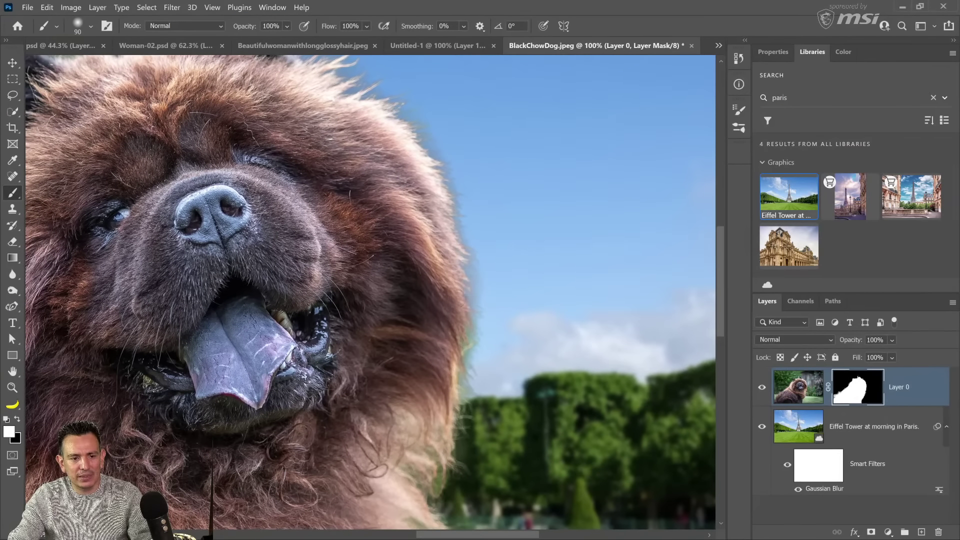
pyautogui.moveTo(430, 335); pyautogui.dragTo(430, 271)
pyautogui.moveTo(411, 400); pyautogui.dragTo(450, 203)
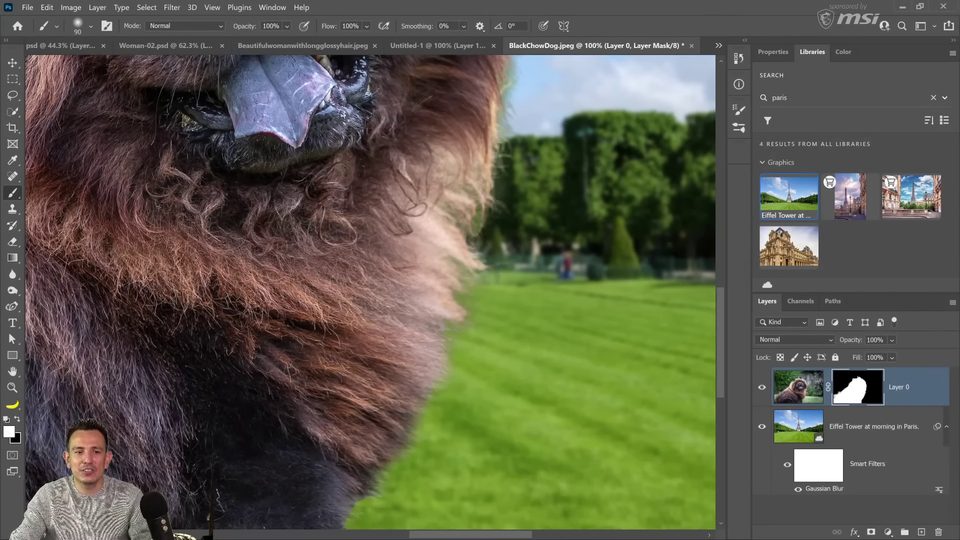
pyautogui.doubleClick(13, 371)
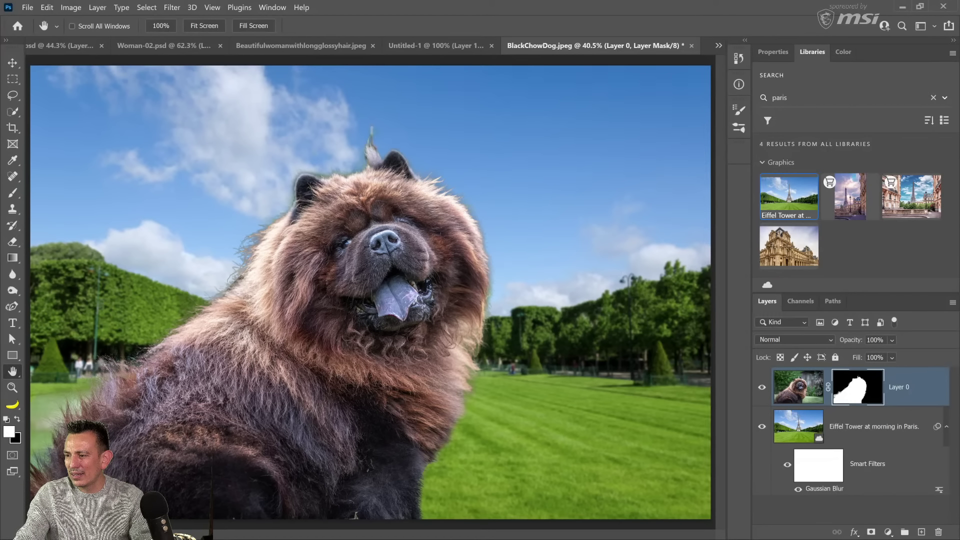
pyautogui.click(13, 406)
pyautogui.click(47, 403)
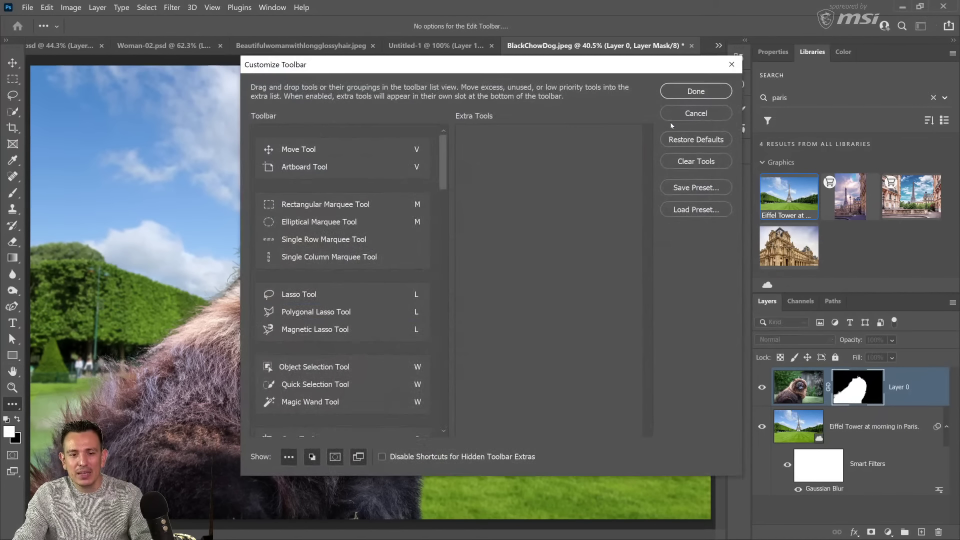
pyautogui.click(696, 91)
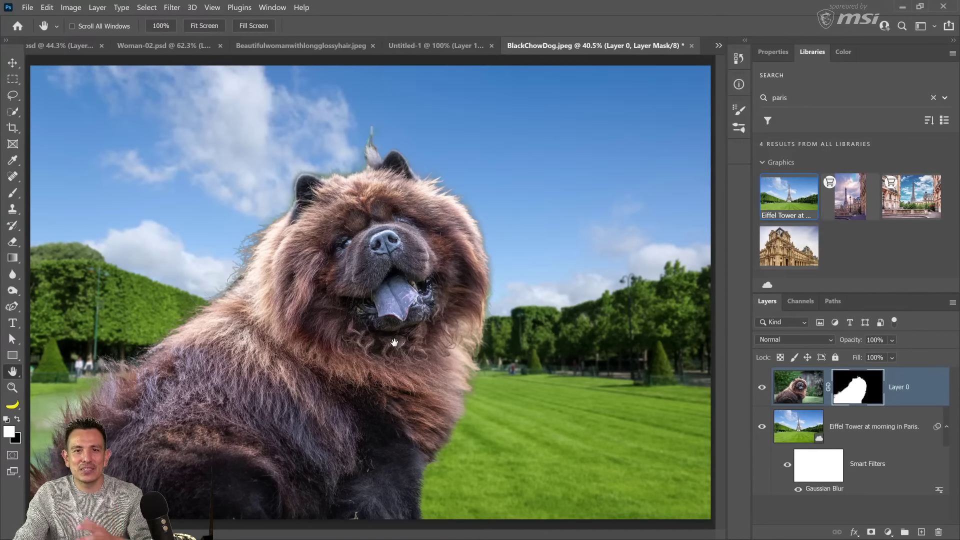
# - Paint black on Layer 0's mask with the 90 px brush to remove stray fringe hairs from below the left ear to the shoulder
pyautogui.click(12, 388)
pyautogui.moveTo(239, 263); pyautogui.dragTo(265, 236)
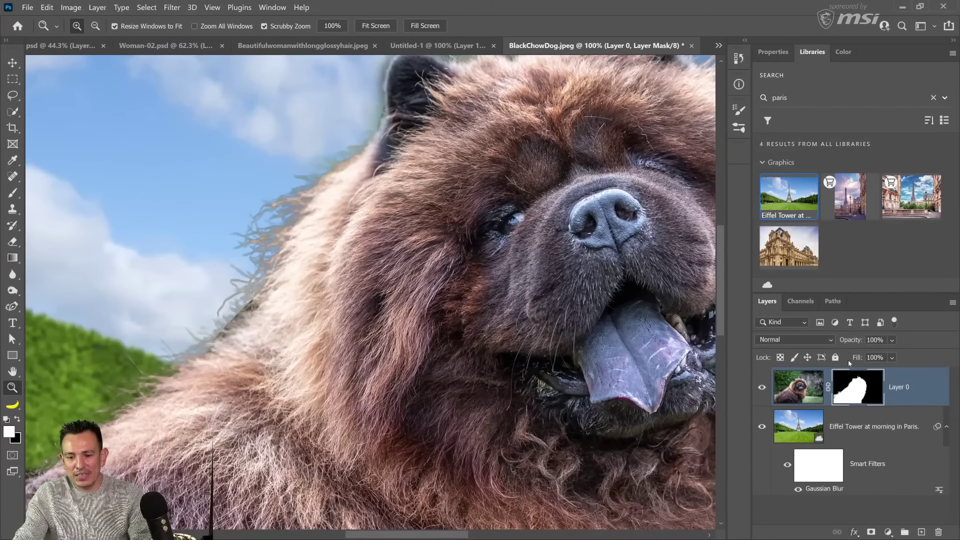
pyautogui.moveTo(288, 288); pyautogui.dragTo(399, 249)
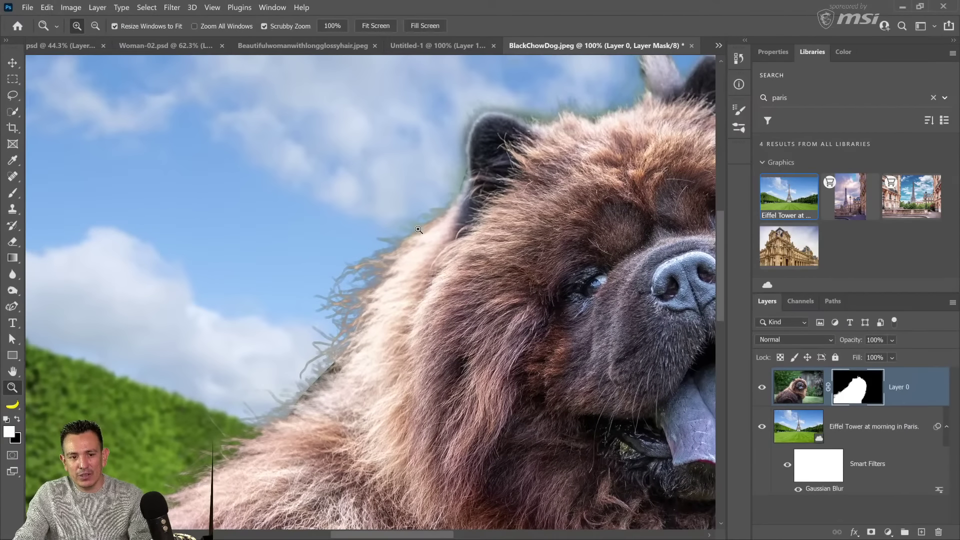
pyautogui.click(12, 193)
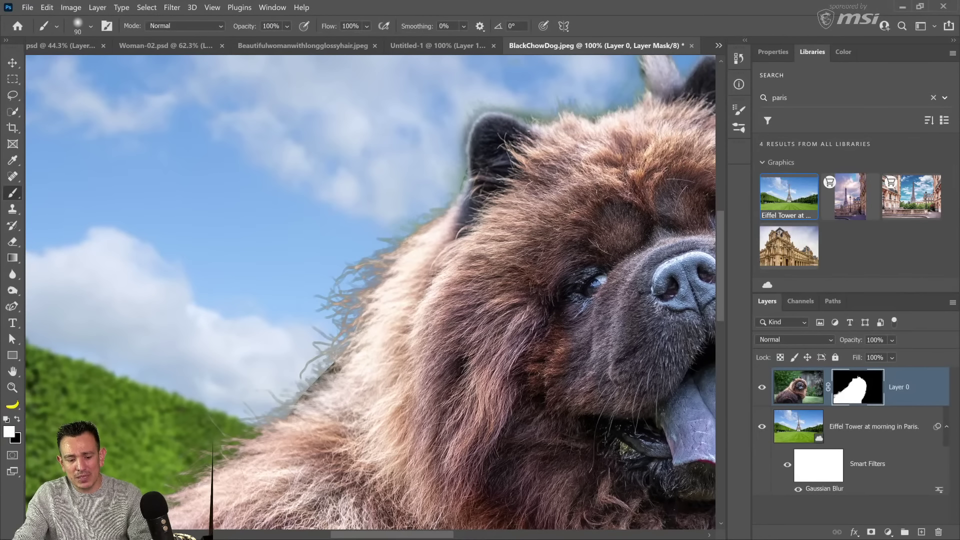
pyautogui.press('x')
pyautogui.moveTo(445, 193)
pyautogui.mouseDown()
pyautogui.moveTo(420, 225)
pyautogui.moveTo(317, 300)
pyautogui.mouseUp()
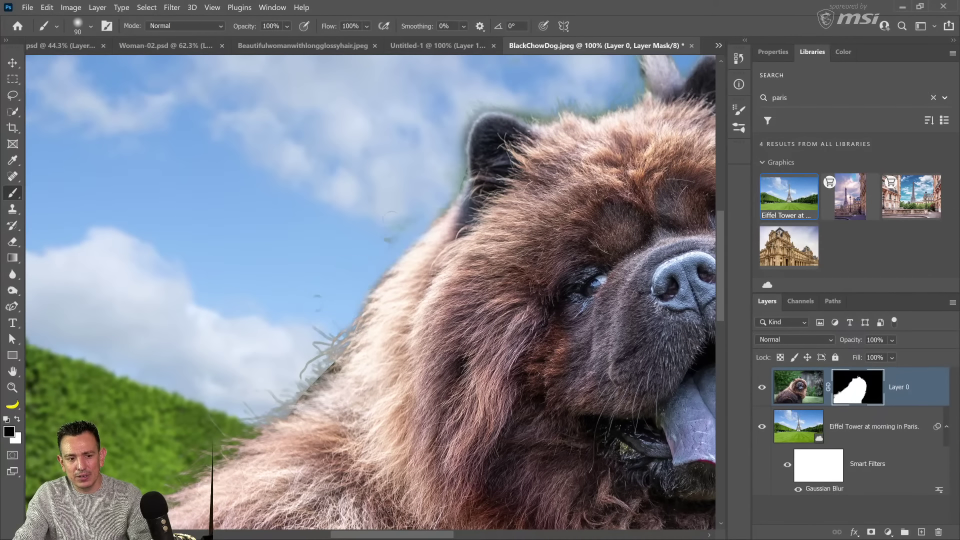
pyautogui.moveTo(390, 219)
pyautogui.mouseDown()
pyautogui.moveTo(333, 358)
pyautogui.moveTo(250, 423)
pyautogui.mouseUp()
pyautogui.moveTo(315, 345)
pyautogui.mouseDown()
pyautogui.moveTo(307, 372)
pyautogui.moveTo(345, 353)
pyautogui.mouseUp()
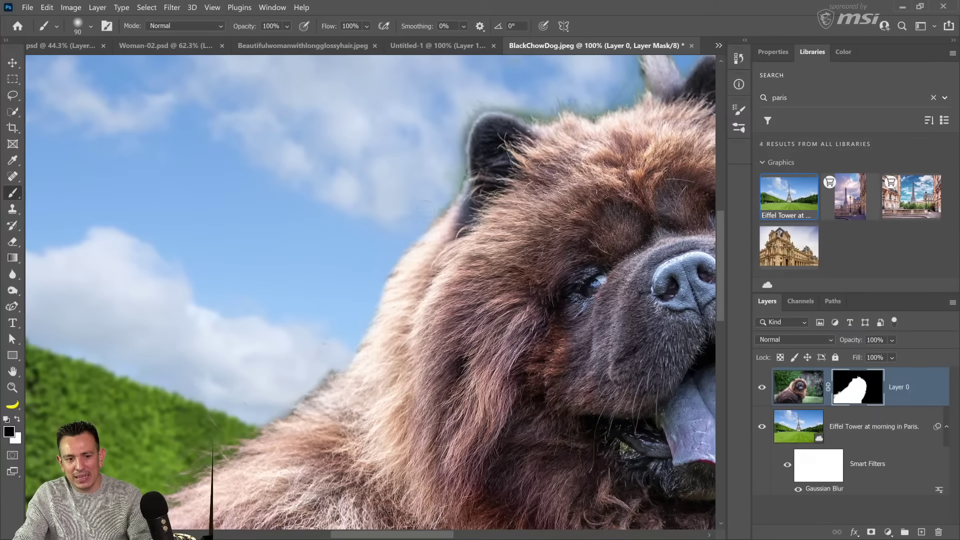
pyautogui.moveTo(447, 191)
pyautogui.mouseDown()
pyautogui.moveTo(273, 424)
pyautogui.moveTo(245, 437)
pyautogui.mouseUp()
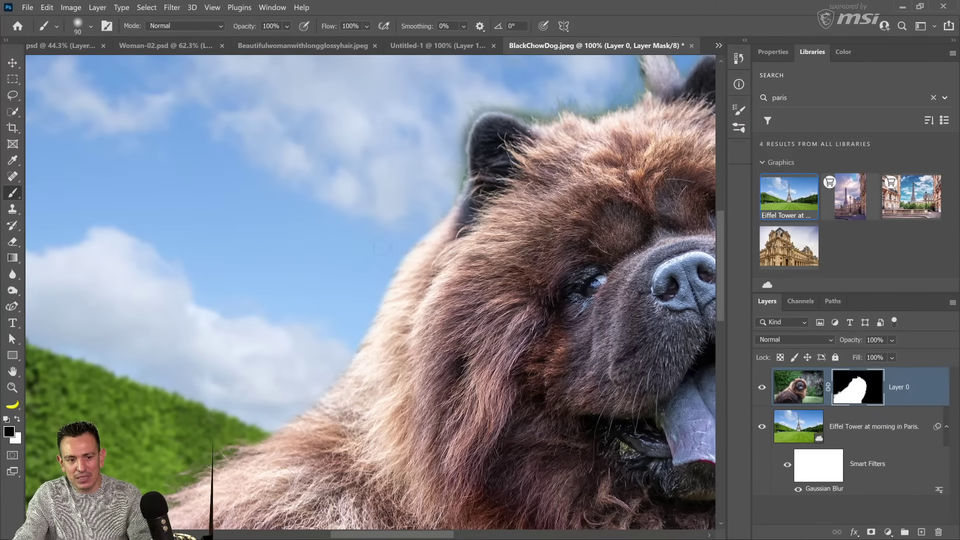
pyautogui.moveTo(450, 170); pyautogui.dragTo(452, 112)
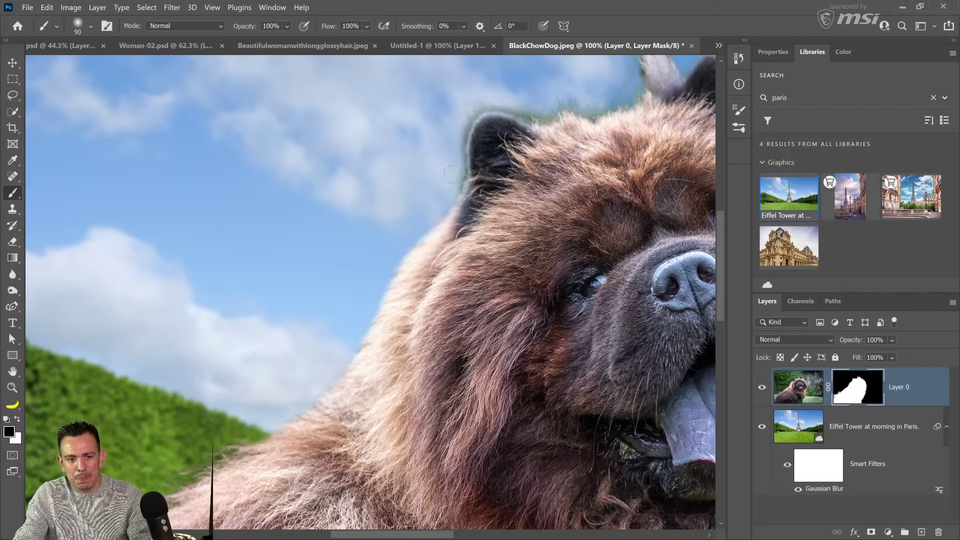
pyautogui.moveTo(452, 174)
pyautogui.mouseDown()
pyautogui.moveTo(464, 179)
pyautogui.moveTo(348, 353)
pyautogui.mouseUp()
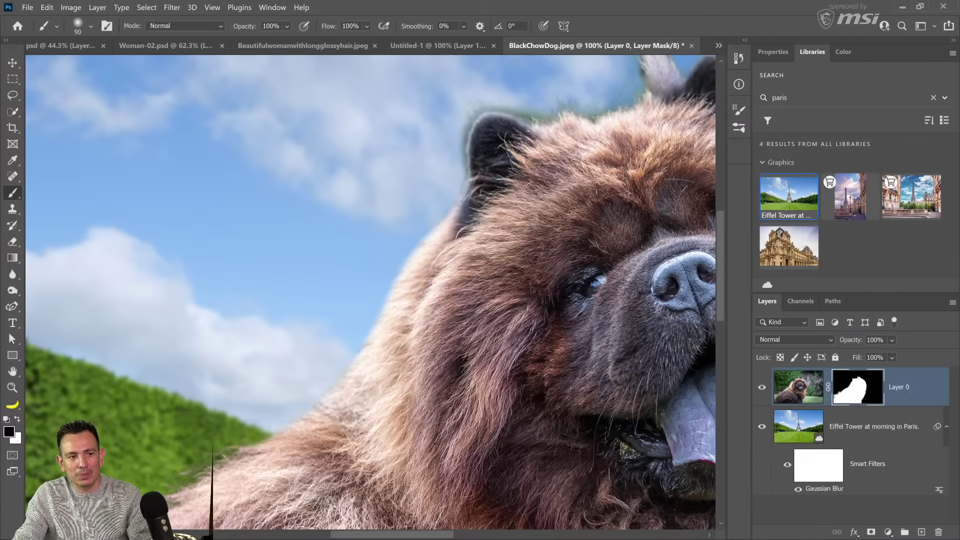
# - Load the Legacy Brushes set into the brush presets and expand its Default Brushes folder
pyautogui.click(95, 29)
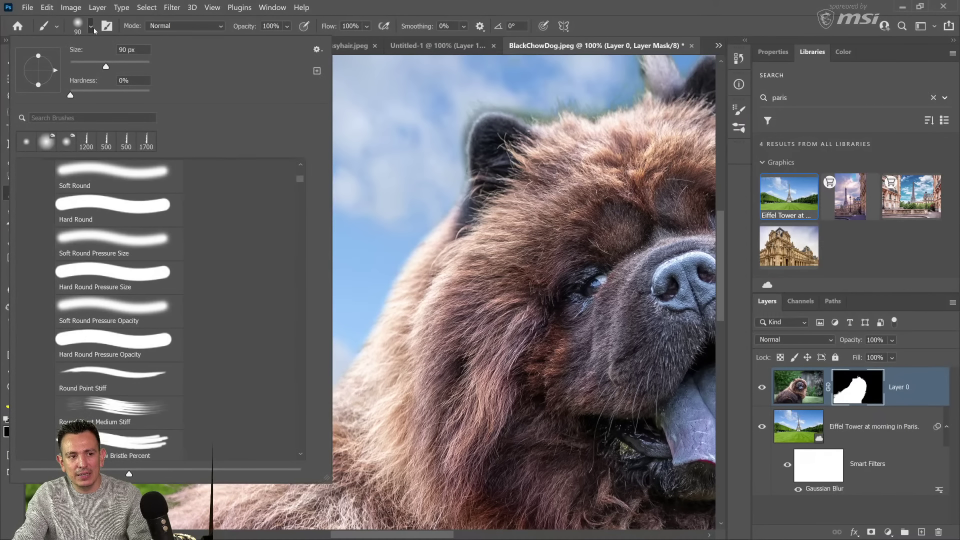
pyautogui.click(319, 49)
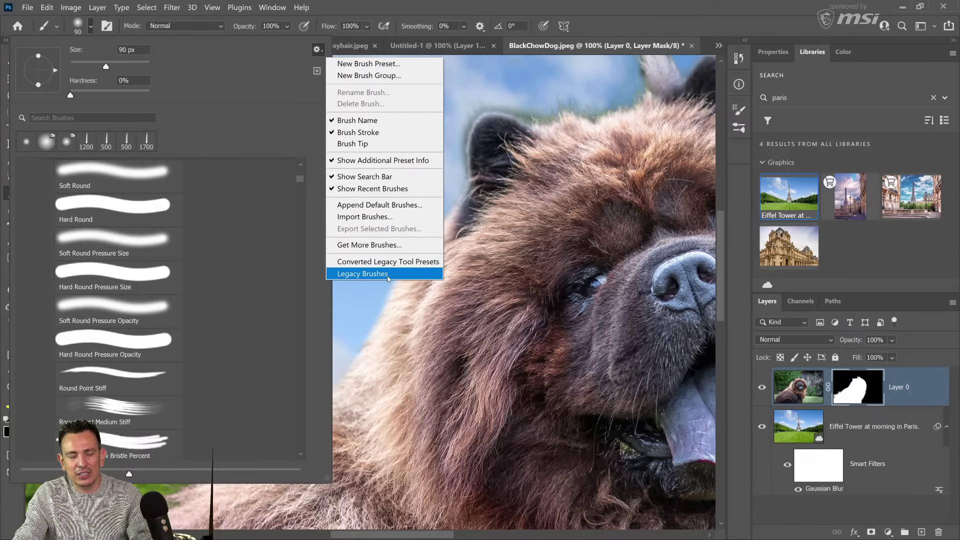
pyautogui.click(389, 274)
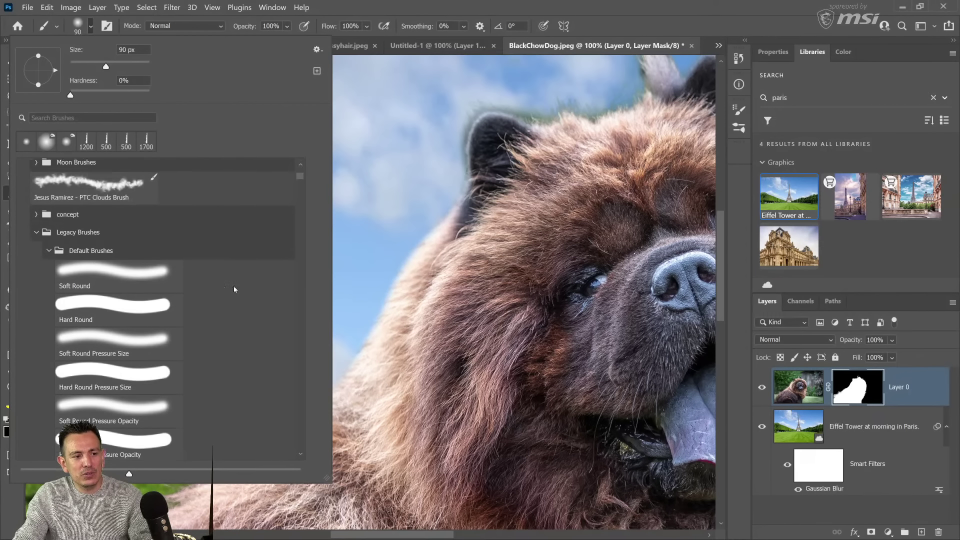
pyautogui.click(37, 243)
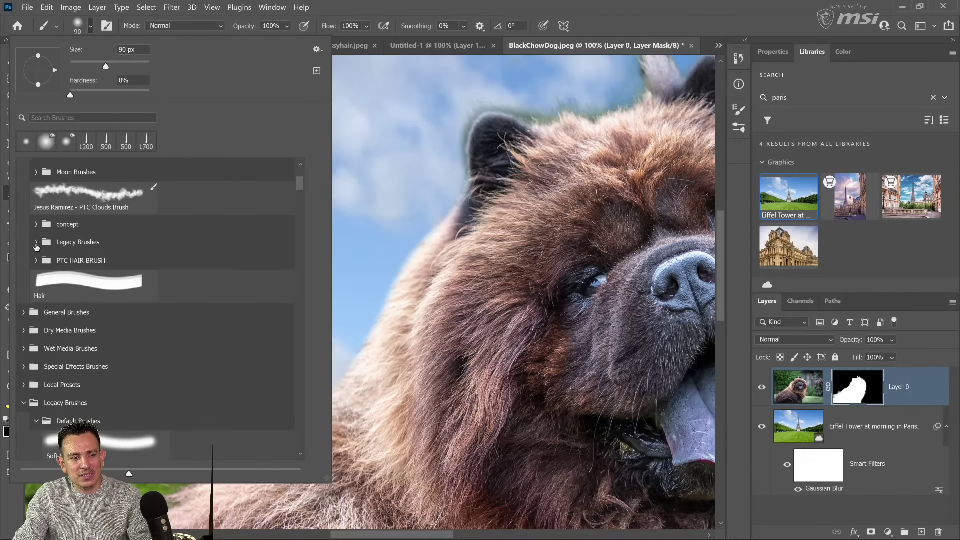
pyautogui.click(65, 247)
pyautogui.click(36, 242)
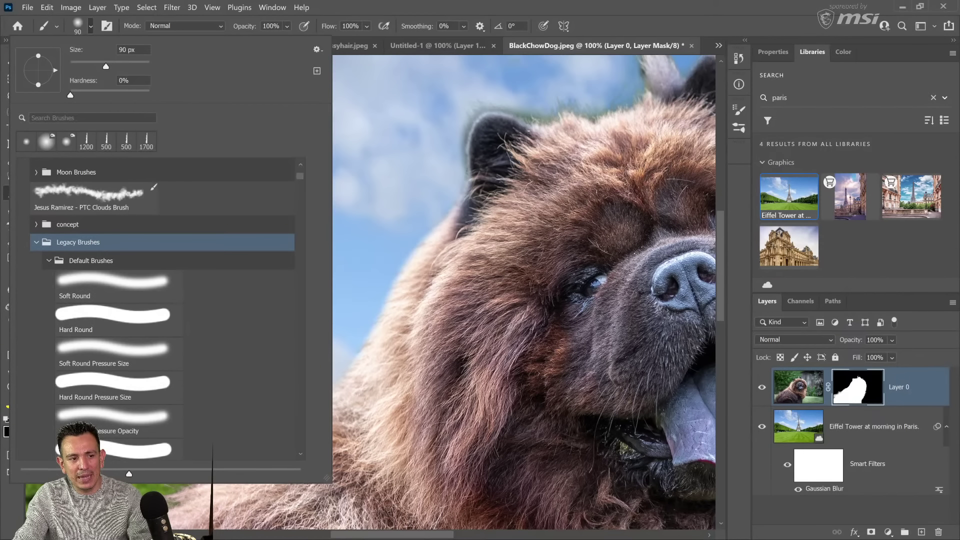
# - Search the brush presets for "grass" and choose the Dune Grass brush from the legacy Default Brushes
pyautogui.click(55, 118)
pyautogui.write('grass')
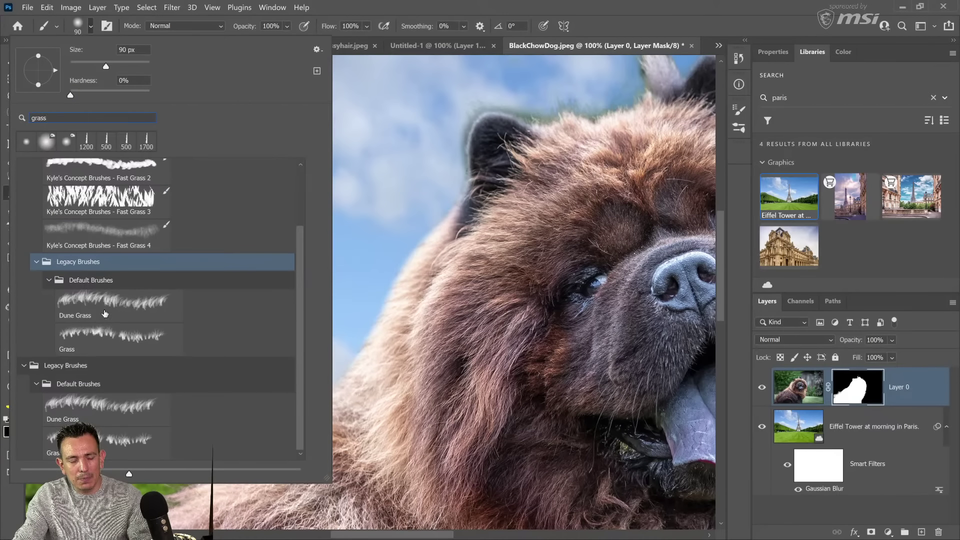
pyautogui.click(104, 312)
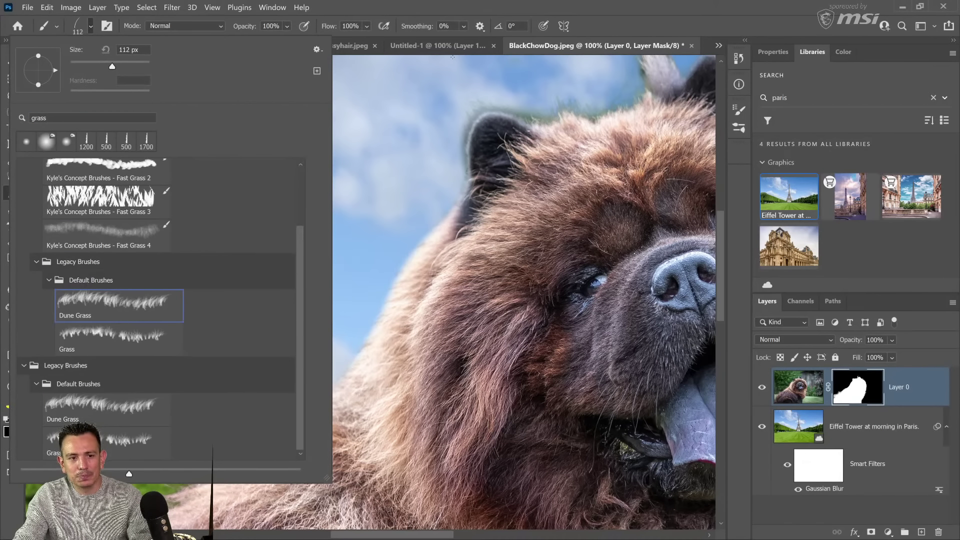
pyautogui.click(544, 11)
# - Create a new layer above Layer 0 and paint Dune Grass test strokes over the sky, resetting the foreground color to black
pyautogui.click(922, 532)
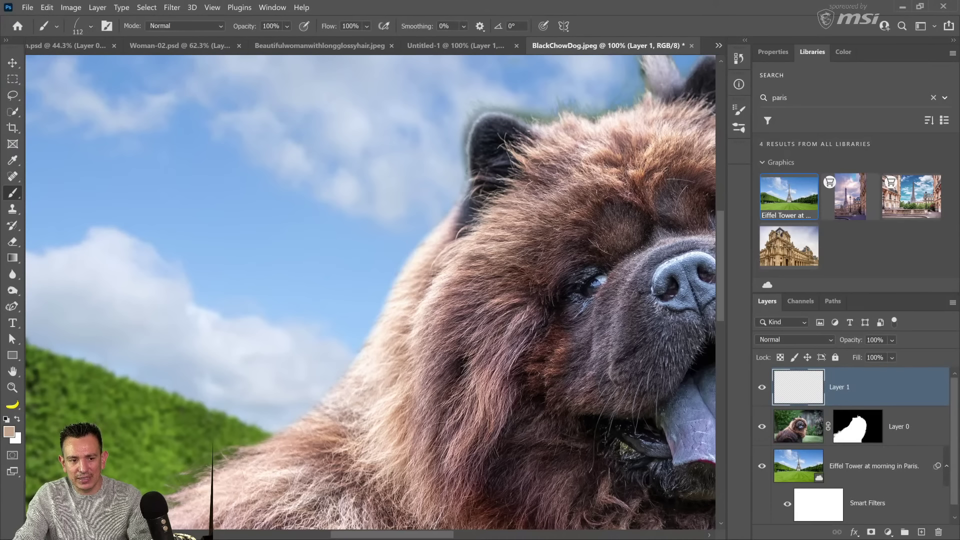
pyautogui.moveTo(215, 242)
pyautogui.mouseDown()
pyautogui.moveTo(295, 212)
pyautogui.moveTo(195, 250)
pyautogui.moveTo(310, 210)
pyautogui.moveTo(300, 213)
pyautogui.mouseUp()
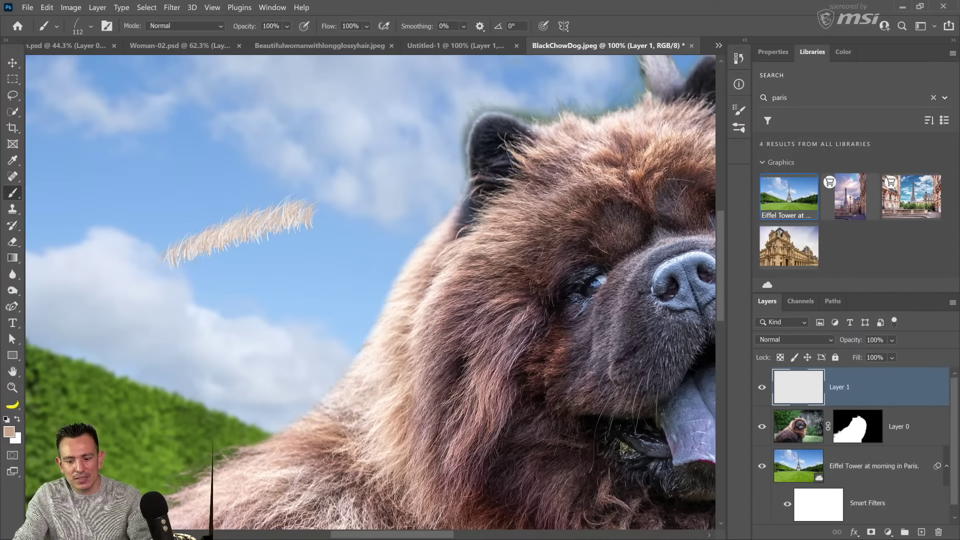
pyautogui.click(8, 418)
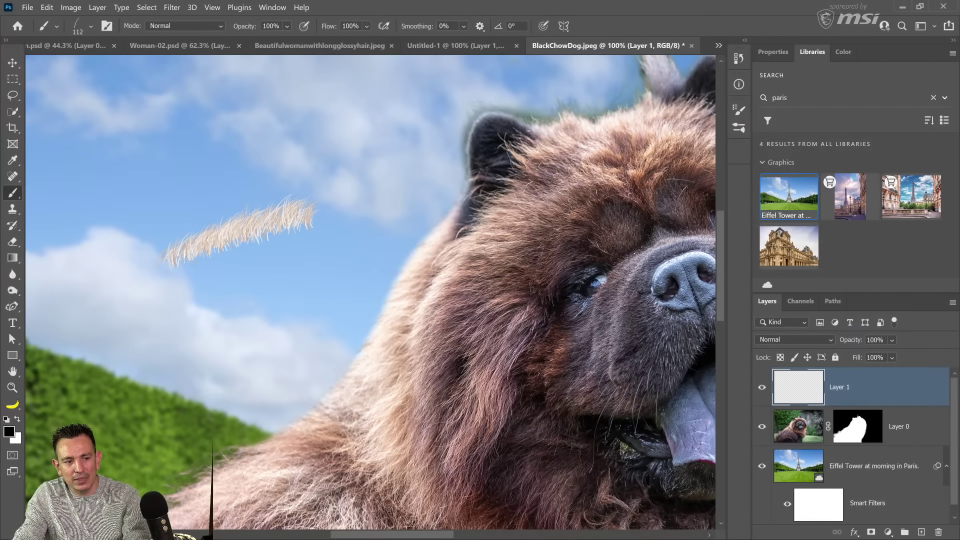
pyautogui.moveTo(245, 225)
pyautogui.mouseDown()
pyautogui.moveTo(315, 211)
pyautogui.moveTo(215, 233)
pyautogui.mouseUp()
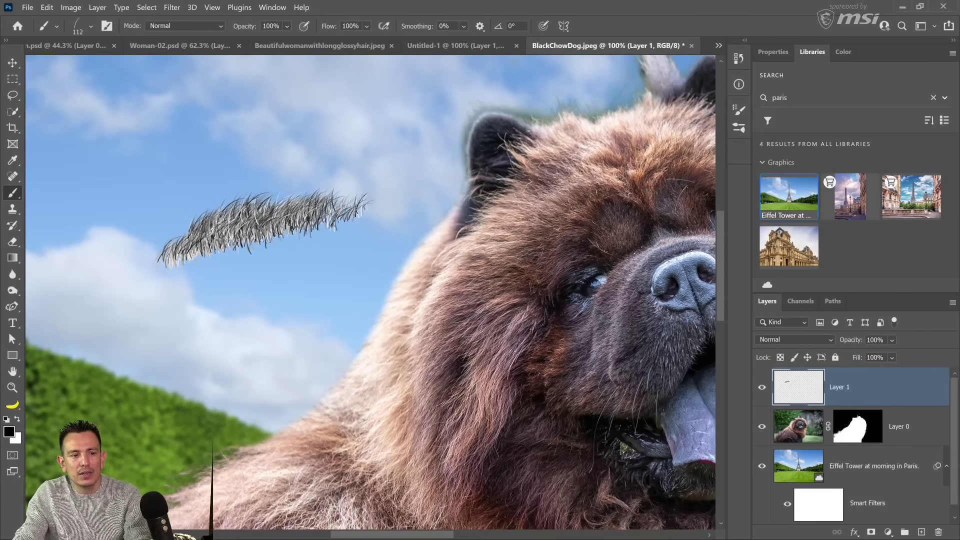
# - Turn off Color Dynamics and enable Flip X for the Dune Grass brush, painting black test strokes on Layer 1
pyautogui.click(107, 26)
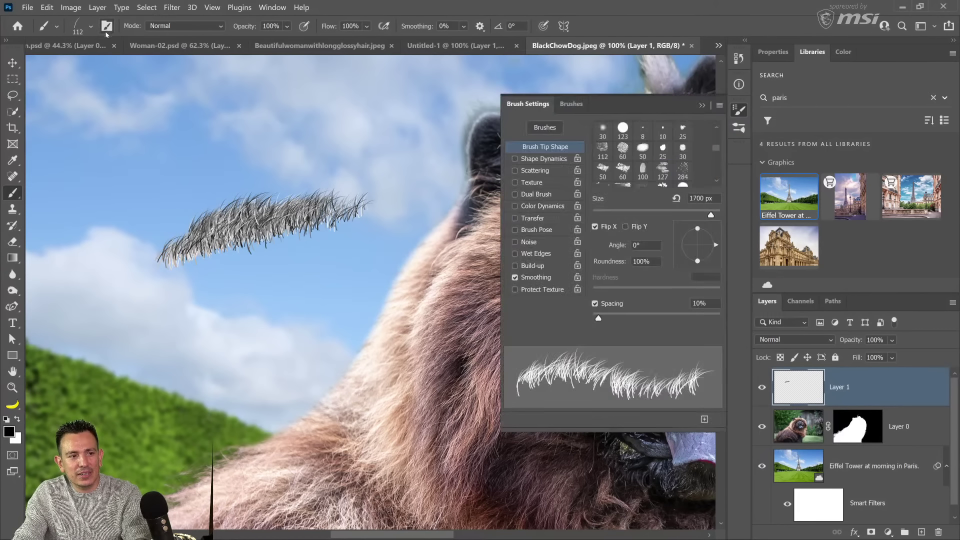
pyautogui.click(515, 218)
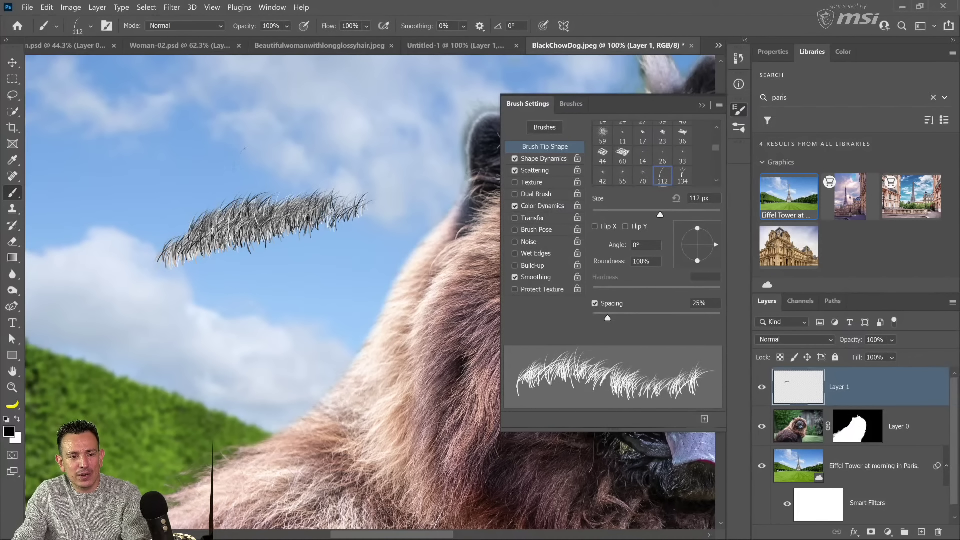
pyautogui.moveTo(220, 160)
pyautogui.mouseDown()
pyautogui.moveTo(385, 120)
pyautogui.moveTo(240, 156)
pyautogui.moveTo(350, 125)
pyautogui.moveTo(240, 160)
pyautogui.moveTo(380, 130)
pyautogui.moveTo(268, 210)
pyautogui.moveTo(325, 185)
pyautogui.moveTo(250, 200)
pyautogui.moveTo(350, 160)
pyautogui.moveTo(260, 175)
pyautogui.moveTo(295, 157)
pyautogui.mouseUp()
pyautogui.click(515, 206)
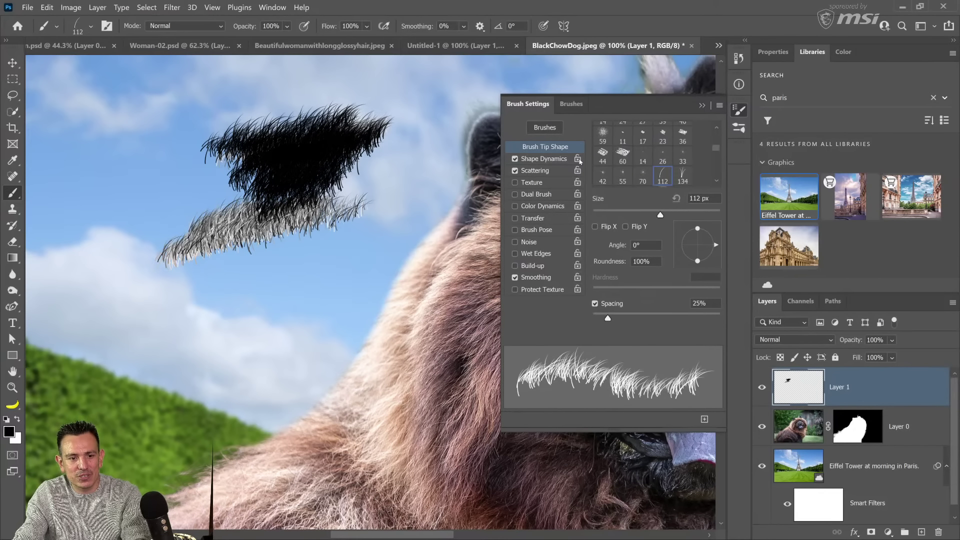
pyautogui.moveTo(345, 272)
pyautogui.mouseDown()
pyautogui.moveTo(227, 320)
pyautogui.moveTo(292, 280)
pyautogui.mouseUp()
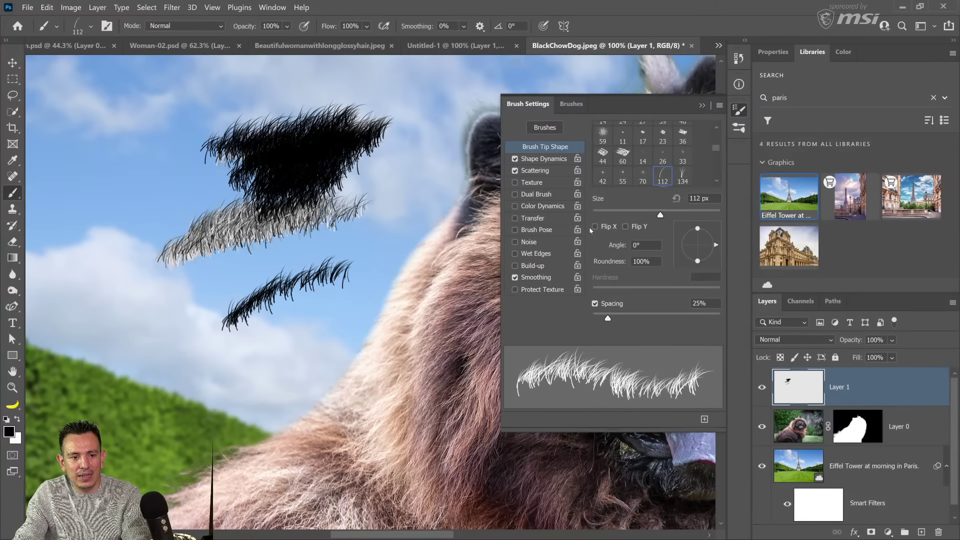
pyautogui.click(594, 227)
pyautogui.moveTo(232, 304)
pyautogui.mouseDown()
pyautogui.moveTo(292, 280)
pyautogui.moveTo(225, 291)
pyautogui.mouseUp()
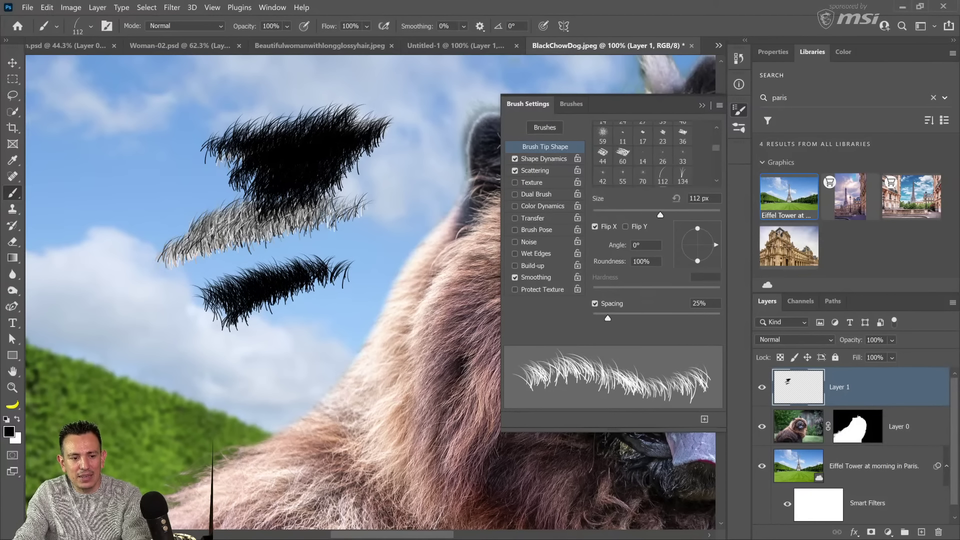
# - Draw a curved sample hair on Layer 1 at 10 px, and enlarge the brush to 100 px for a test tuft
pyautogui.moveTo(660, 215); pyautogui.dragTo(598, 215)
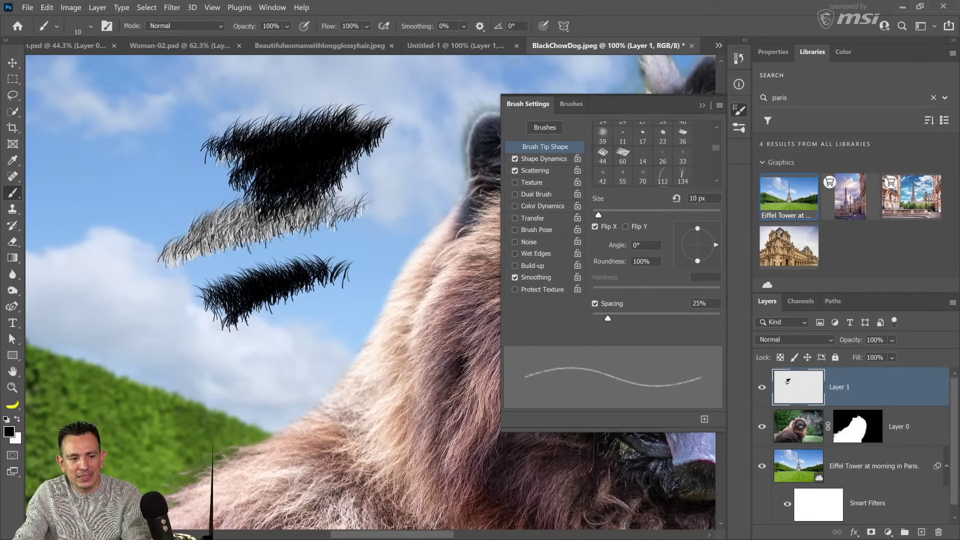
pyautogui.moveTo(142, 339); pyautogui.dragTo(180, 274)
pyautogui.press(']')
pyautogui.press(']')
pyautogui.press(']')
pyautogui.press(']')
pyautogui.press(']')
pyautogui.press(']')
pyautogui.press(']')
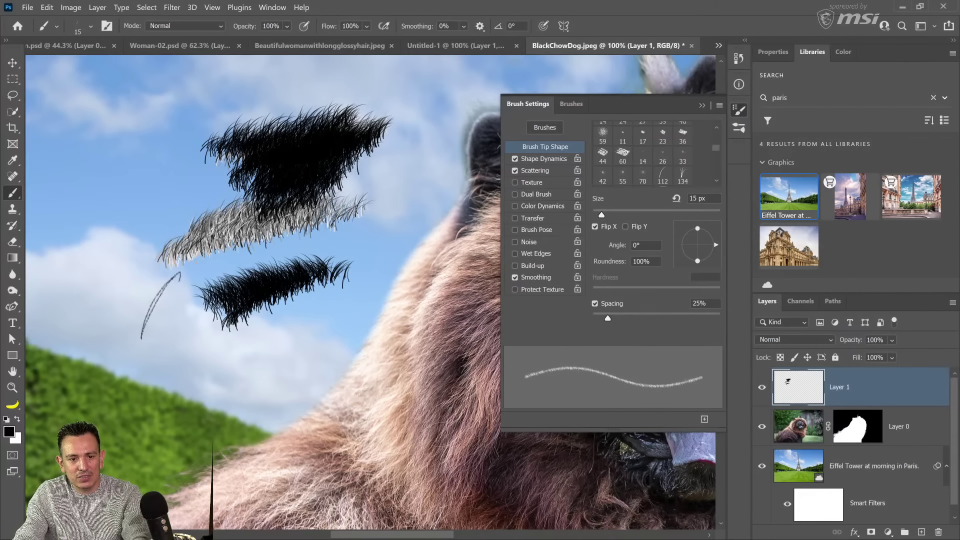
pyautogui.press(']')
pyautogui.press(']')
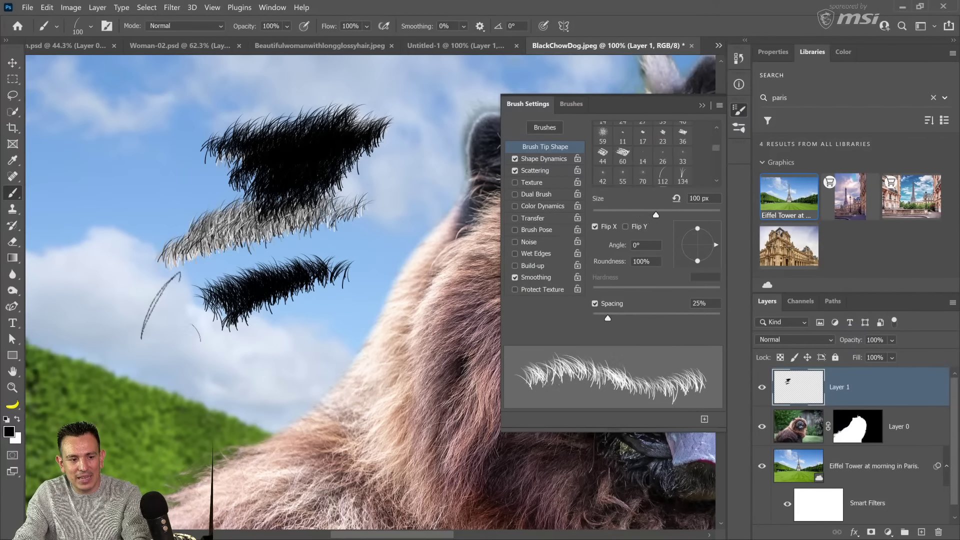
pyautogui.click(188, 343)
# - Rotate the Dune Grass brush tip to 46°, painting test tufts on Layer 1 to compare hair directions
pyautogui.press('Left')
pyautogui.press('Left')
pyautogui.press('Left')
pyautogui.press('Left')
pyautogui.press('Left')
pyautogui.press('Left')
pyautogui.press('Left')
pyautogui.press('Left')
pyautogui.press('Left')
pyautogui.press('Left')
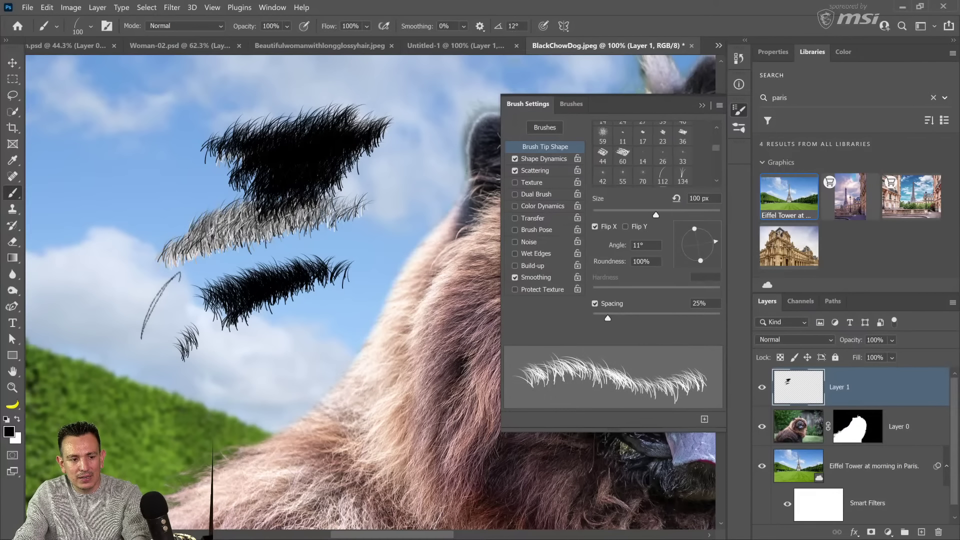
pyautogui.moveTo(194, 381)
pyautogui.mouseDown()
pyautogui.moveTo(226, 349)
pyautogui.moveTo(274, 336)
pyautogui.moveTo(262, 374)
pyautogui.moveTo(298, 365)
pyautogui.mouseUp()
pyautogui.press('Left')
pyautogui.press('Left')
pyautogui.press('Left')
pyautogui.press('Left')
pyautogui.press('Left')
pyautogui.press('Left')
pyautogui.press('Left')
pyautogui.press('Left')
pyautogui.press('Left')
pyautogui.press('Left')
pyautogui.press('Left')
pyautogui.press('Left')
pyautogui.press('Left')
pyautogui.press('Left')
pyautogui.press('Left')
pyautogui.press('Left')
pyautogui.press('Left')
pyautogui.press('Left')
pyautogui.press('Left')
pyautogui.press('Left')
pyautogui.press('Left')
pyautogui.press('Left')
pyautogui.press('Left')
pyautogui.press('Left')
pyautogui.press('Left')
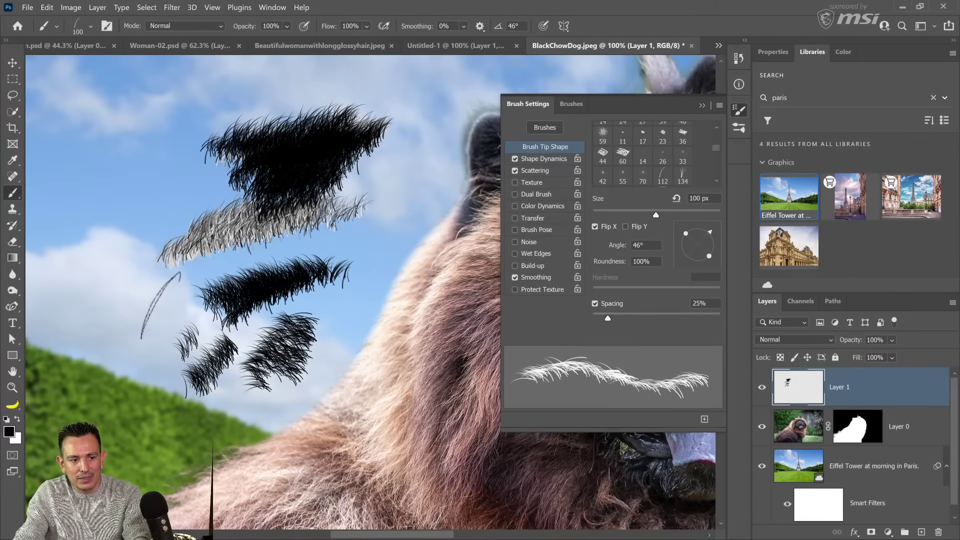
pyautogui.moveTo(198, 158)
pyautogui.mouseDown()
pyautogui.moveTo(176, 268)
pyautogui.moveTo(153, 258)
pyautogui.mouseUp()
# - Rotate the brush tip to 58° and paint a vertical test stroke in the sky on Layer 1
pyautogui.press('Left')
pyautogui.press('Left')
pyautogui.press('Left')
pyautogui.press('Left')
pyautogui.press('Left')
pyautogui.press('Left')
pyautogui.press('Left')
pyautogui.press('Left')
pyautogui.press('Left')
pyautogui.press('Left')
pyautogui.press('Left')
pyautogui.press('Left')
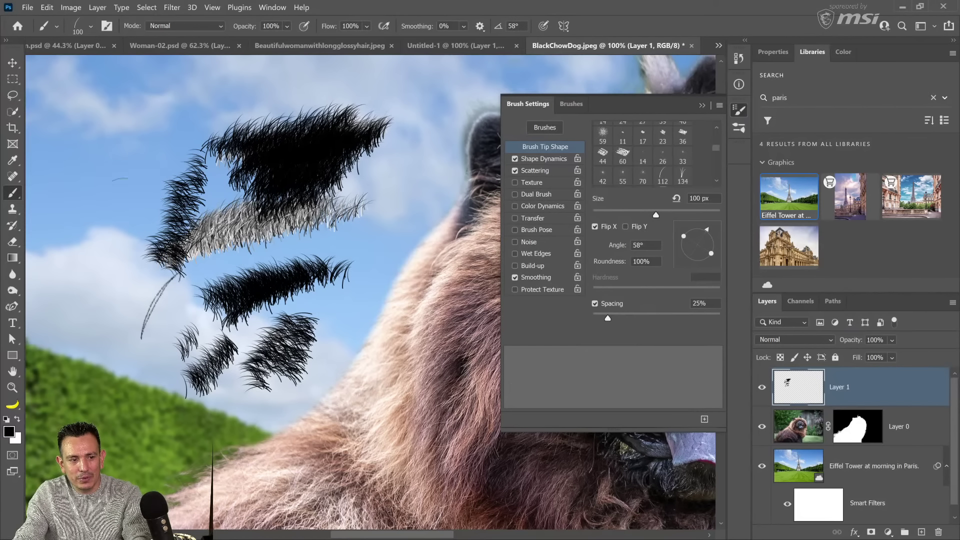
pyautogui.moveTo(123, 155)
pyautogui.mouseDown()
pyautogui.moveTo(128, 145)
pyautogui.moveTo(119, 234)
pyautogui.mouseUp()
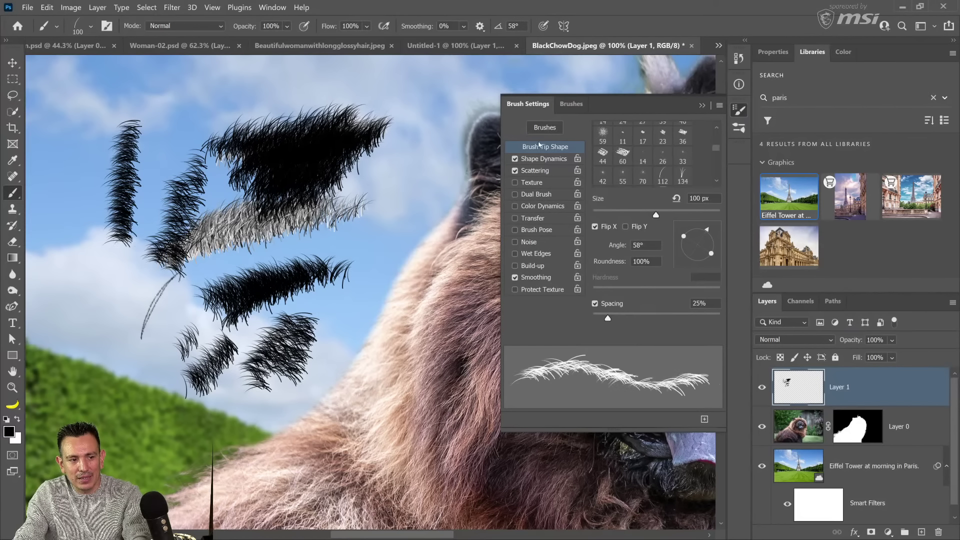
# - Close the brush settings and delete Layer 1 with its test strokes
pyautogui.click(702, 106)
pyautogui.moveTo(805, 394); pyautogui.dragTo(938, 532)
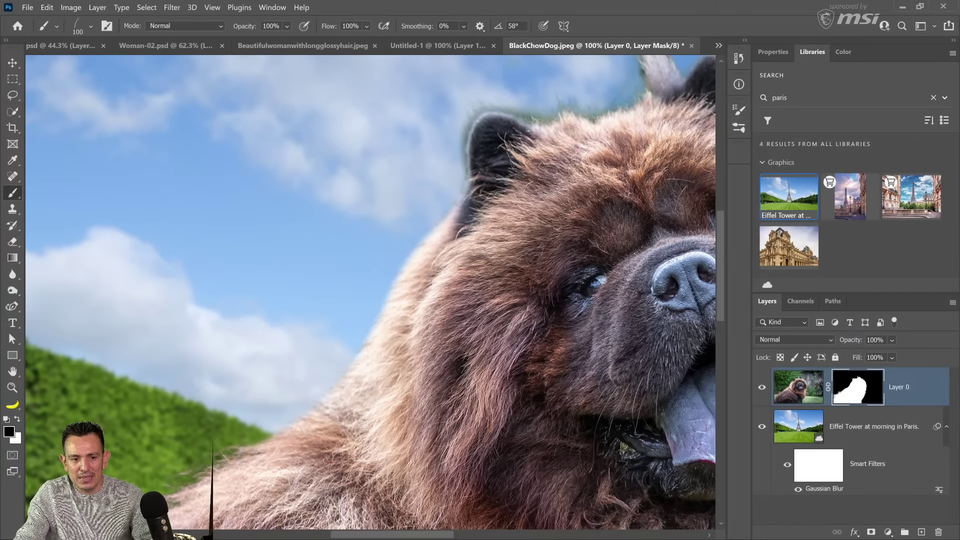
# - Paint white hairs on Layer 0's mask along the dog's neck with the 100 px Dune Grass brush, and inspect them at 500%
pyautogui.press('x')
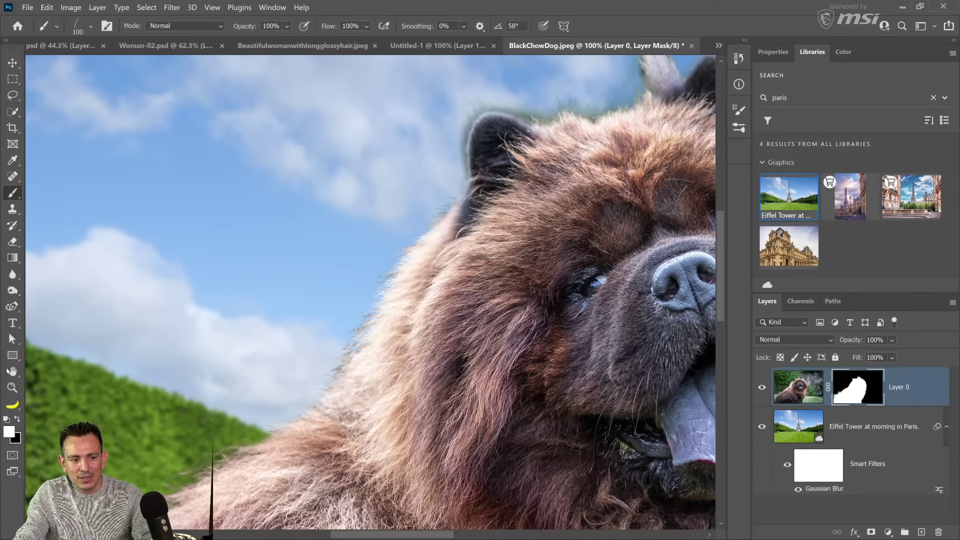
pyautogui.click(13, 387)
pyautogui.moveTo(392, 286); pyautogui.dragTo(699, 362)
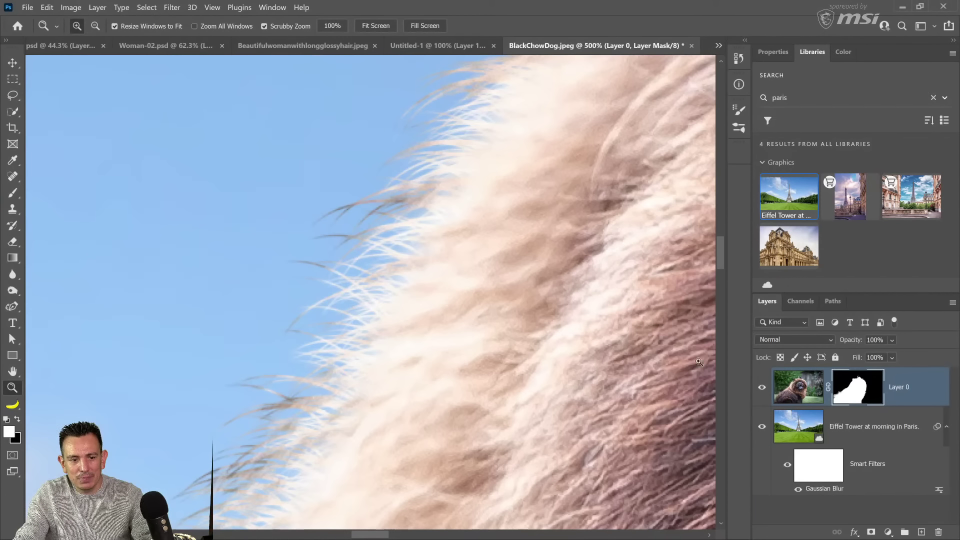
pyautogui.click(761, 388)
pyautogui.click(761, 388)
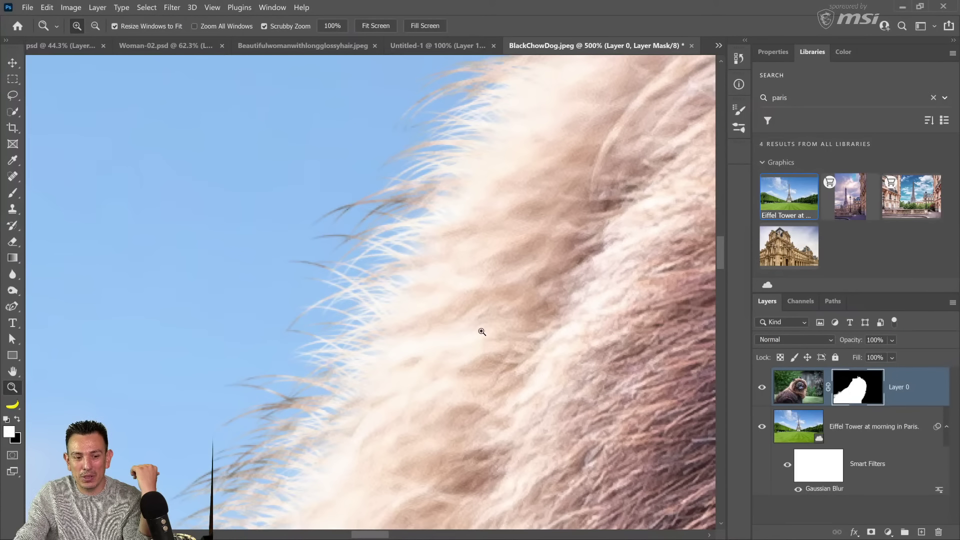
# - Soften the painted hair tips on Layer 0's mask from the shoulder up to the ear with the 40 px Blur tool at 25% strength
pyautogui.click(13, 274)
pyautogui.rightClick(13, 274)
pyautogui.click(54, 277)
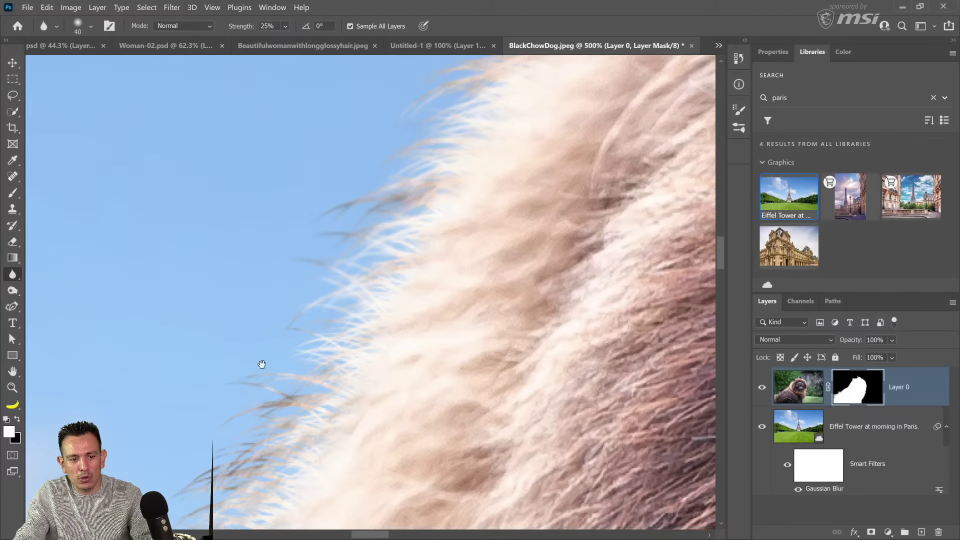
pyautogui.moveTo(262, 365); pyautogui.dragTo(335, 241)
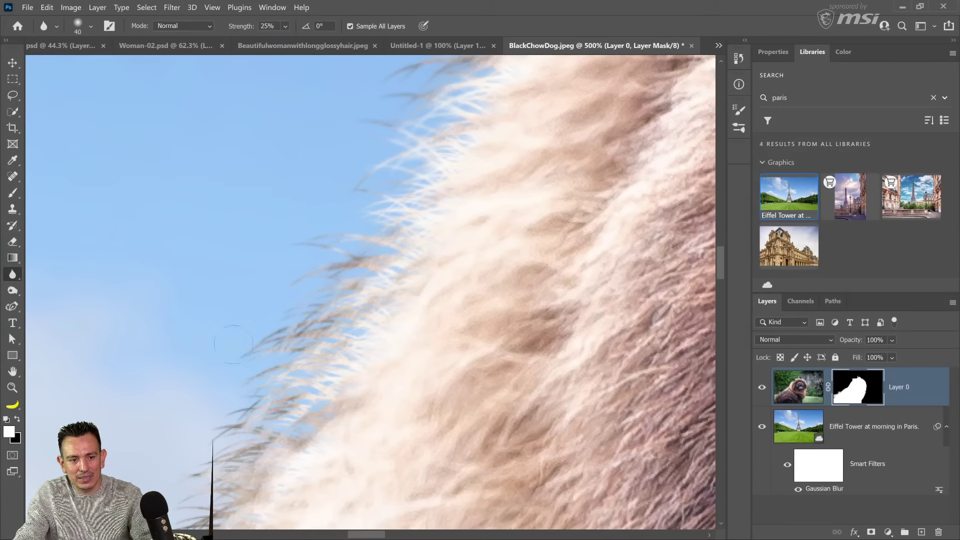
pyautogui.moveTo(239, 442); pyautogui.dragTo(369, 199)
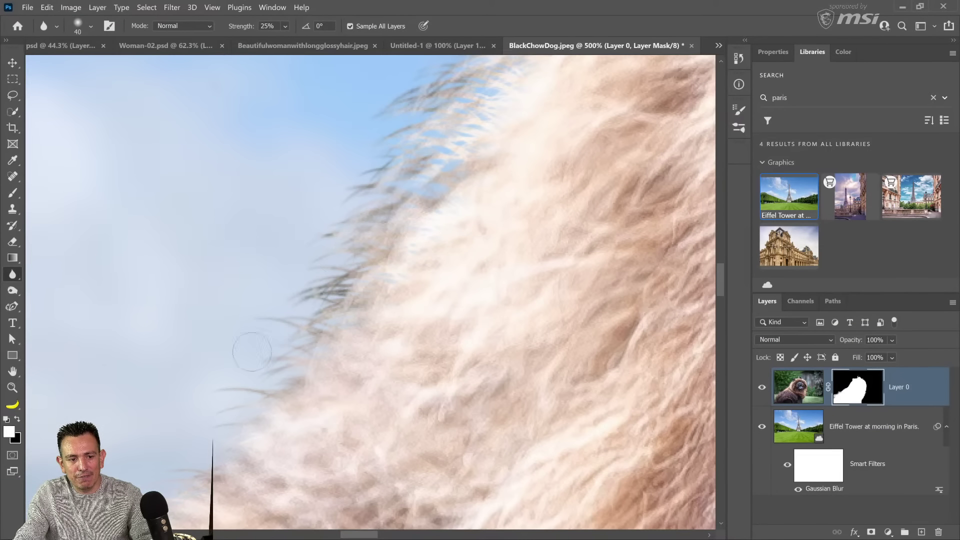
pyautogui.moveTo(335, 271); pyautogui.dragTo(235, 455)
pyautogui.moveTo(322, 242); pyautogui.dragTo(219, 424)
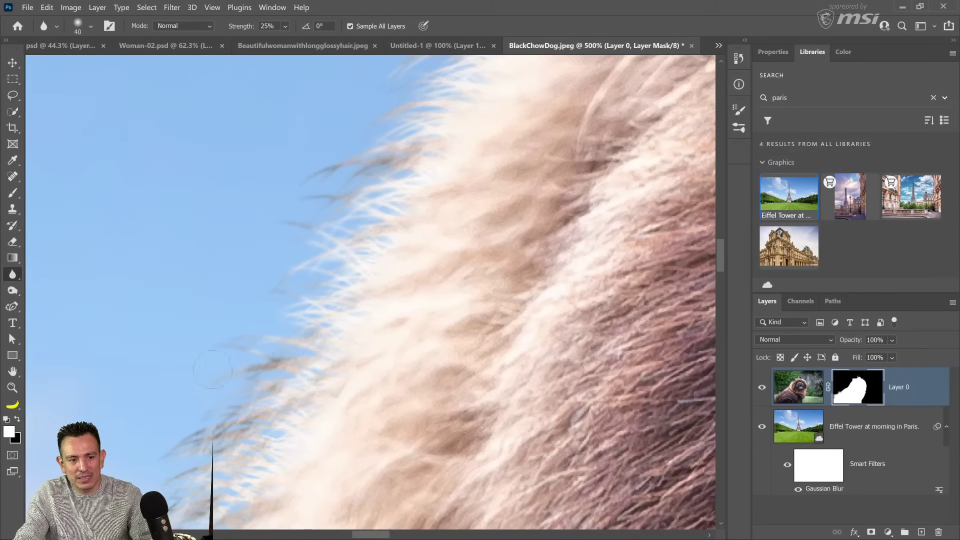
pyautogui.moveTo(212, 370)
pyautogui.mouseDown()
pyautogui.moveTo(229, 347)
pyautogui.moveTo(184, 328)
pyautogui.mouseUp()
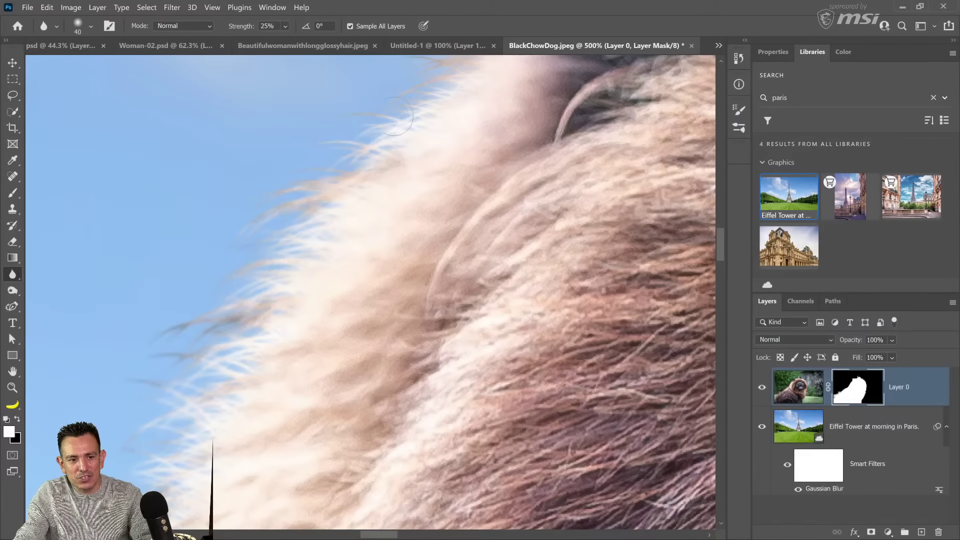
pyautogui.moveTo(372, 160); pyautogui.dragTo(251, 362)
pyautogui.moveTo(350, 198)
pyautogui.mouseDown()
pyautogui.moveTo(278, 325)
pyautogui.moveTo(285, 336)
pyautogui.mouseUp()
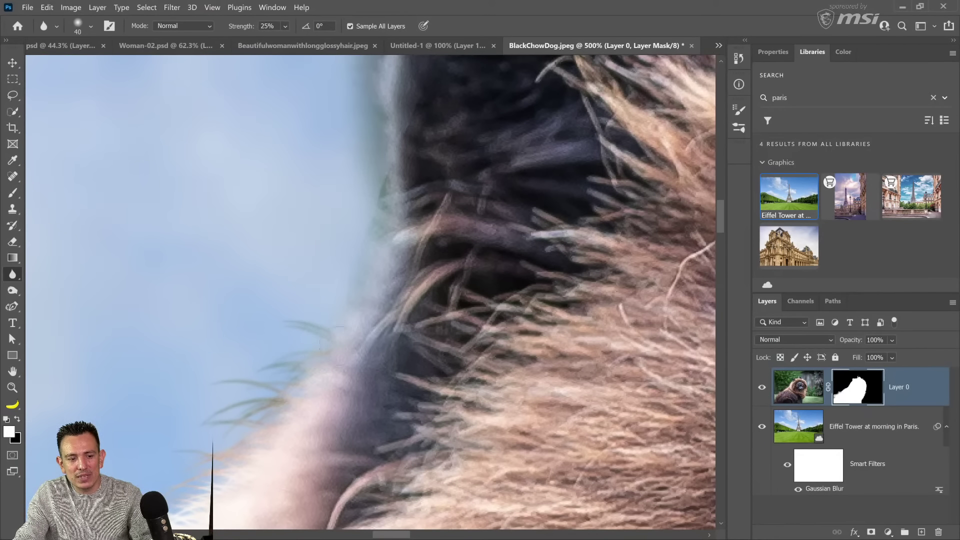
# - Fit the whole image in view and review Layer 0's mask density and feather settings alongside its pixel layer properties
pyautogui.press('h')
pyautogui.hotkey('ctrl', '0')
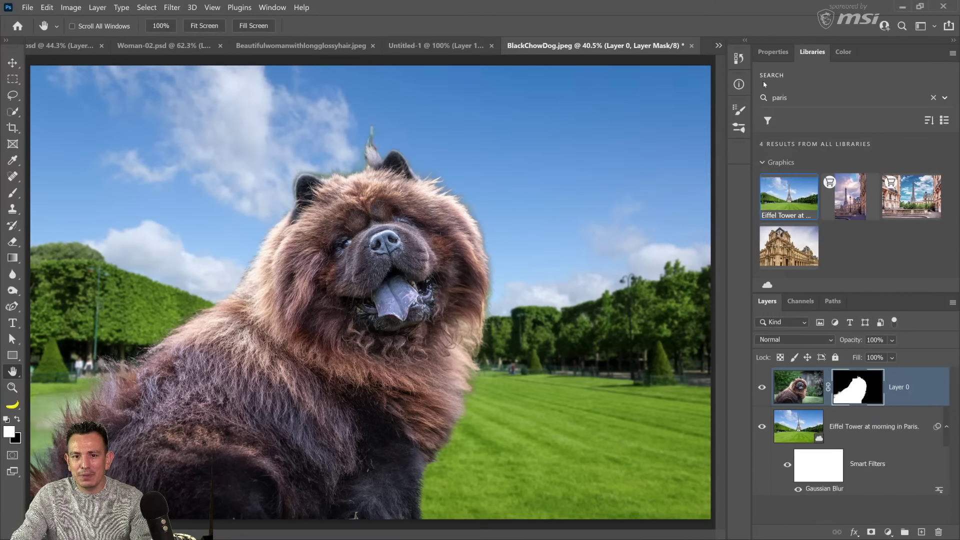
pyautogui.click(771, 53)
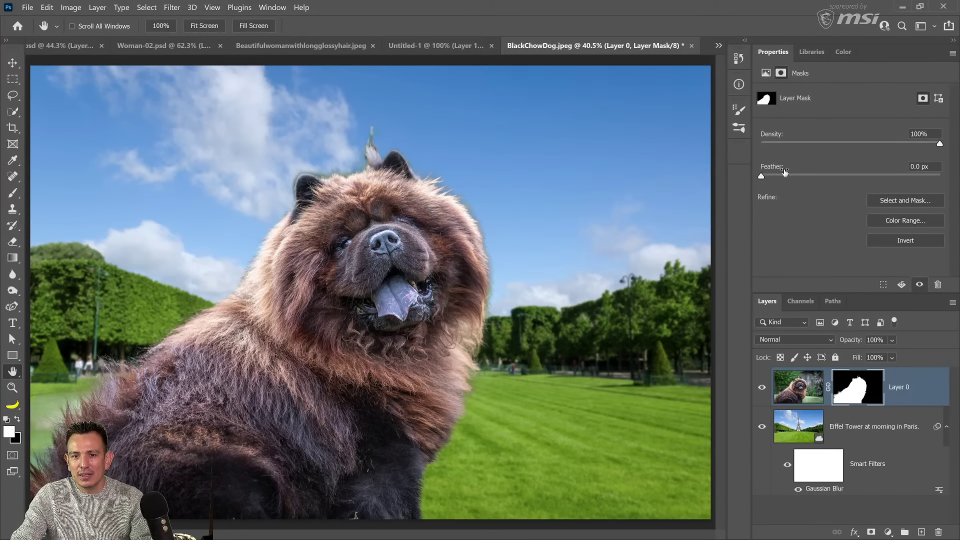
pyautogui.click(766, 73)
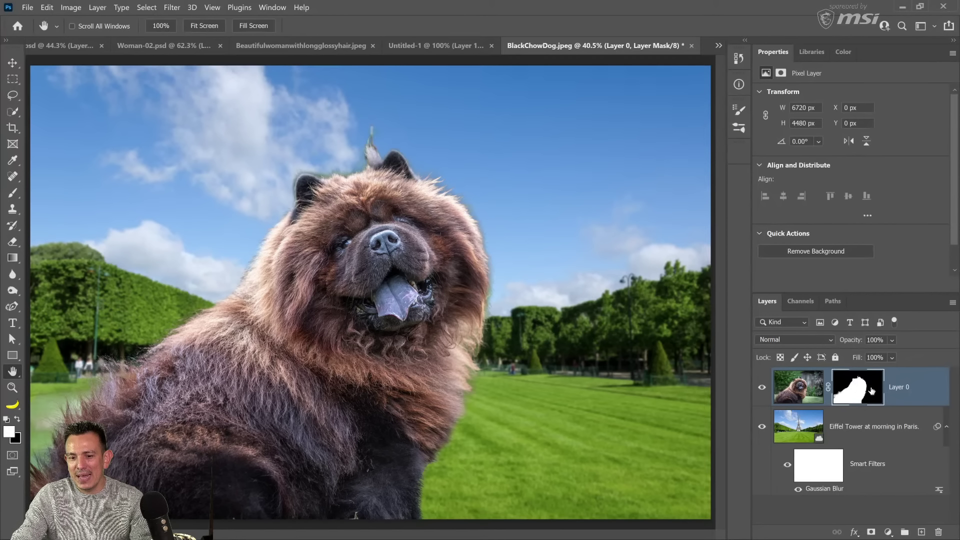
pyautogui.click(782, 74)
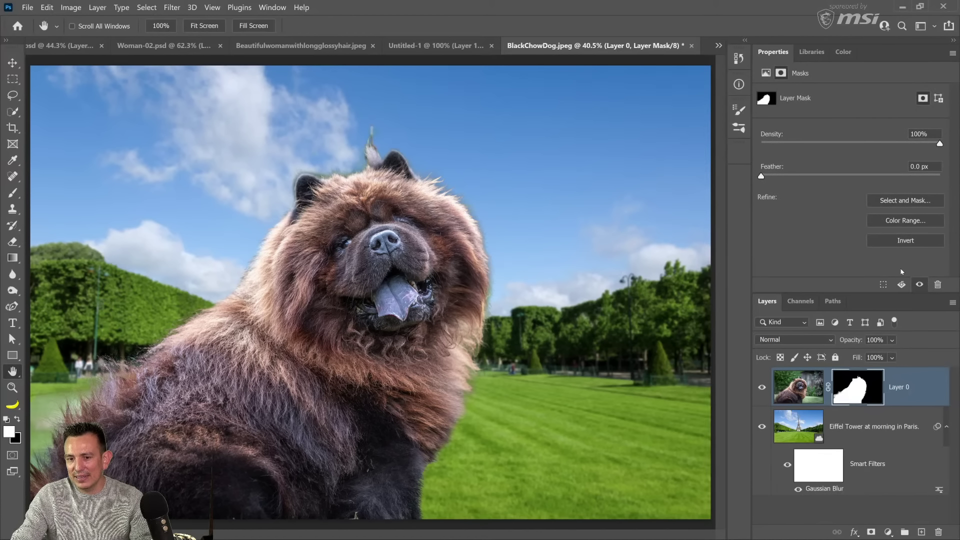
pyautogui.click(766, 73)
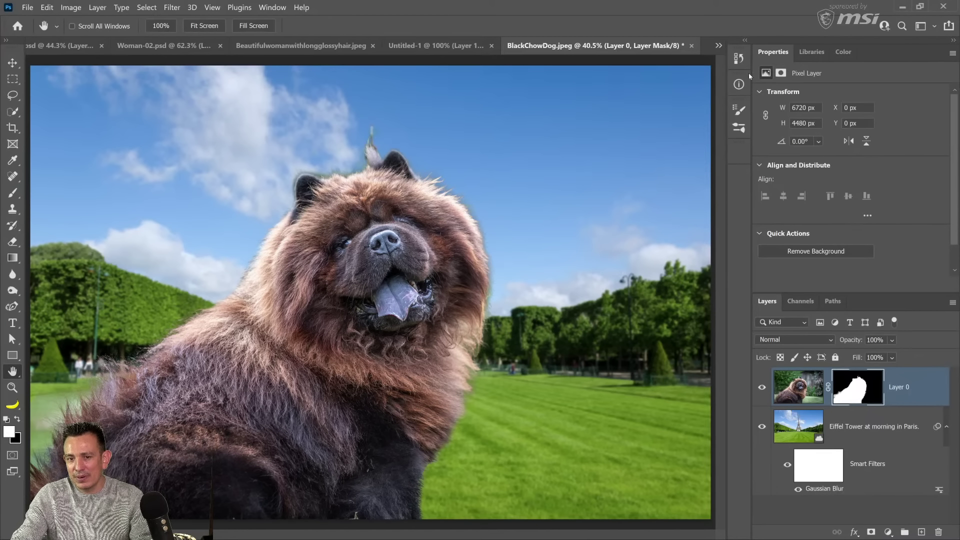
pyautogui.click(780, 74)
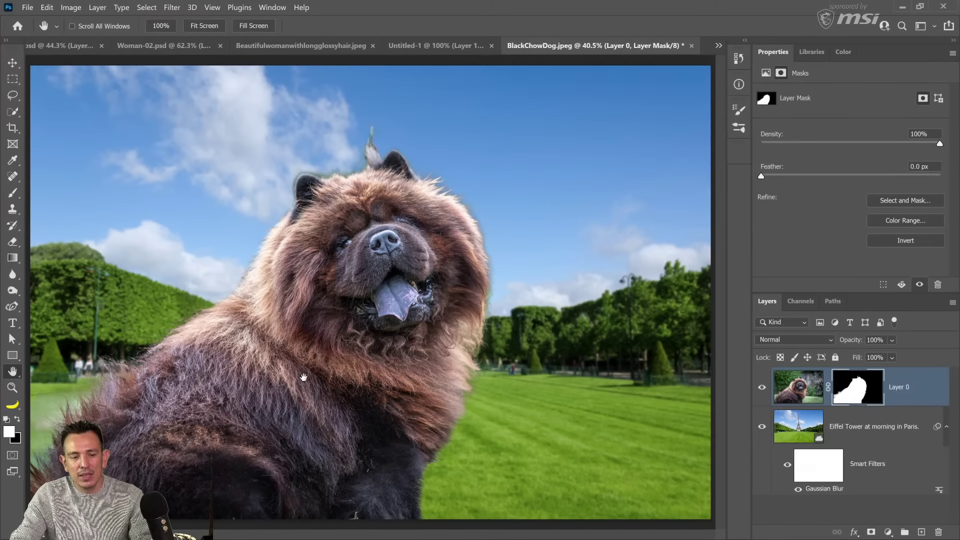
# - Examine the mask edge around the dog's ears and the top of its head at 200%, ending at the full image
pyautogui.press('z')
pyautogui.click(335, 157)
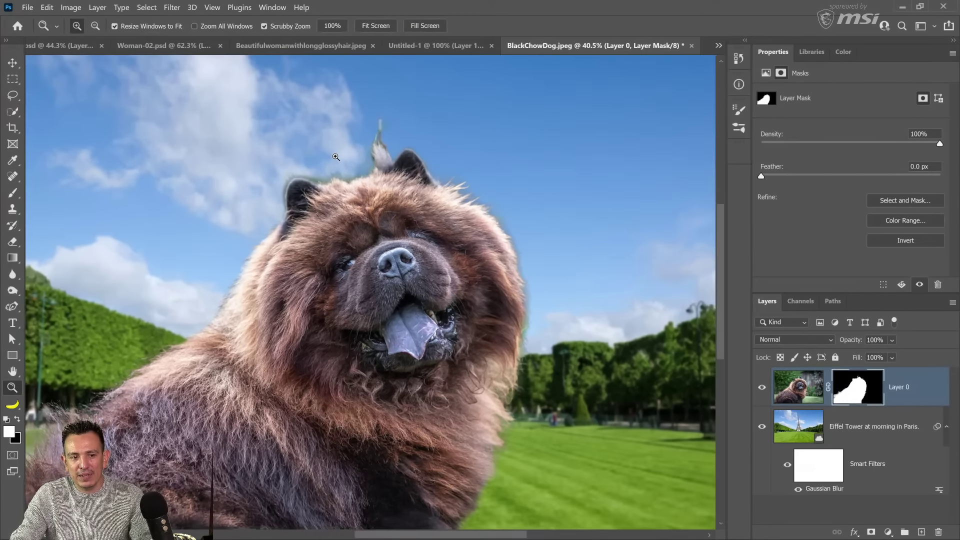
pyautogui.click(335, 157)
pyautogui.click(336, 157)
pyautogui.click(336, 157)
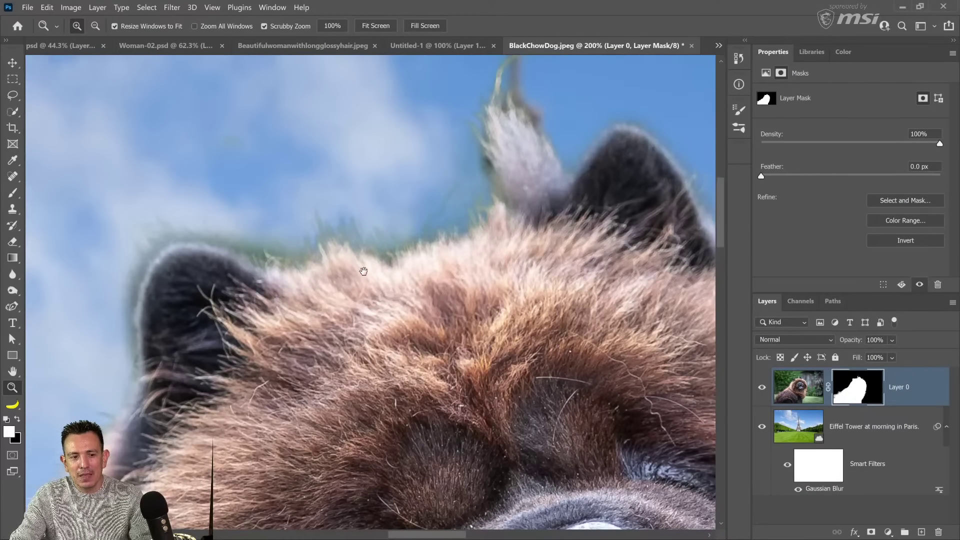
pyautogui.moveTo(364, 271); pyautogui.dragTo(295, 277)
pyautogui.rightClick(375, 275)
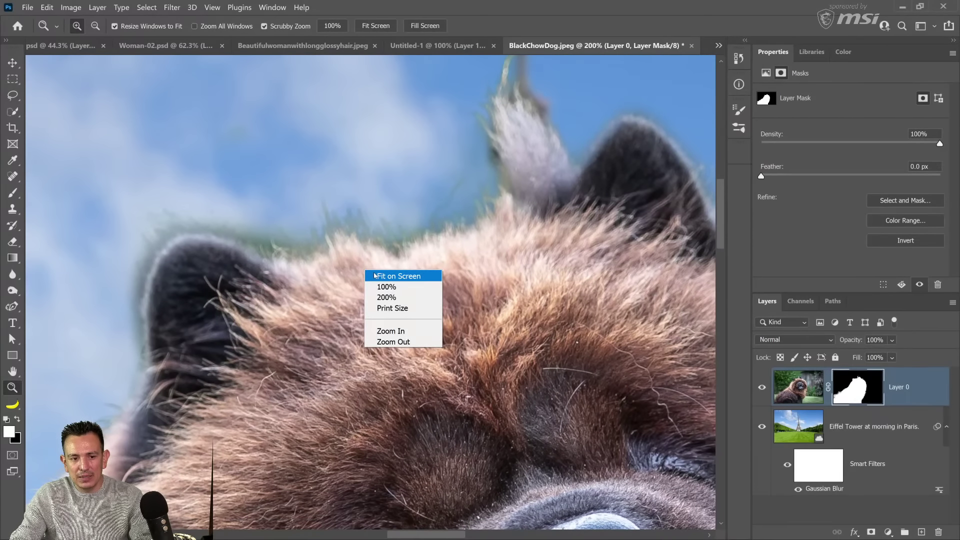
pyautogui.click(395, 276)
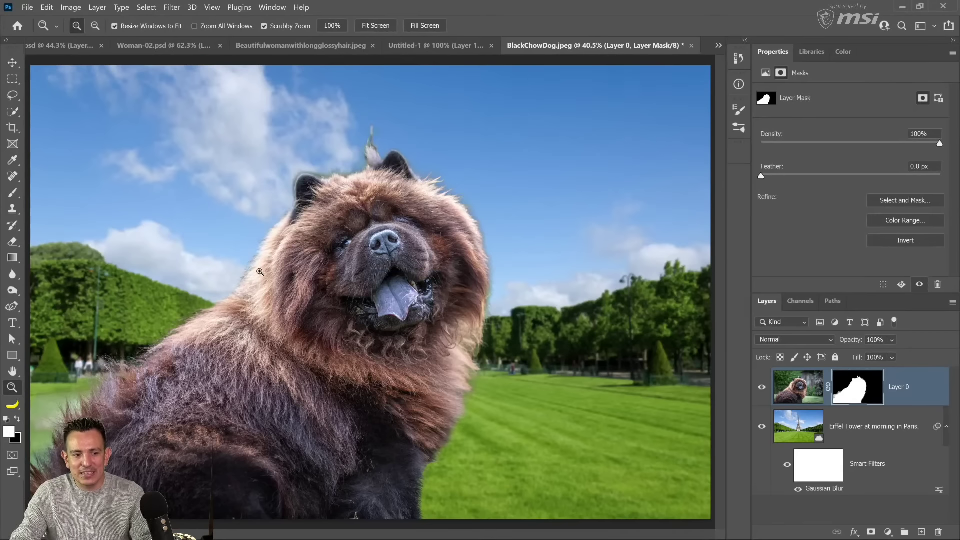
# - Examine the masked fur edge along the dog's back and rear at 100%, ending at the full image
pyautogui.click(122, 404)
pyautogui.click(122, 404)
pyautogui.click(120, 404)
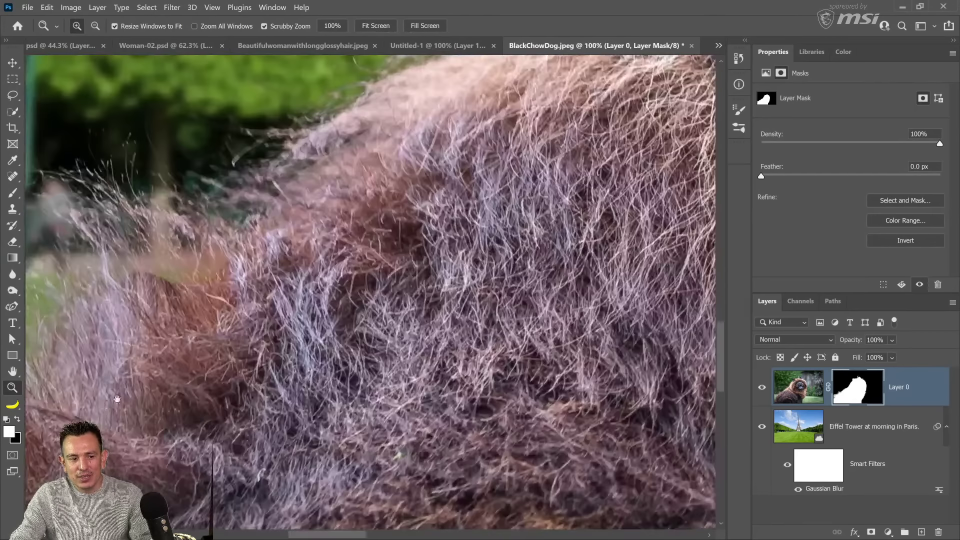
pyautogui.moveTo(117, 399); pyautogui.dragTo(401, 356)
pyautogui.moveTo(364, 400); pyautogui.dragTo(206, 371)
pyautogui.rightClick(334, 271)
pyautogui.click(343, 278)
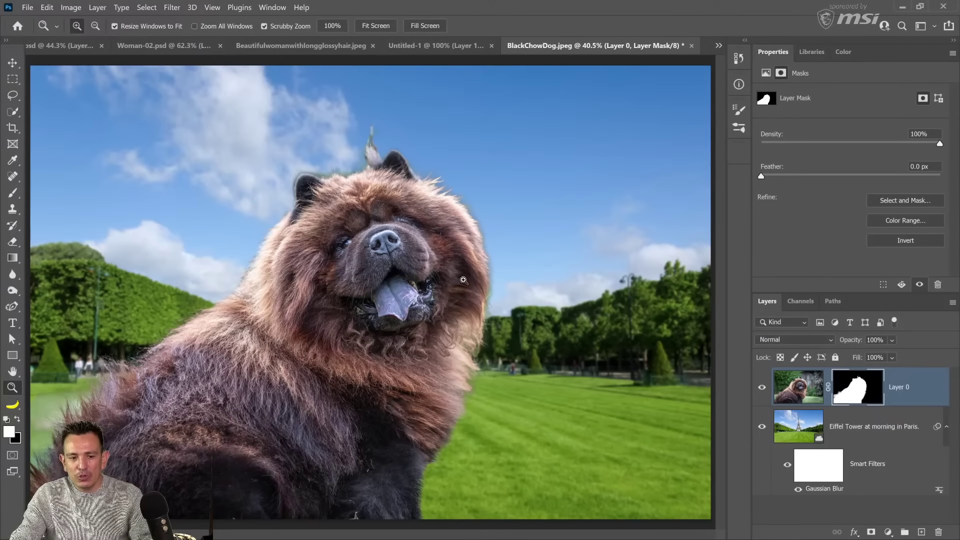
# - Collapse the Eiffel Tower layer's smart filters and add a Black & White adjustment layer above Layer 0
pyautogui.click(946, 426)
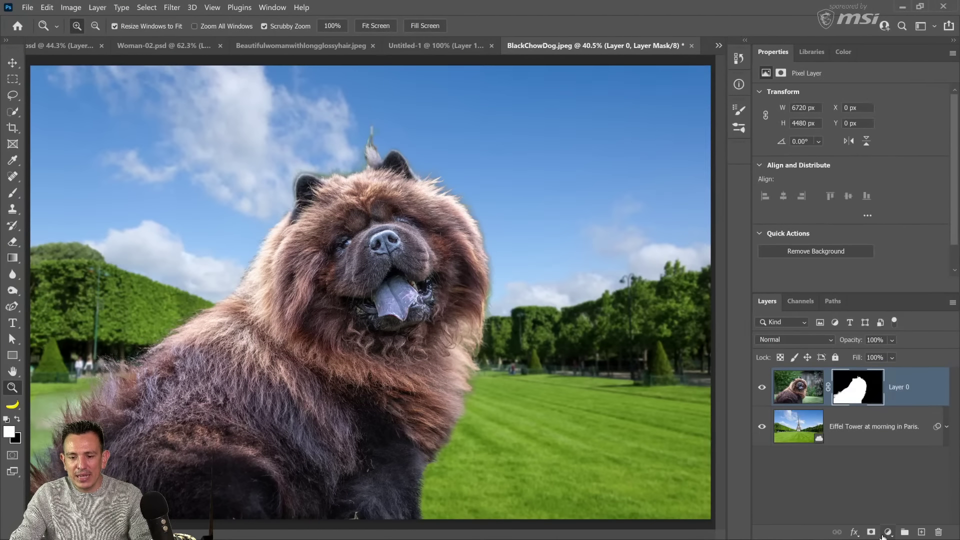
pyautogui.click(885, 533)
pyautogui.click(906, 430)
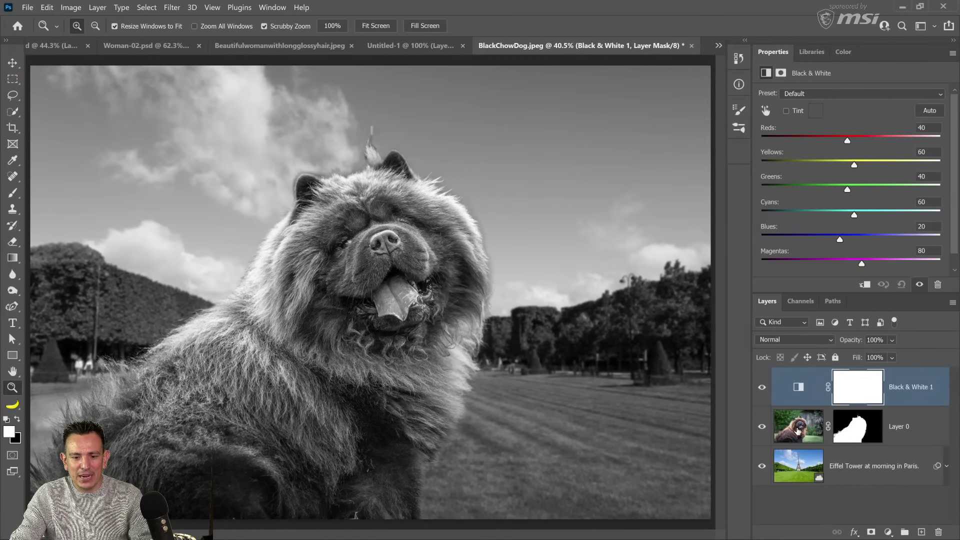
# - Add a Levels adjustment clipped to Layer 0, with midtones at 0.91 and the white output level at 219
pyautogui.click(797, 430)
pyautogui.click(888, 531)
pyautogui.click(892, 348)
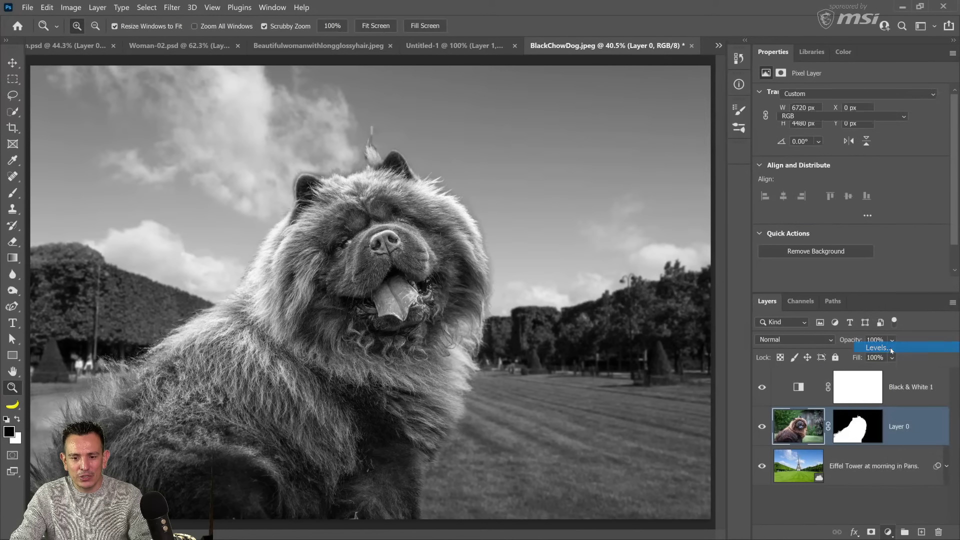
pyautogui.click(865, 285)
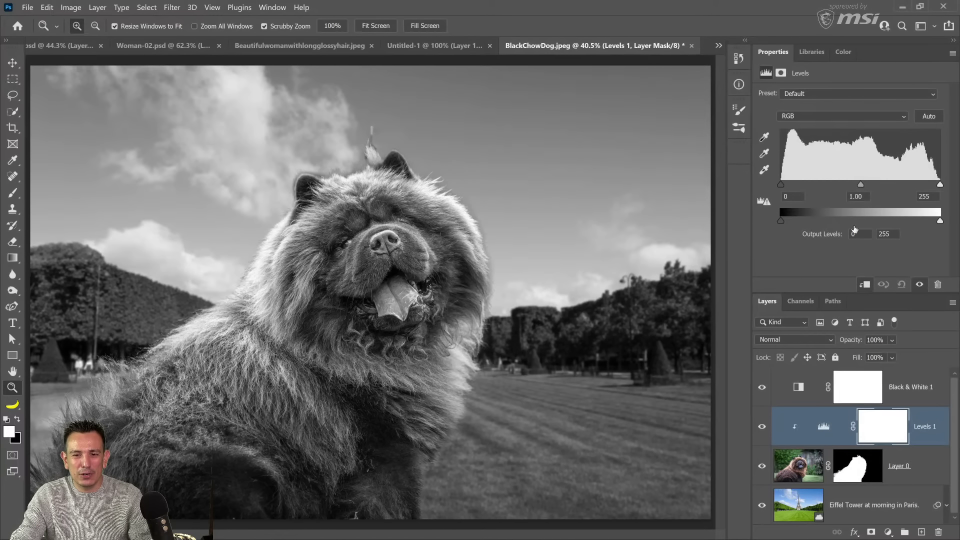
pyautogui.moveTo(866, 184); pyautogui.dragTo(865, 187)
pyautogui.moveTo(939, 222); pyautogui.dragTo(916, 228)
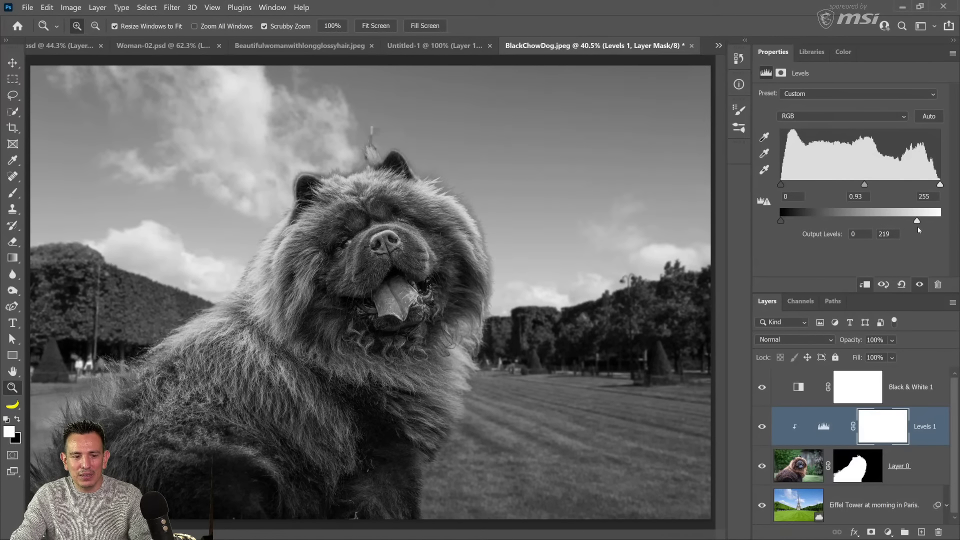
pyautogui.moveTo(865, 185); pyautogui.dragTo(866, 186)
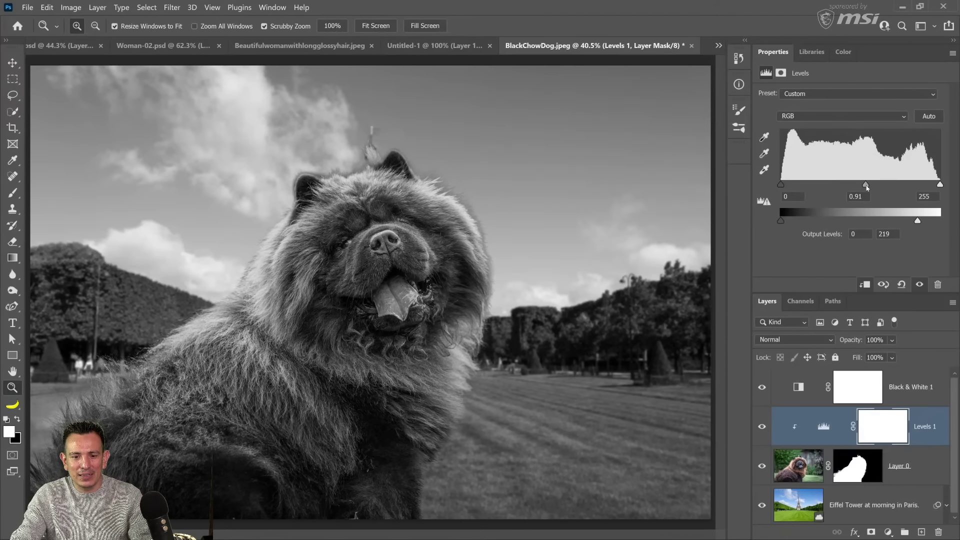
# - Compare the dog's brightness against the background with and without the Levels adjustment
pyautogui.click(762, 428)
pyautogui.click(762, 428)
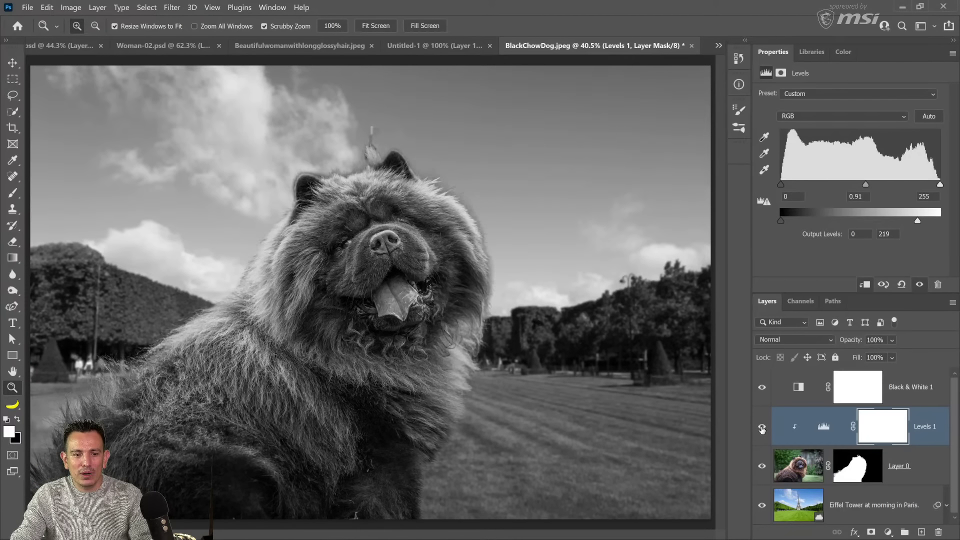
pyautogui.click(763, 427)
pyautogui.click(762, 428)
pyautogui.click(763, 429)
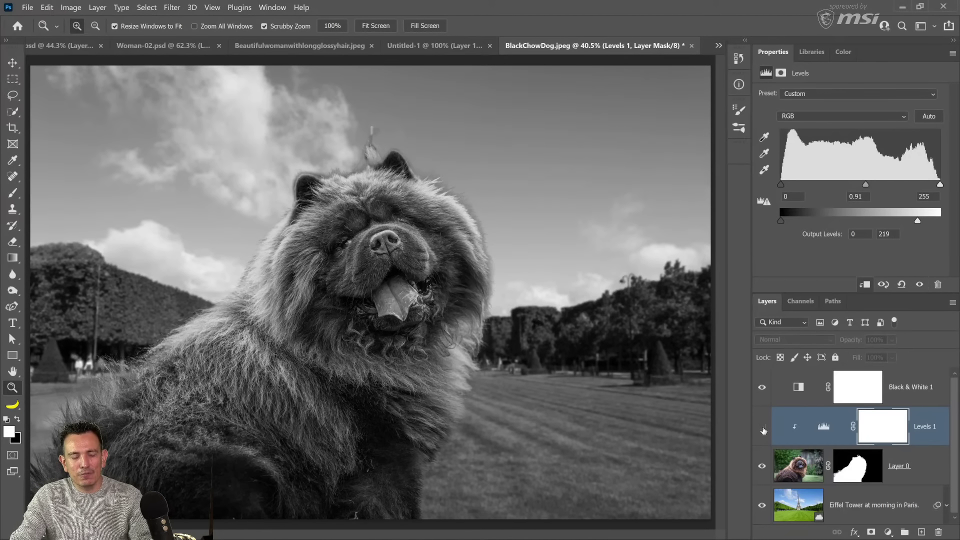
pyautogui.click(764, 429)
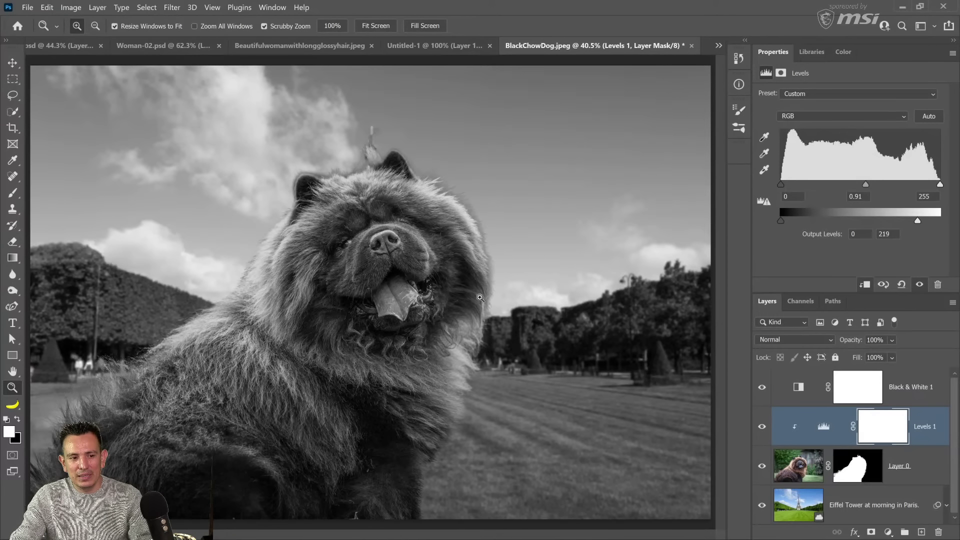
# - Hide the Black & White layer and add a clipped Hue/Saturation adjustment above Levels 1 with saturation at +25
pyautogui.click(761, 388)
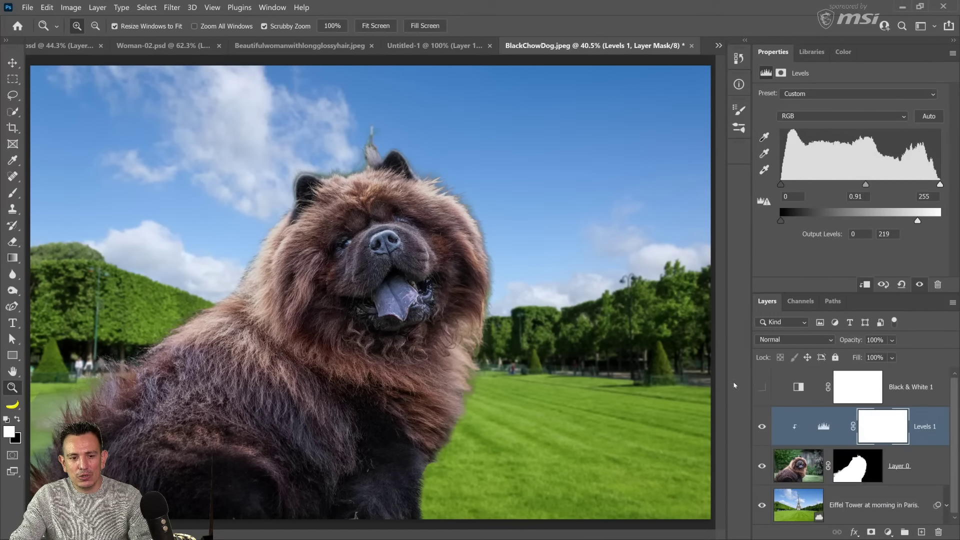
pyautogui.click(888, 532)
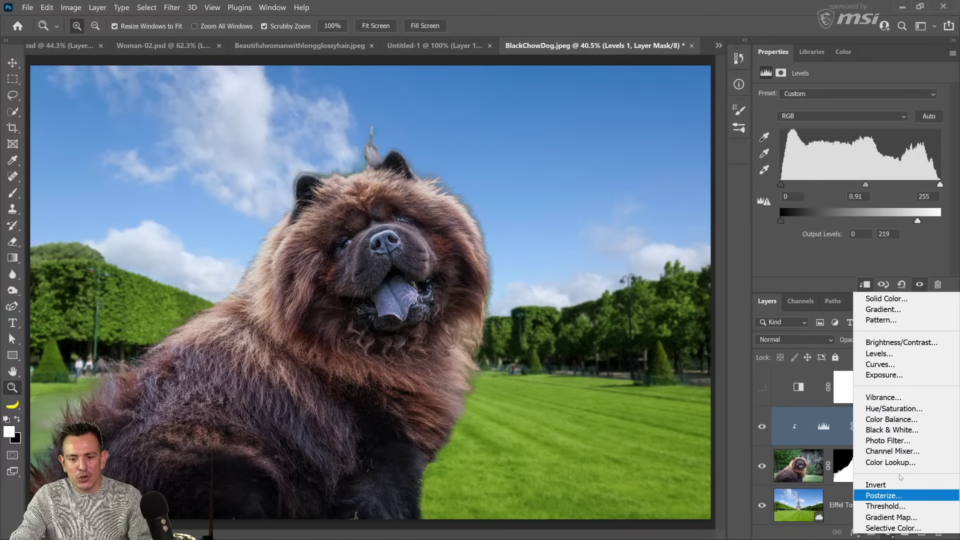
pyautogui.click(911, 410)
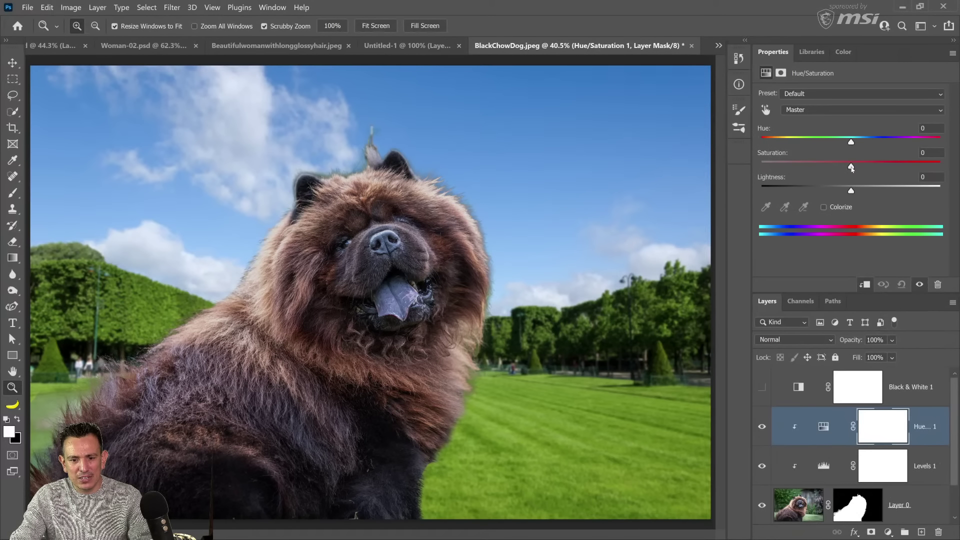
pyautogui.moveTo(852, 168); pyautogui.dragTo(873, 169)
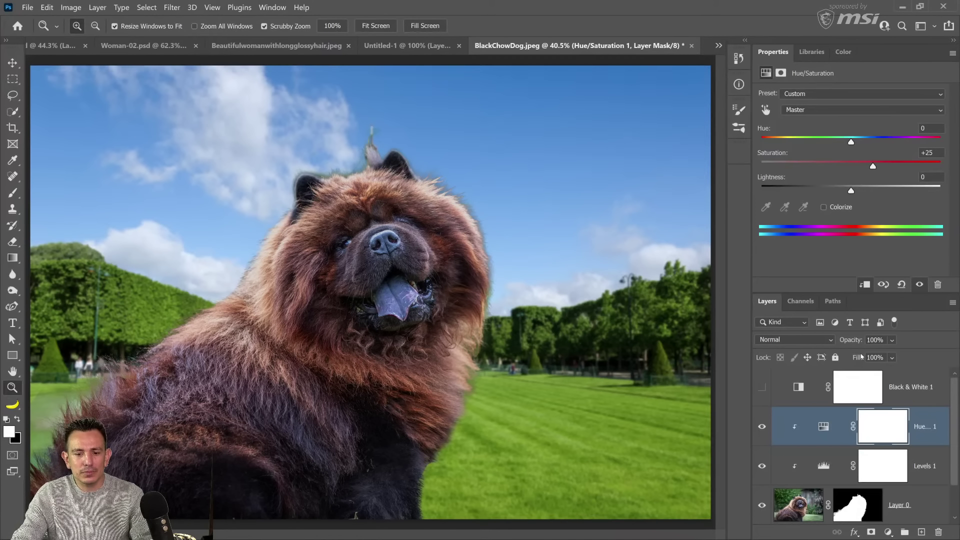
# - Convert the Hue/Saturation, Levels, Layer 0 and Eiffel Tower layers together into one Smart Object
pyautogui.scroll(-1, 872, 465)
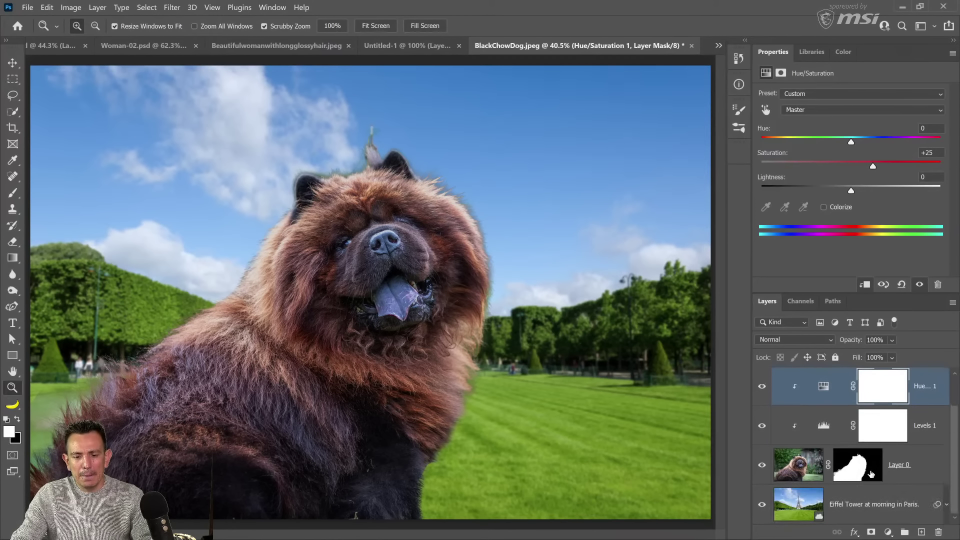
pyautogui.keyDown('shift'); pyautogui.click(905, 506); pyautogui.keyUp('shift')
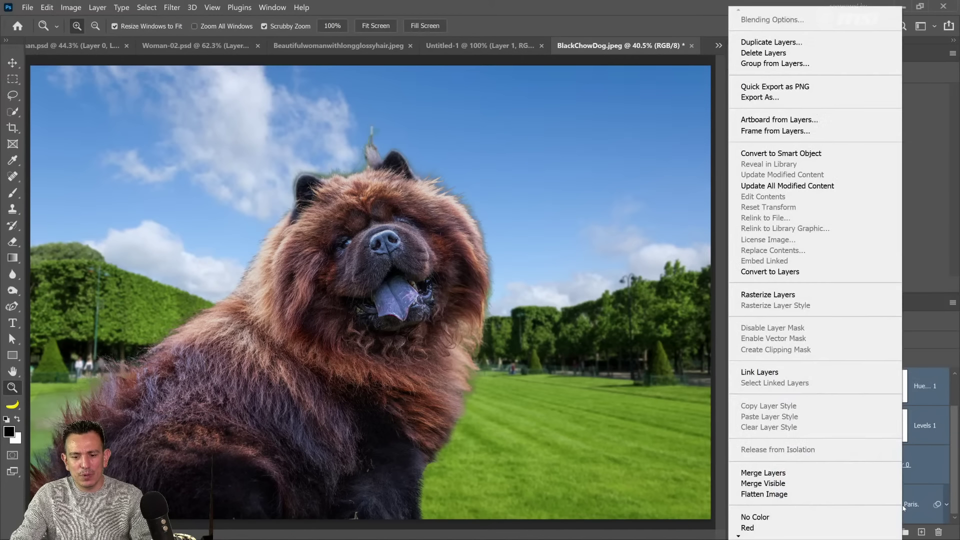
pyautogui.rightClick(906, 509)
pyautogui.click(919, 507)
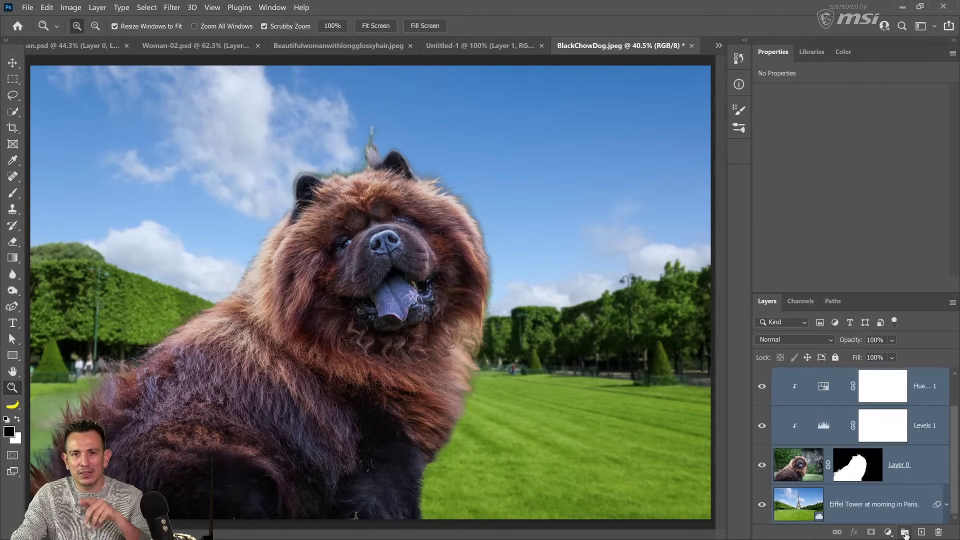
pyautogui.rightClick(899, 514)
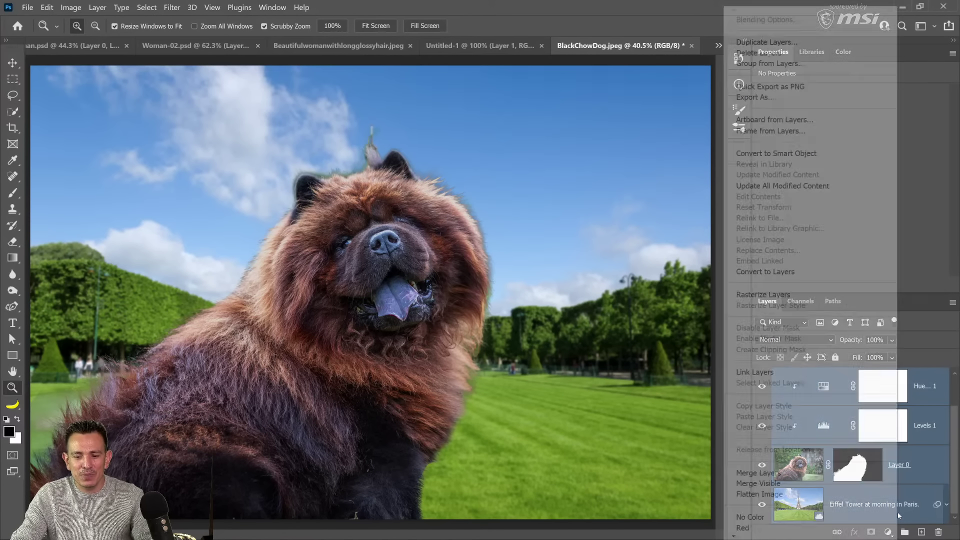
pyautogui.click(820, 153)
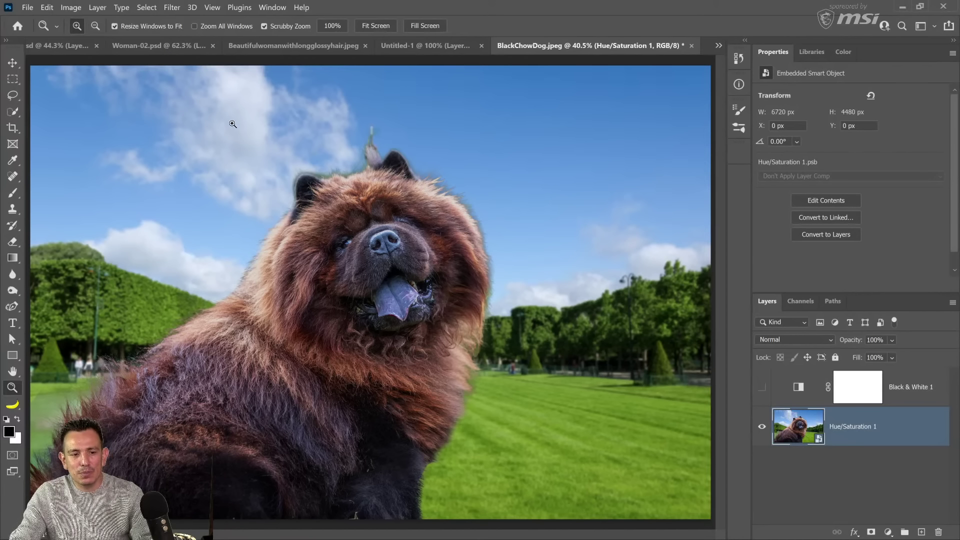
# - Open the Camera Raw Filter on the Smart Object, set Grain to 9, inspect it at high magnification and darken the vignetting slightly
pyautogui.click(174, 8)
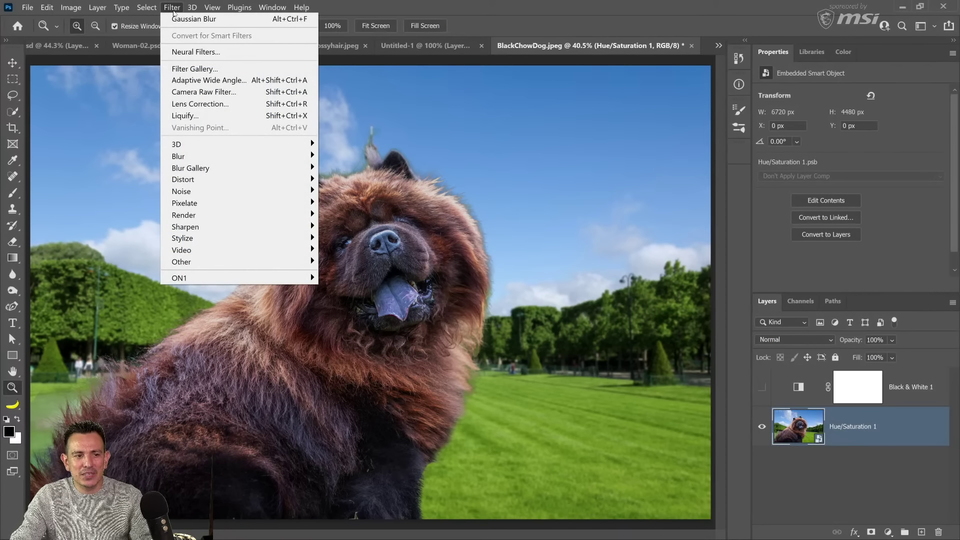
pyautogui.click(191, 92)
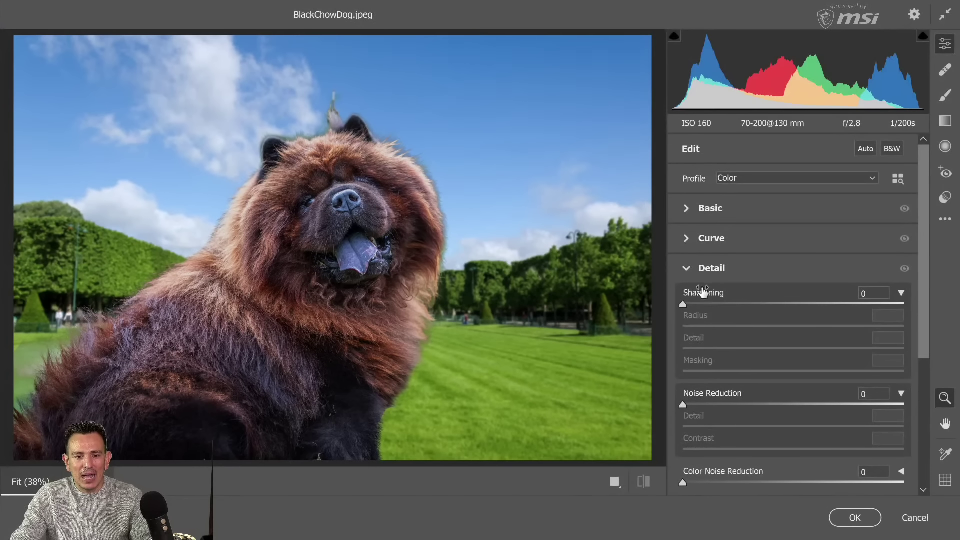
pyautogui.click(688, 265)
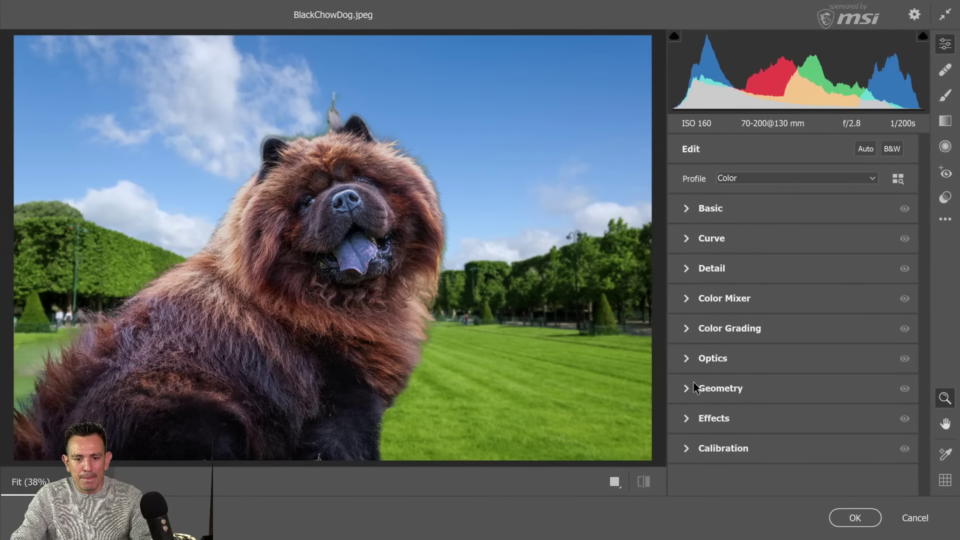
pyautogui.click(692, 418)
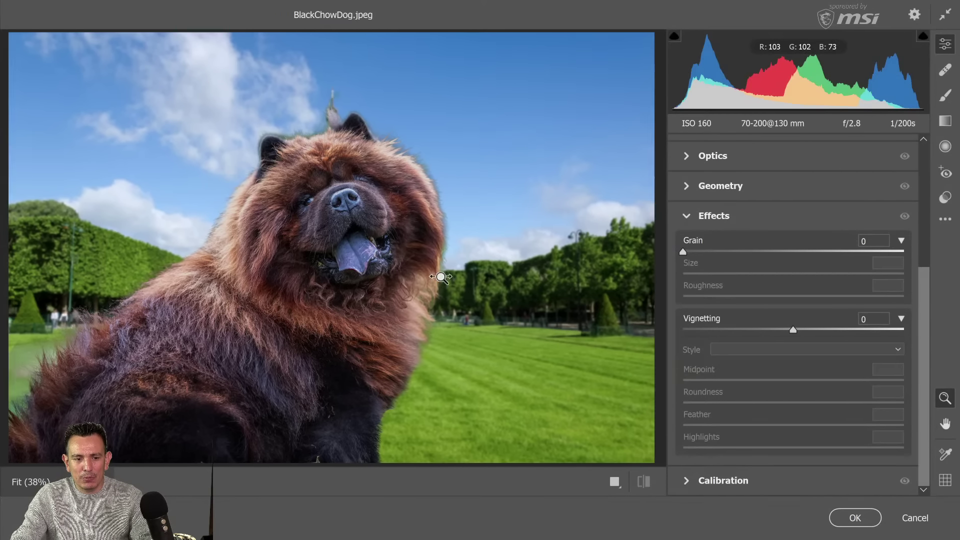
pyautogui.moveTo(505, 295); pyautogui.dragTo(549, 274)
pyautogui.moveTo(683, 251); pyautogui.dragTo(703, 252)
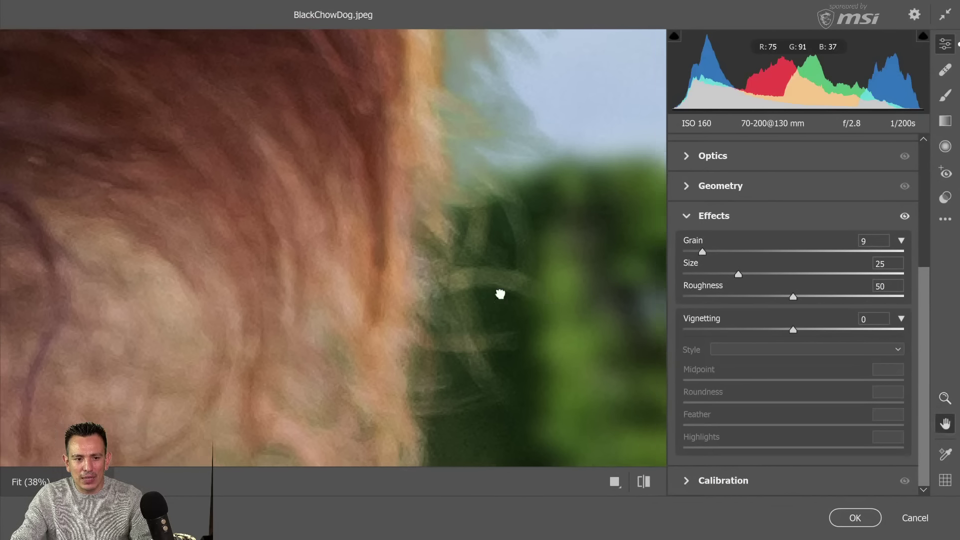
pyautogui.moveTo(500, 292); pyautogui.dragTo(439, 227)
pyautogui.moveTo(338, 320); pyautogui.dragTo(542, 287)
pyautogui.moveTo(234, 334); pyautogui.dragTo(293, 274)
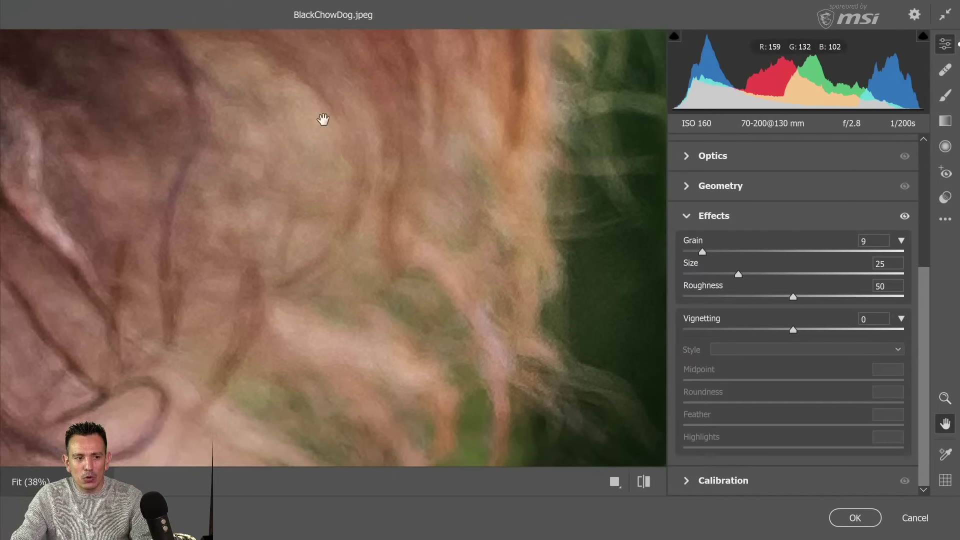
pyautogui.moveTo(533, 202); pyautogui.dragTo(128, 194)
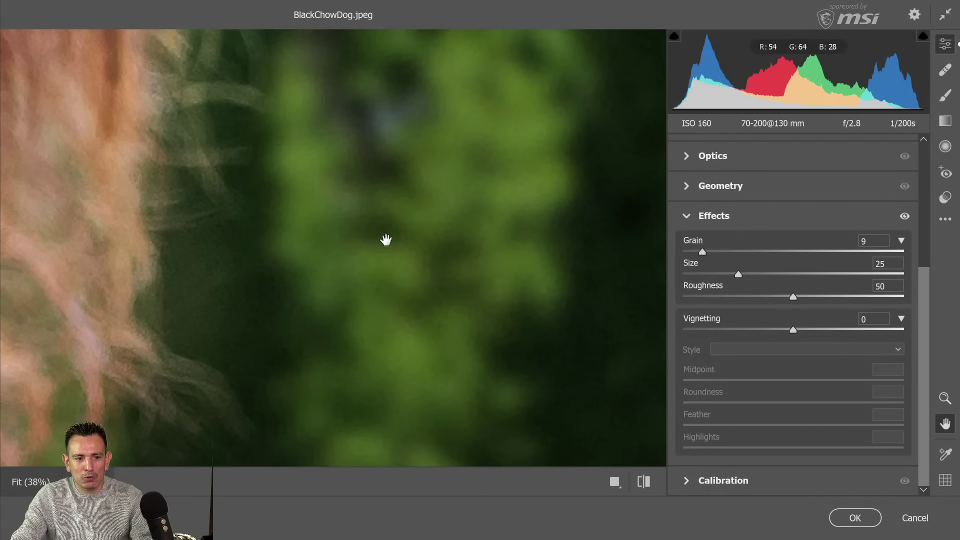
pyautogui.click(450, 253)
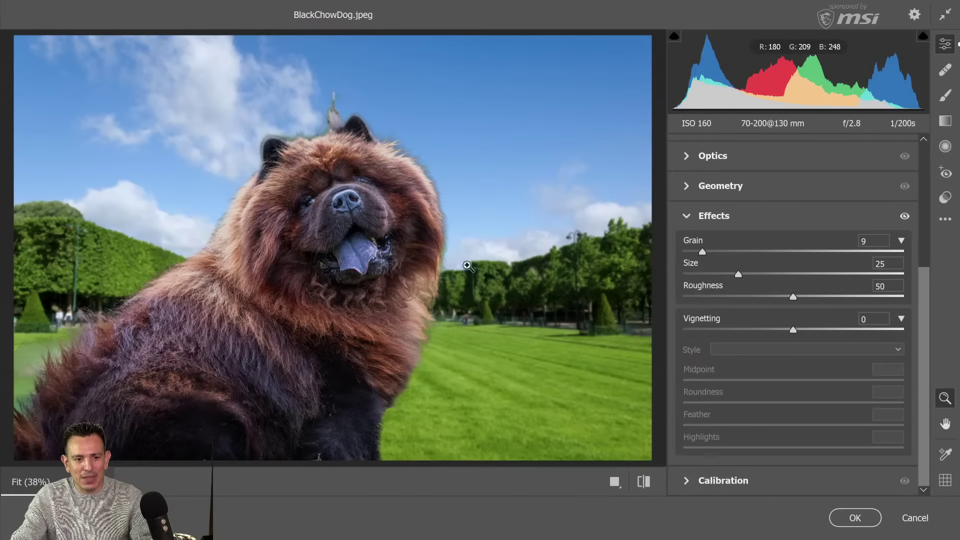
pyautogui.moveTo(790, 334); pyautogui.dragTo(787, 332)
# - Set Temperature to +16 and Texture to +36, apply the Camera Raw Filter, and compare the image with and without its smart filters
pyautogui.click(688, 216)
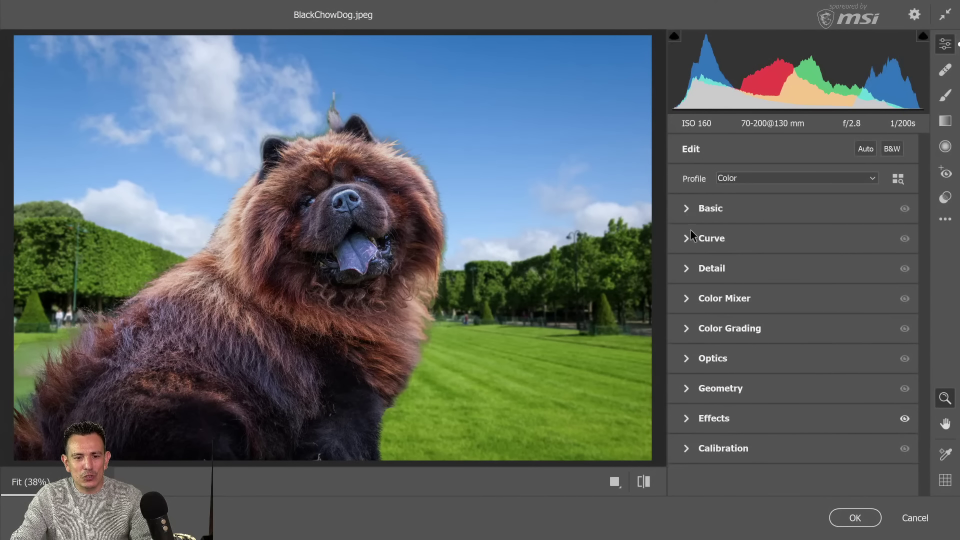
pyautogui.click(686, 209)
pyautogui.moveTo(793, 208); pyautogui.dragTo(813, 213)
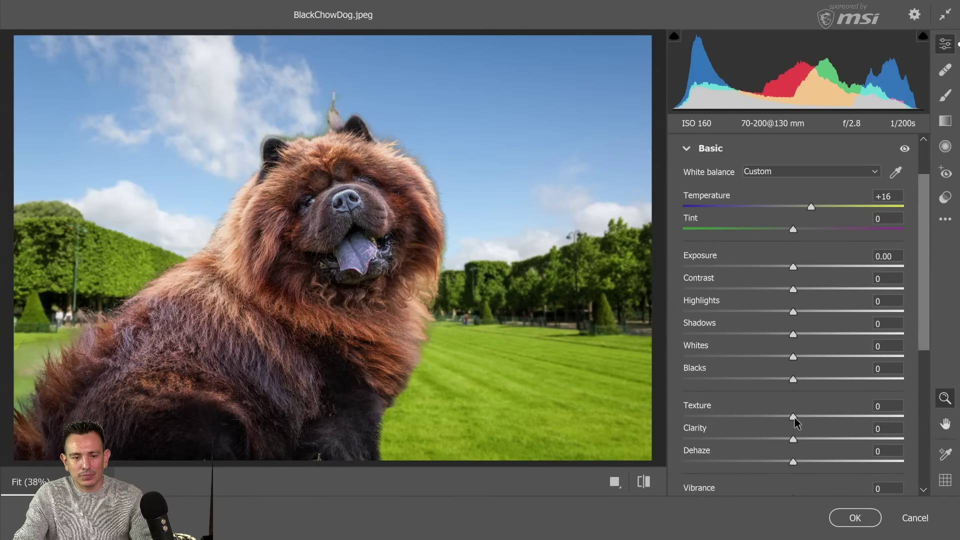
pyautogui.moveTo(794, 416); pyautogui.dragTo(832, 418)
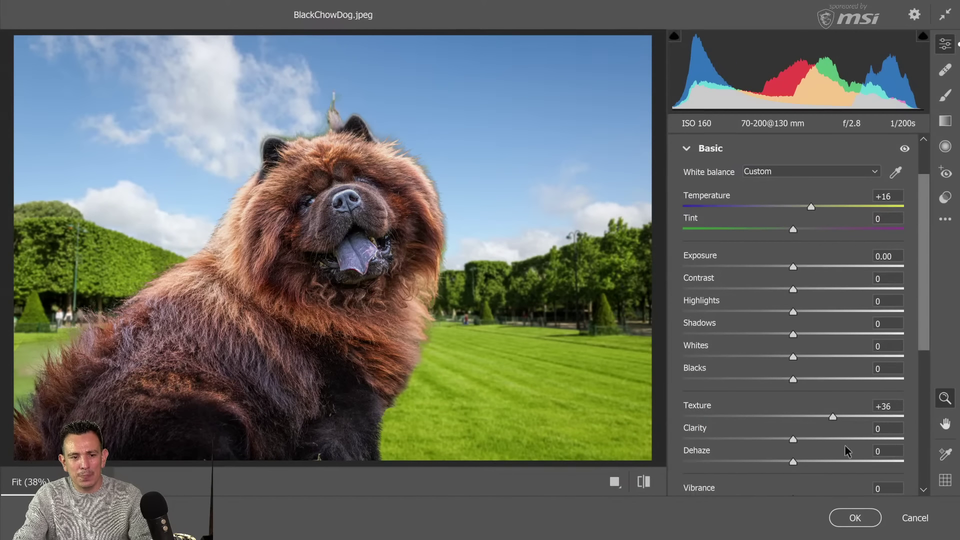
pyautogui.click(856, 518)
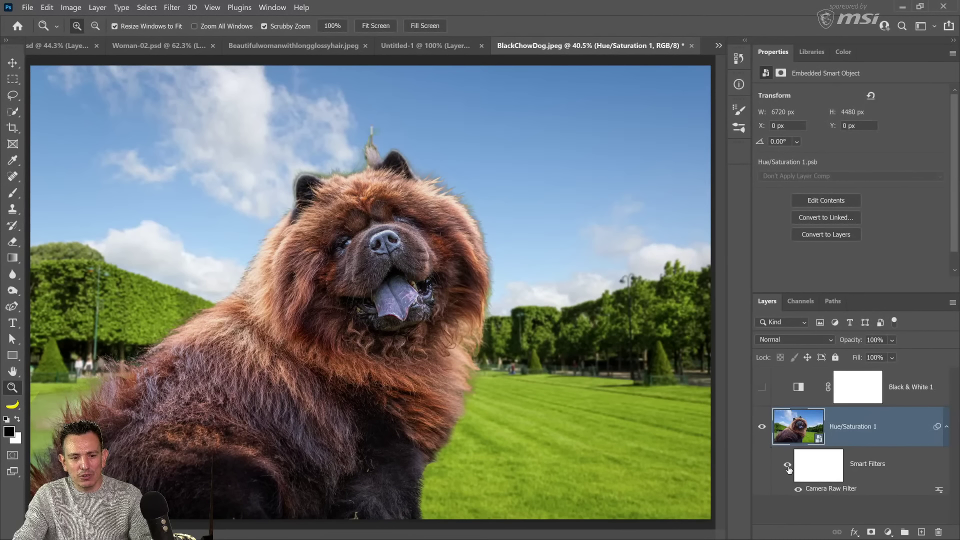
pyautogui.click(788, 466)
pyautogui.click(788, 466)
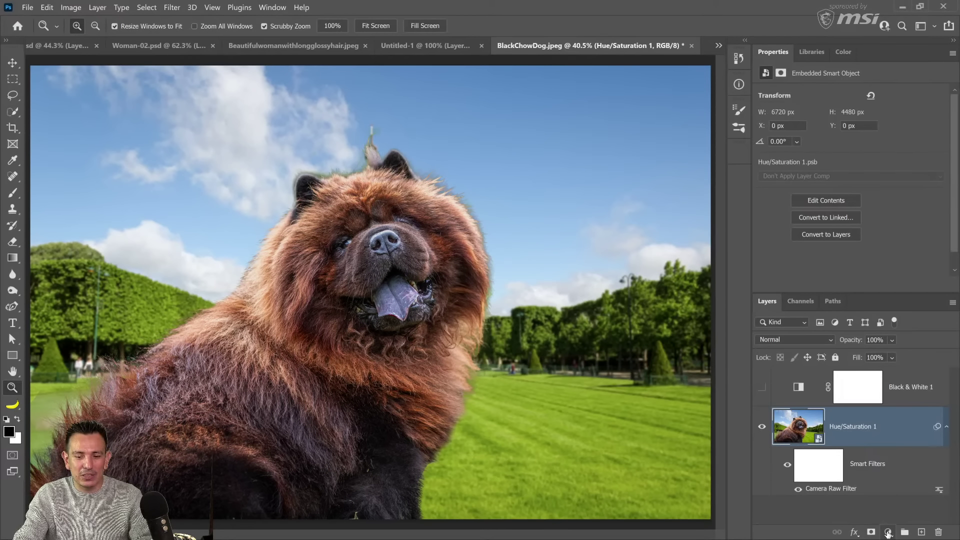
# - Add a Color Lookup adjustment above the Smart Object and preview the 3D LUTs from 2Strip.look through EdgyAmber.3DL
pyautogui.click(888, 533)
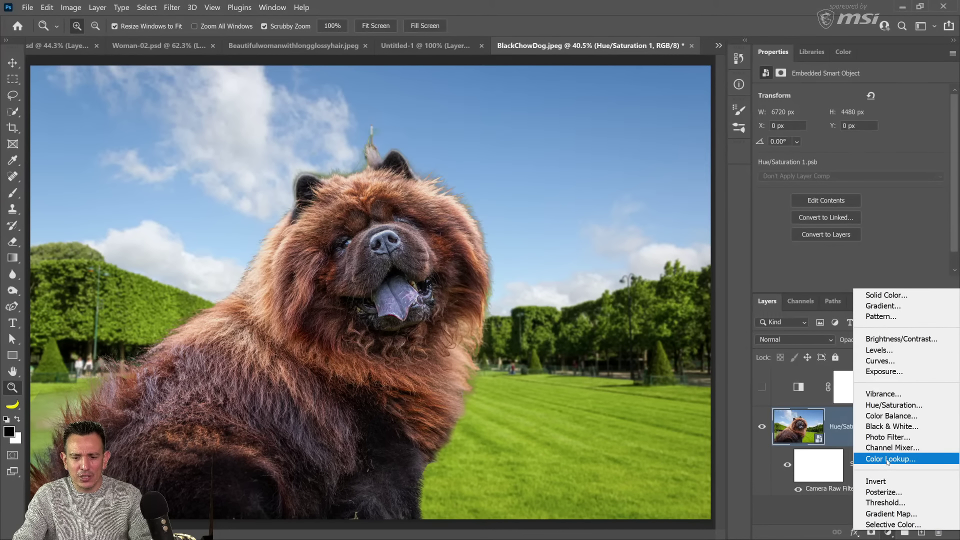
pyautogui.click(888, 460)
pyautogui.click(825, 94)
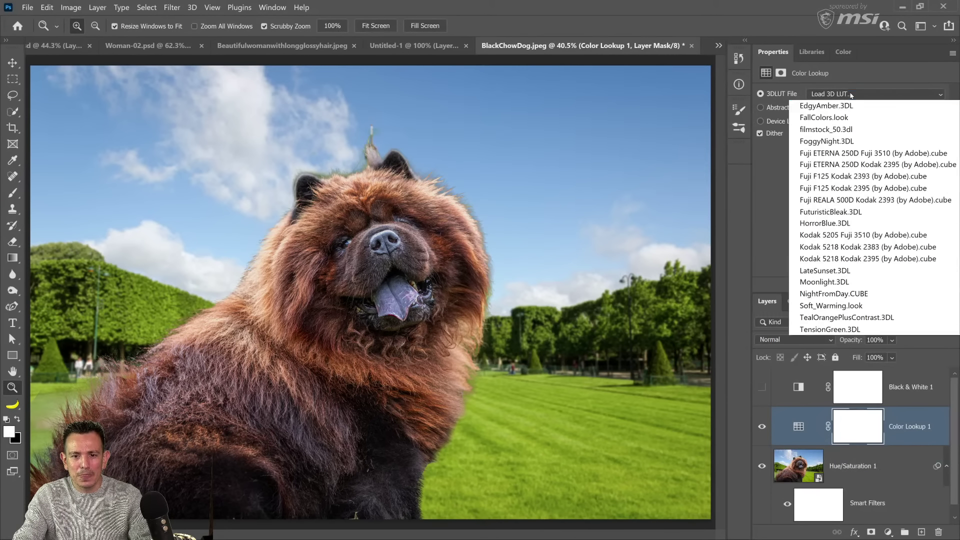
pyautogui.click(839, 141)
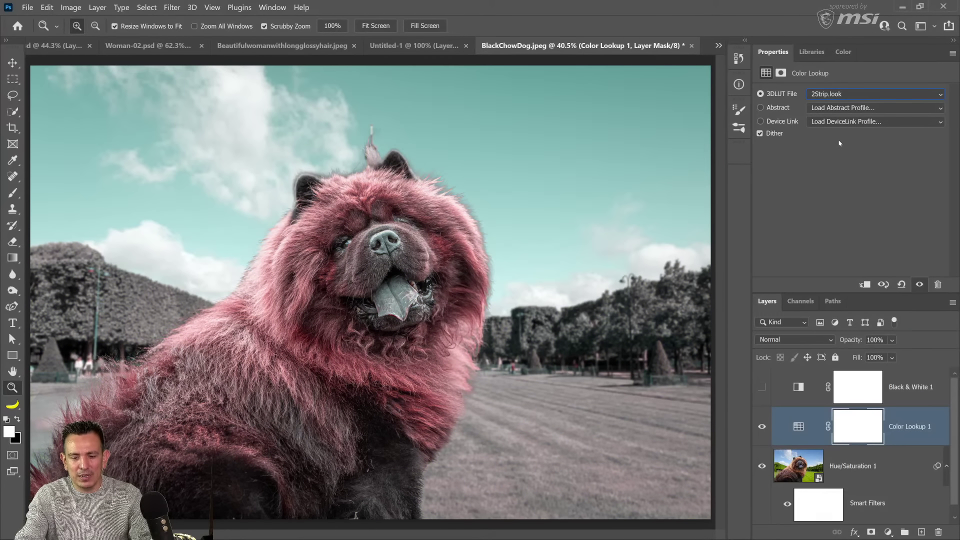
pyautogui.press('Down')
pyautogui.press('Down')
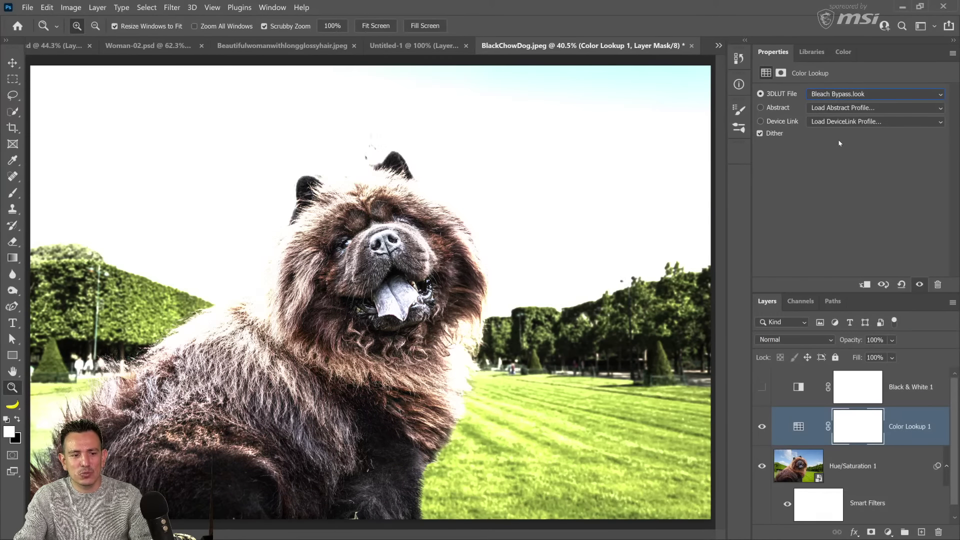
pyautogui.press('Down')
pyautogui.press('Down')
pyautogui.press('Down')
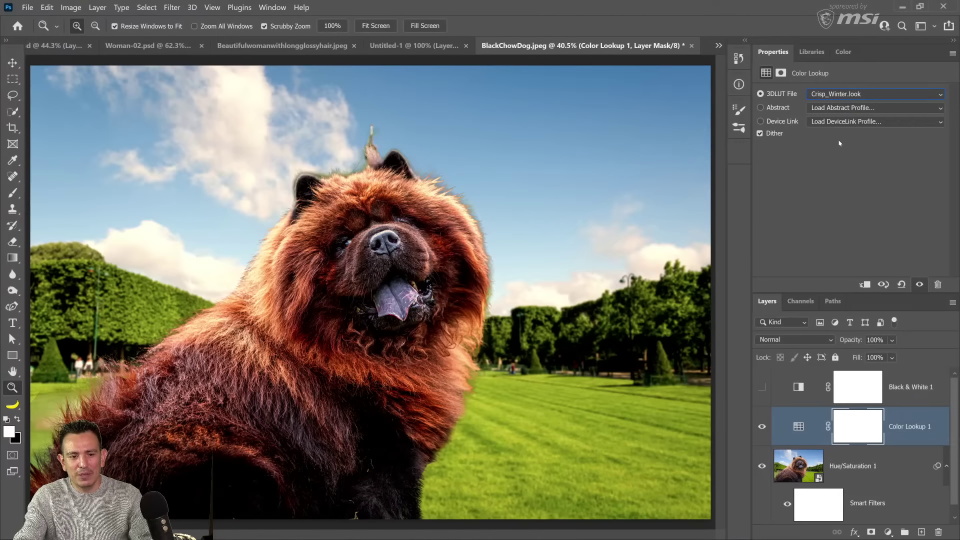
pyautogui.press('Down')
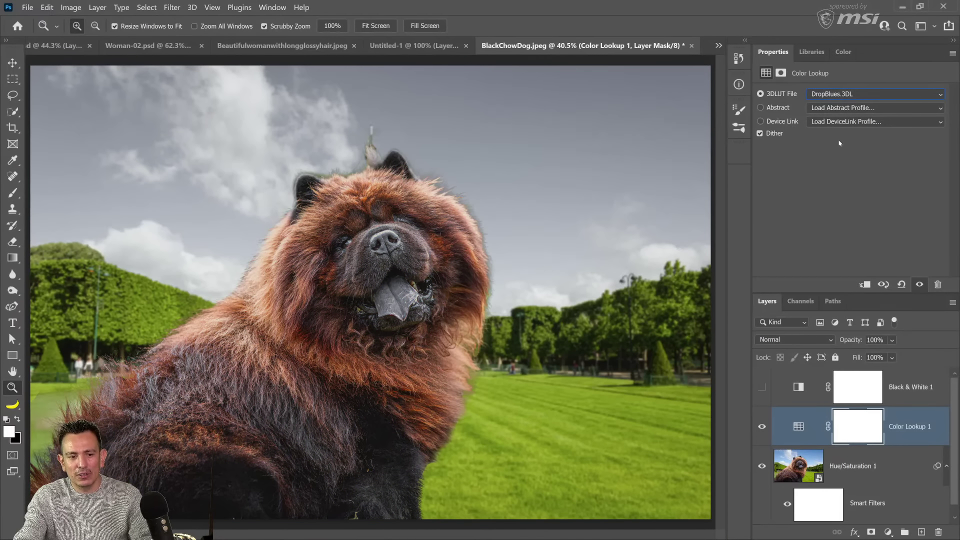
pyautogui.press('Down')
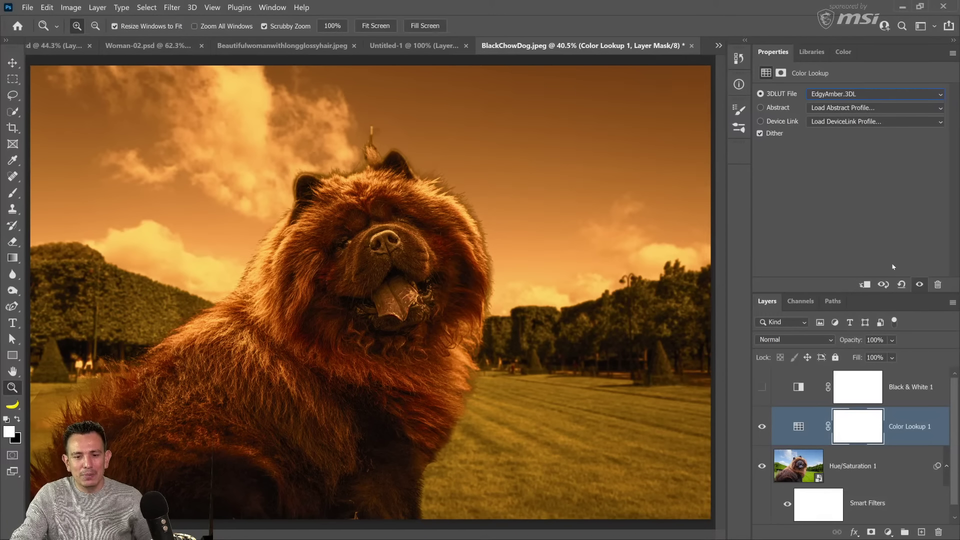
# - Try reduced opacity and other blend modes such as Screen on the EdgyAmber Color Lookup layer
pyautogui.click(881, 356)
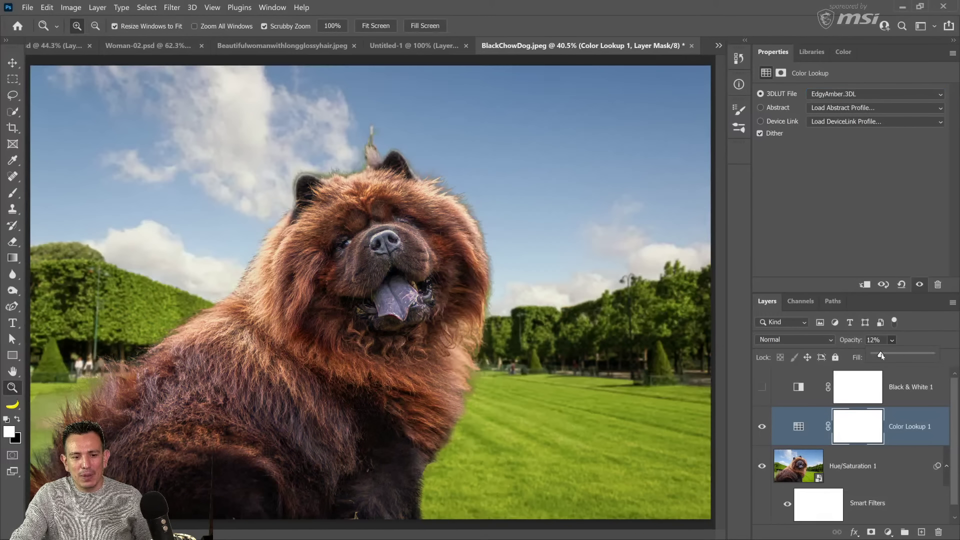
pyautogui.moveTo(881, 355); pyautogui.dragTo(934, 356)
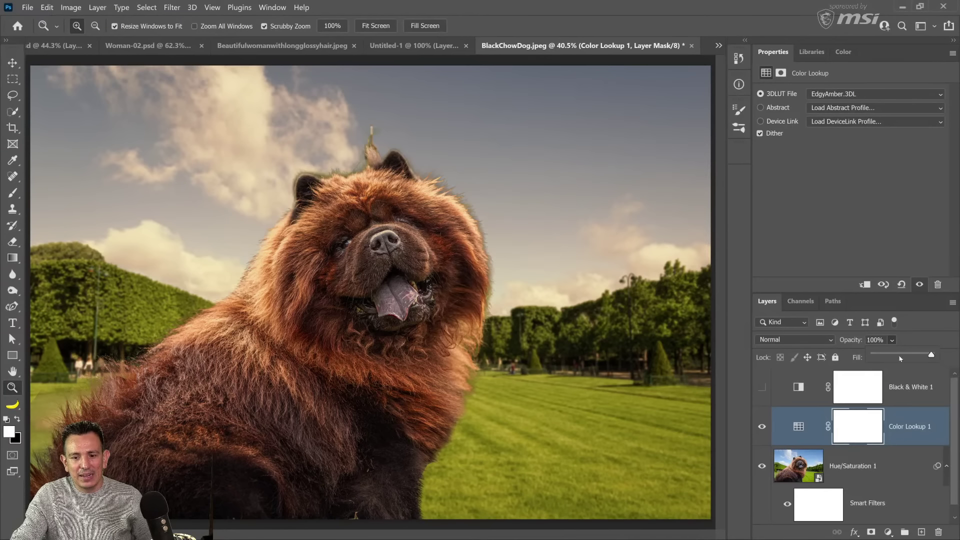
pyautogui.click(828, 340)
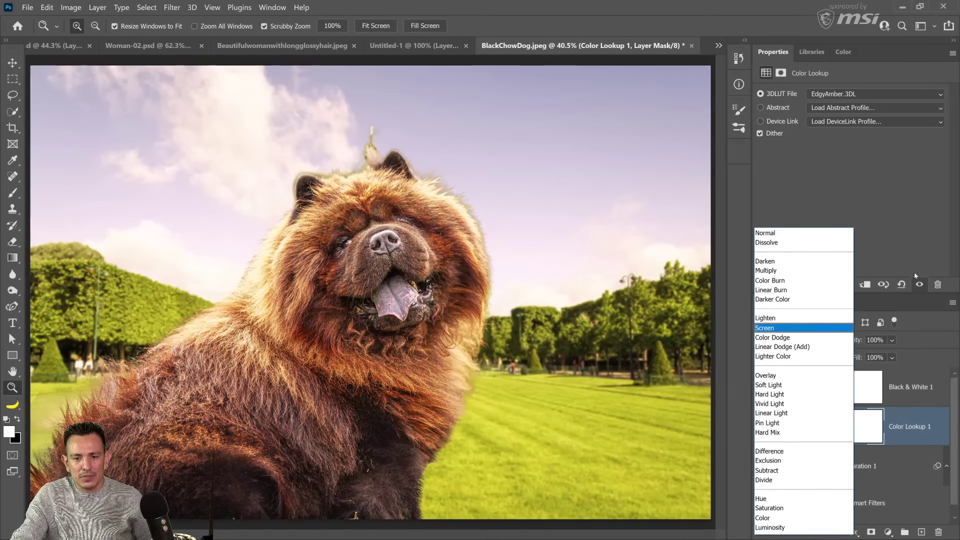
pyautogui.click(914, 272)
# - Switch the Color Lookup to filmstock_50.3dl and reduce the layer's opacity to 46%
pyautogui.click(825, 96)
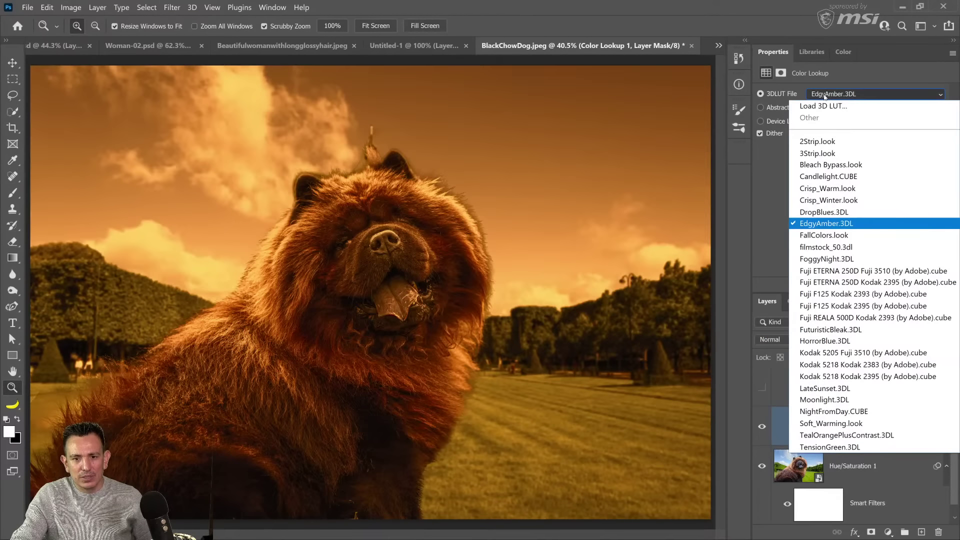
pyautogui.click(825, 96)
pyautogui.press('Down')
pyautogui.press('Down')
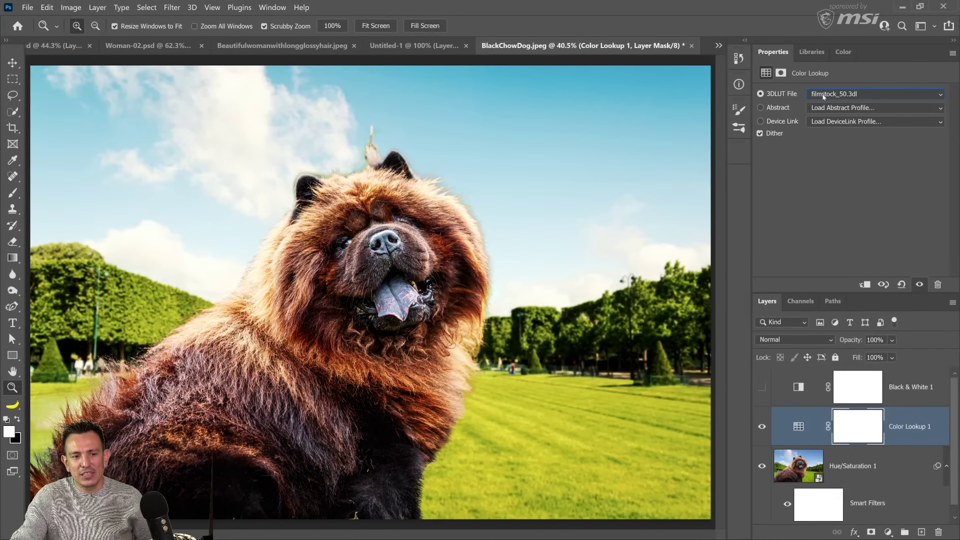
pyautogui.click(892, 340)
pyautogui.moveTo(933, 353); pyautogui.dragTo(899, 355)
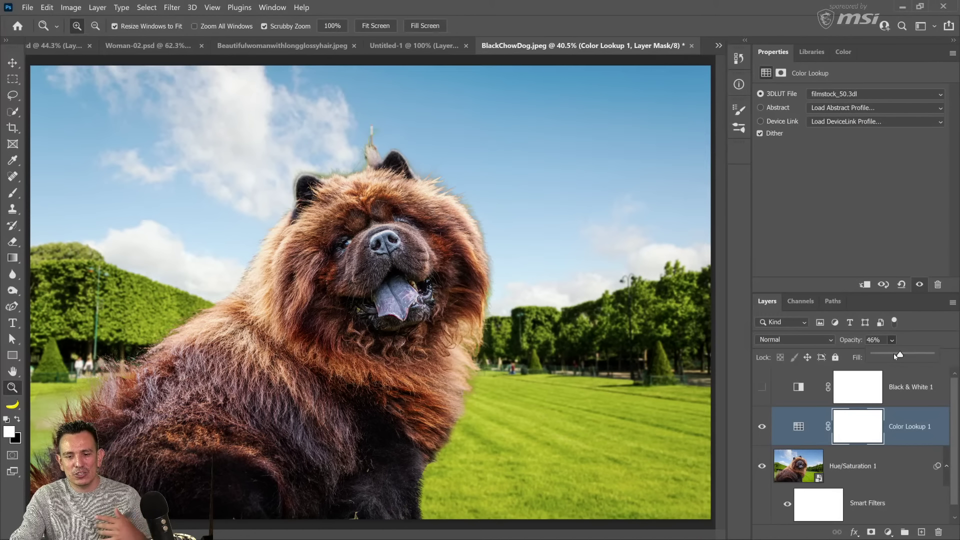
# - Delete the Color Lookup layer and convert the Hue/Saturation 1 Smart Object back to layers, discarding its smart filters
pyautogui.moveTo(792, 429); pyautogui.dragTo(938, 531)
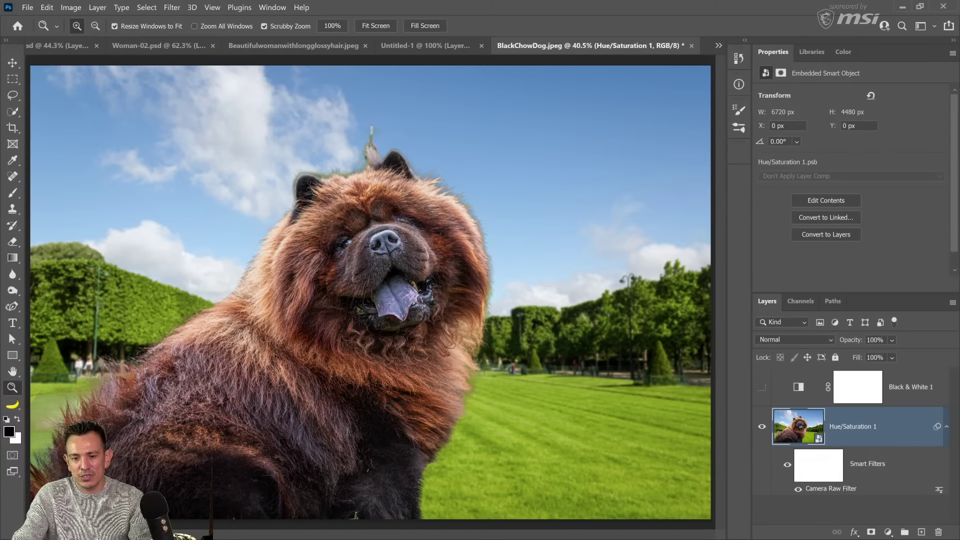
pyautogui.rightClick(794, 441)
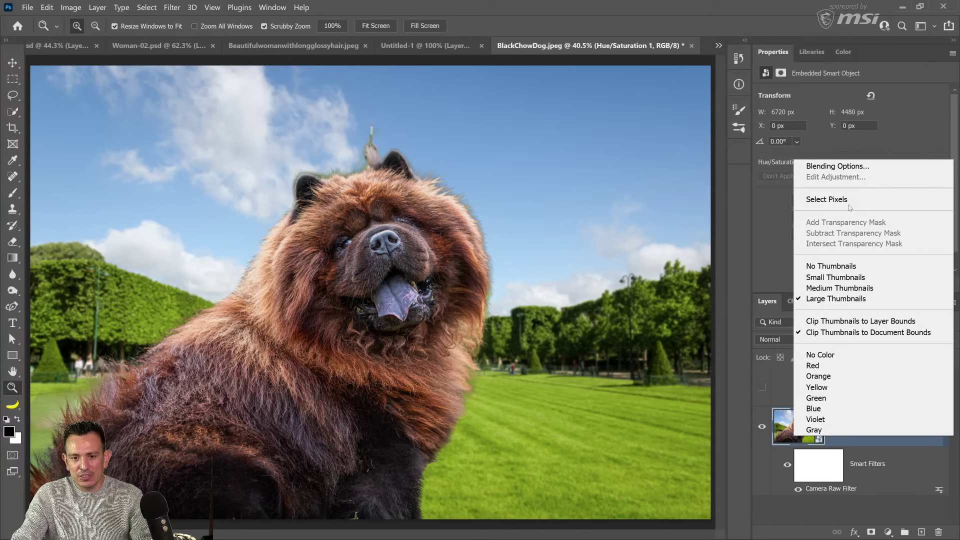
pyautogui.click(890, 473)
pyautogui.rightClick(913, 435)
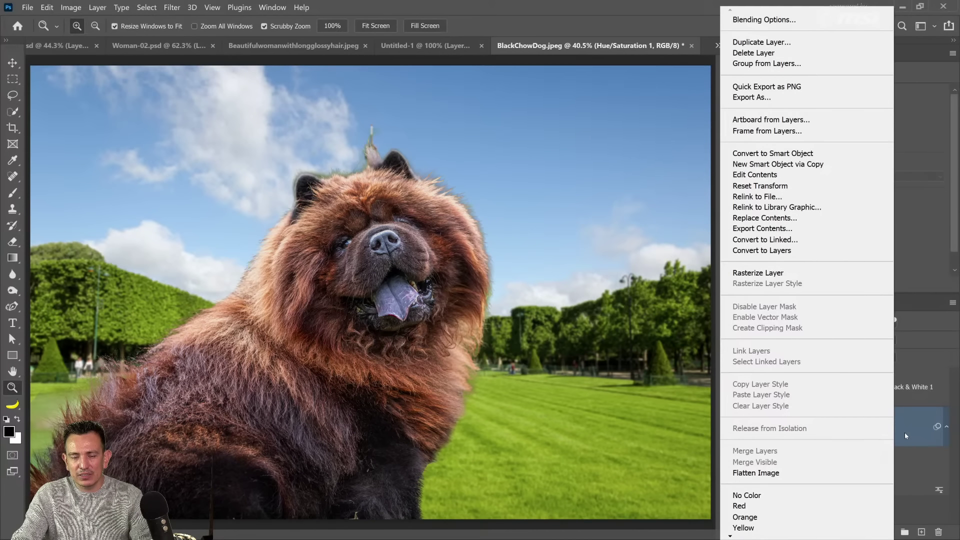
pyautogui.click(795, 250)
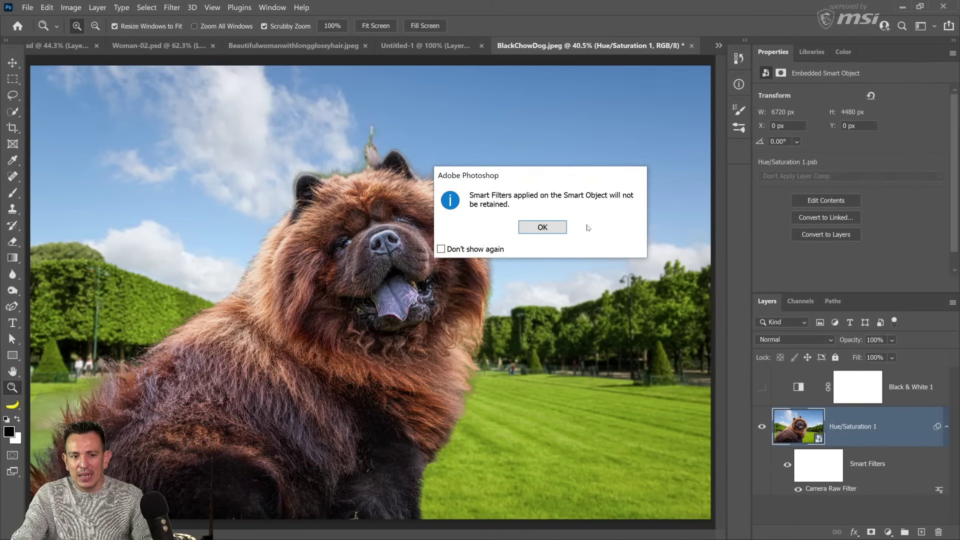
pyautogui.press('Return')
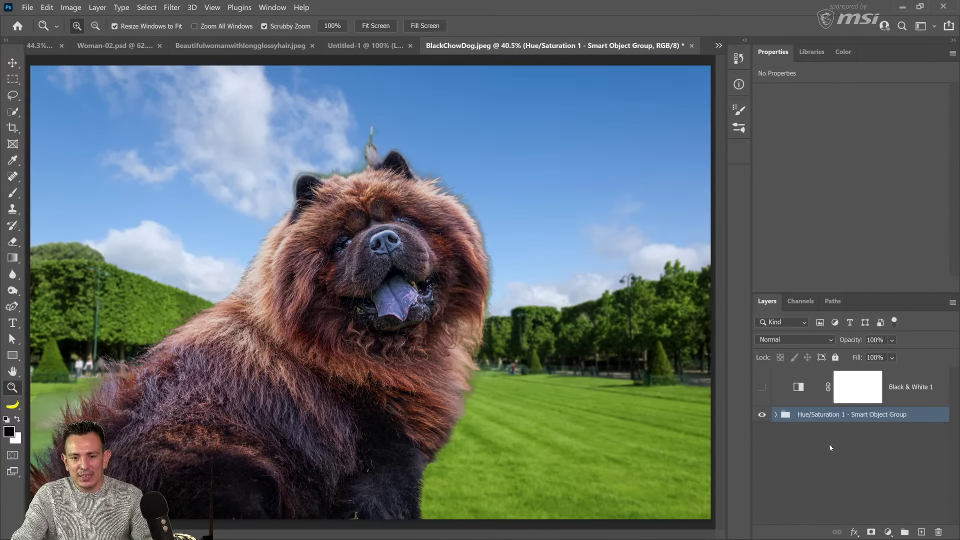
# - Expand the Smart Object group and delete the Hue/Saturation and Levels adjustments clipped to Layer 0
pyautogui.click(775, 415)
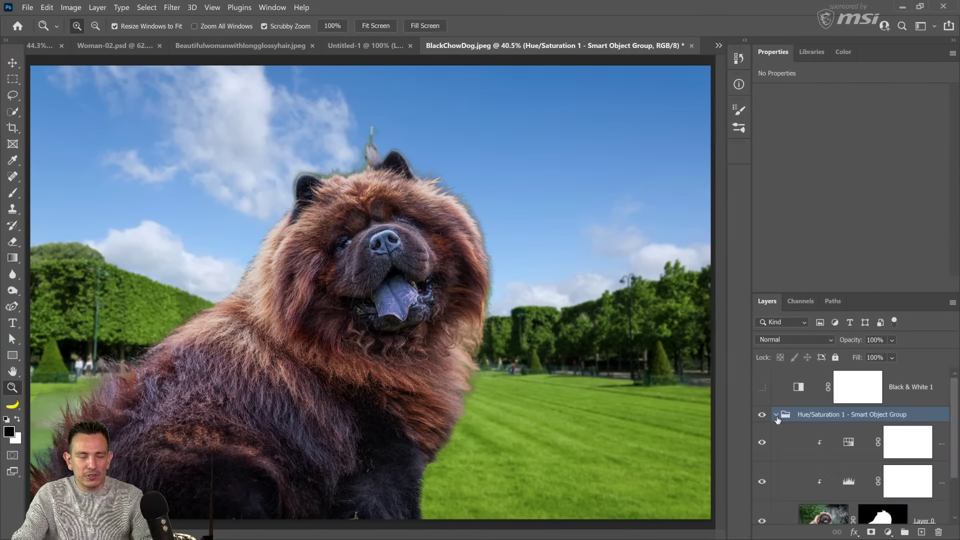
pyautogui.scroll(-2, 797, 431)
pyautogui.click(818, 470)
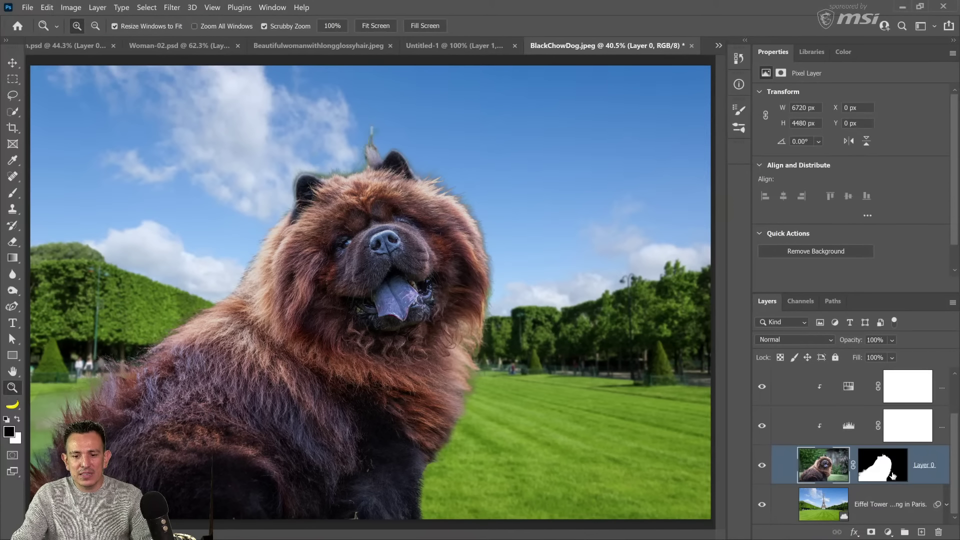
pyautogui.click(847, 426)
pyautogui.keyDown('shift'); pyautogui.click(845, 392); pyautogui.keyUp('shift')
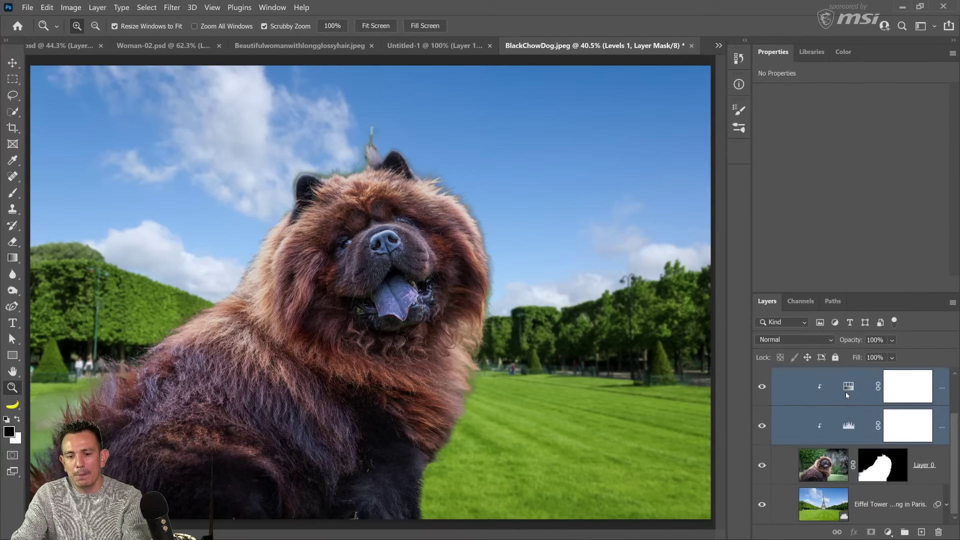
pyautogui.press('Delete')
# - Delete the layer mask from Layer 0 so the full dog photo is used again
pyautogui.click(875, 447)
pyautogui.rightClick(875, 448)
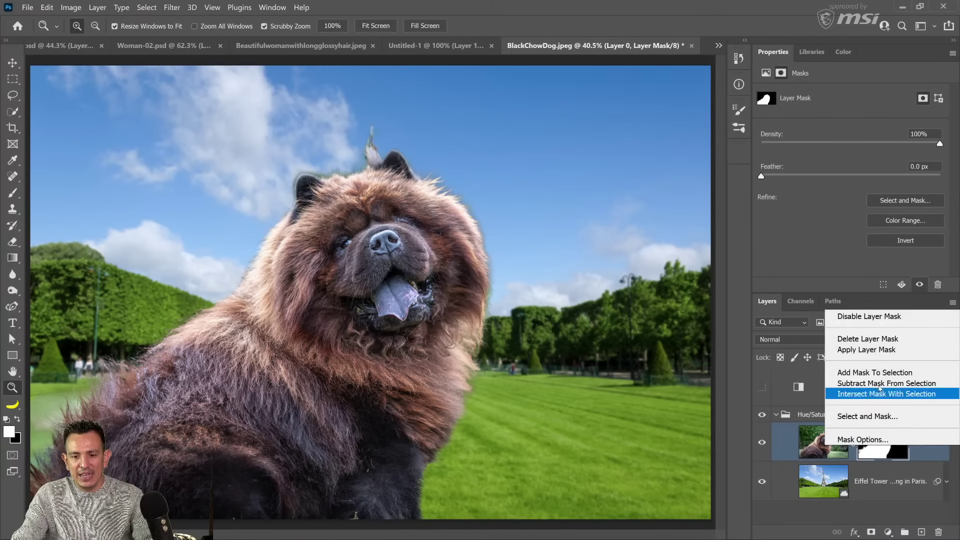
pyautogui.click(870, 339)
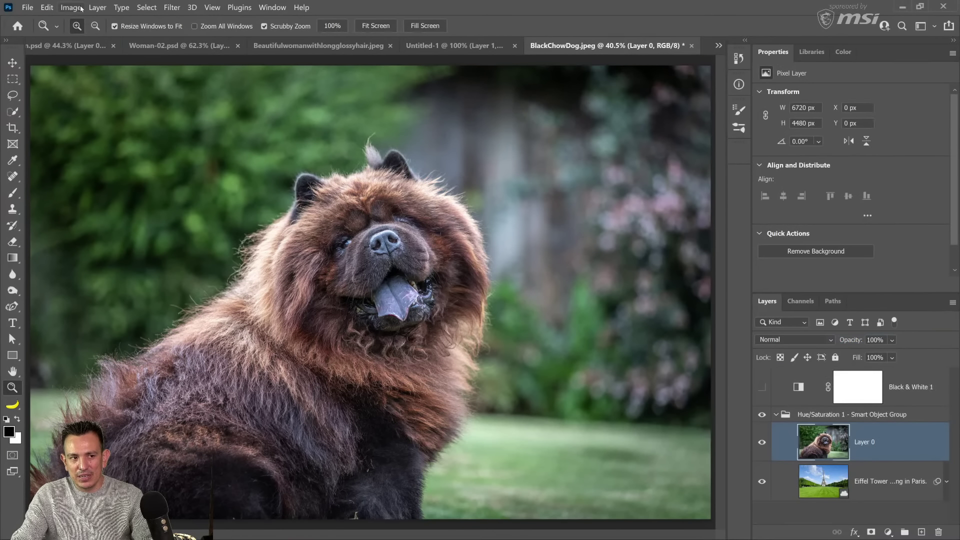
# - Try a destructive Levels midtone adjustment directly on the pixels of Layer 0
pyautogui.click(71, 8)
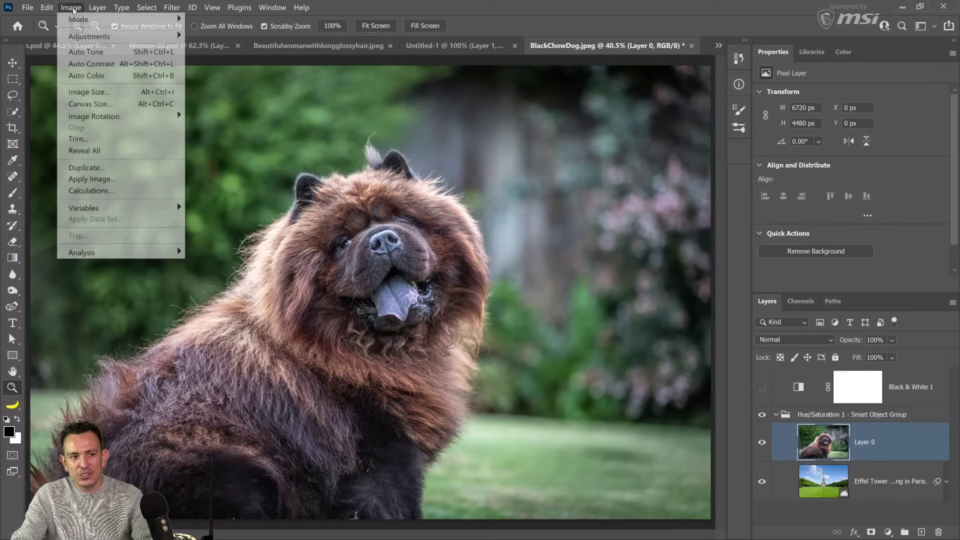
pyautogui.moveTo(91, 39)
pyautogui.click(208, 47)
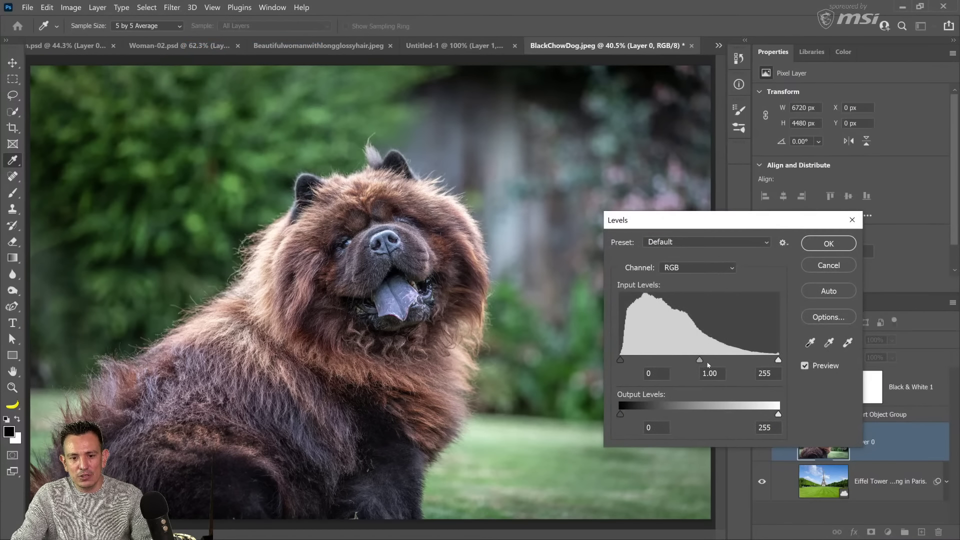
pyautogui.moveTo(708, 362)
pyautogui.mouseDown()
pyautogui.moveTo(732, 362)
pyautogui.moveTo(710, 362)
pyautogui.mouseUp()
pyautogui.click(830, 245)
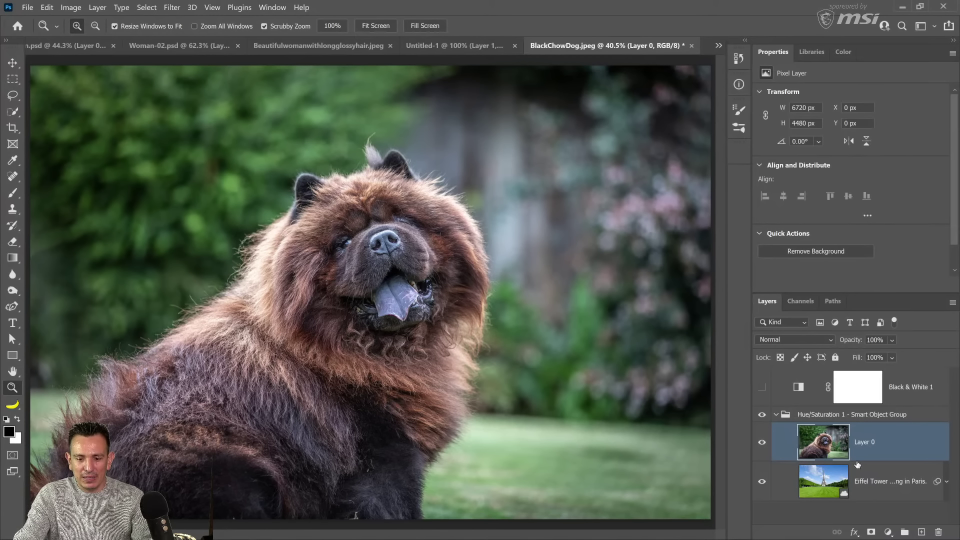
# - Add a Levels adjustment layer above Layer 0 and darken its midtones to 0.68
pyautogui.click(889, 532)
pyautogui.click(880, 351)
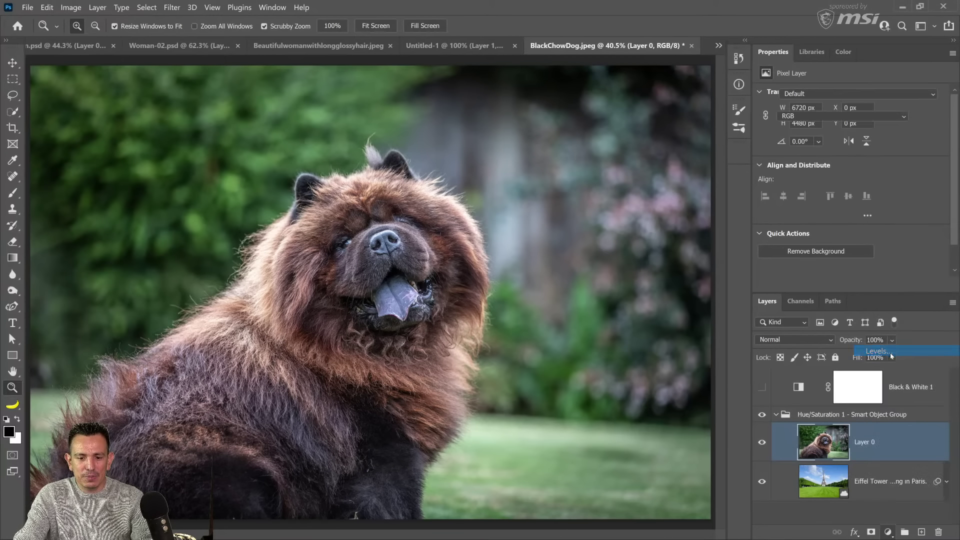
pyautogui.moveTo(862, 179); pyautogui.dragTo(880, 186)
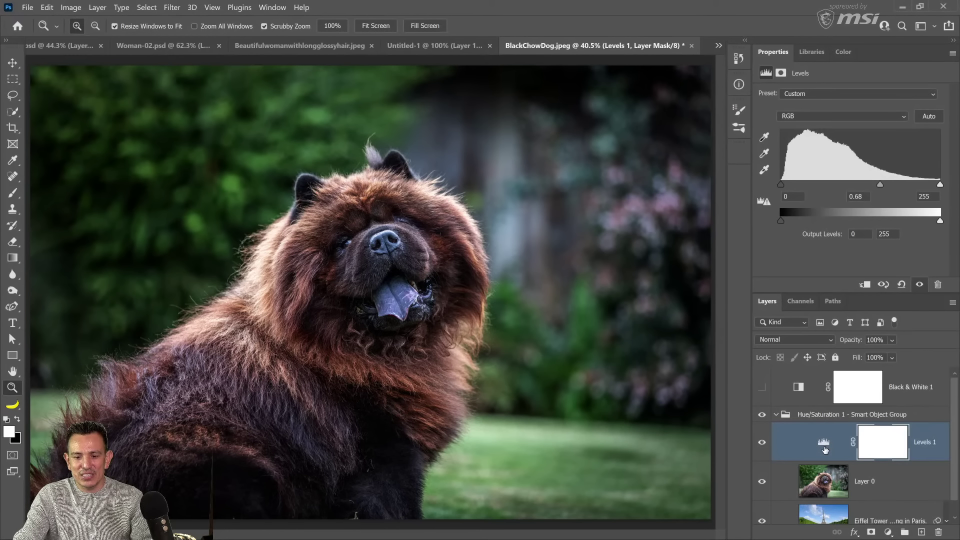
# - Delete the Levels 1 layer, restore it by undoing, and set its midtones to 1.27
pyautogui.moveTo(824, 448); pyautogui.dragTo(938, 532)
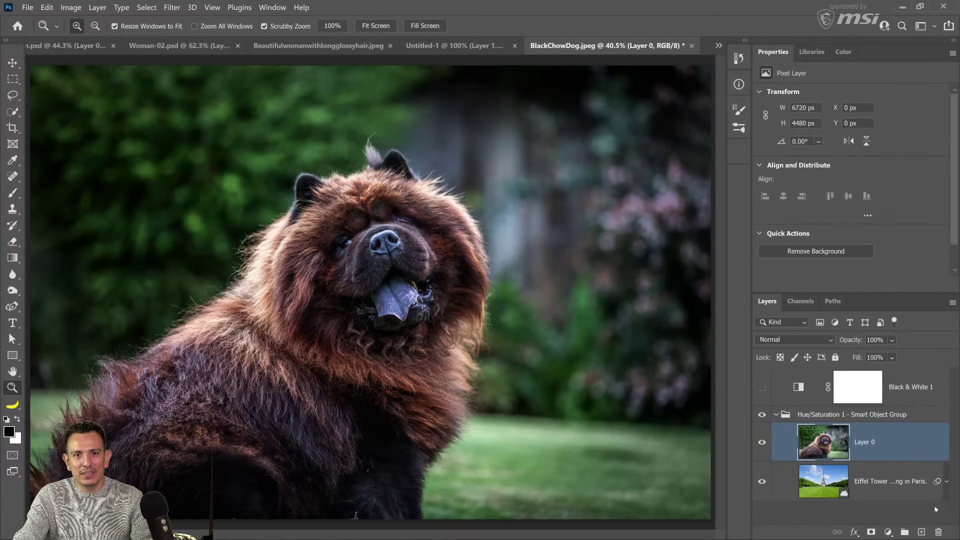
pyautogui.hotkey('ctrl', 'z')
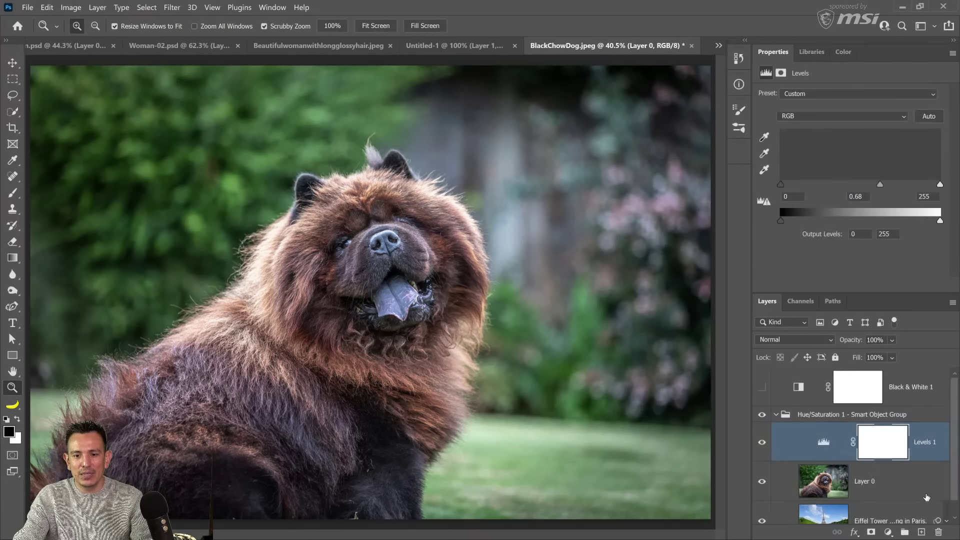
pyautogui.moveTo(880, 185); pyautogui.dragTo(848, 189)
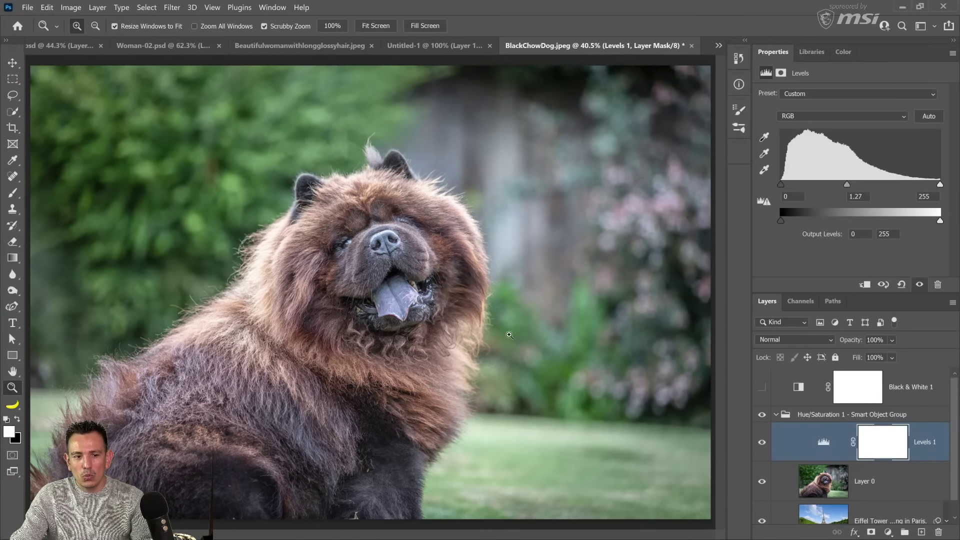
# - Toggle the Levels 1 adjustment's visibility to compare the image with and without it, leaving the layer hidden
pyautogui.click(761, 444)
pyautogui.click(761, 443)
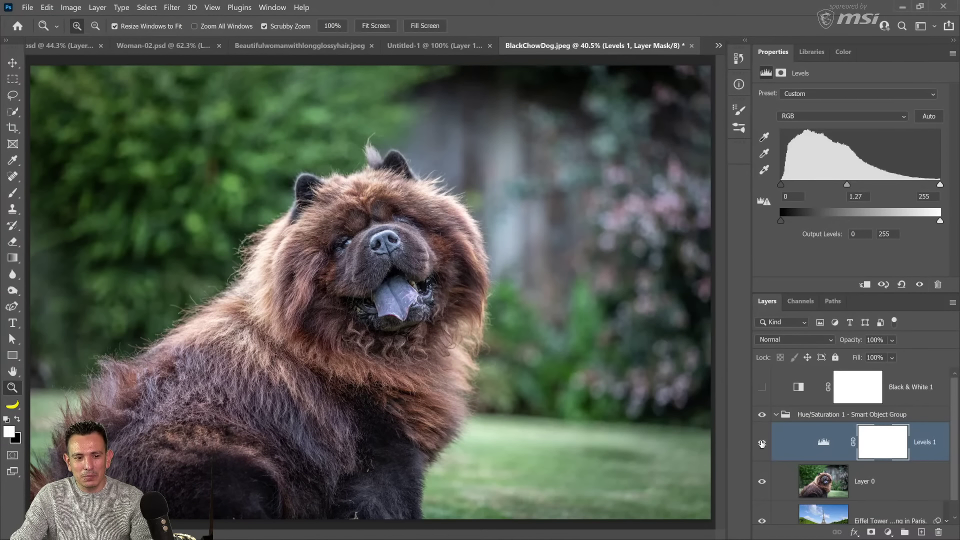
pyautogui.click(761, 443)
pyautogui.click(761, 443)
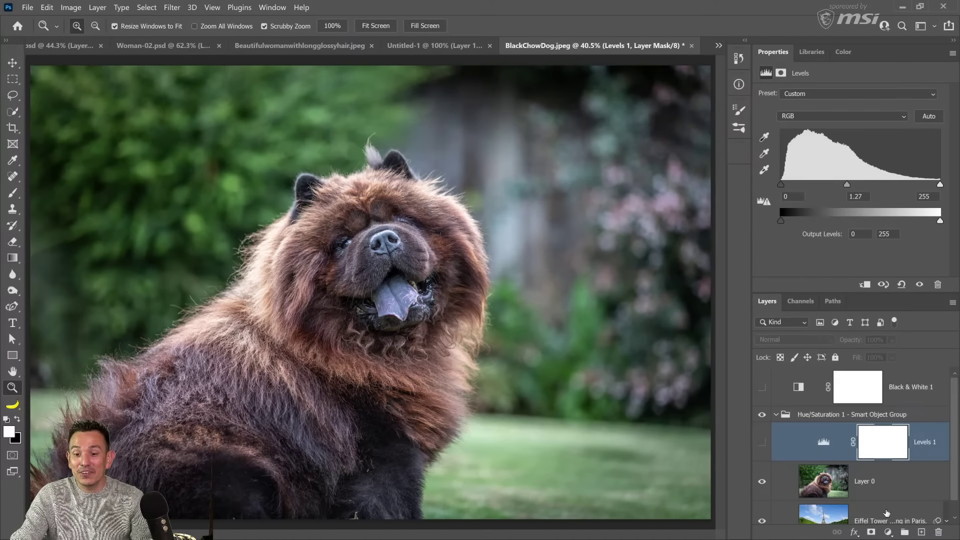
# - Create a new empty layer above Levels 1 and choose a dark red foreground color for the brush
pyautogui.click(922, 533)
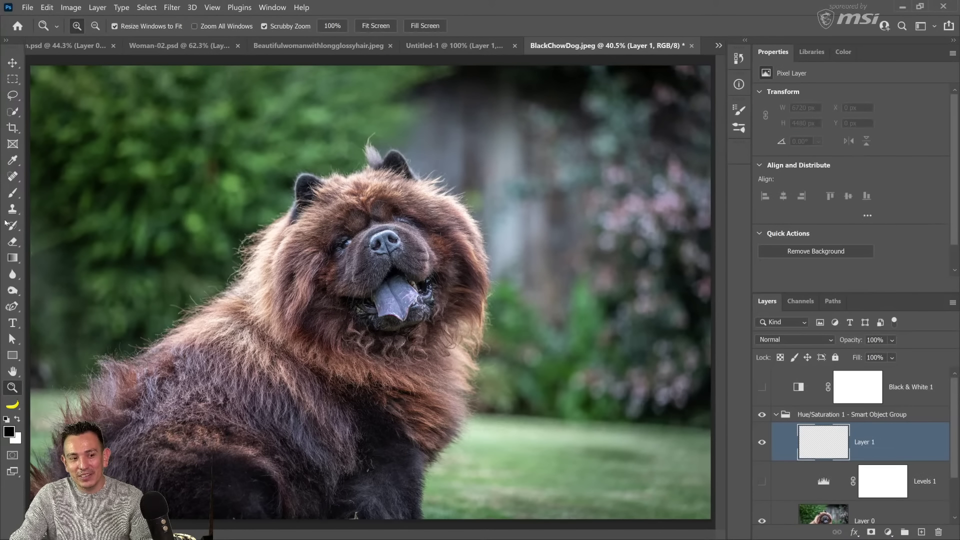
pyautogui.click(13, 193)
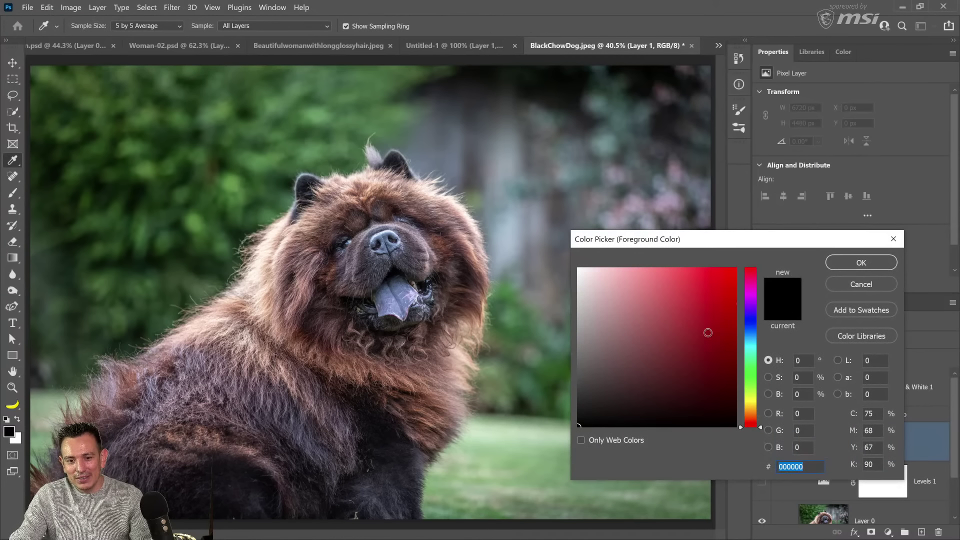
pyautogui.click(707, 332)
pyautogui.click(860, 264)
pyautogui.press('b')
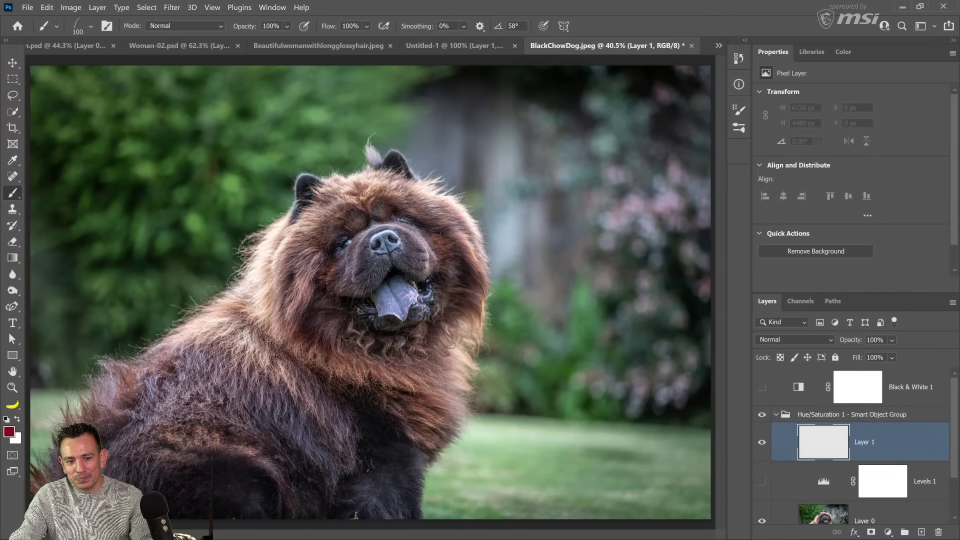
# - Enlarge the current brush tip to 1300 px
pyautogui.press(']')
pyautogui.press(']')
pyautogui.press(']')
pyautogui.press(']')
pyautogui.press(']')
pyautogui.press(']')
pyautogui.press(']')
pyautogui.press(']')
pyautogui.press(']')
pyautogui.press(']')
pyautogui.press(']')
pyautogui.press(']')
pyautogui.press(']')
pyautogui.press(']')
pyautogui.press(']')
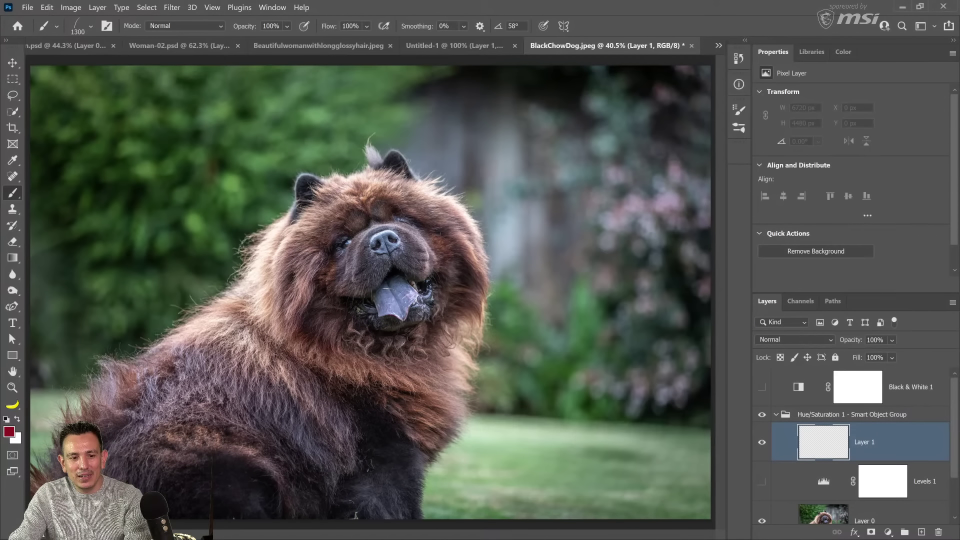
# - Load the Soft Round preset from General Brushes and reduce the brush size to 100 px
pyautogui.click(90, 29)
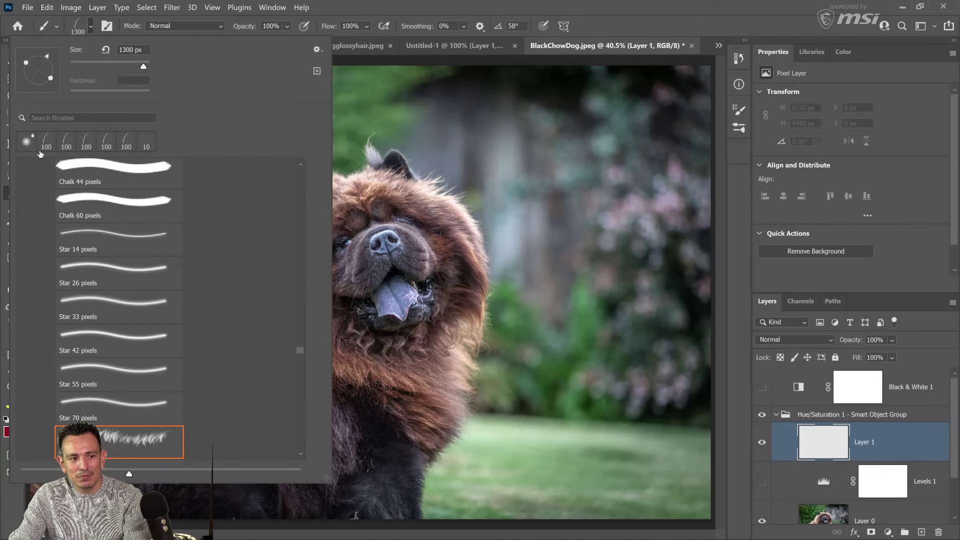
pyautogui.moveTo(303, 354); pyautogui.dragTo(295, 164)
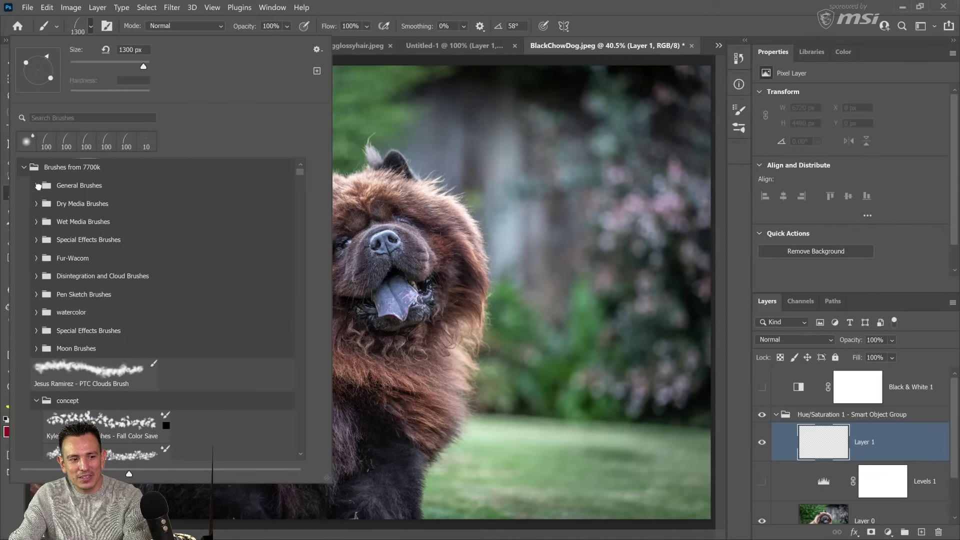
pyautogui.click(37, 186)
pyautogui.doubleClick(94, 212)
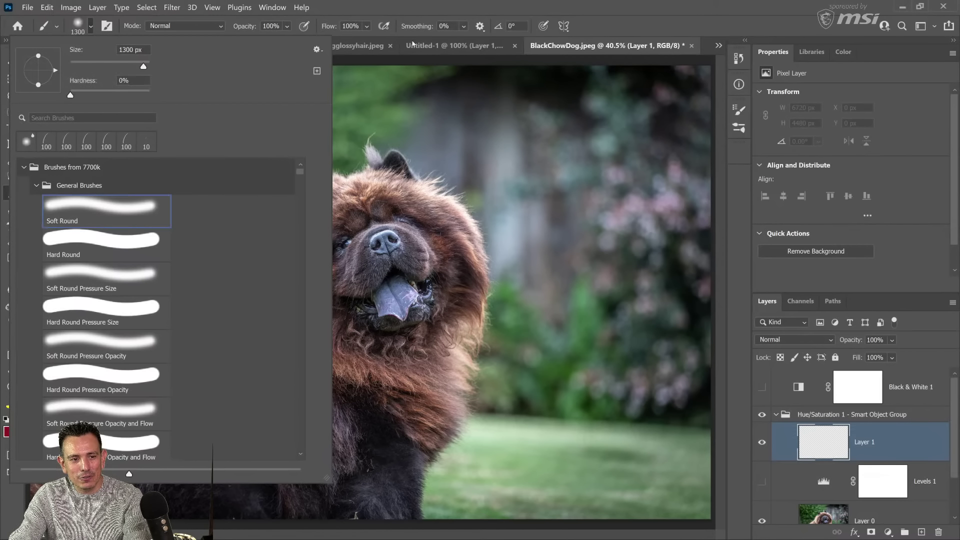
pyautogui.press('[')
pyautogui.press('[')
pyautogui.press('[')
pyautogui.press('[')
pyautogui.press('[')
pyautogui.press('[')
pyautogui.press('[')
pyautogui.press('[')
pyautogui.press('[')
pyautogui.press('[')
pyautogui.press('[')
pyautogui.press('[')
pyautogui.press('[')
pyautogui.press('[')
pyautogui.press('[')
pyautogui.press('[')
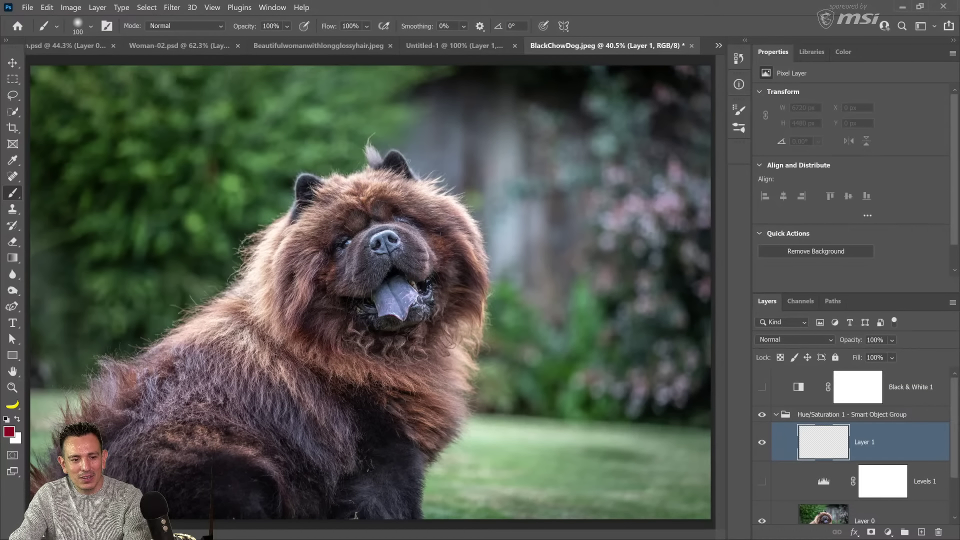
# - Paint the dog's whole tongue red on Layer 1 and set the layer's blend mode to Color
pyautogui.moveTo(394, 296); pyautogui.dragTo(394, 298)
pyautogui.click(809, 339)
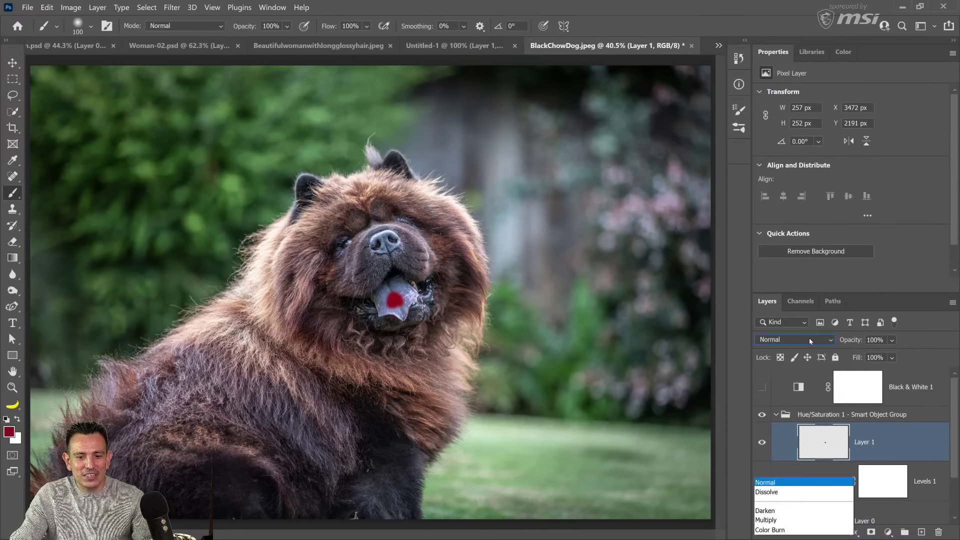
pyautogui.click(810, 517)
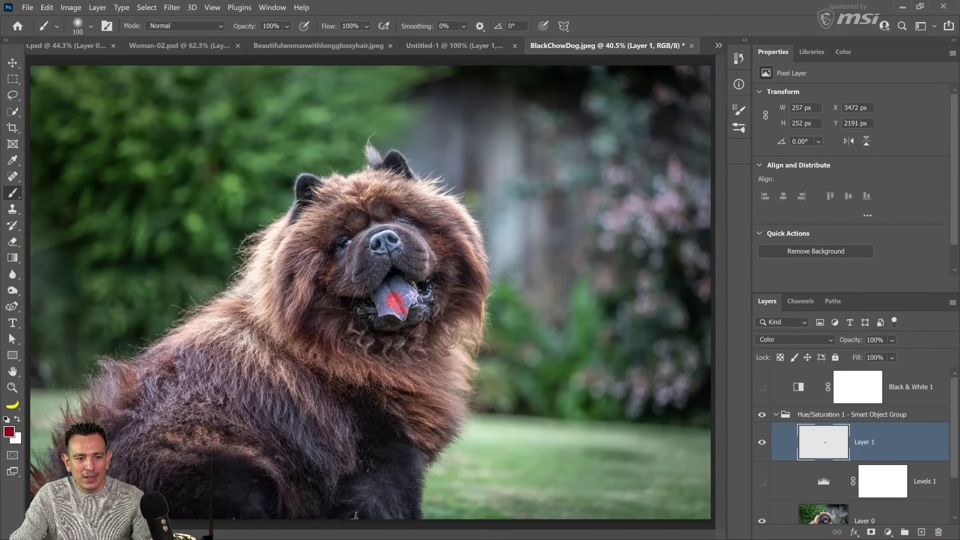
pyautogui.moveTo(405, 292)
pyautogui.mouseDown()
pyautogui.moveTo(398, 280)
pyautogui.moveTo(381, 295)
pyautogui.moveTo(384, 318)
pyautogui.mouseUp()
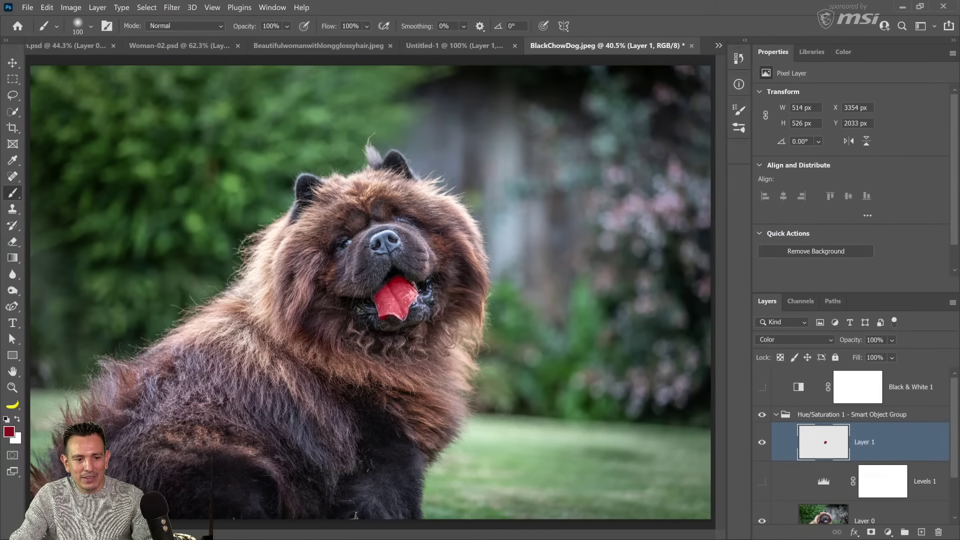
# - Reduce the opacity of the red tongue layer to 54%
pyautogui.click(891, 341)
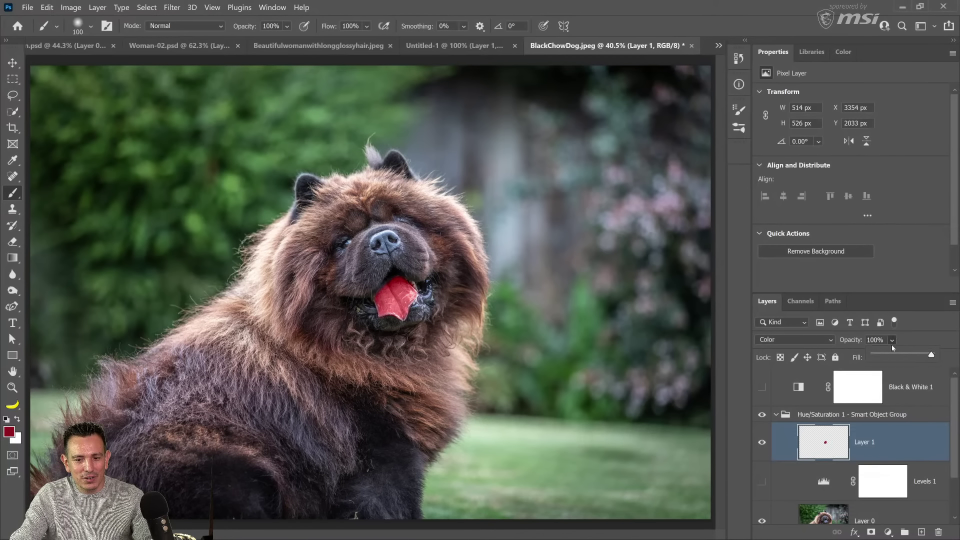
pyautogui.moveTo(894, 353); pyautogui.dragTo(905, 355)
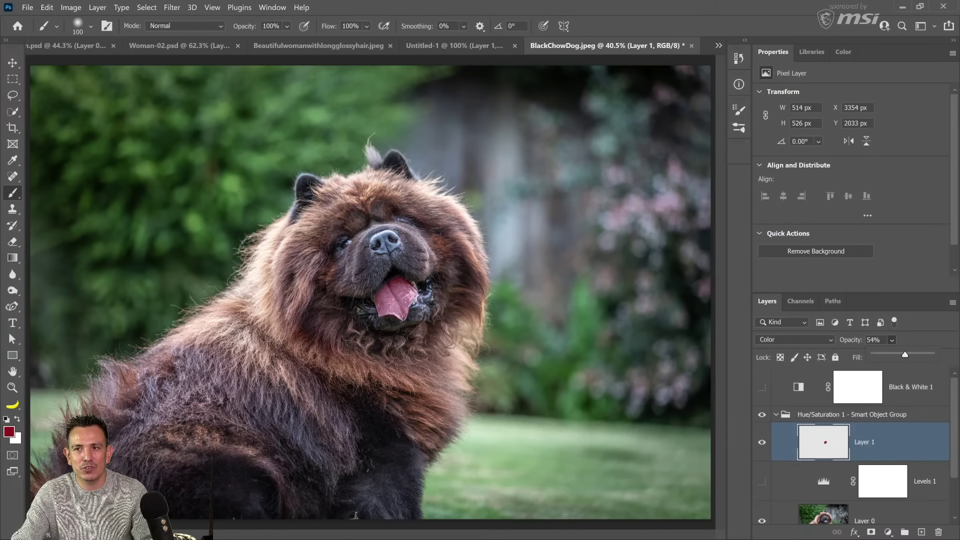
pyautogui.press('Return')
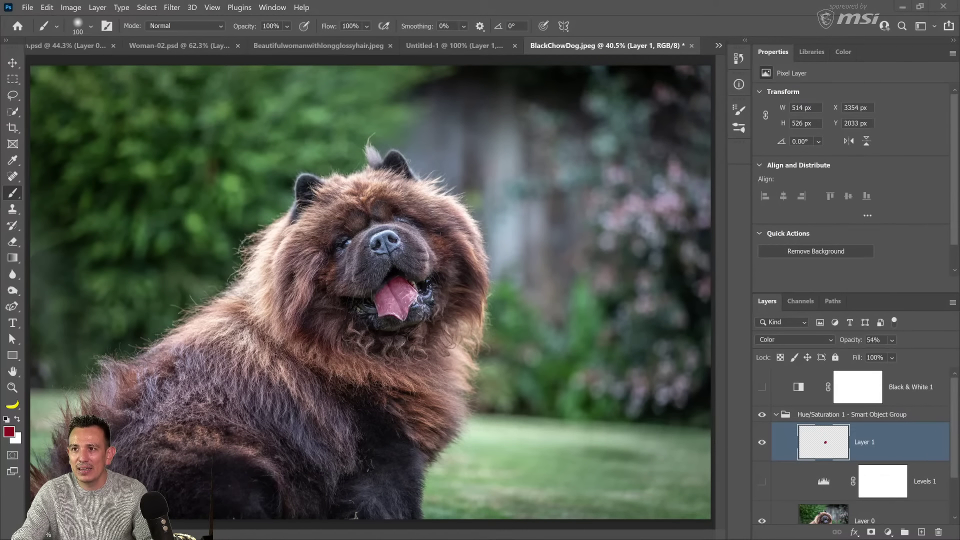
# - Switch to the Photoshop Training Channel's YouTube community page and like the newest post about naming the live stream
pyautogui.moveTo(150, 33); pyautogui.dragTo(172, 1)
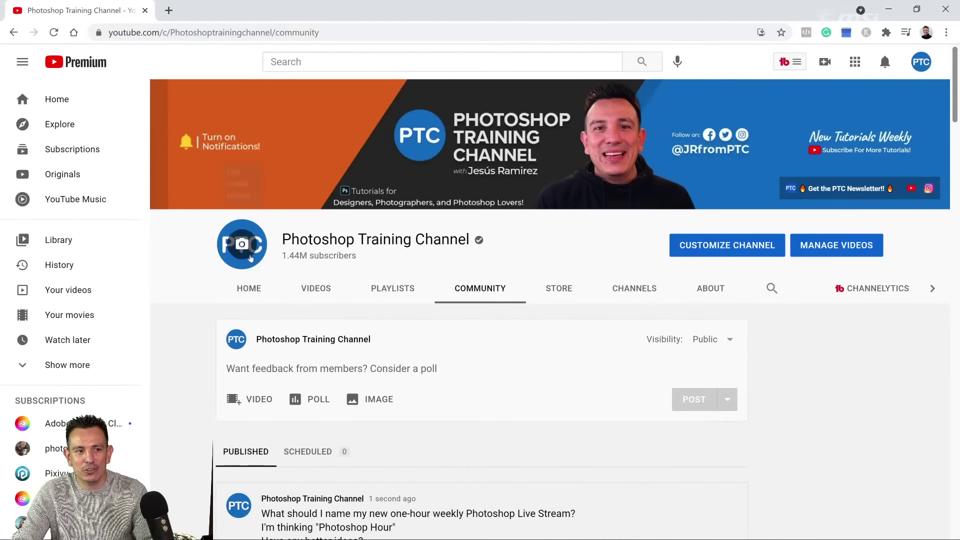
pyautogui.scroll(-1, 373, 317)
pyautogui.scroll(-3, 372, 317)
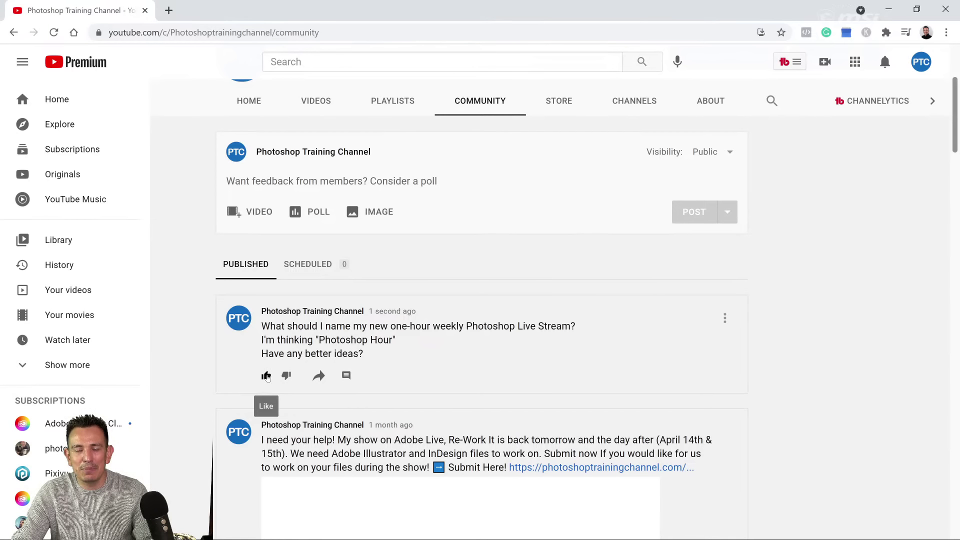
pyautogui.click(267, 376)
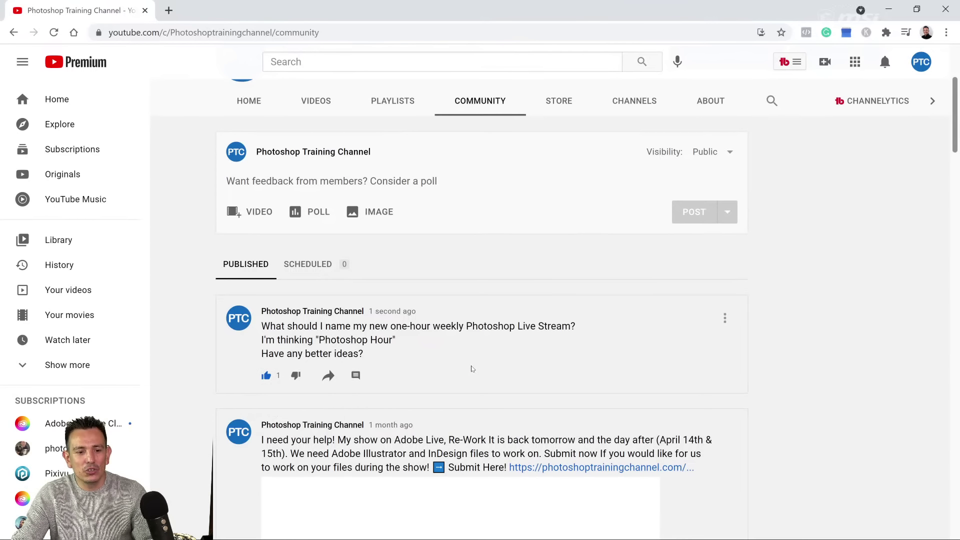
# - Highlight the proposed name "Photoshop Hour" in the newest community post, and switch away from the browser
pyautogui.scroll(-1, 460, 360)
pyautogui.scroll(1, 451, 350)
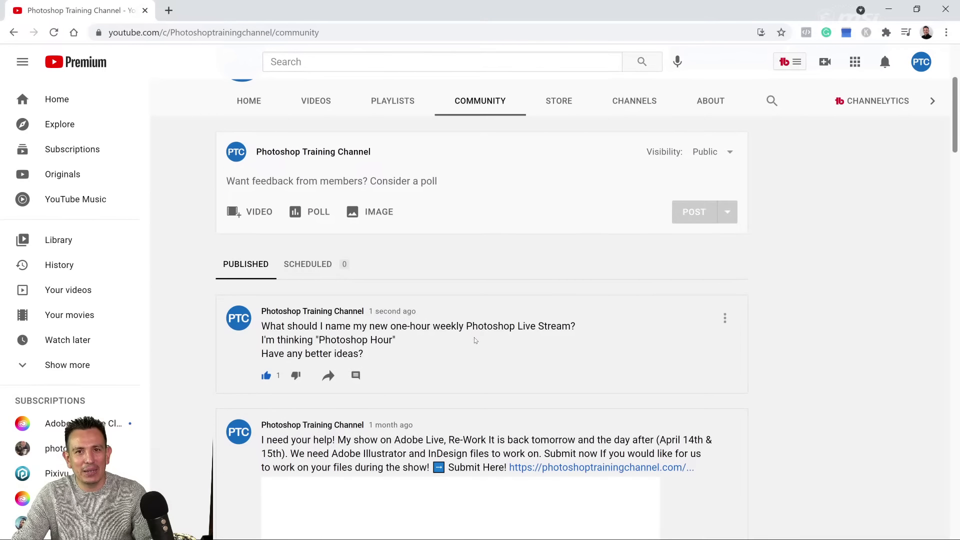
pyautogui.moveTo(320, 340); pyautogui.dragTo(393, 340)
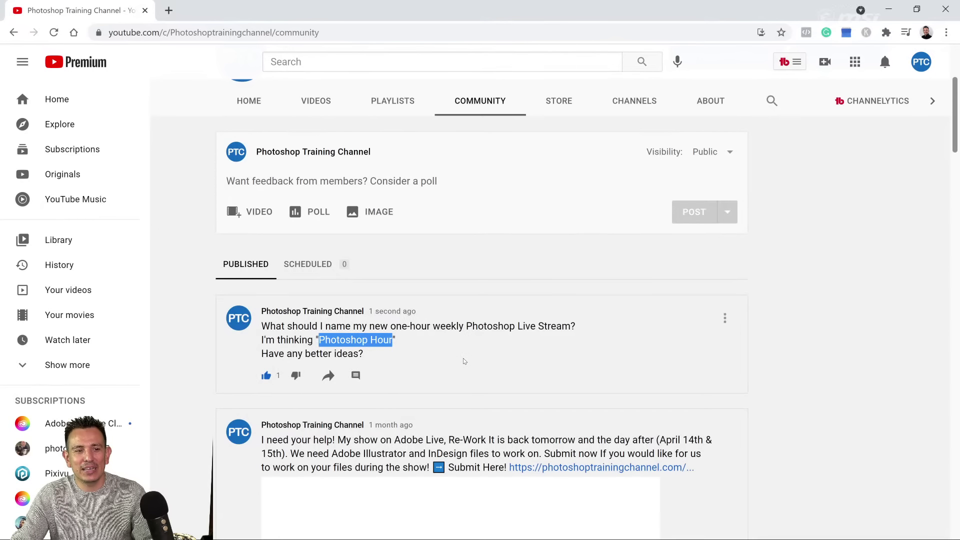
pyautogui.hotkey('alt', 'Tab')
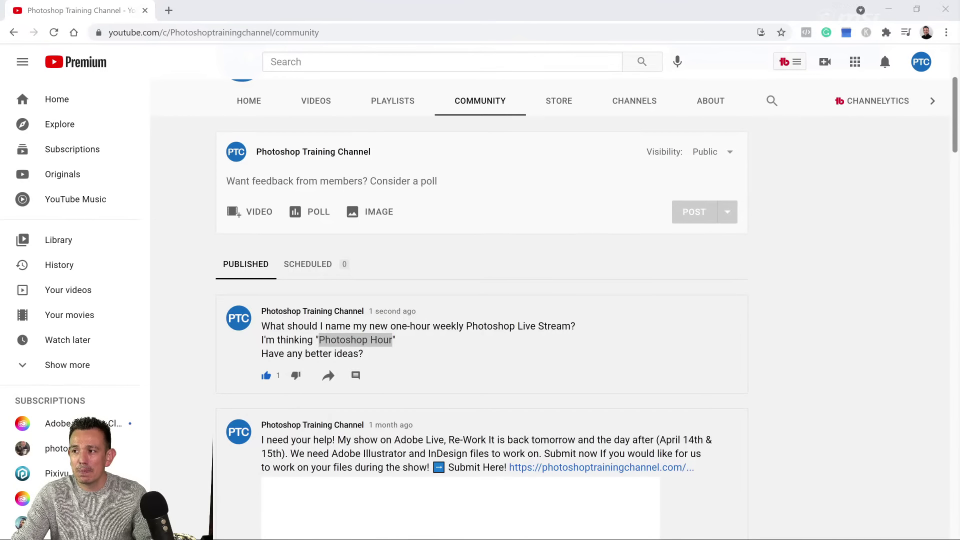